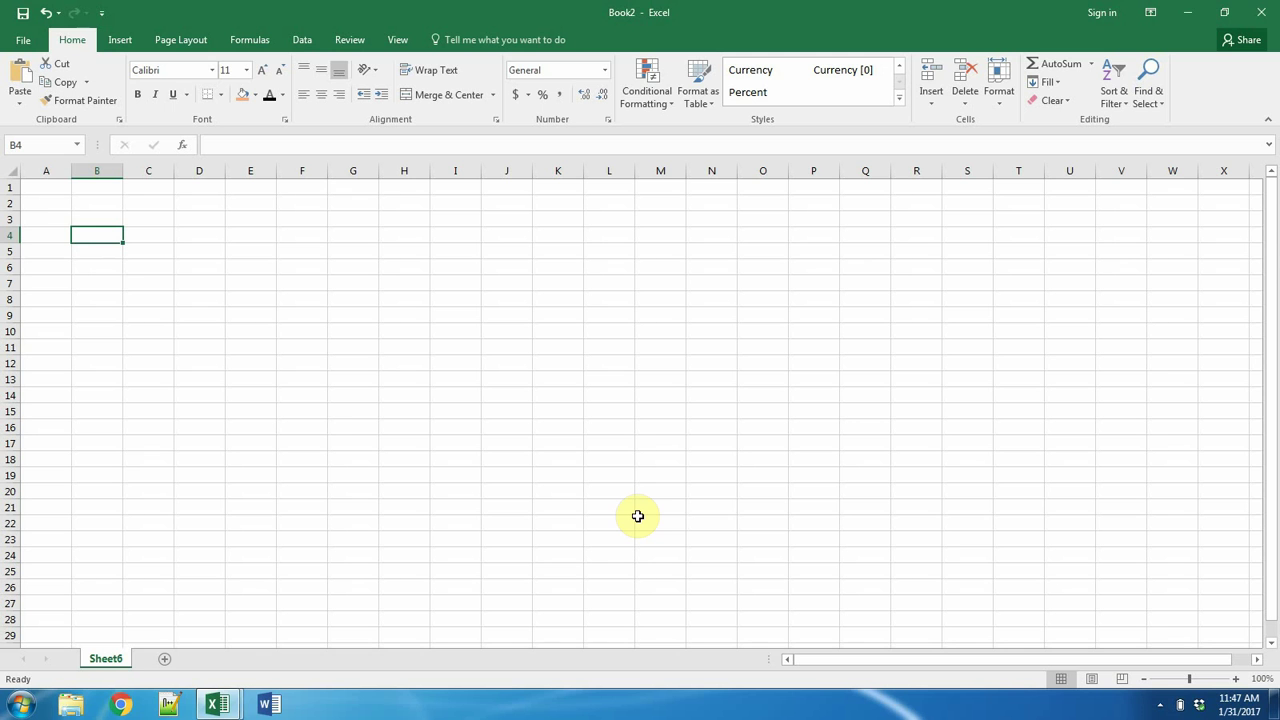
Step: Enter the numbers 10, 99, 70, 34, 78, 44, 99 and 100 down column A, starting in A1
{"action": "left_click", "coordinate": [53, 193]}
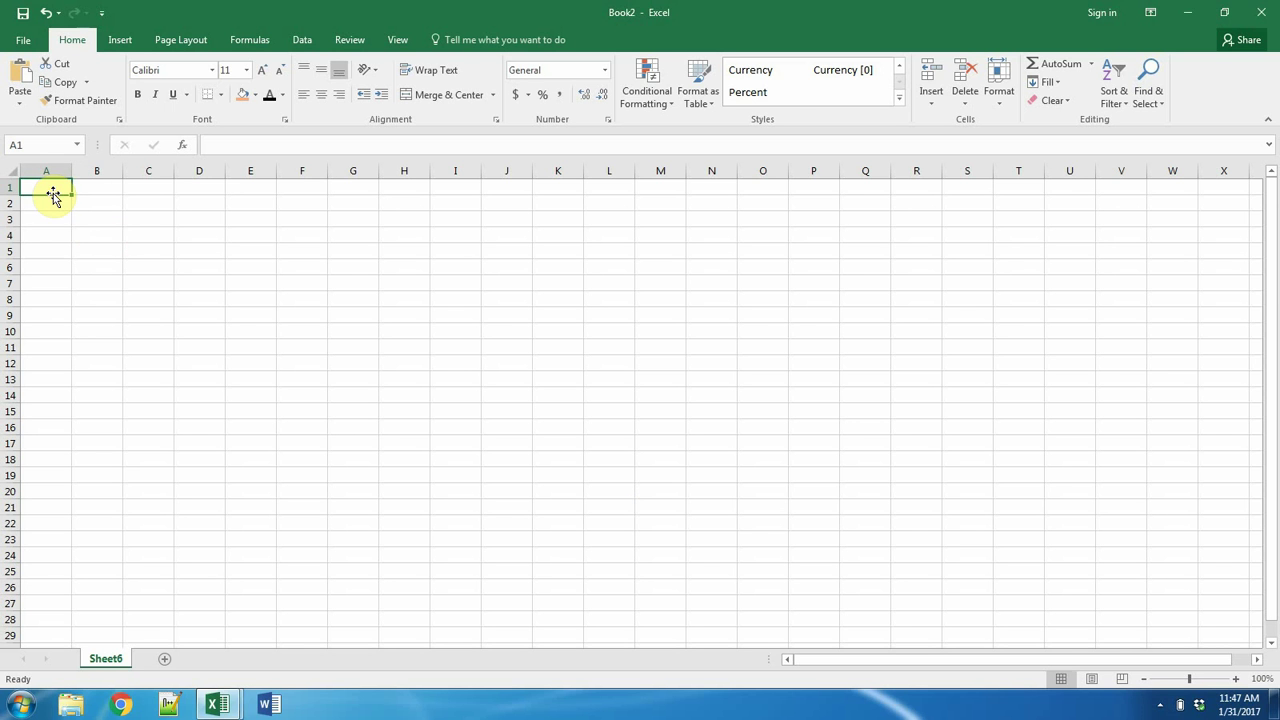
{"action": "type", "text": "10"}
{"action": "key", "text": "Return"}
{"action": "type", "text": "99"}
{"action": "key", "text": "Return"}
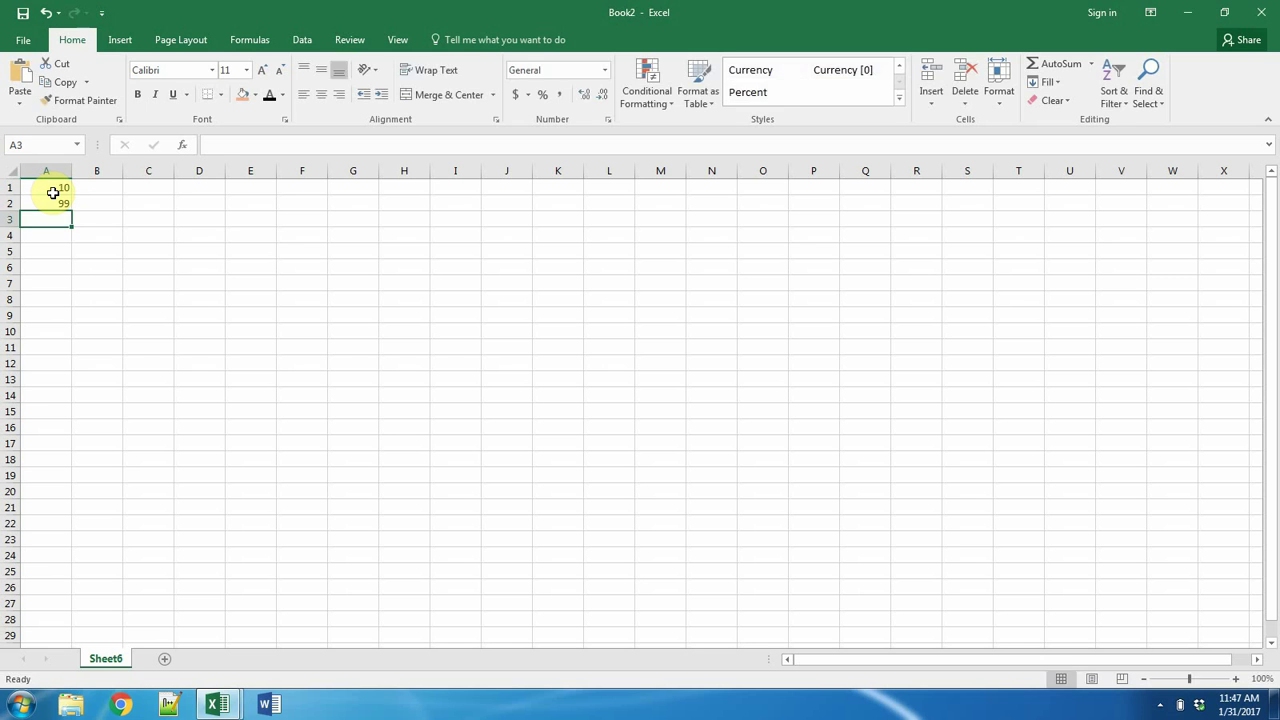
{"action": "type", "text": "70"}
{"action": "key", "text": "Return"}
{"action": "type", "text": "34"}
{"action": "key", "text": "Return"}
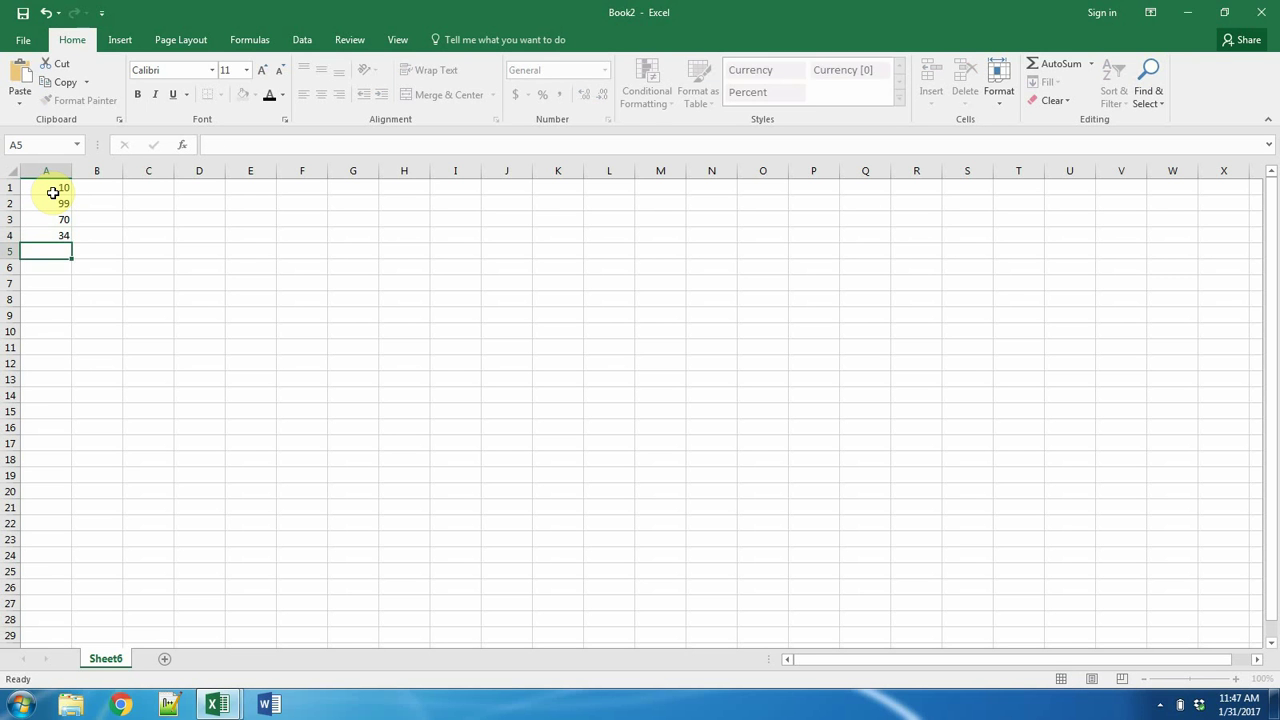
{"action": "type", "text": "78"}
{"action": "key", "text": "Return"}
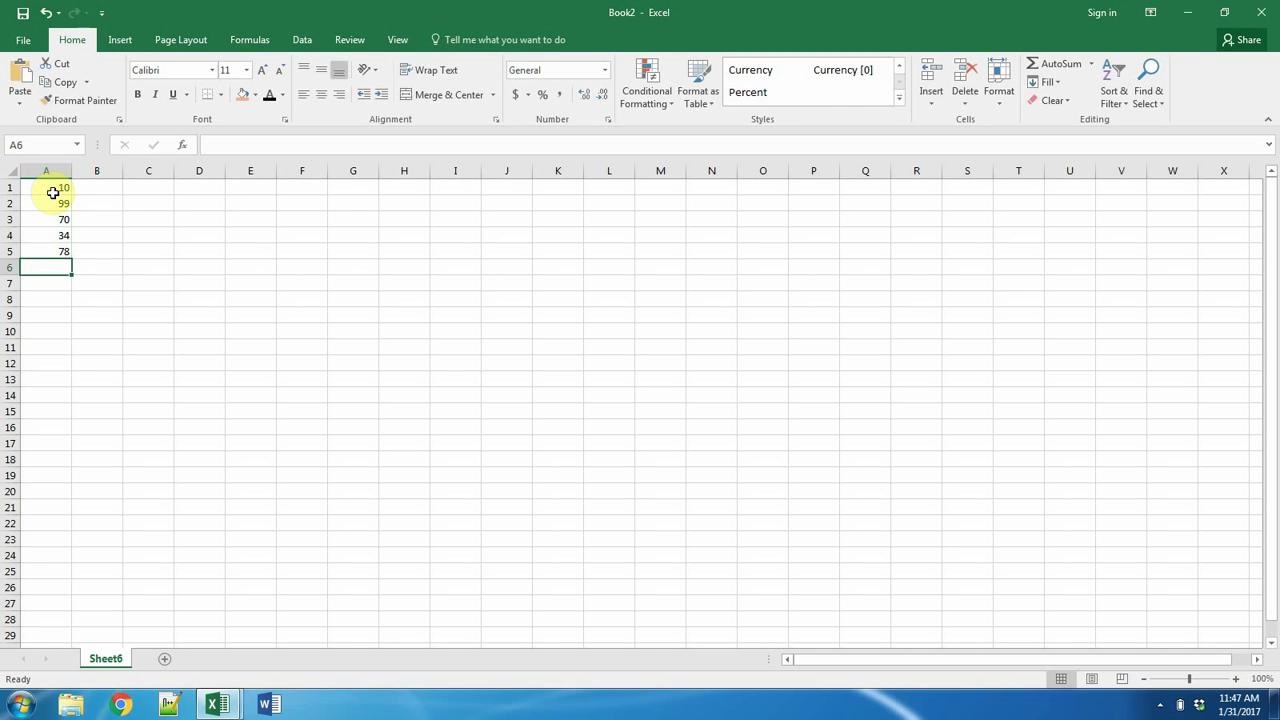
{"action": "type", "text": "44"}
{"action": "key", "text": "Return"}
{"action": "type", "text": "99"}
{"action": "key", "text": "Return"}
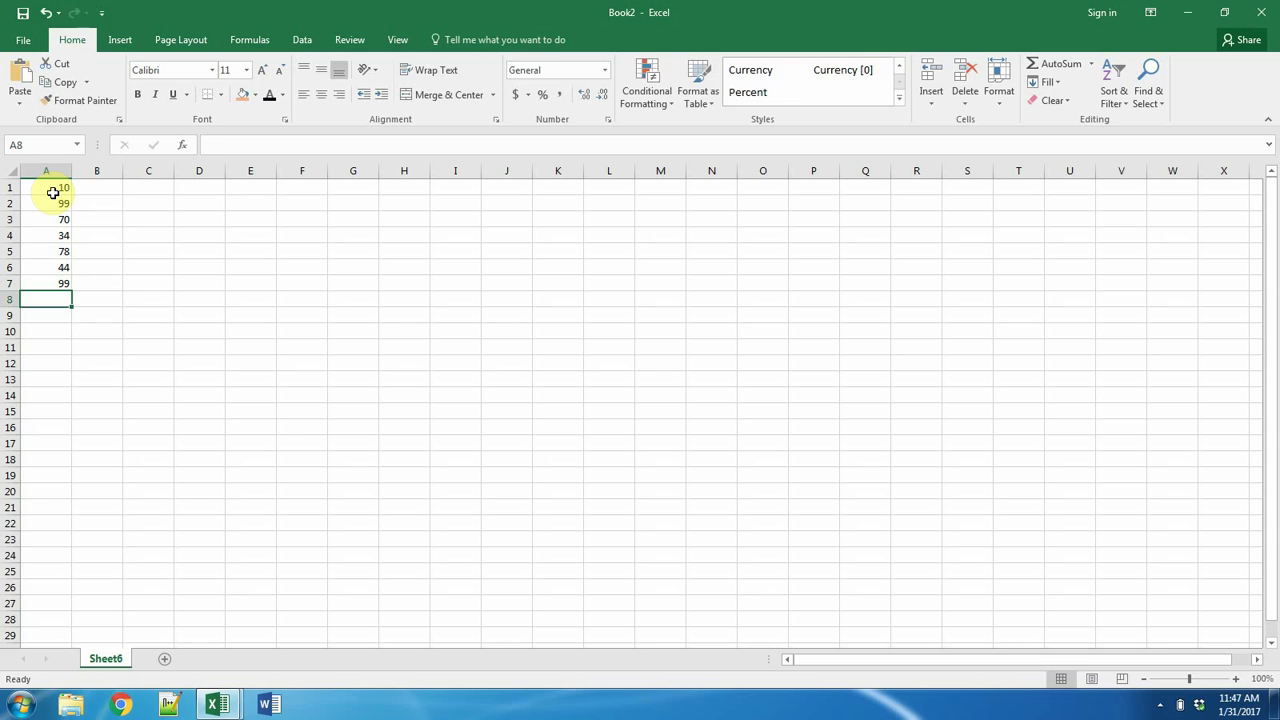
{"action": "type", "text": "100"}
{"action": "key", "text": "Return"}
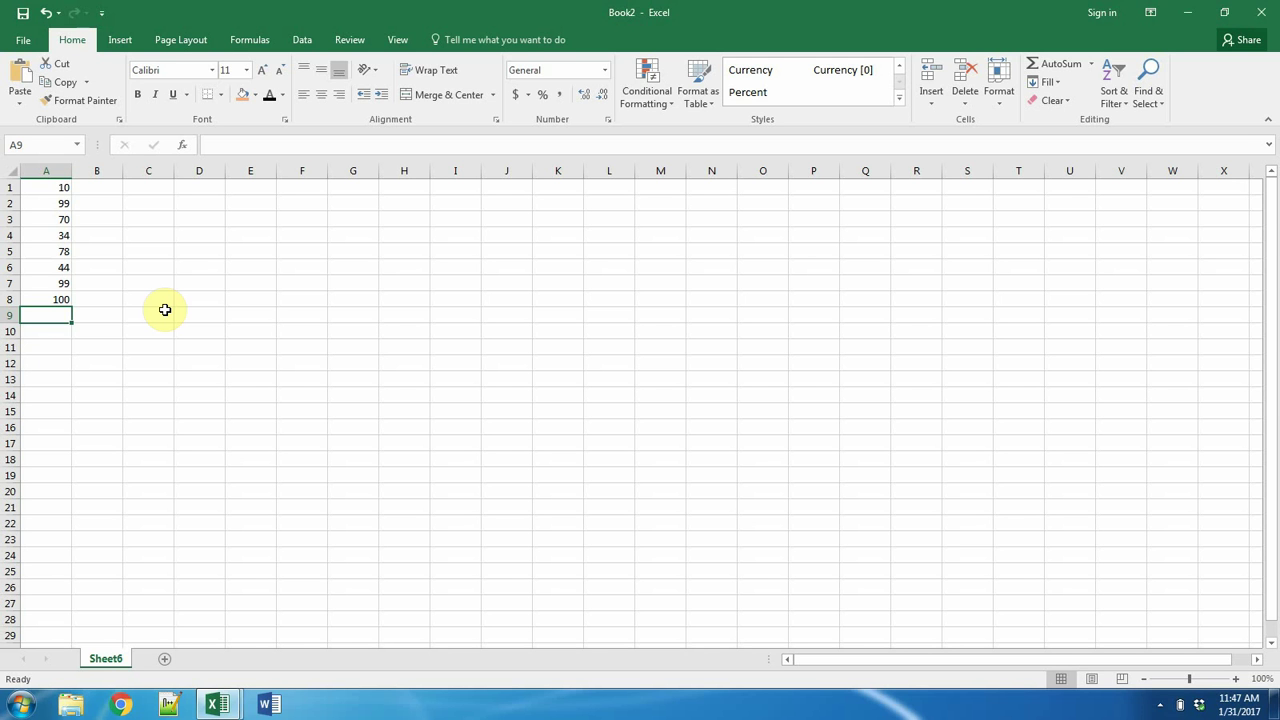
Step: Total the numbers A1:A8 in cell A9 with the SUM function
{"action": "type", "text": "=su"}
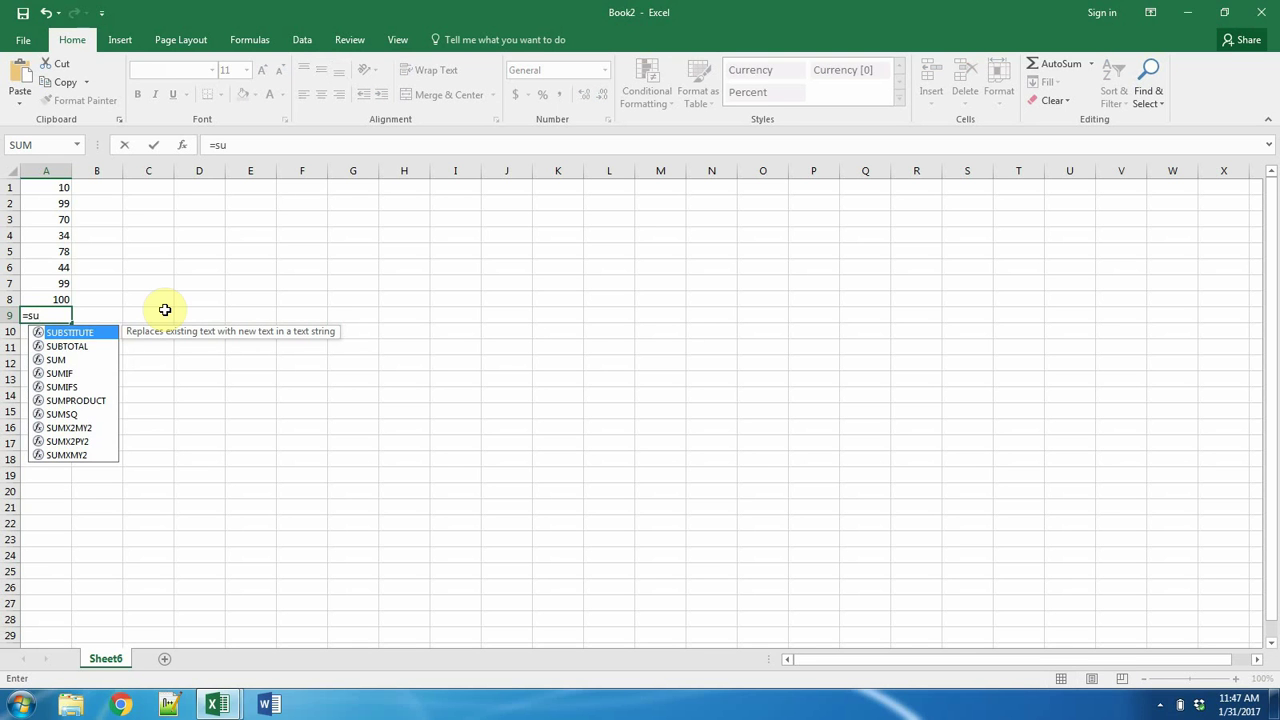
{"action": "type", "text": "m("}
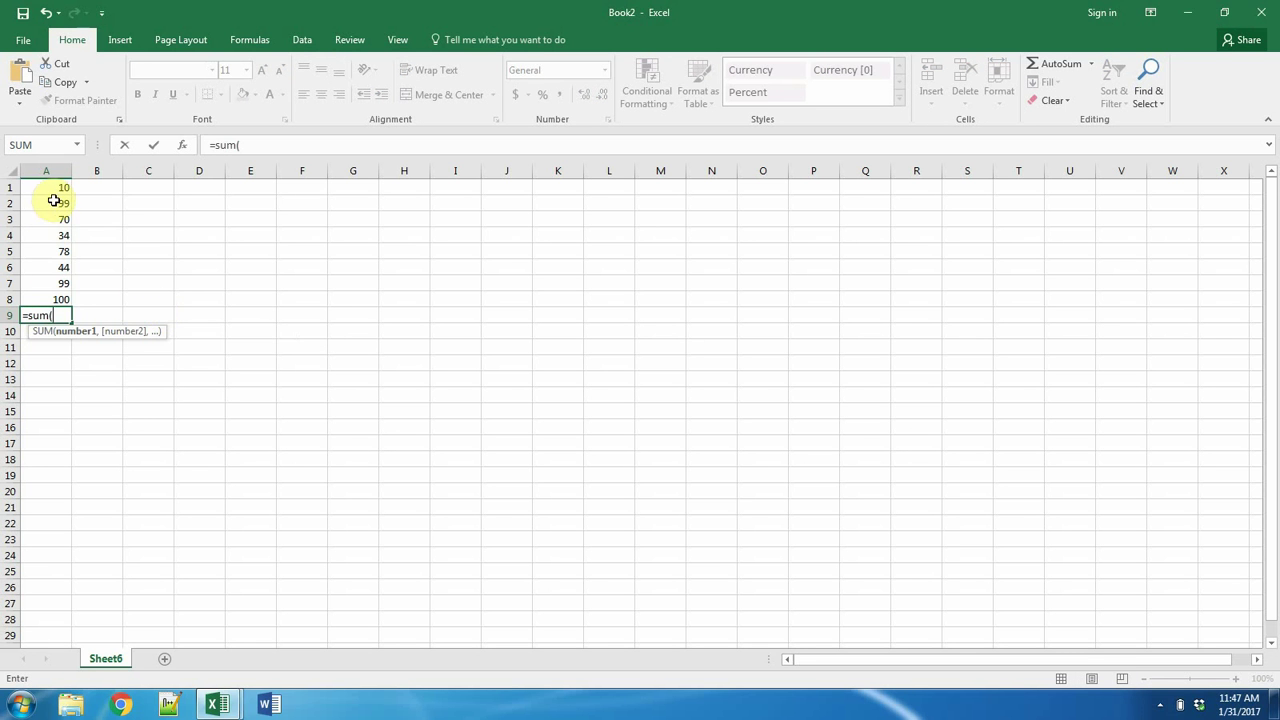
{"action": "left_click_drag", "start_coordinate": [54, 190], "coordinate": [50, 299]}
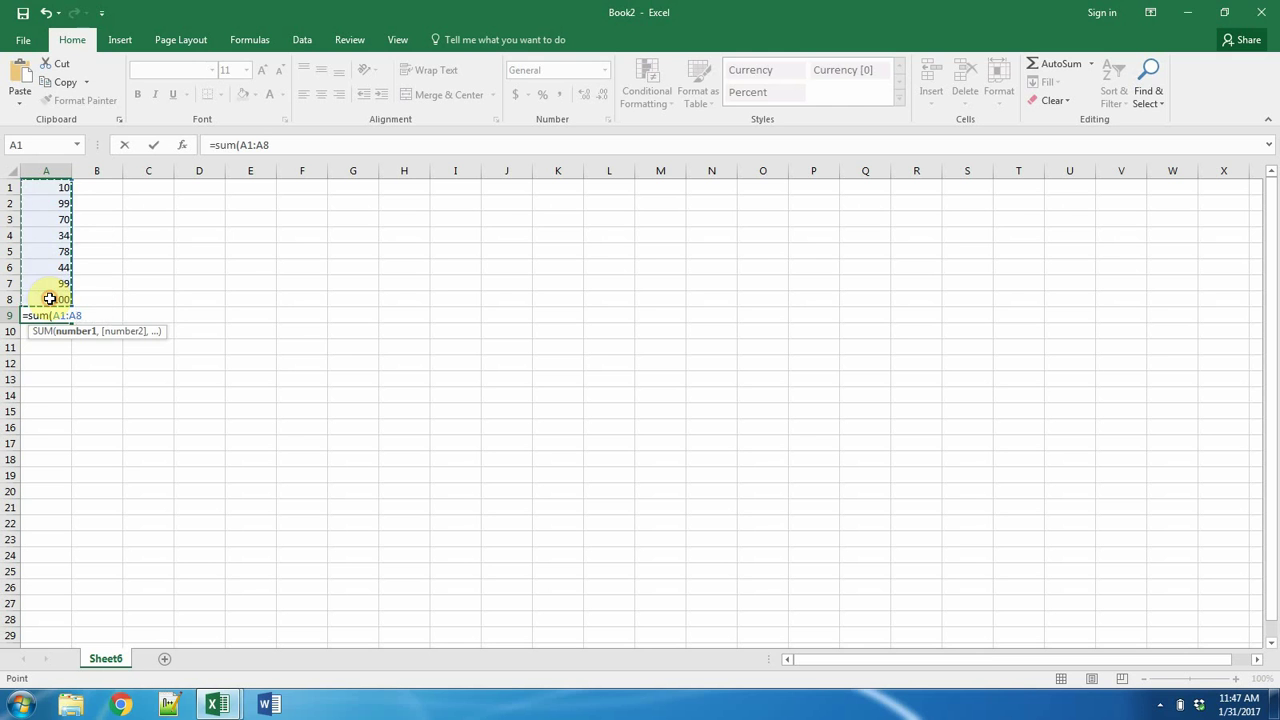
{"action": "type", "text": ")"}
{"action": "key", "text": "Return"}
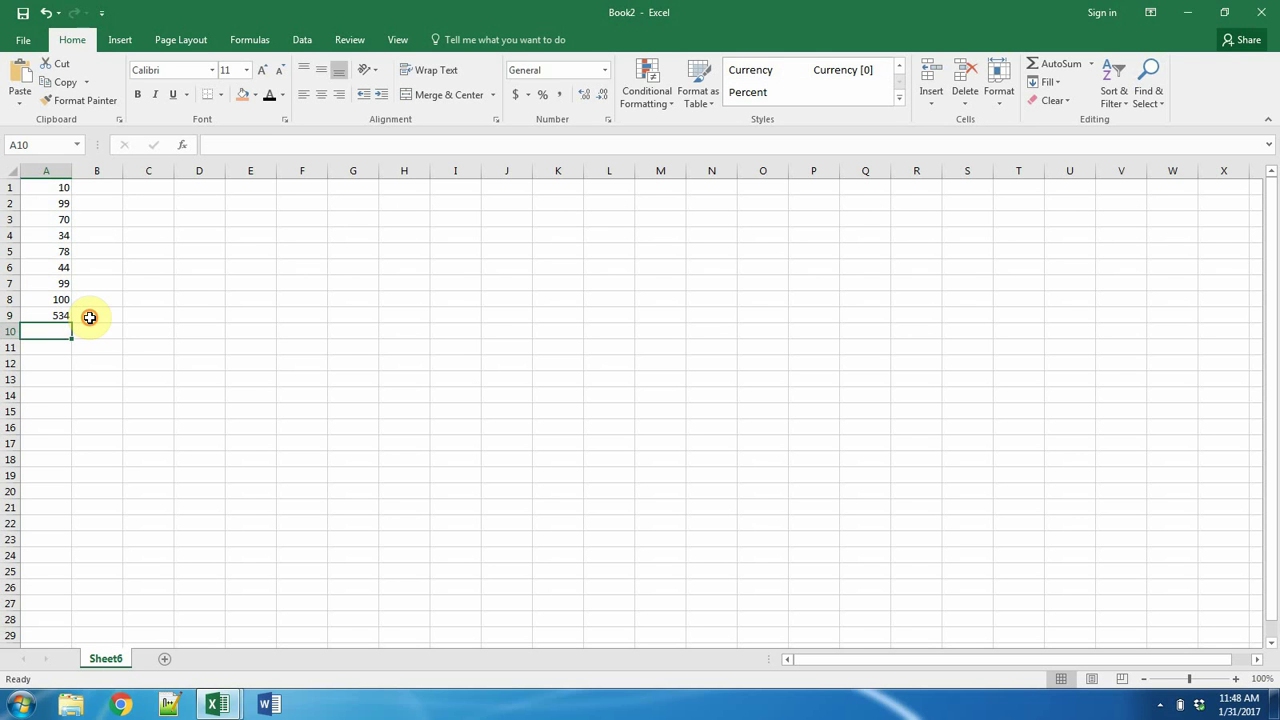
Step: Total the same numbers in B9 by adding each cell individually with the formula =A1+A2+A3+A4+A5+A6+A7+A8
{"action": "left_click", "coordinate": [90, 317]}
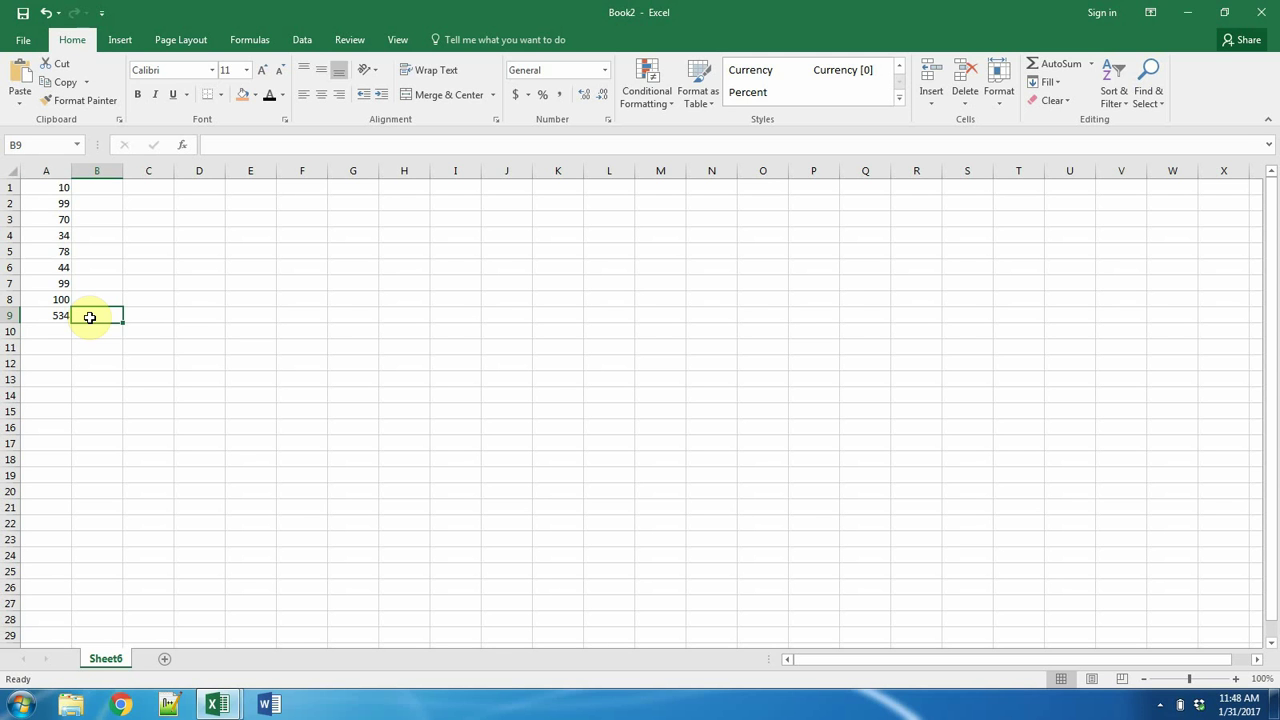
{"action": "type", "text": "="}
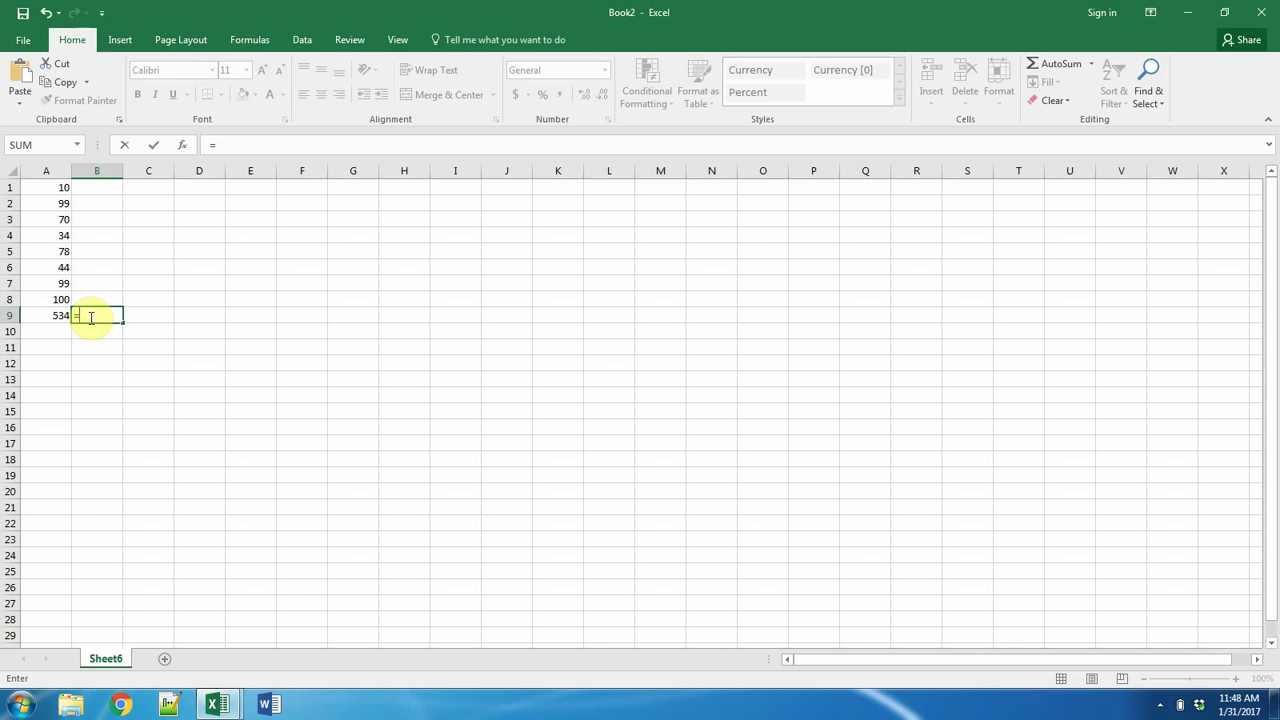
{"action": "left_click", "coordinate": [52, 188]}
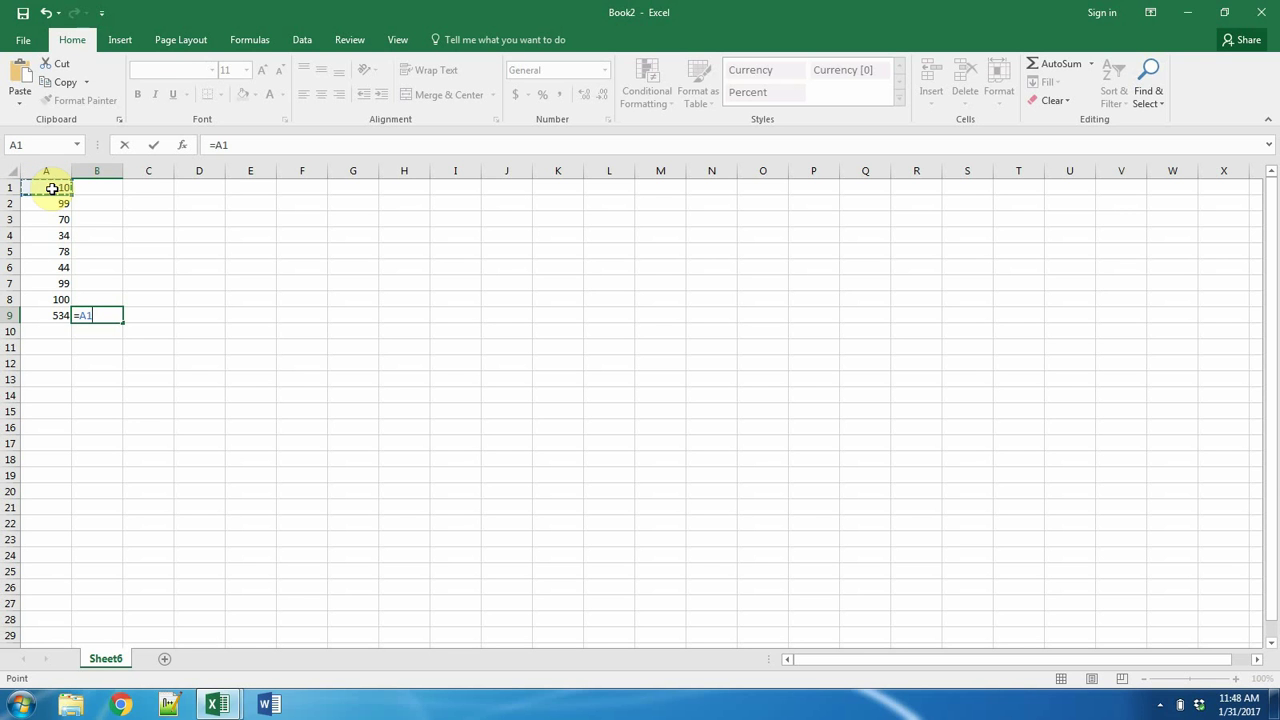
{"action": "type", "text": "+"}
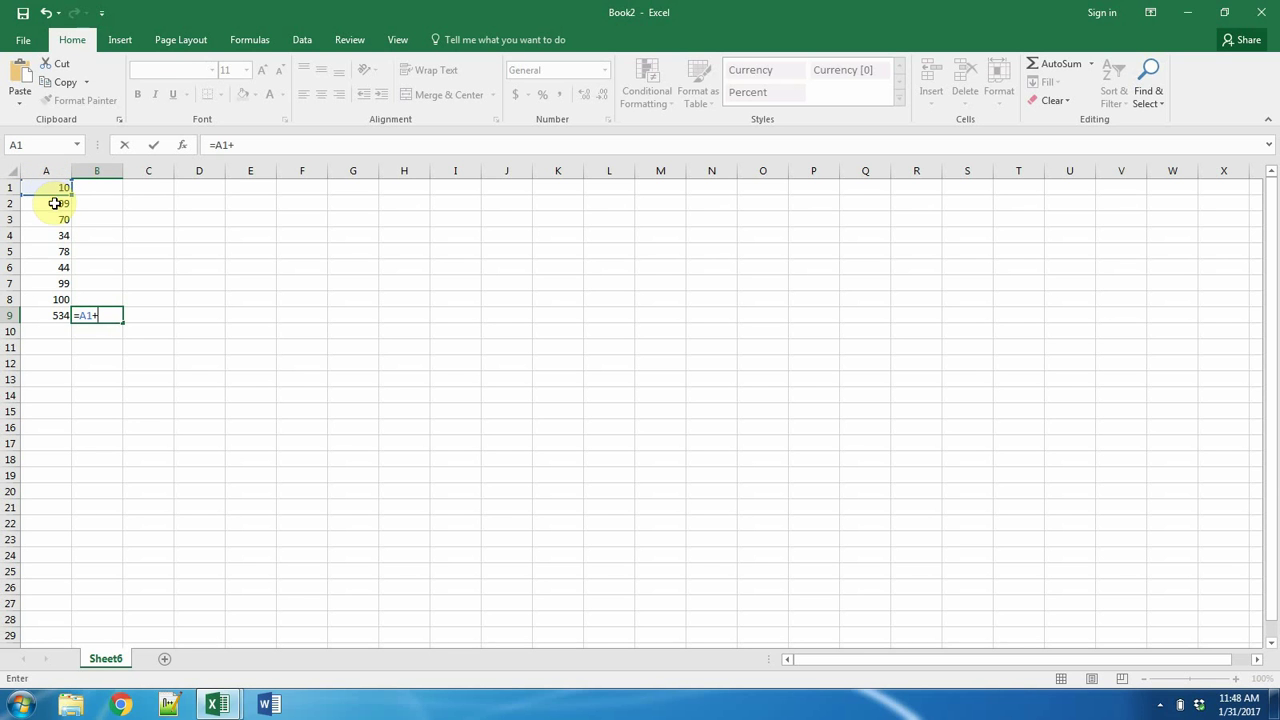
{"action": "left_click", "coordinate": [54, 203]}
{"action": "type", "text": "+"}
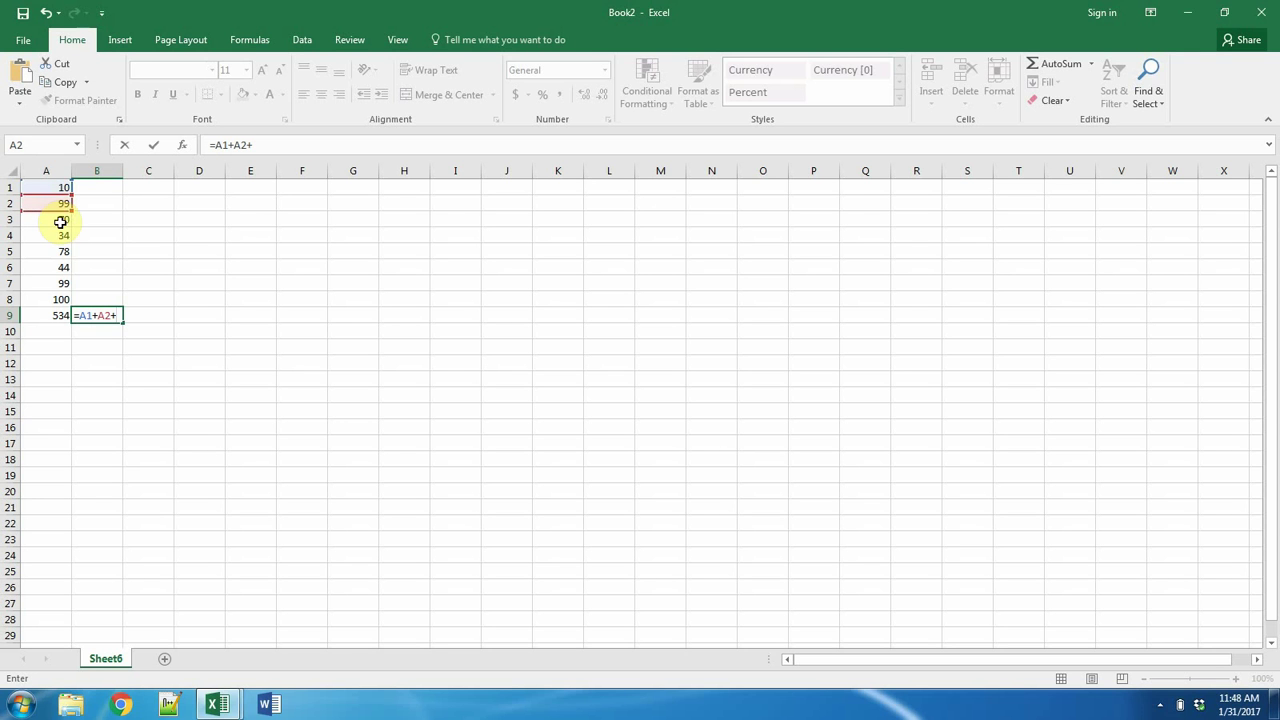
{"action": "left_click", "coordinate": [60, 220]}
{"action": "type", "text": "+"}
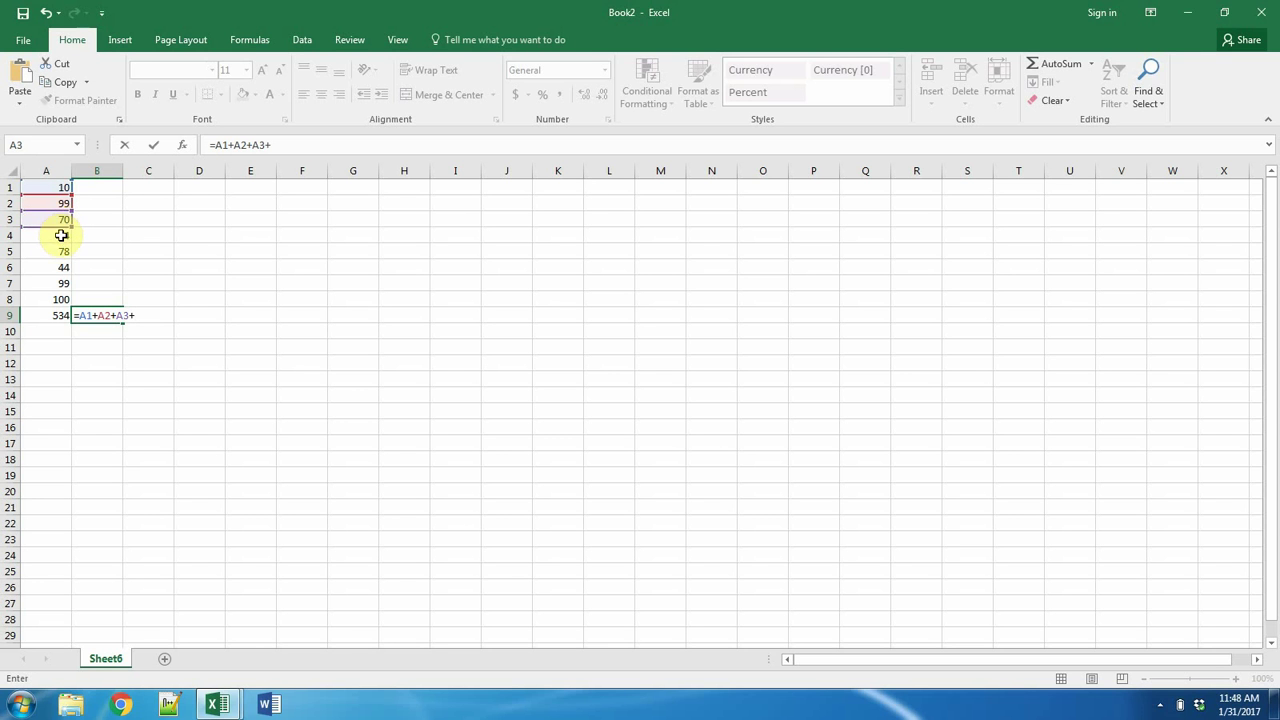
{"action": "left_click", "coordinate": [61, 236]}
{"action": "type", "text": "+"}
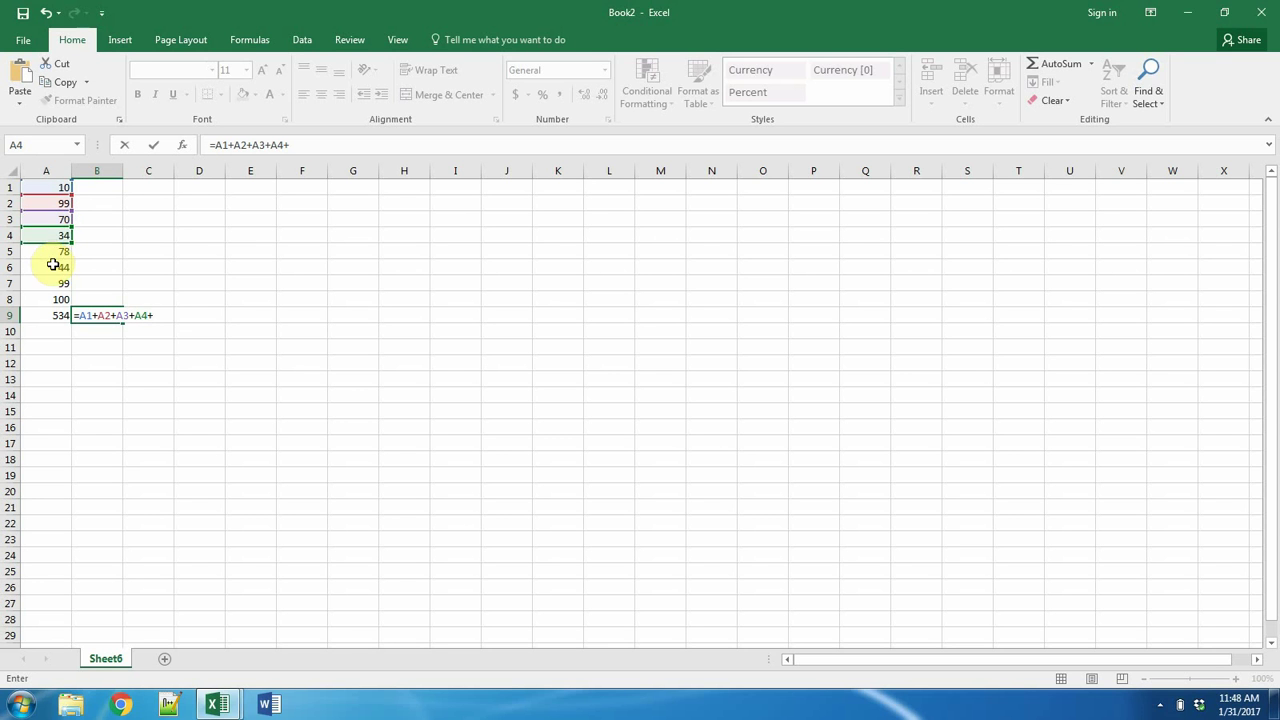
{"action": "left_click", "coordinate": [56, 254]}
{"action": "type", "text": "+"}
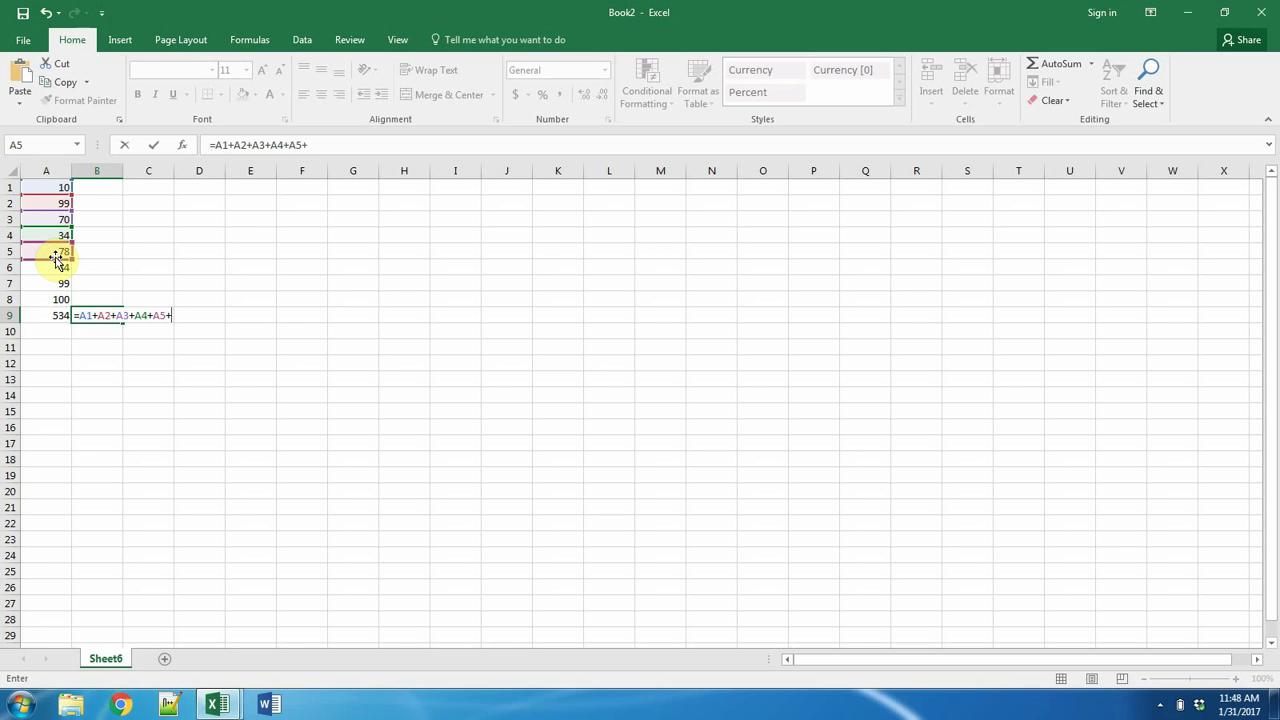
{"action": "left_click", "coordinate": [58, 268]}
{"action": "type", "text": "+"}
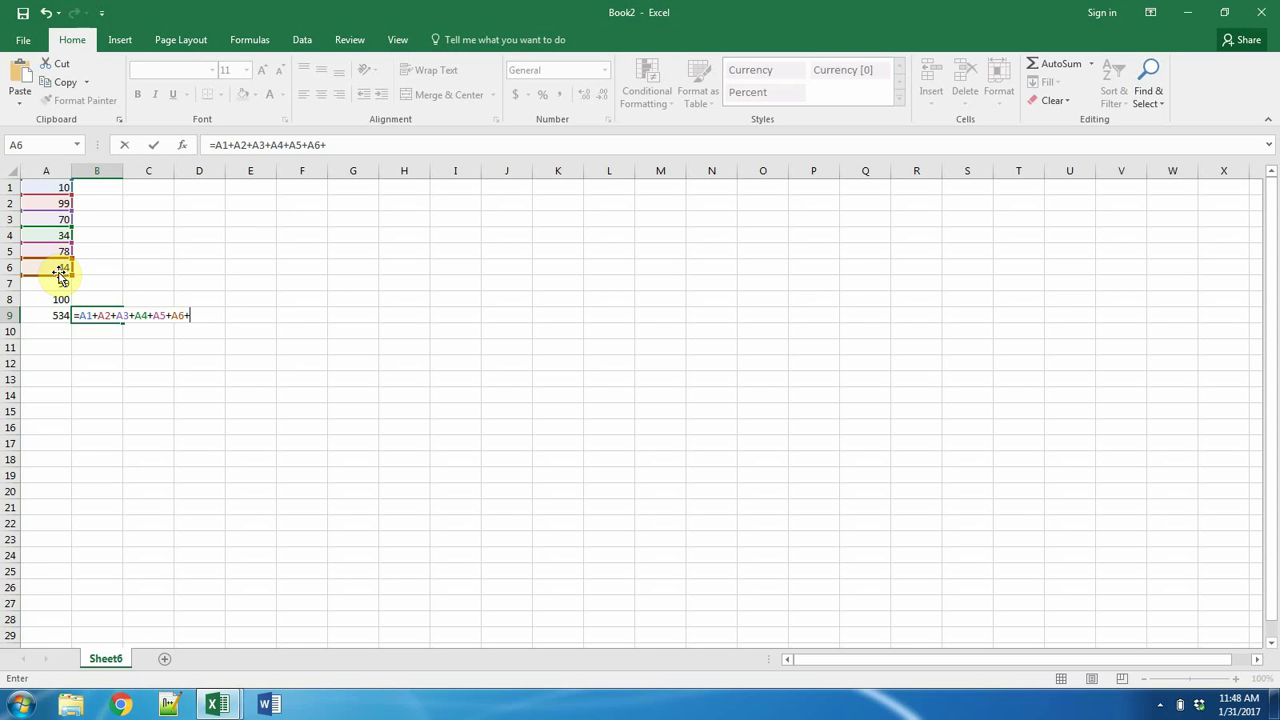
{"action": "left_click", "coordinate": [61, 285]}
{"action": "type", "text": "+"}
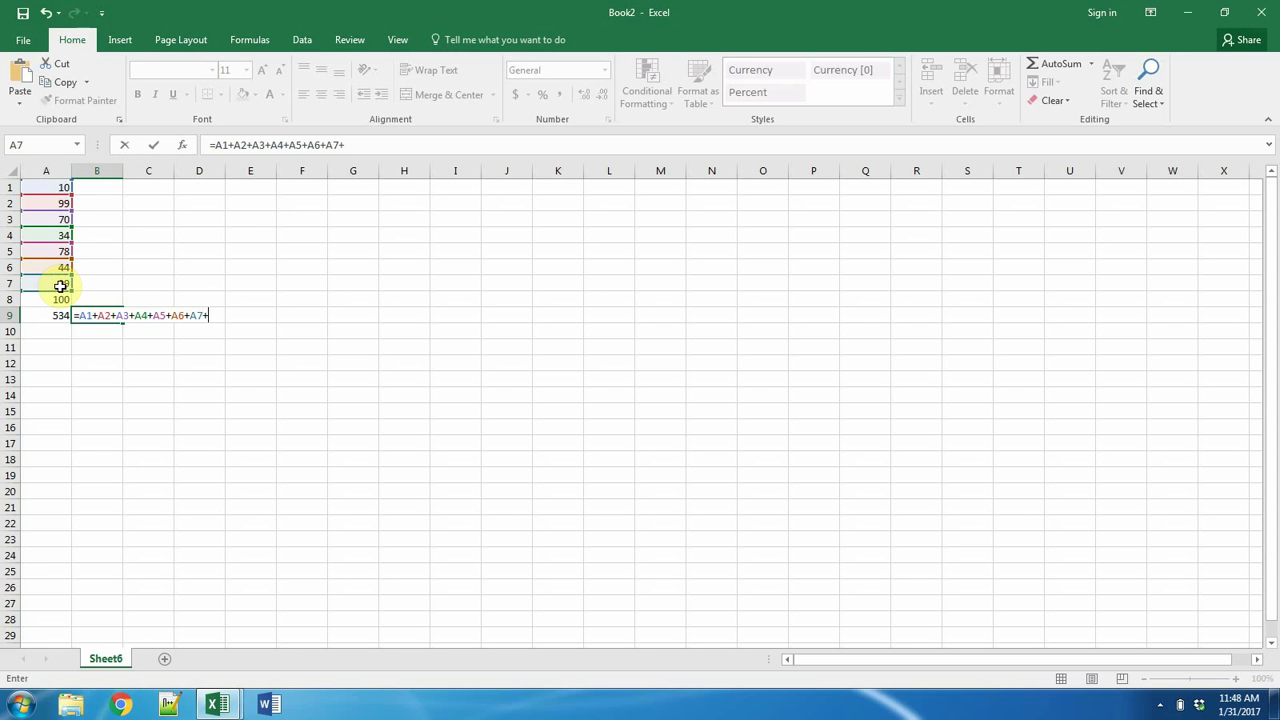
{"action": "left_click", "coordinate": [60, 300]}
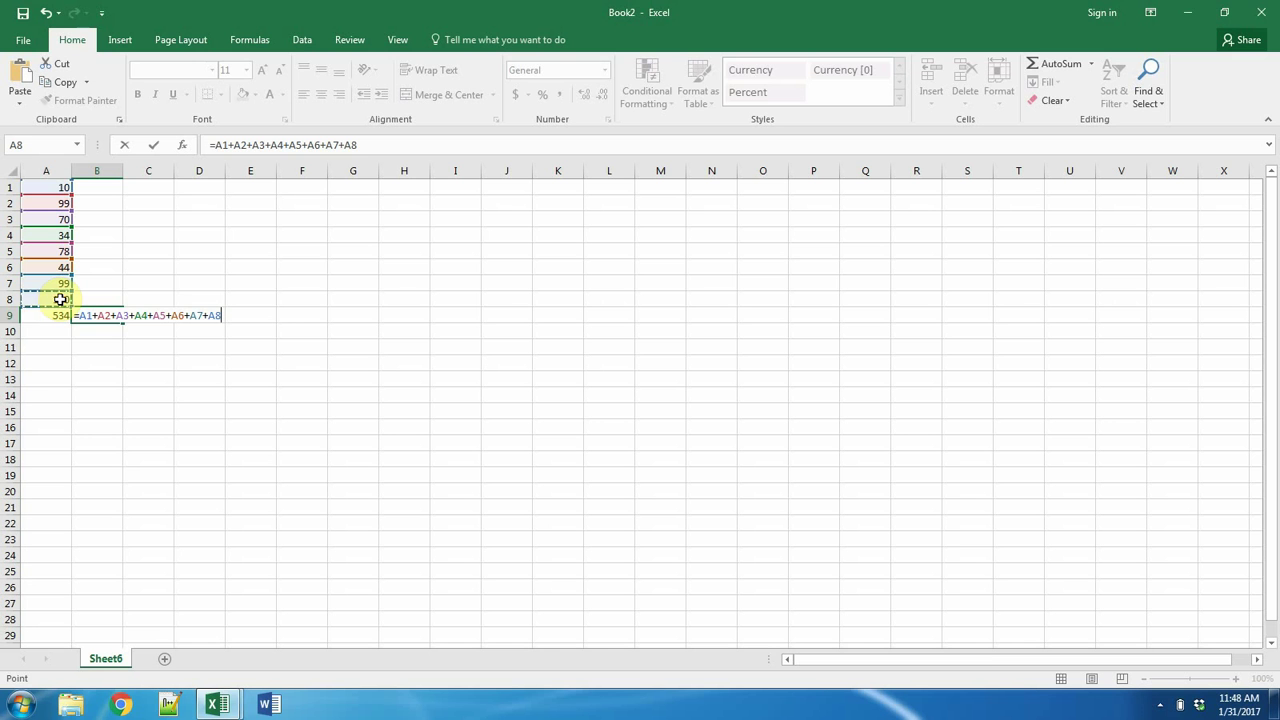
{"action": "key", "text": "Return"}
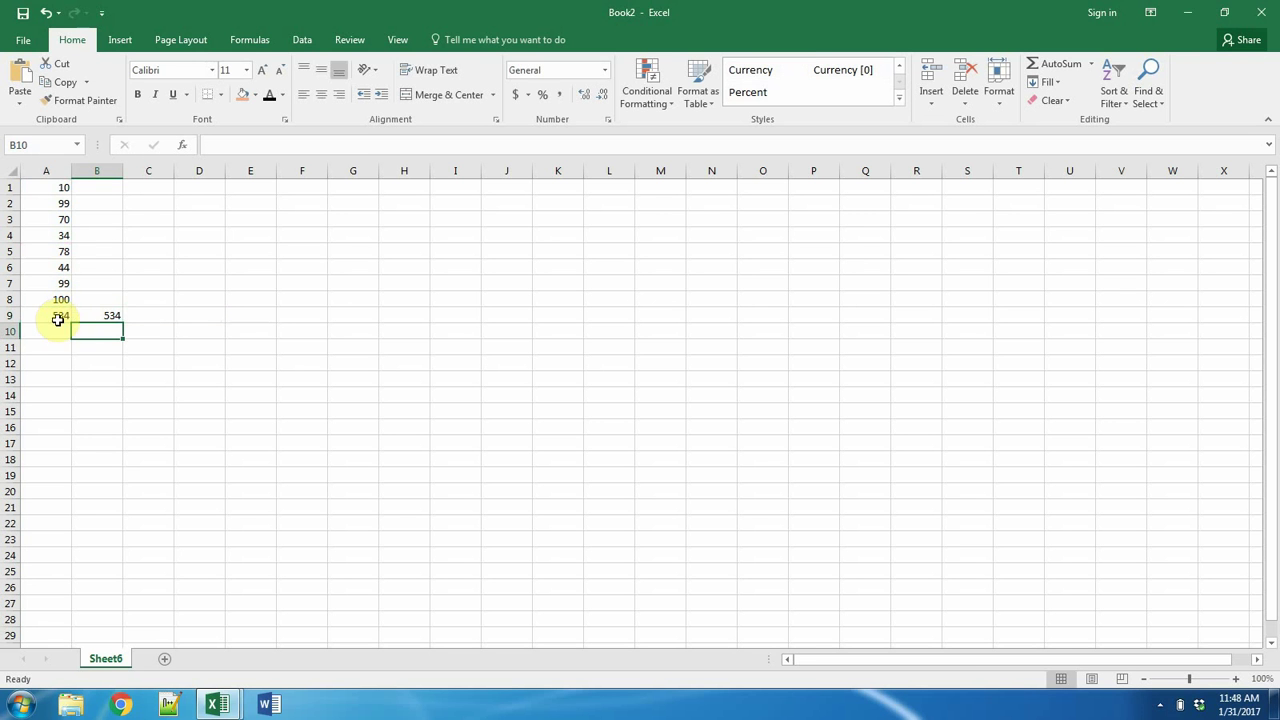
Step: Make the two totals in A9:B9 bold and insert a blank row above them
{"action": "left_click_drag", "start_coordinate": [46, 318], "coordinate": [100, 317]}
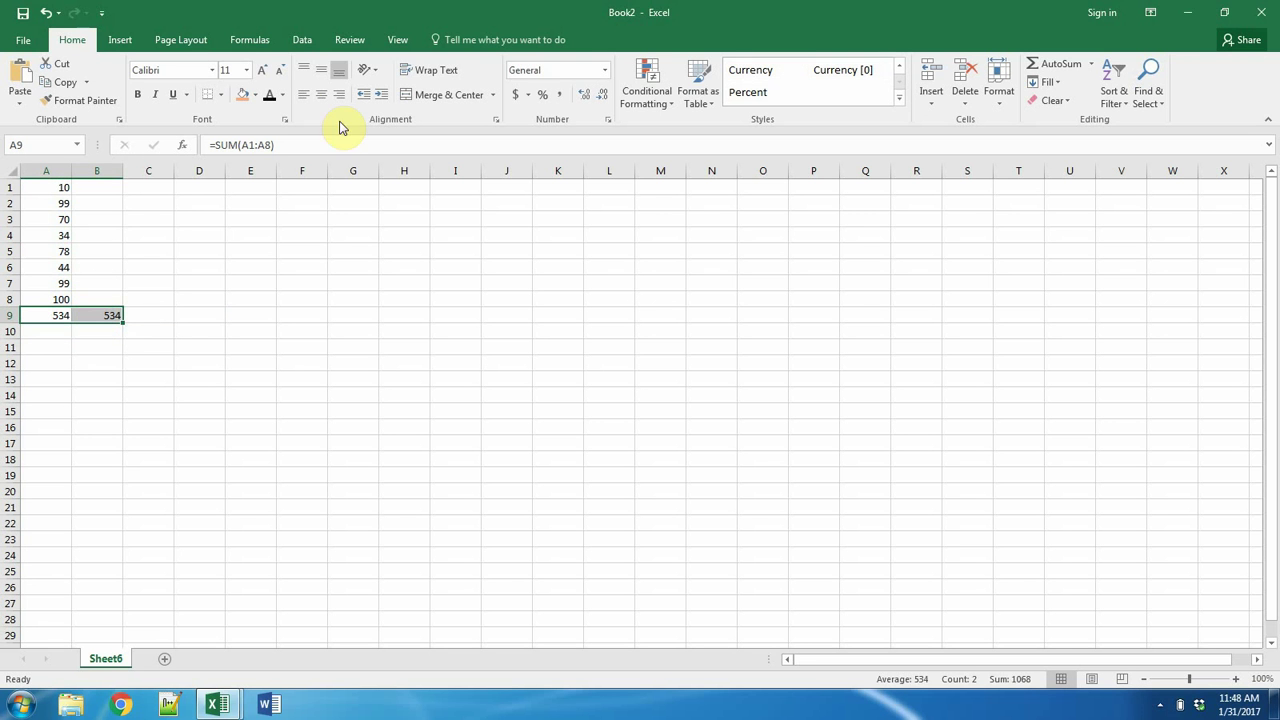
{"action": "left_click", "coordinate": [138, 94]}
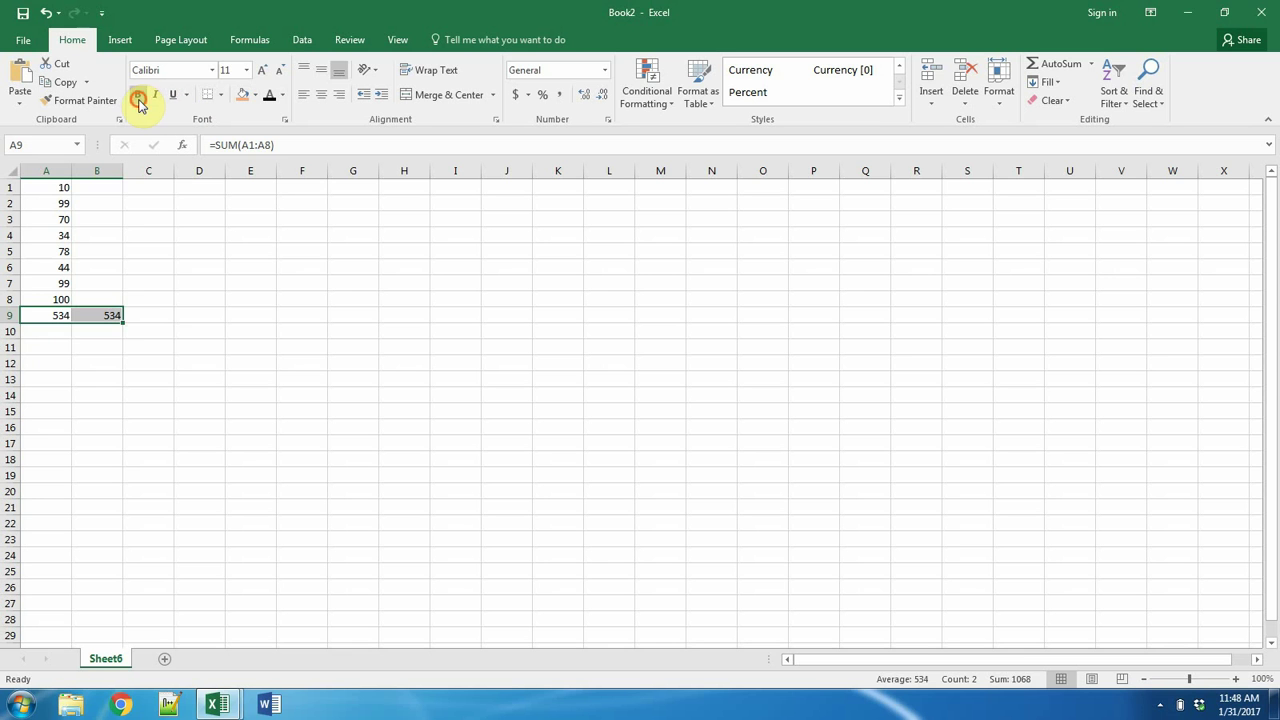
{"action": "left_click", "coordinate": [130, 358]}
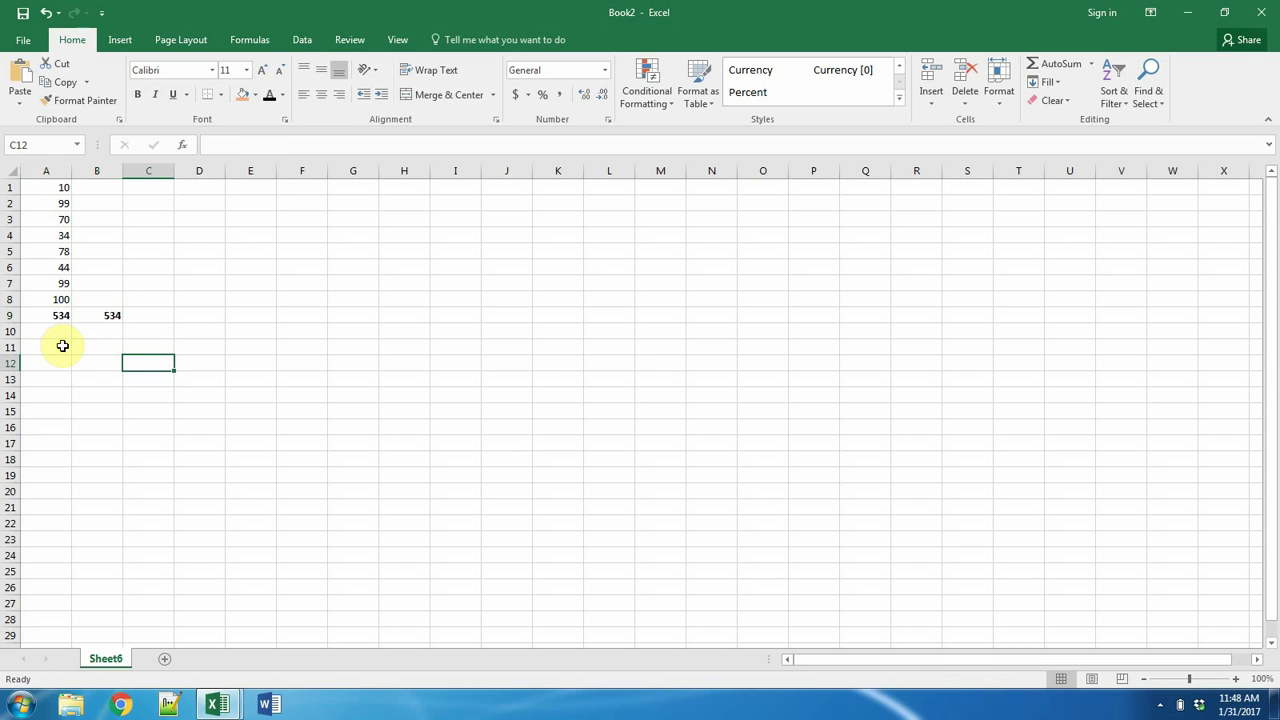
{"action": "right_click", "coordinate": [8, 316]}
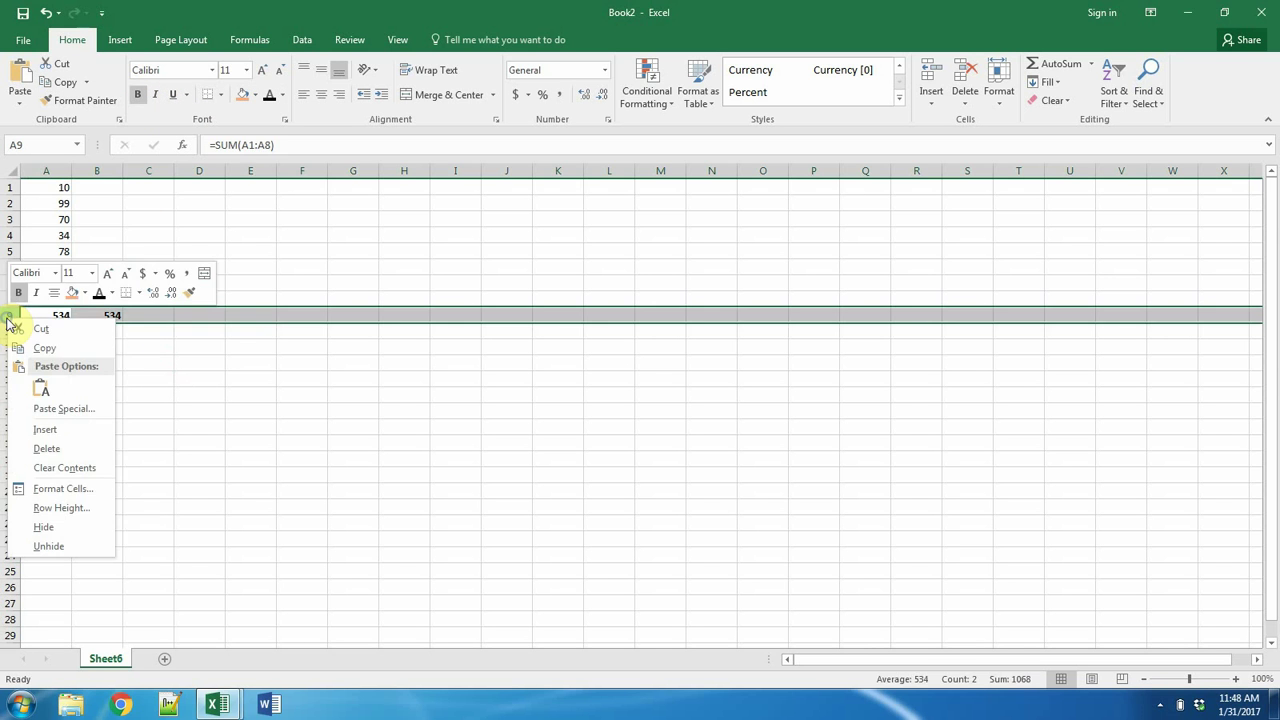
{"action": "left_click", "coordinate": [45, 429]}
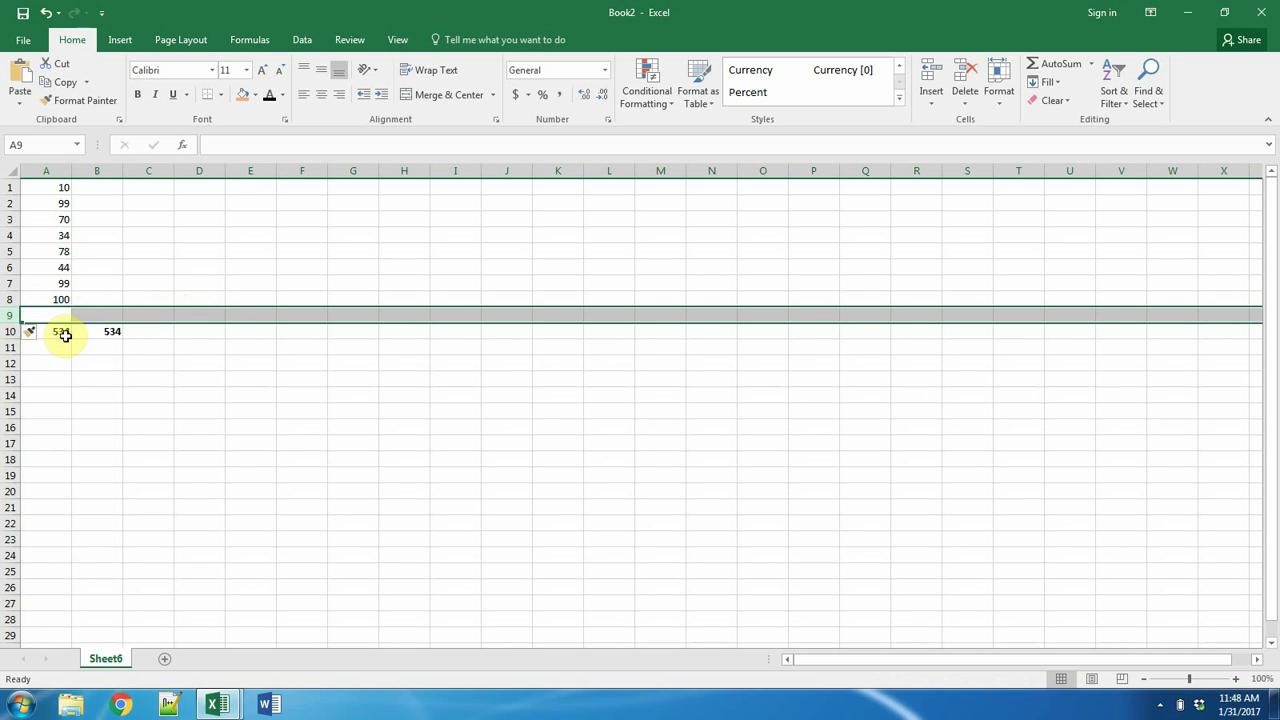
Step: Examine which cells the total formulas in A10 and B10 refer to, leaving both formulas as they are
{"action": "double_click", "coordinate": [50, 333]}
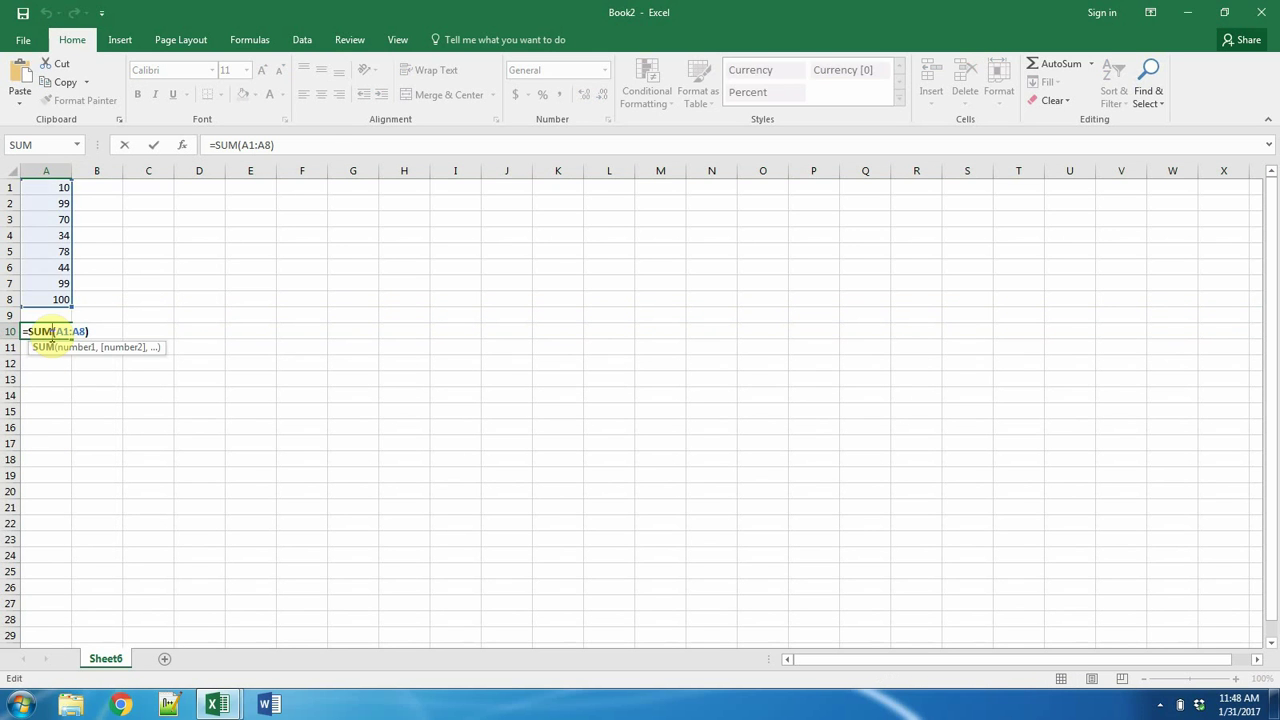
{"action": "key", "text": "Escape"}
{"action": "double_click", "coordinate": [104, 331]}
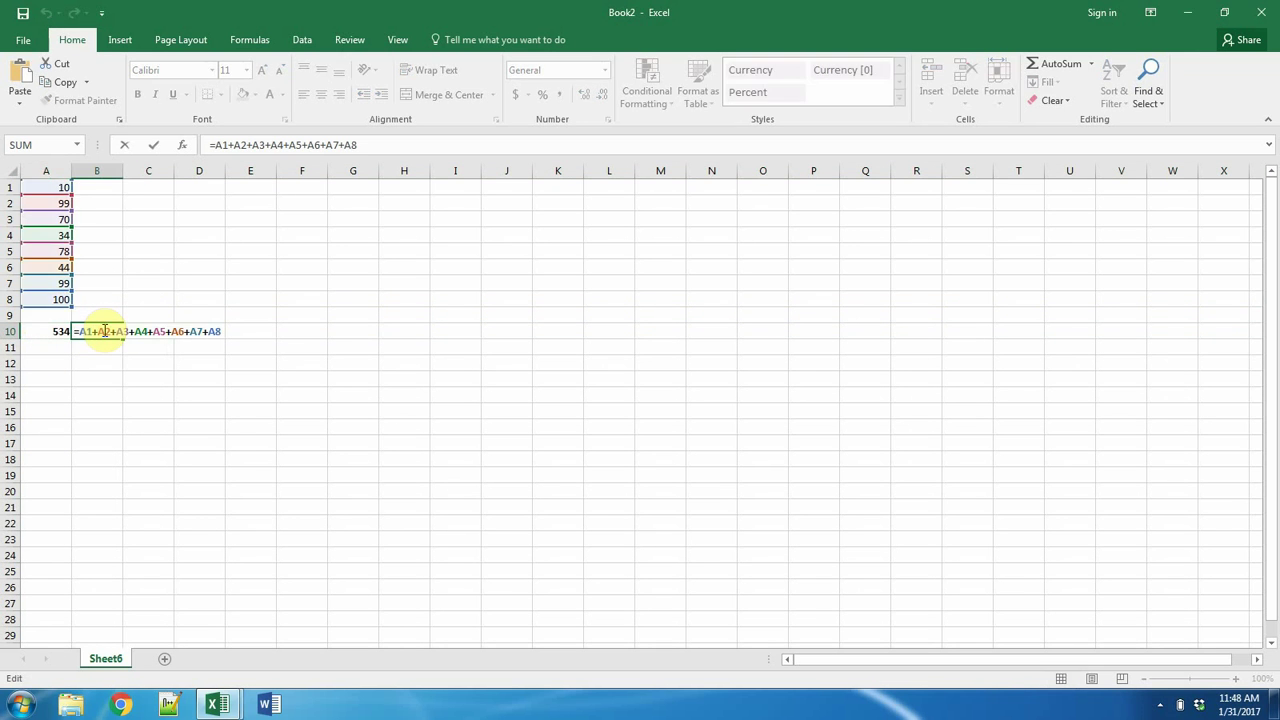
{"action": "key", "text": "Escape"}
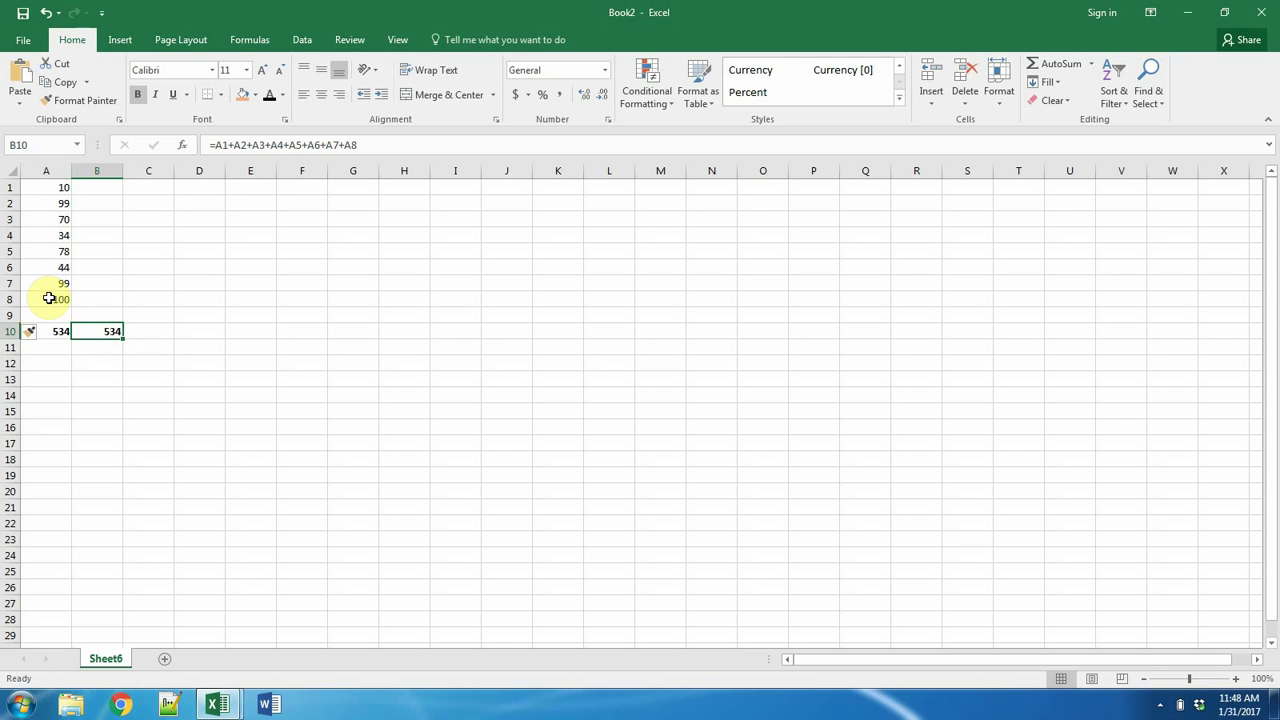
Step: Enter 500 in the blank cell A9 and check the cell references of the addition formula in B10
{"action": "left_click", "coordinate": [61, 311]}
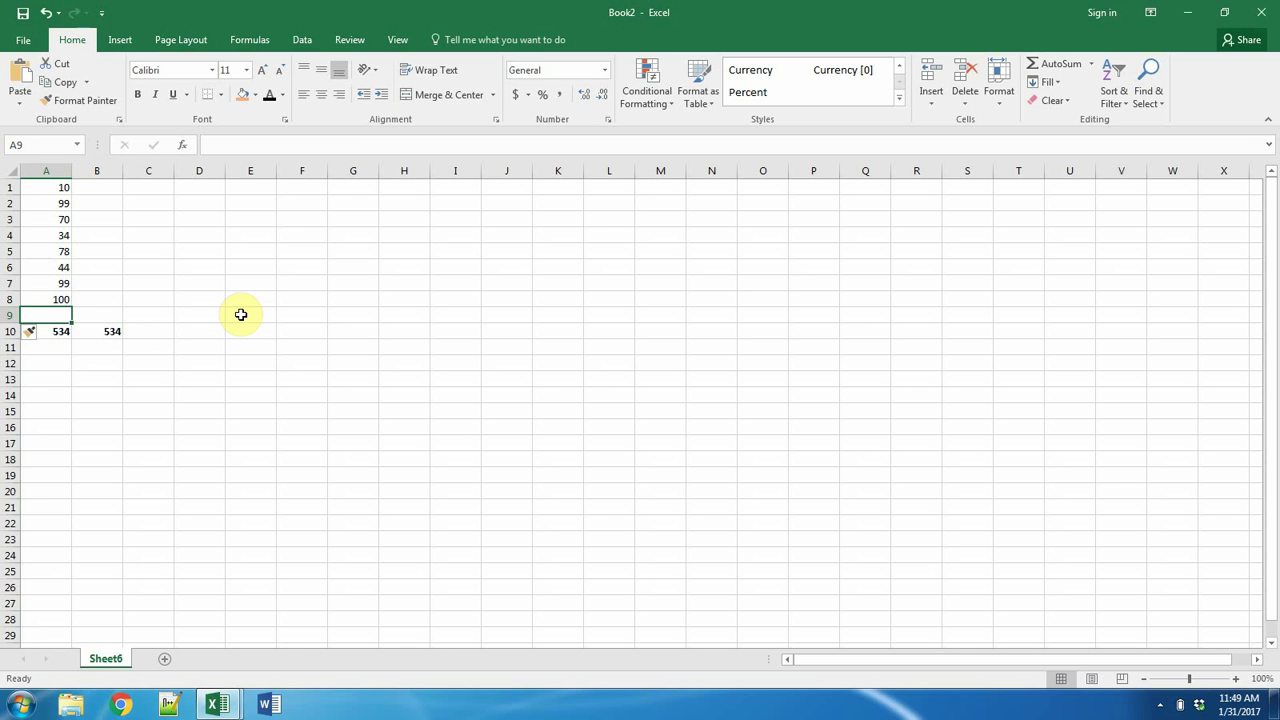
{"action": "type", "text": "500"}
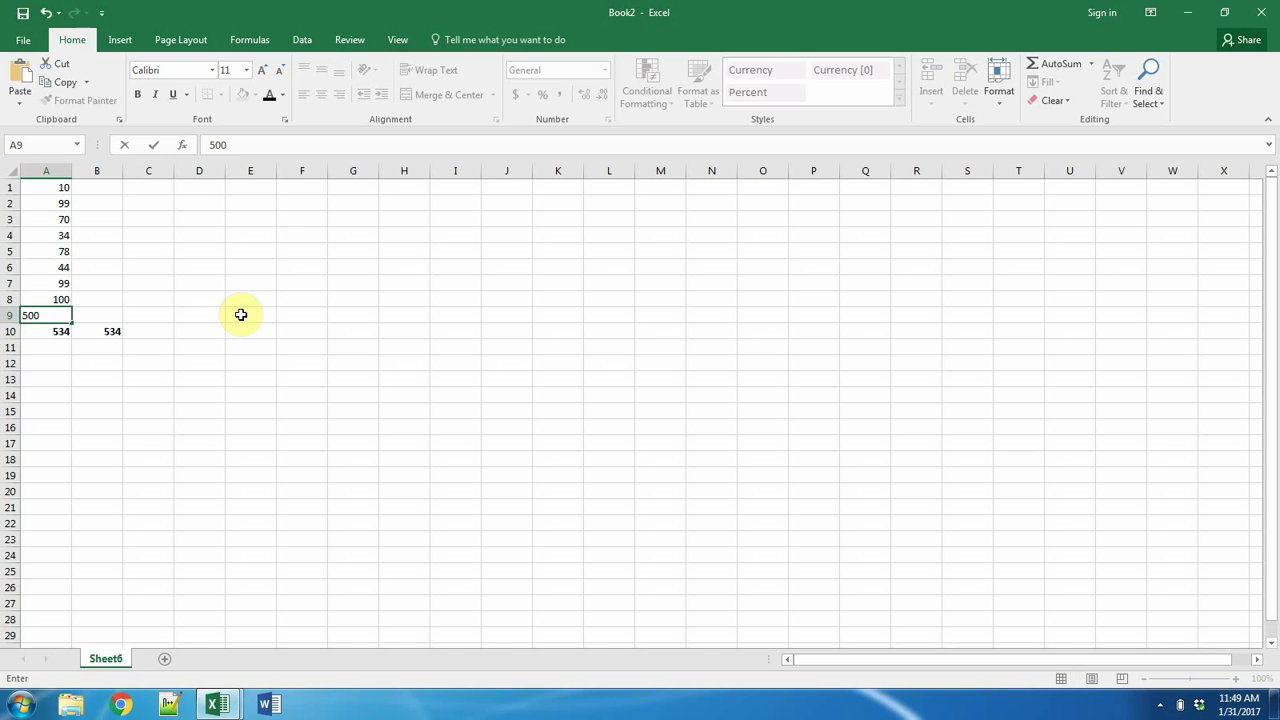
{"action": "key", "text": "Tab"}
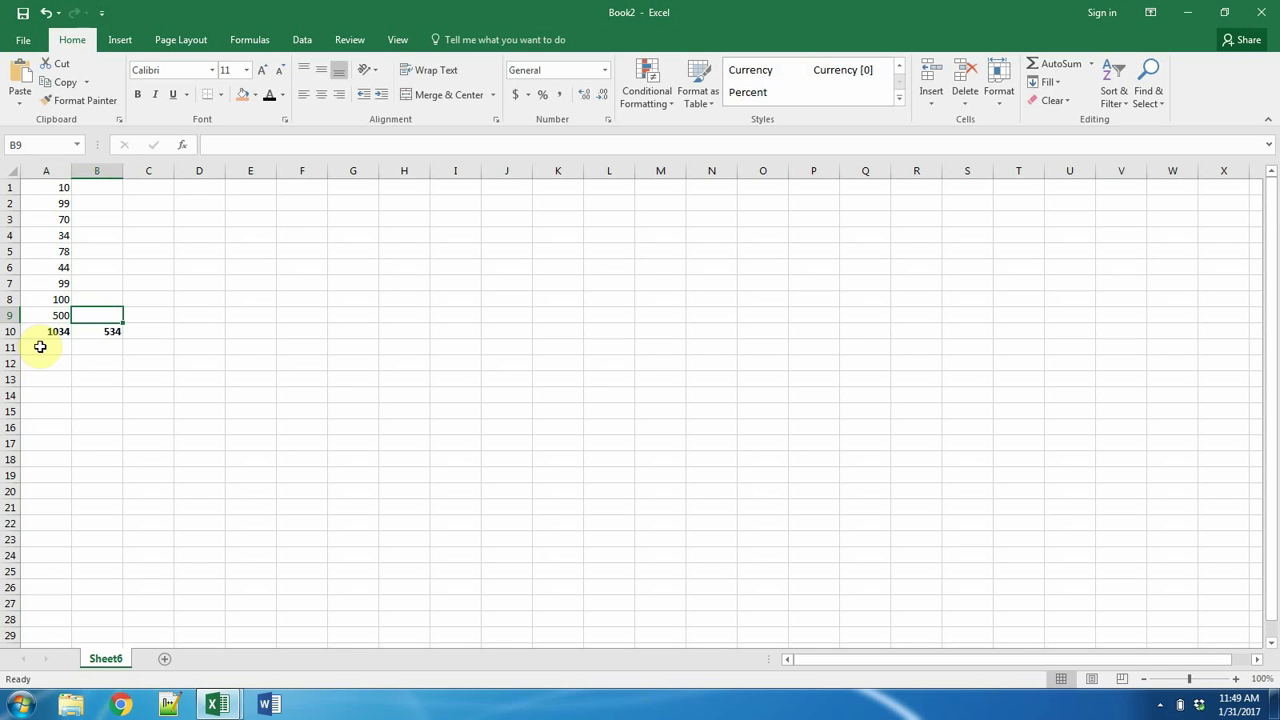
{"action": "double_click", "coordinate": [112, 331]}
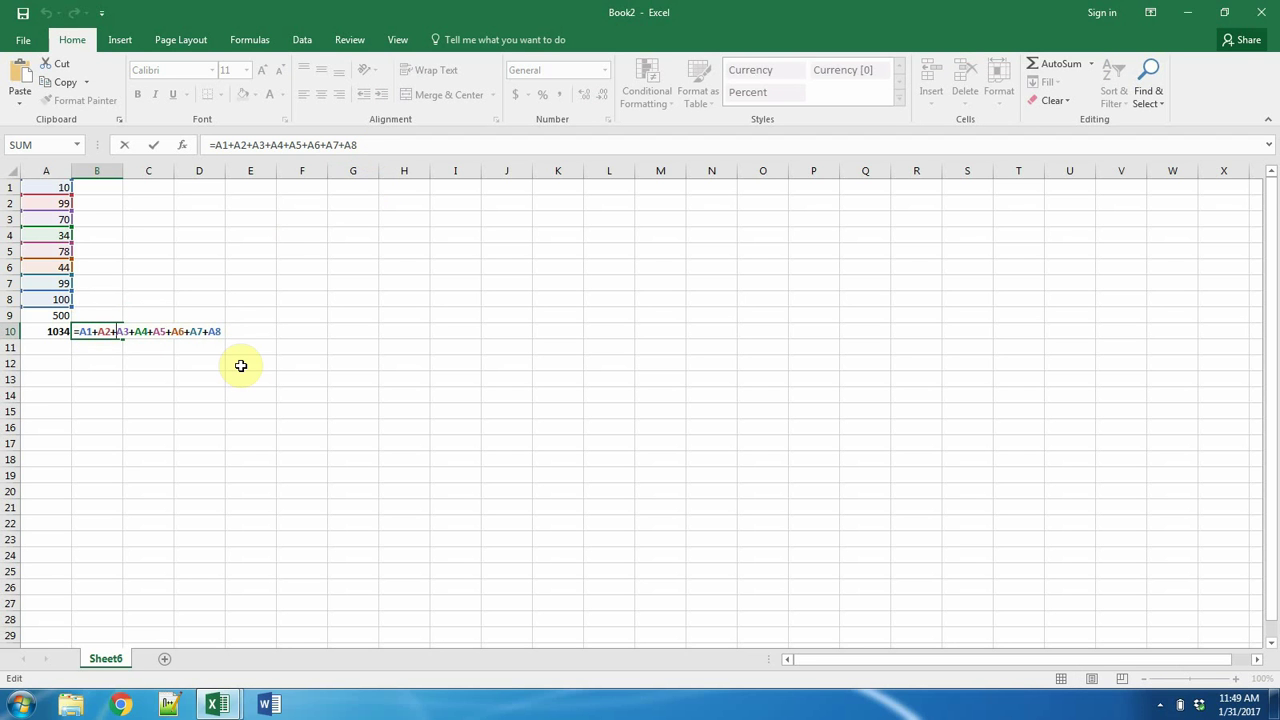
{"action": "key", "text": "Escape"}
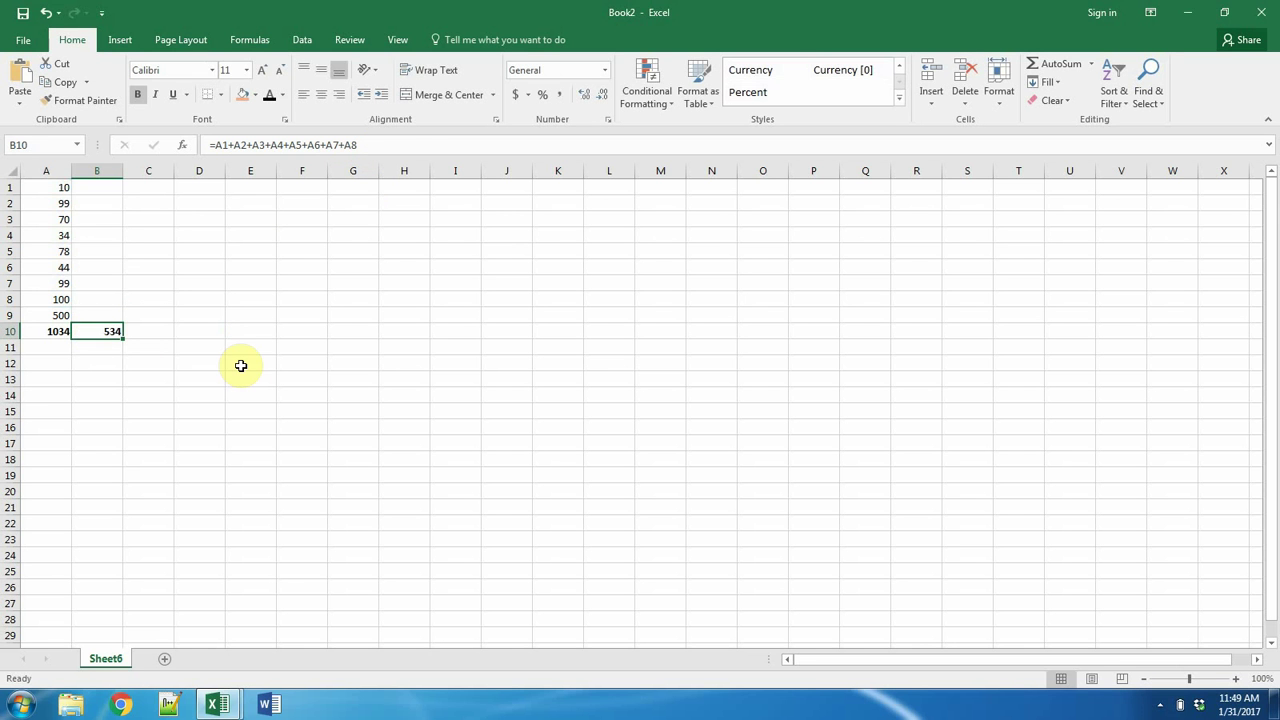
Step: Clear the contents of row 9 and check which range the SUM formula in A10 covers, leaving the formula as it is
{"action": "left_click", "coordinate": [6, 315]}
{"action": "key", "text": "Delete"}
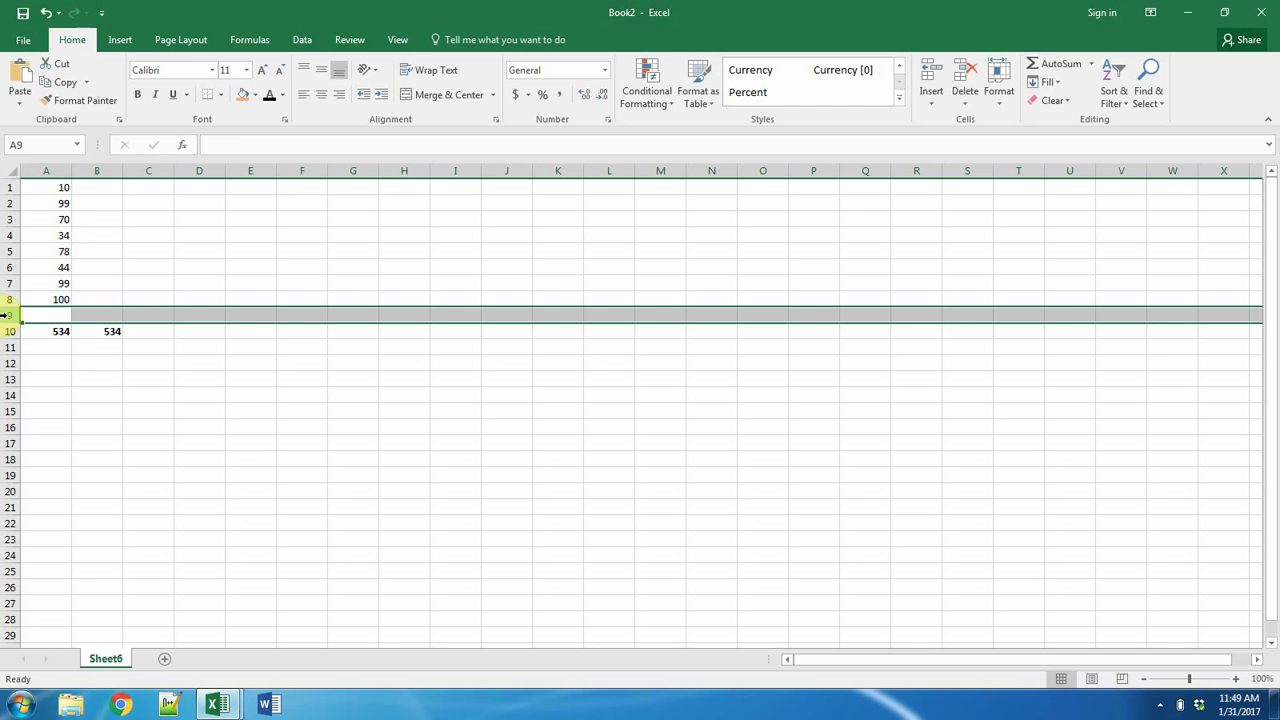
{"action": "left_click", "coordinate": [58, 333]}
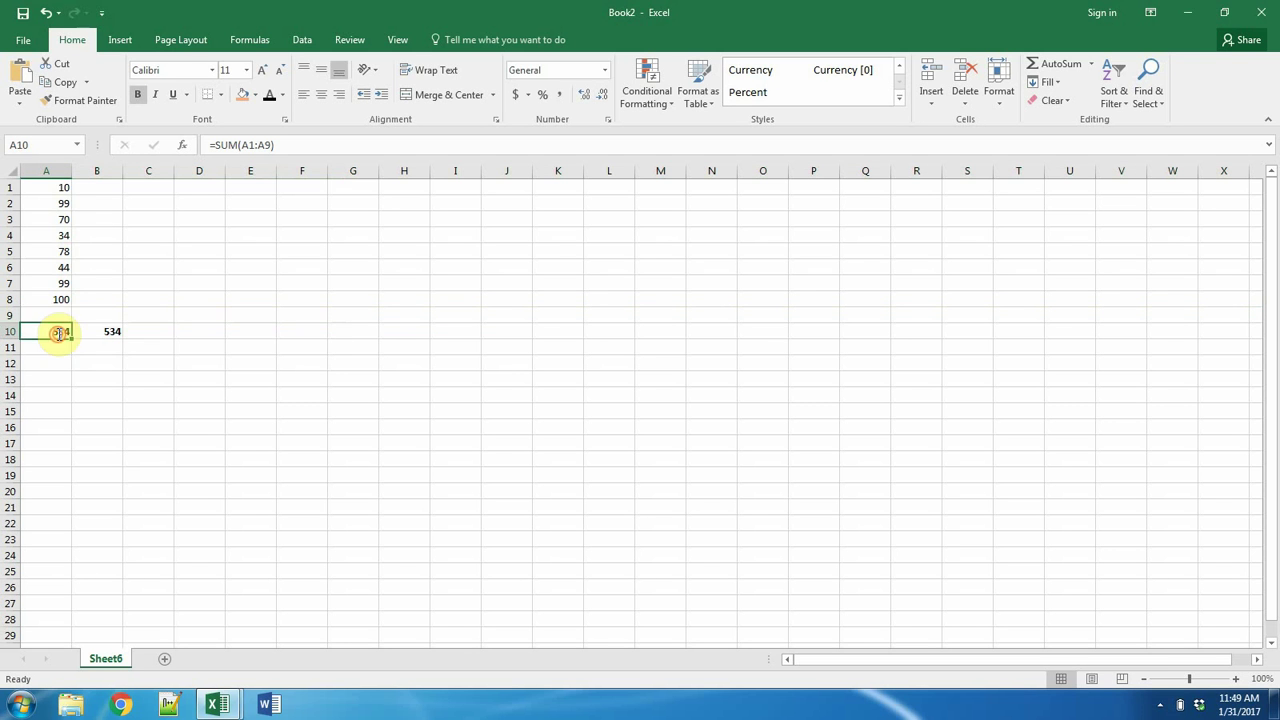
{"action": "double_click", "coordinate": [58, 333]}
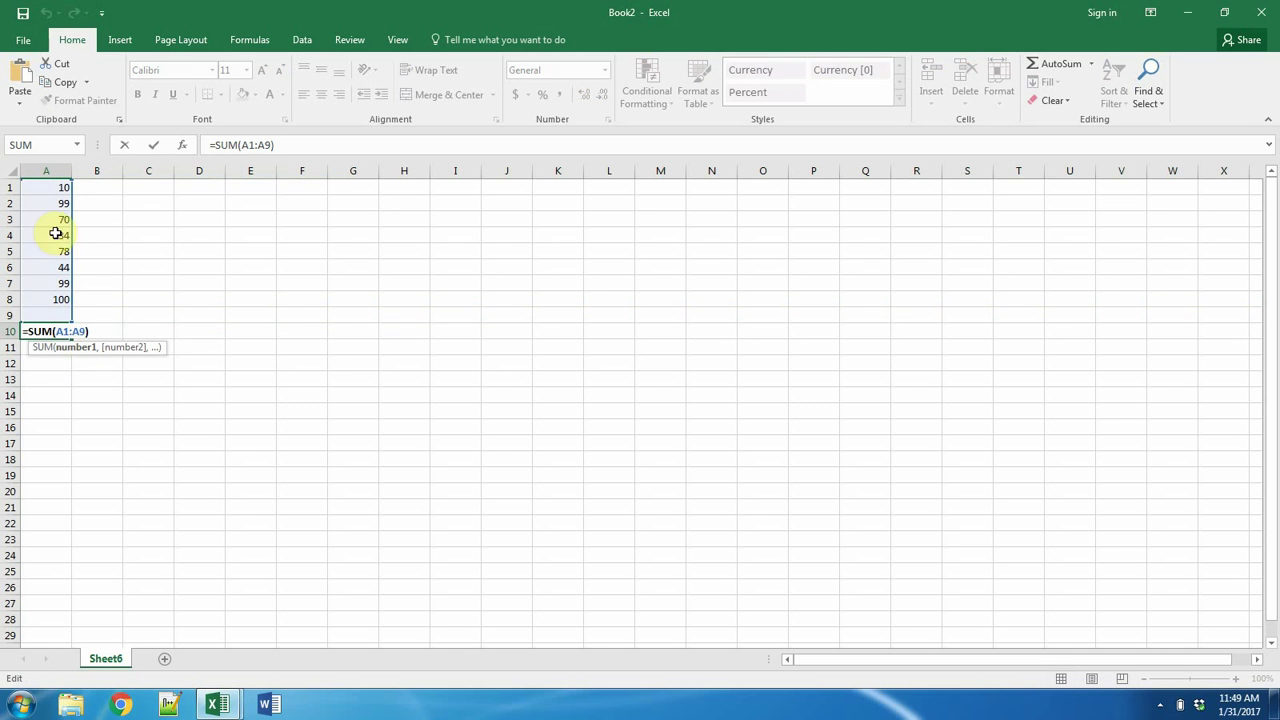
{"action": "key", "text": "Escape"}
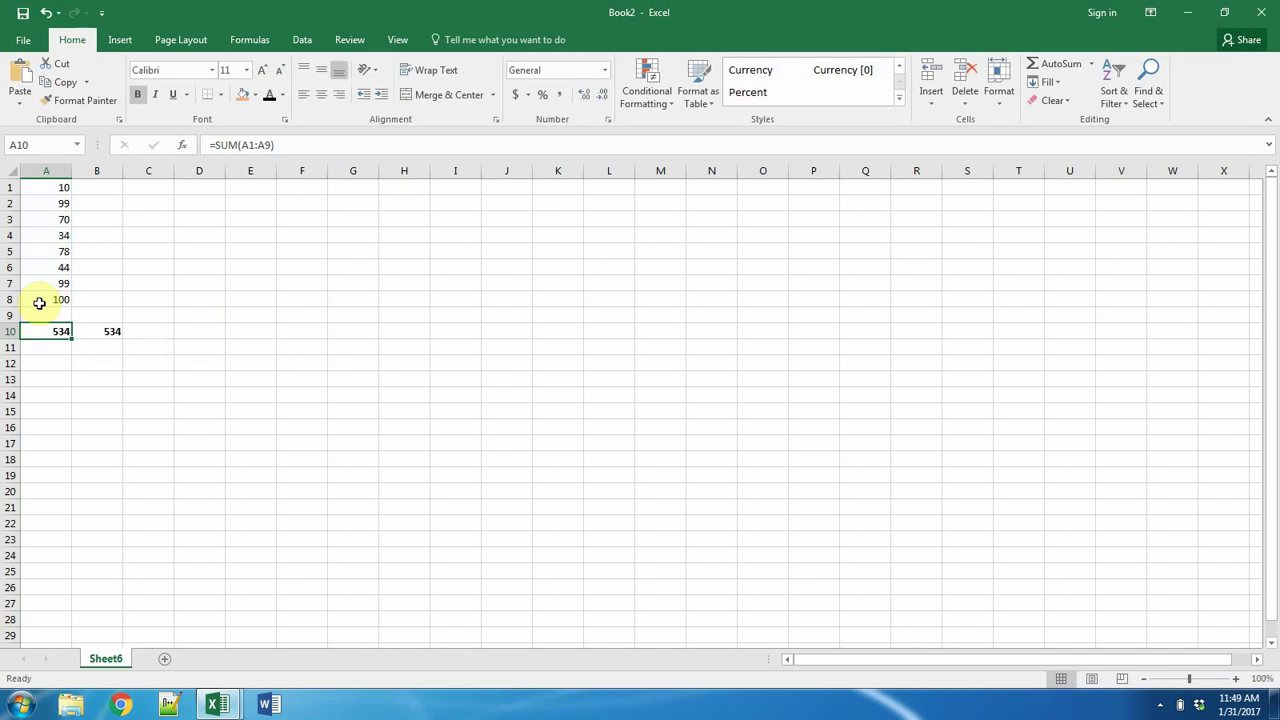
Step: Change the number in A6 to 78 and delete the whole of row 6
{"action": "left_click", "coordinate": [8, 252]}
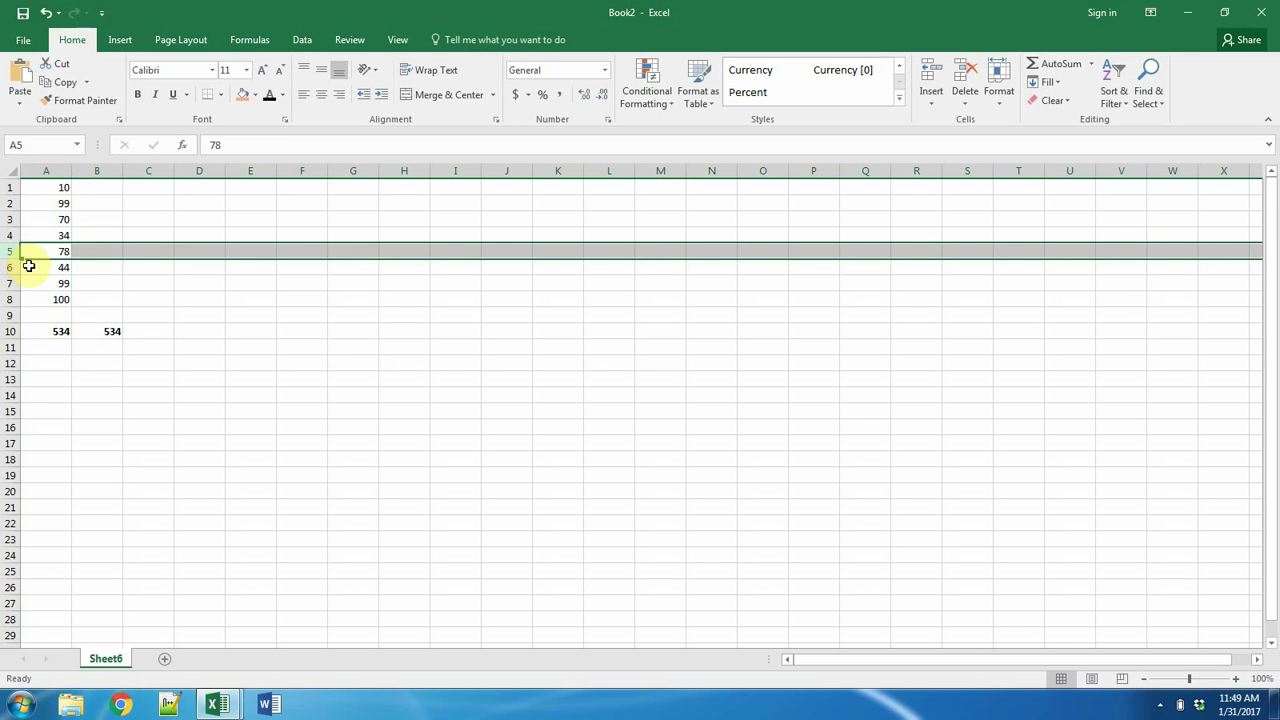
{"action": "left_click", "coordinate": [45, 270]}
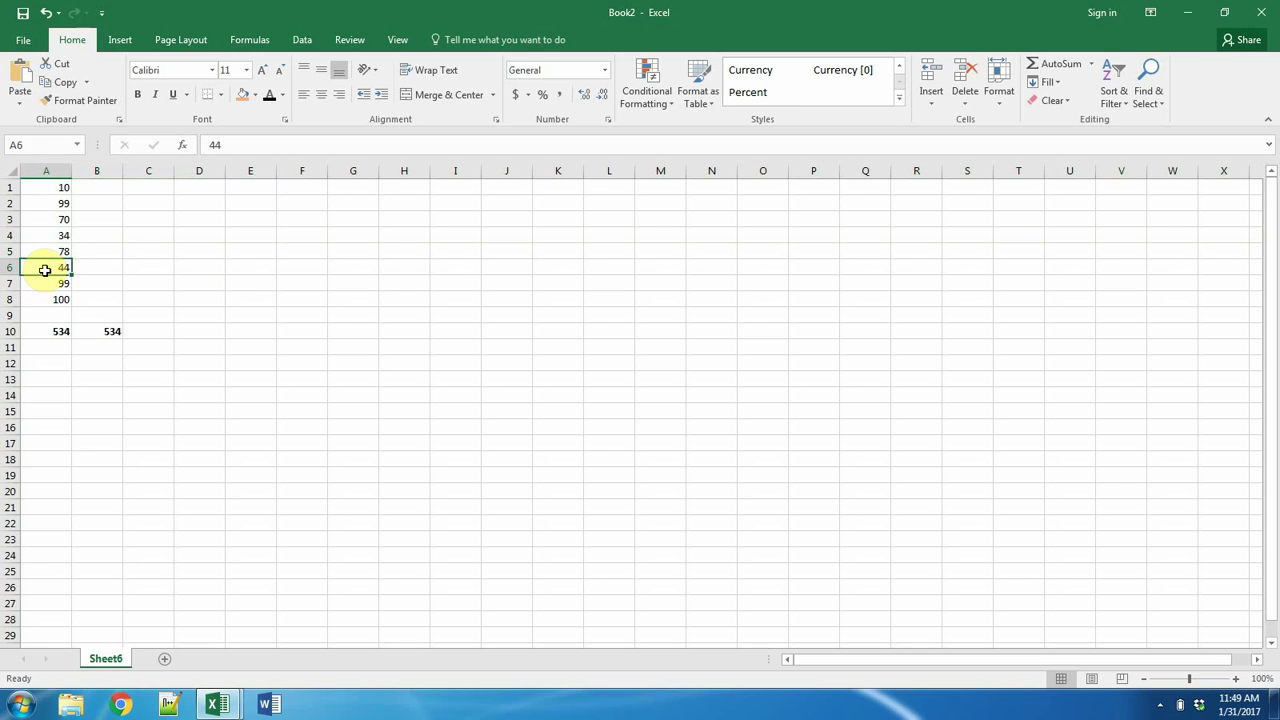
{"action": "type", "text": "78"}
{"action": "key", "text": "Return"}
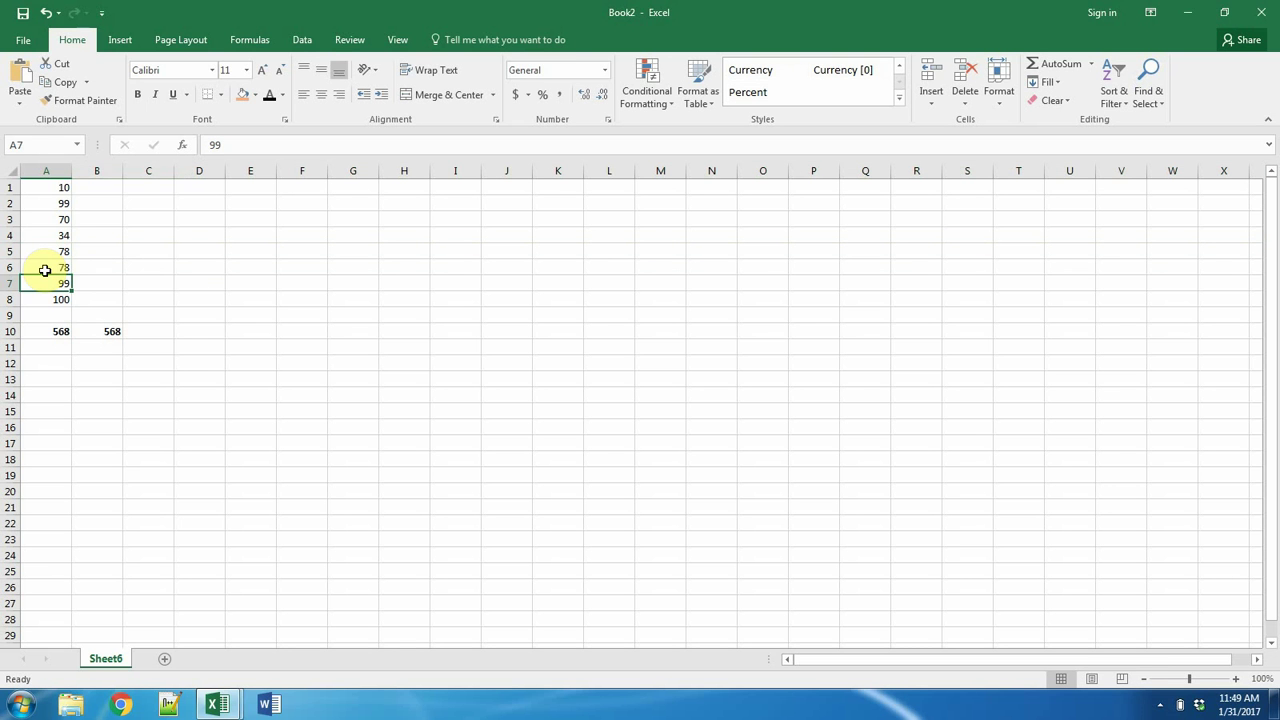
{"action": "left_click", "coordinate": [6, 267]}
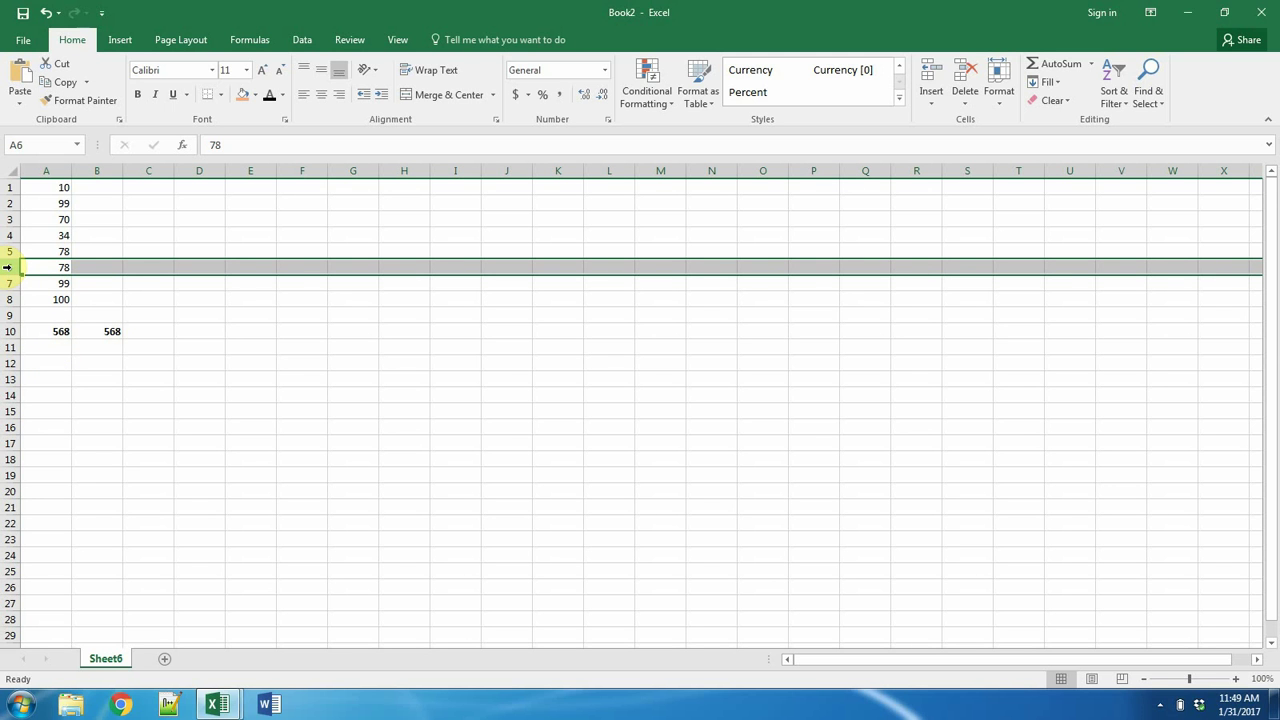
{"action": "right_click", "coordinate": [6, 267]}
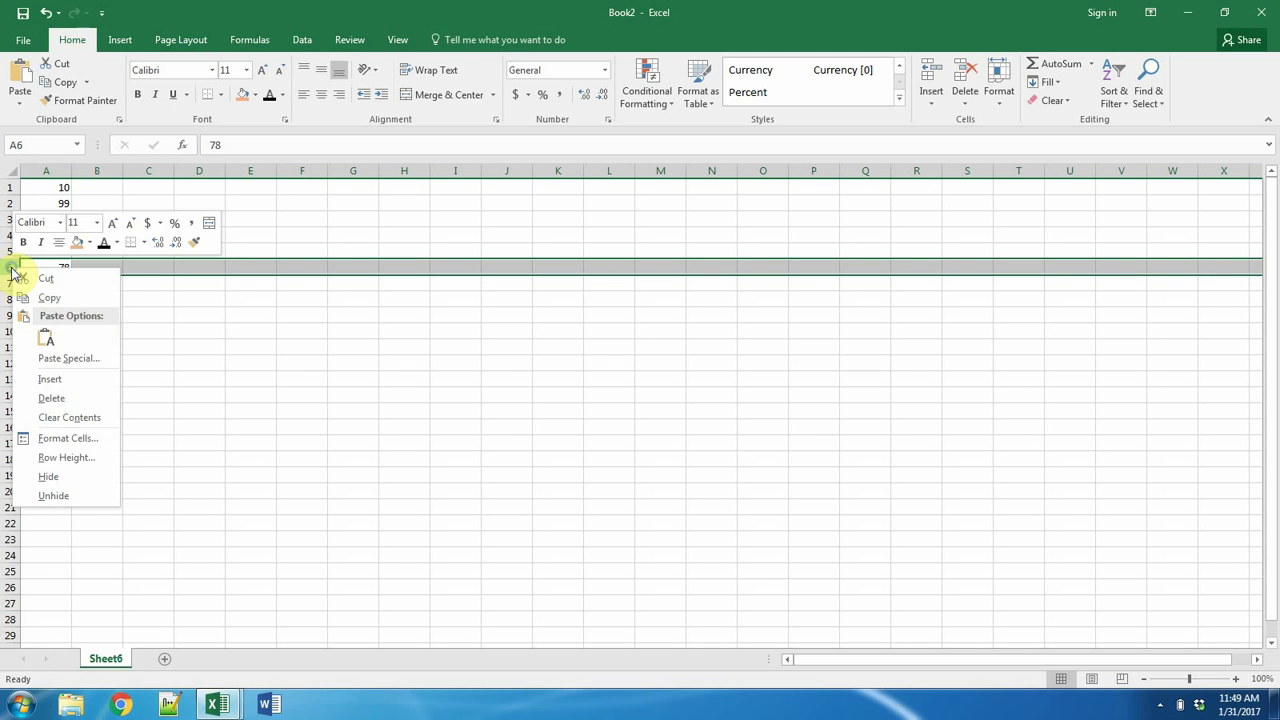
{"action": "left_click", "coordinate": [50, 399]}
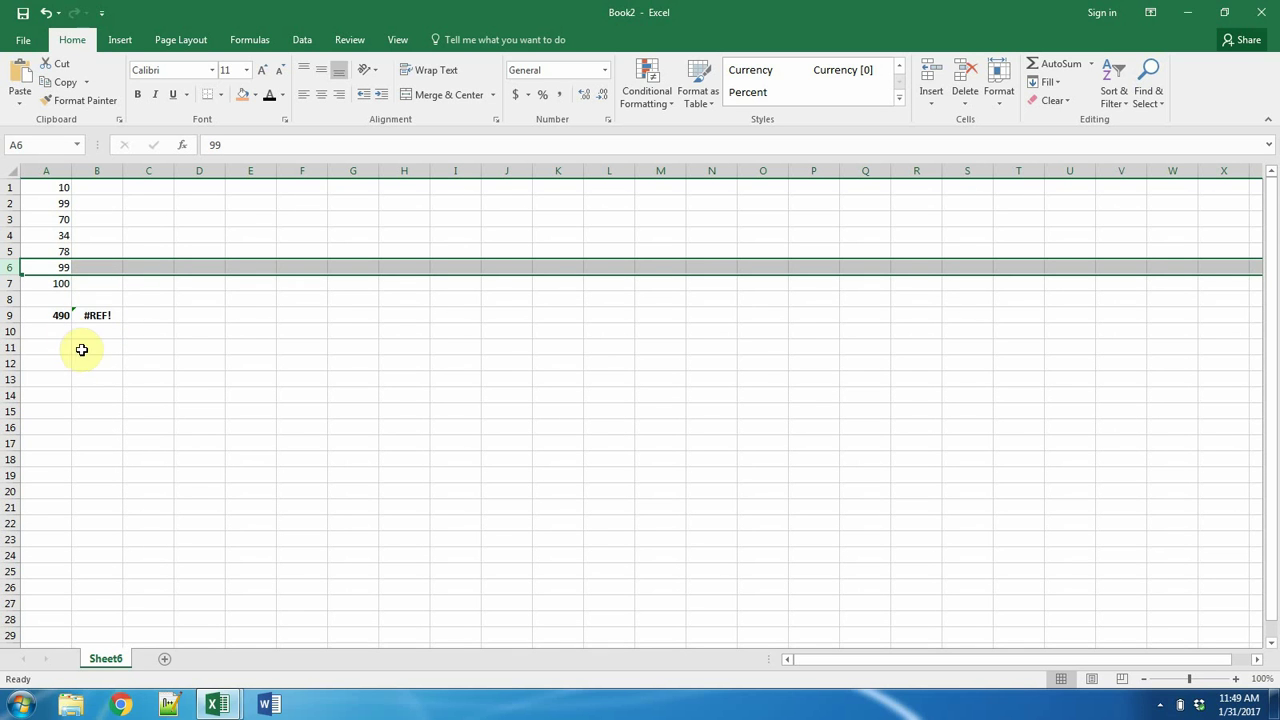
Step: Remove the broken #REF! term from the addition formula in B9 and compare the formulas in A9 and B9
{"action": "left_click", "coordinate": [105, 316]}
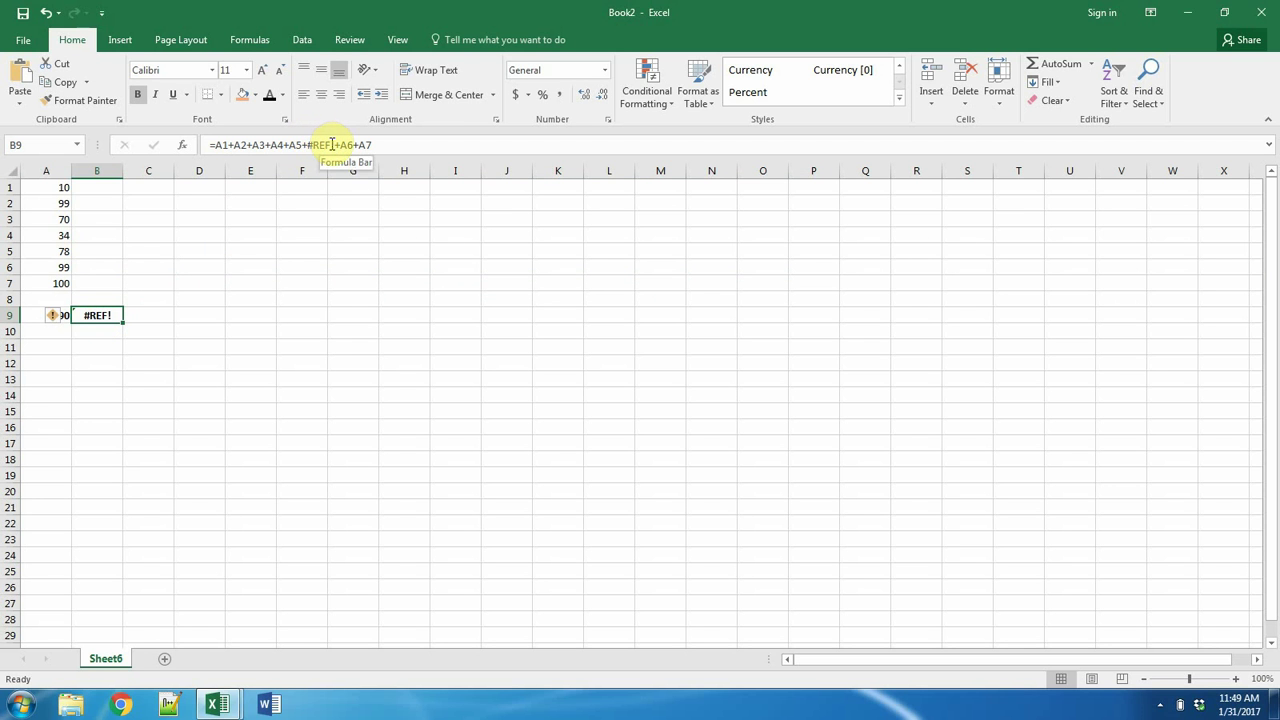
{"action": "left_click_drag", "start_coordinate": [330, 145], "coordinate": [303, 145]}
{"action": "key", "text": "Delete"}
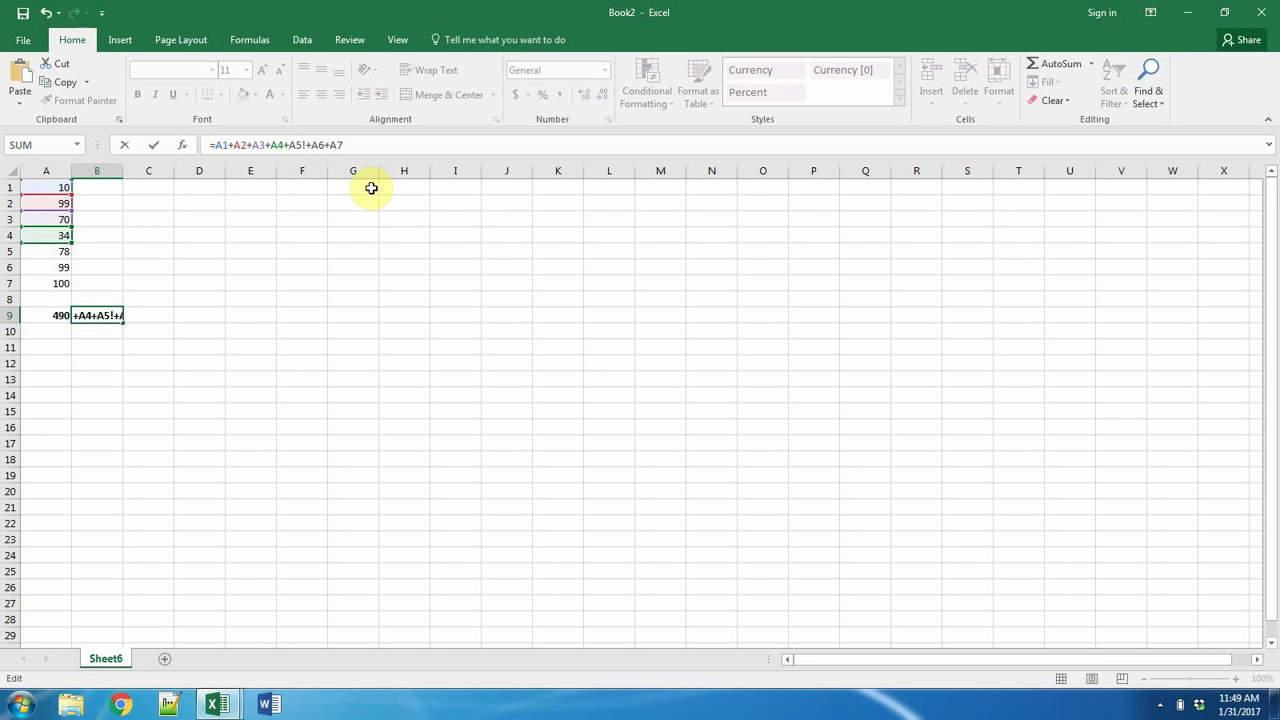
{"action": "key", "text": "Delete"}
{"action": "key", "text": "Return"}
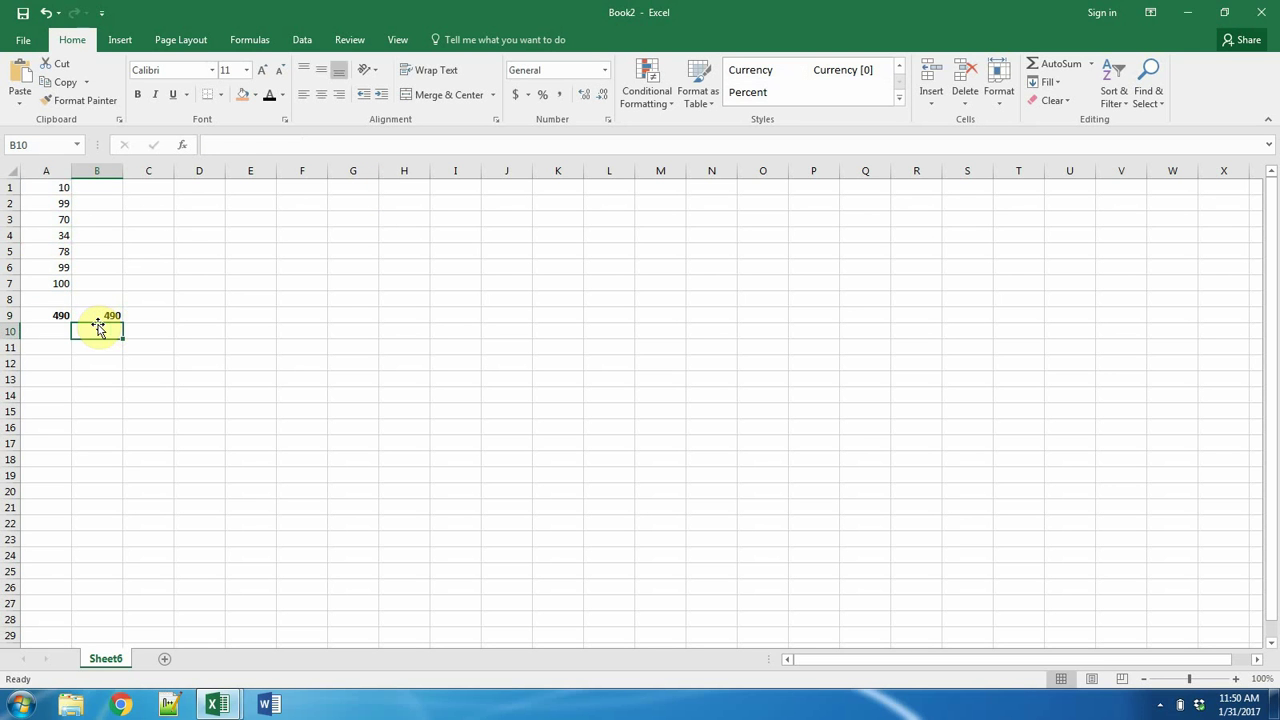
{"action": "left_click", "coordinate": [60, 315]}
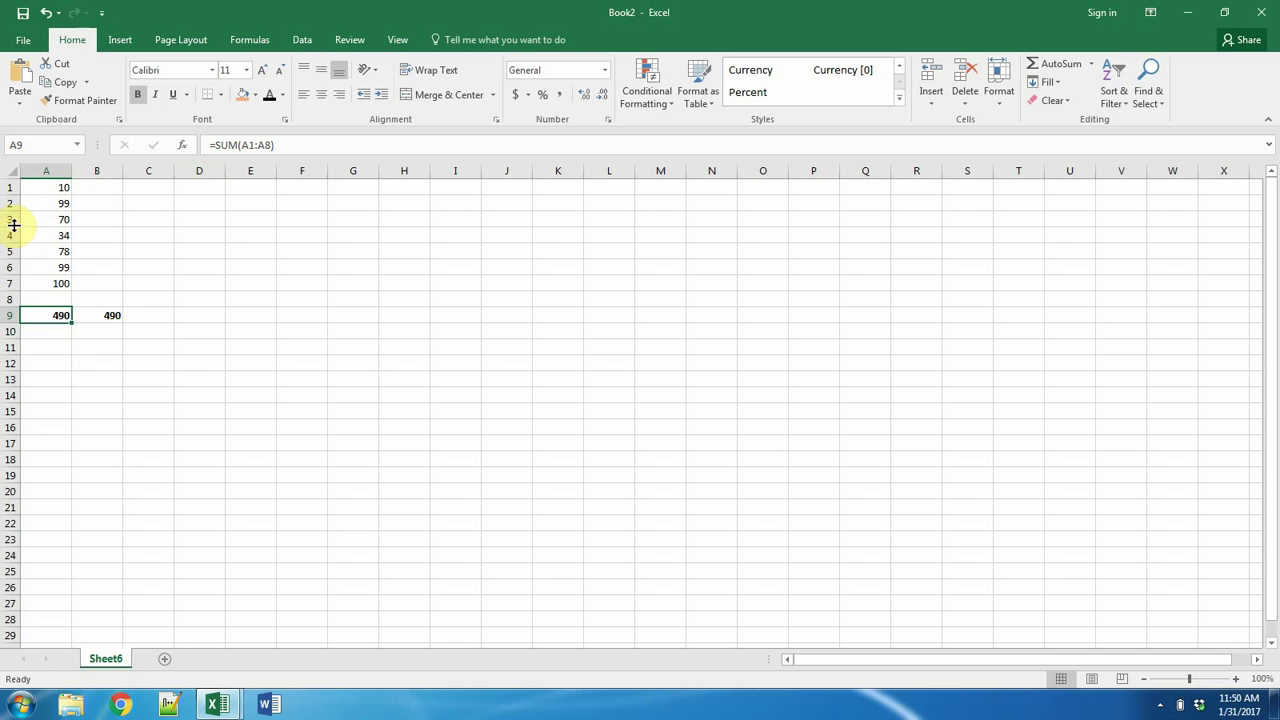
{"action": "left_click", "coordinate": [114, 317]}
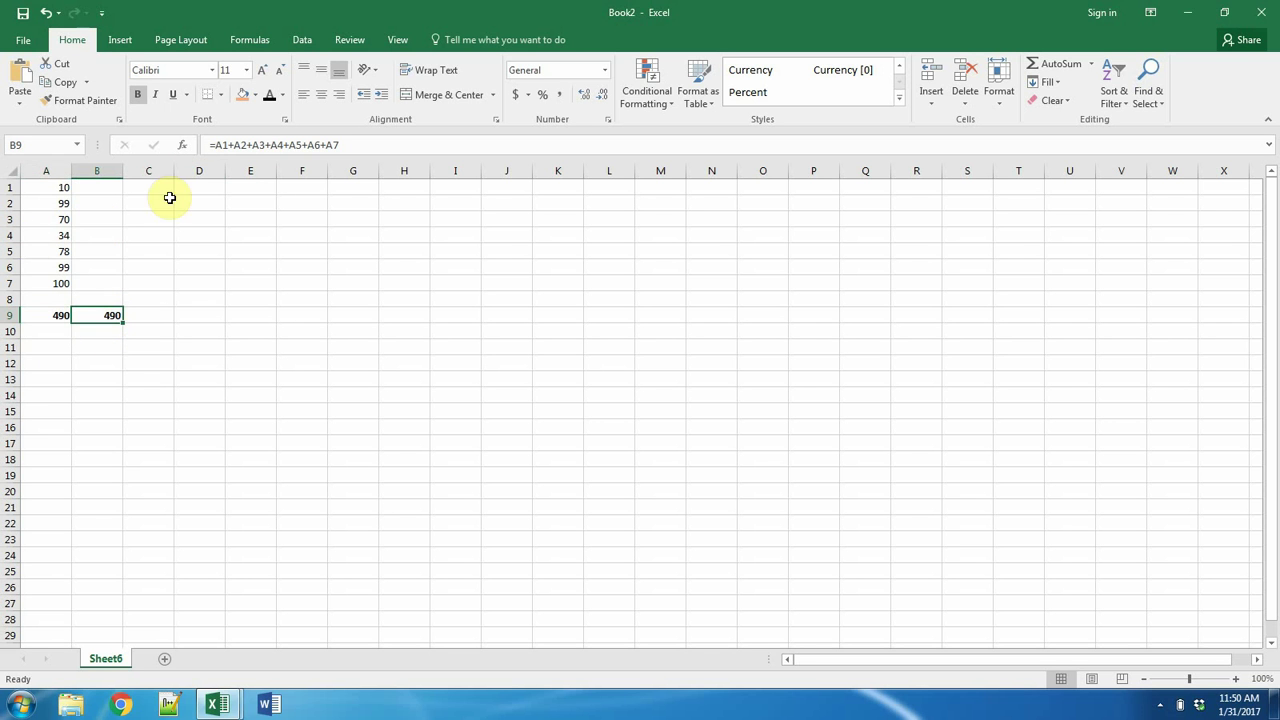
Step: Delete row 4 and insert ten blank rows at rows 4 to 13
{"action": "left_click", "coordinate": [6, 235]}
{"action": "right_click", "coordinate": [8, 237]}
{"action": "left_click", "coordinate": [52, 364]}
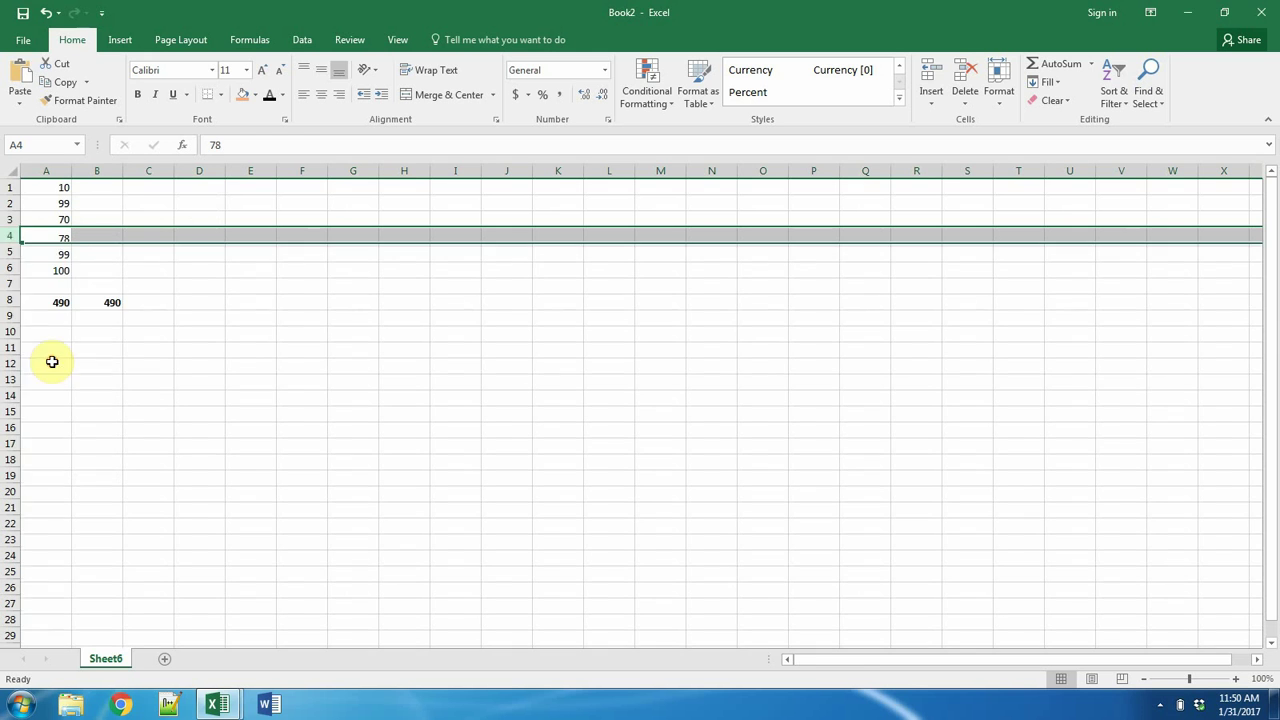
{"action": "left_click_drag", "start_coordinate": [10, 237], "coordinate": [25, 383]}
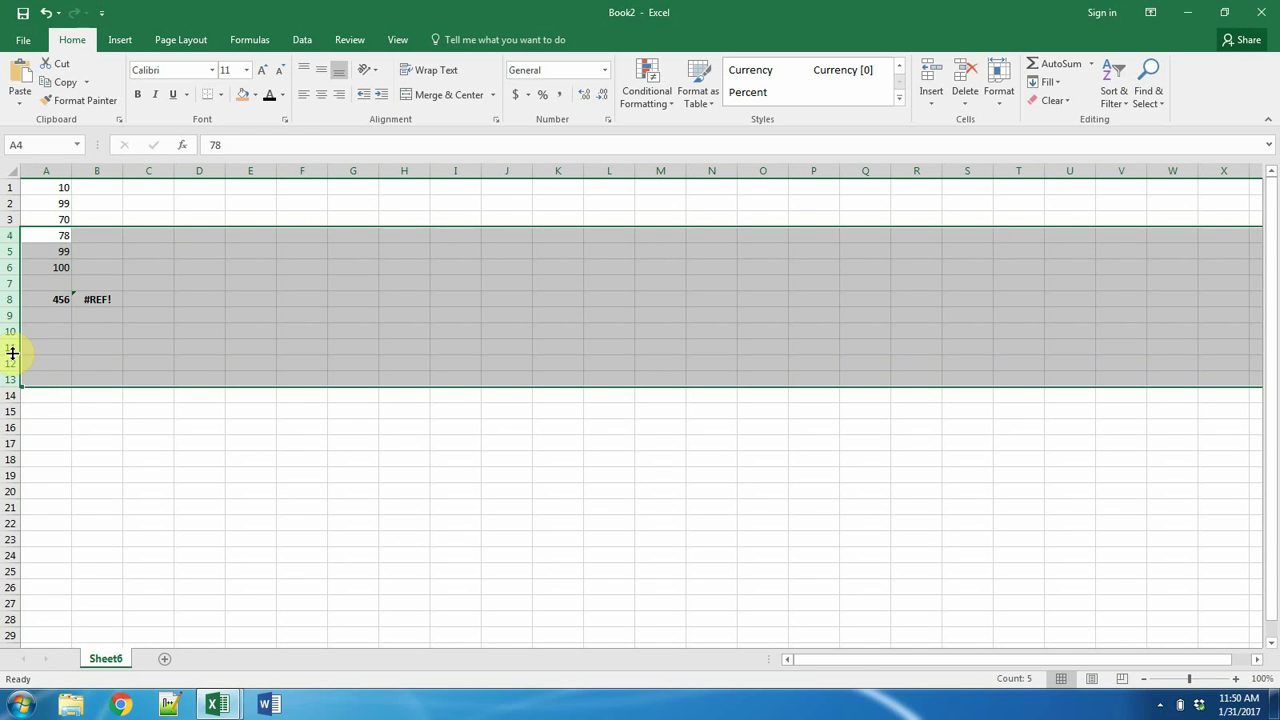
{"action": "right_click", "coordinate": [12, 353]}
{"action": "left_click", "coordinate": [60, 466]}
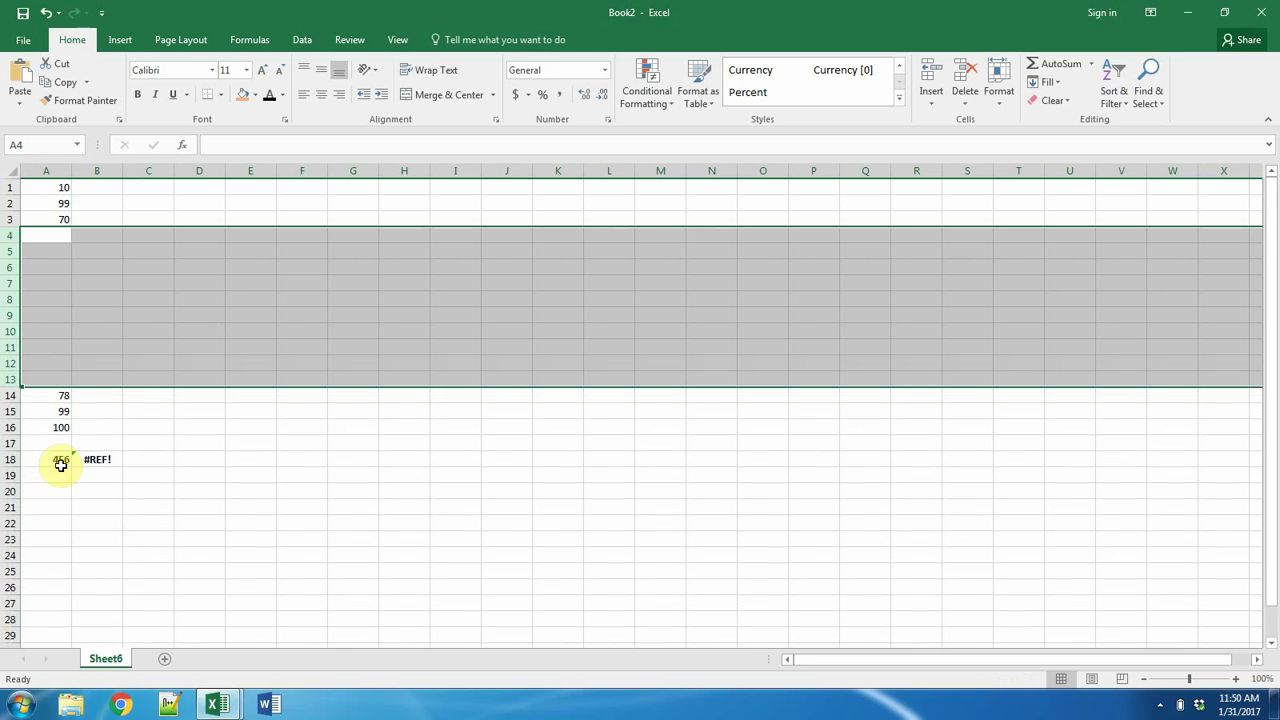
Step: Fill A4:A13 with the values 60, 50, 77, 90, 77, 33, 3, 5, 76 and 8
{"action": "left_click", "coordinate": [58, 235]}
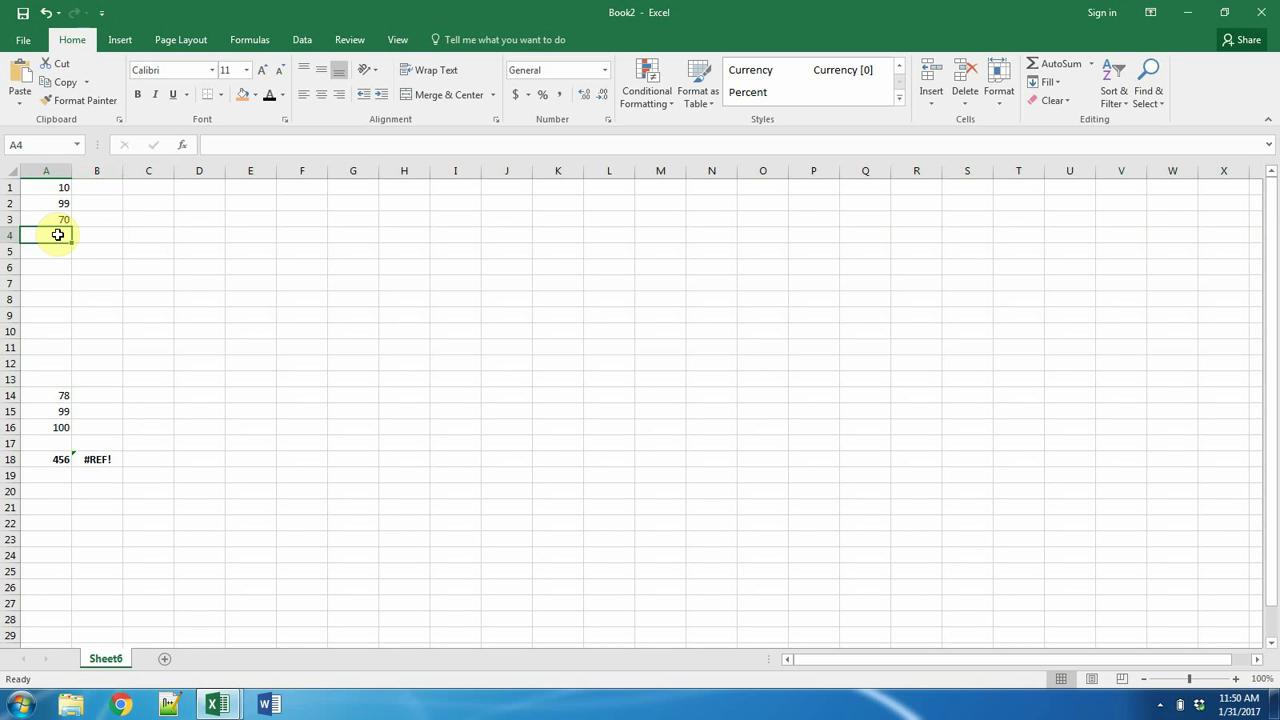
{"action": "type", "text": "60"}
{"action": "key", "text": "Return"}
{"action": "type", "text": "50"}
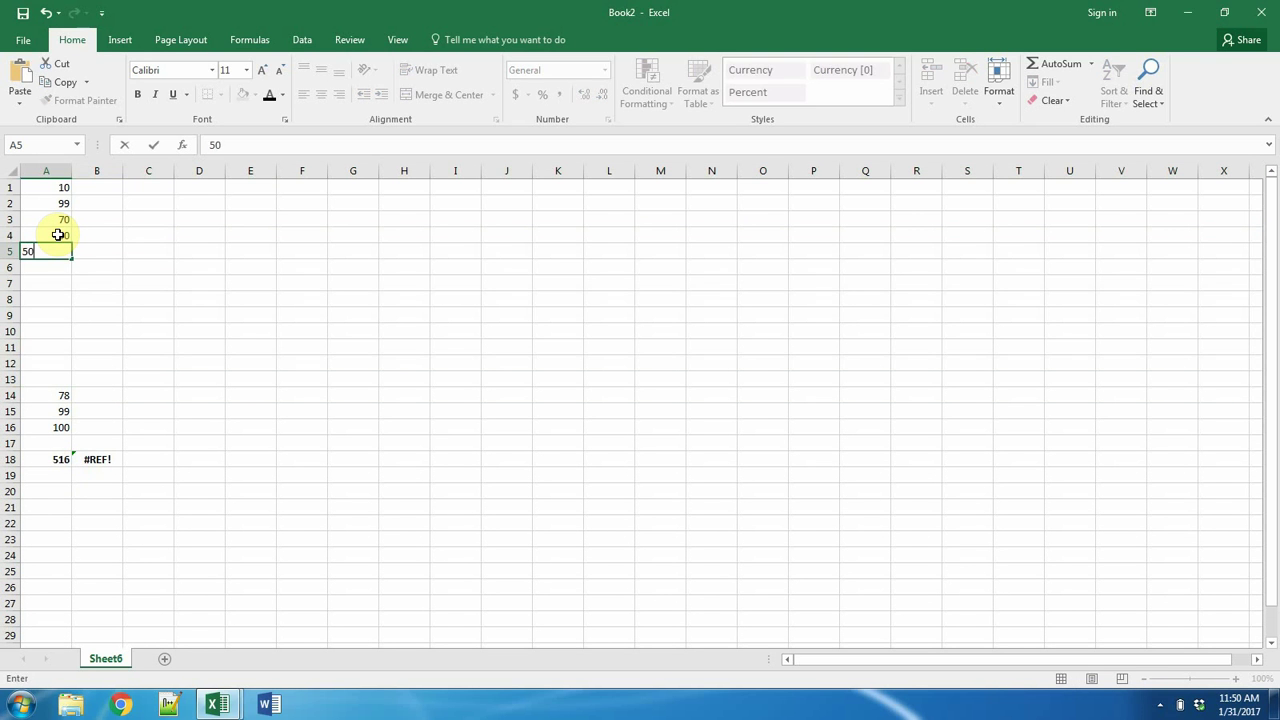
{"action": "key", "text": "Return"}
{"action": "type", "text": "77"}
{"action": "key", "text": "Return"}
{"action": "type", "text": "90"}
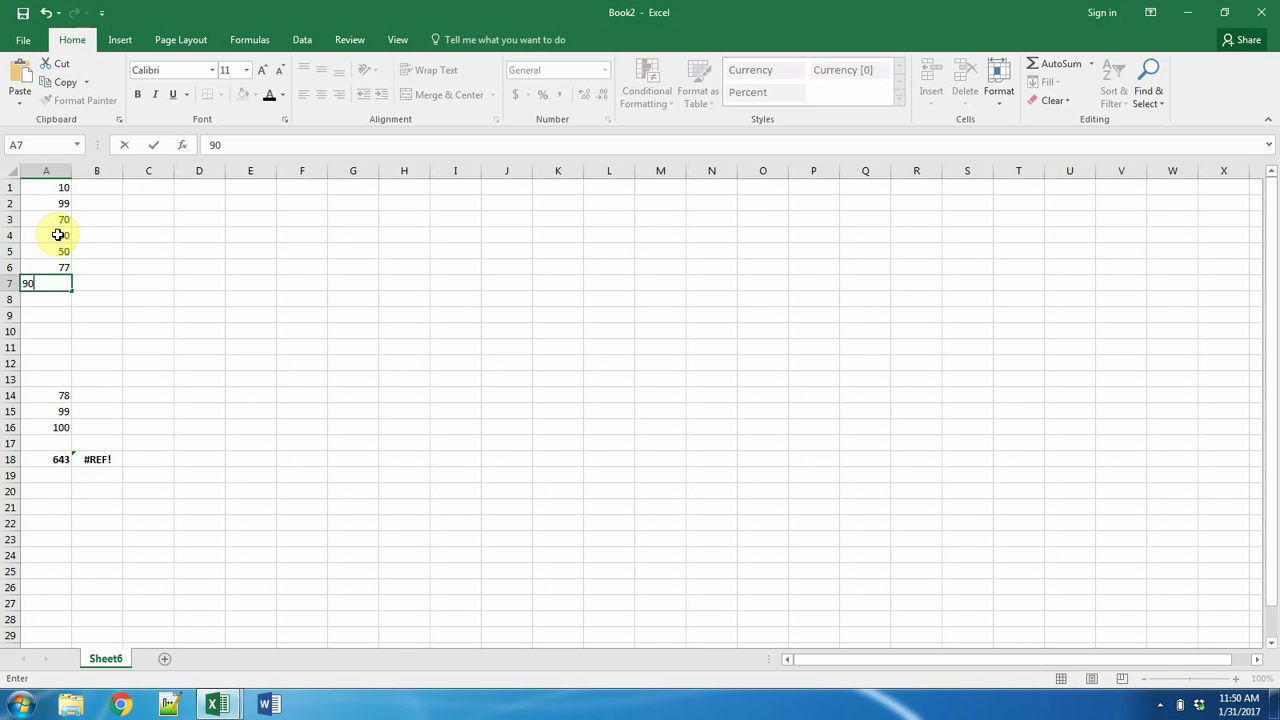
{"action": "key", "text": "Return"}
{"action": "type", "text": "77"}
{"action": "key", "text": "Return"}
{"action": "type", "text": "33"}
{"action": "key", "text": "Return"}
{"action": "type", "text": "3"}
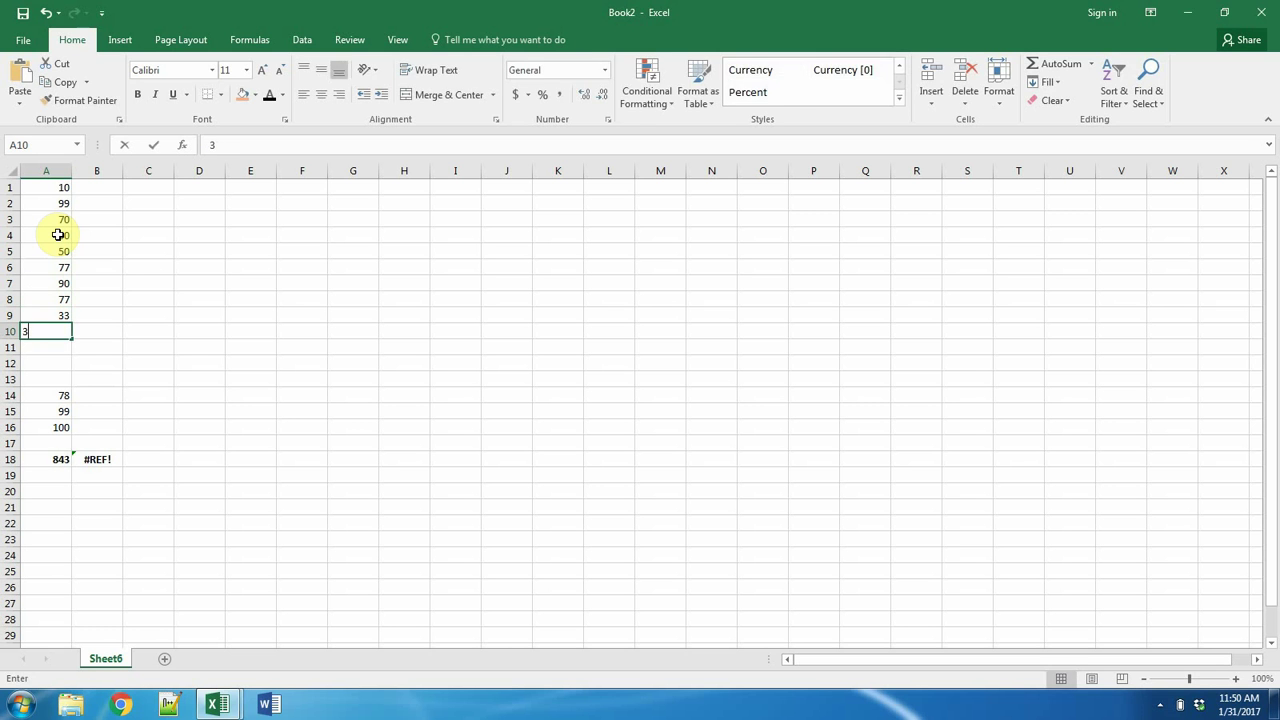
{"action": "key", "text": "Return"}
{"action": "type", "text": "5"}
{"action": "key", "text": "Return"}
{"action": "type", "text": "76"}
{"action": "key", "text": "Return"}
{"action": "type", "text": "8"}
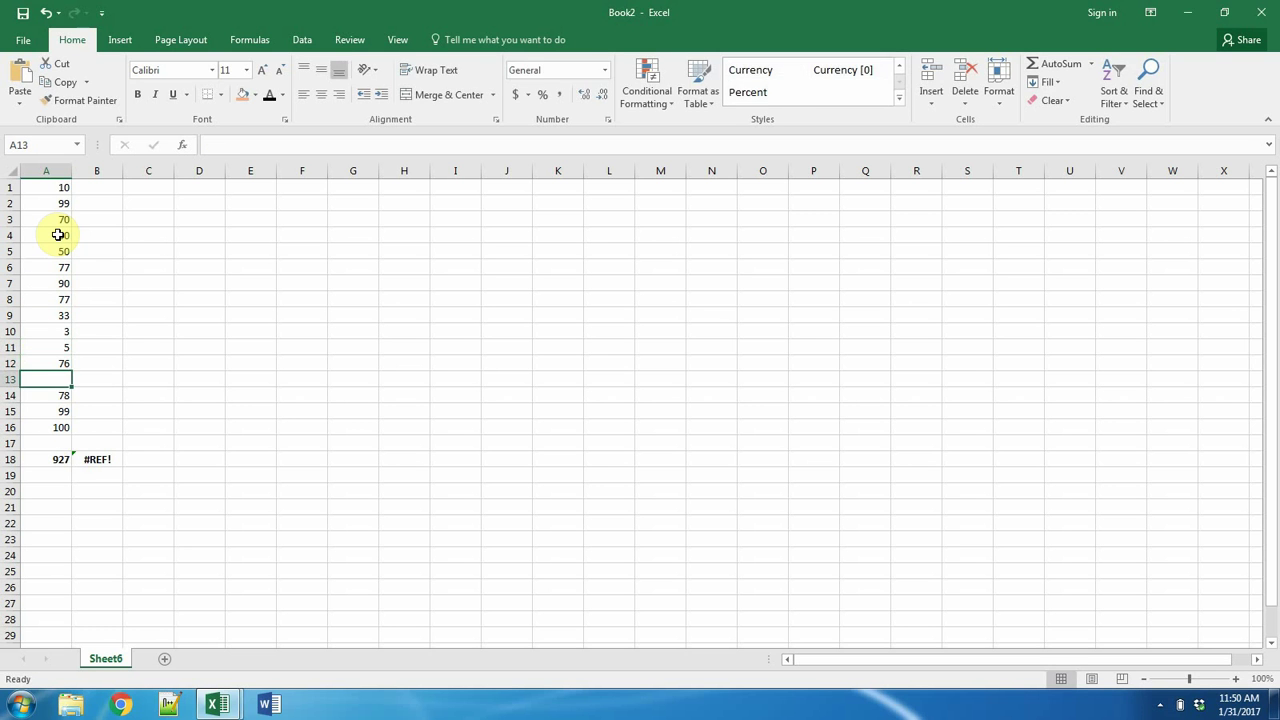
{"action": "key", "text": "Return"}
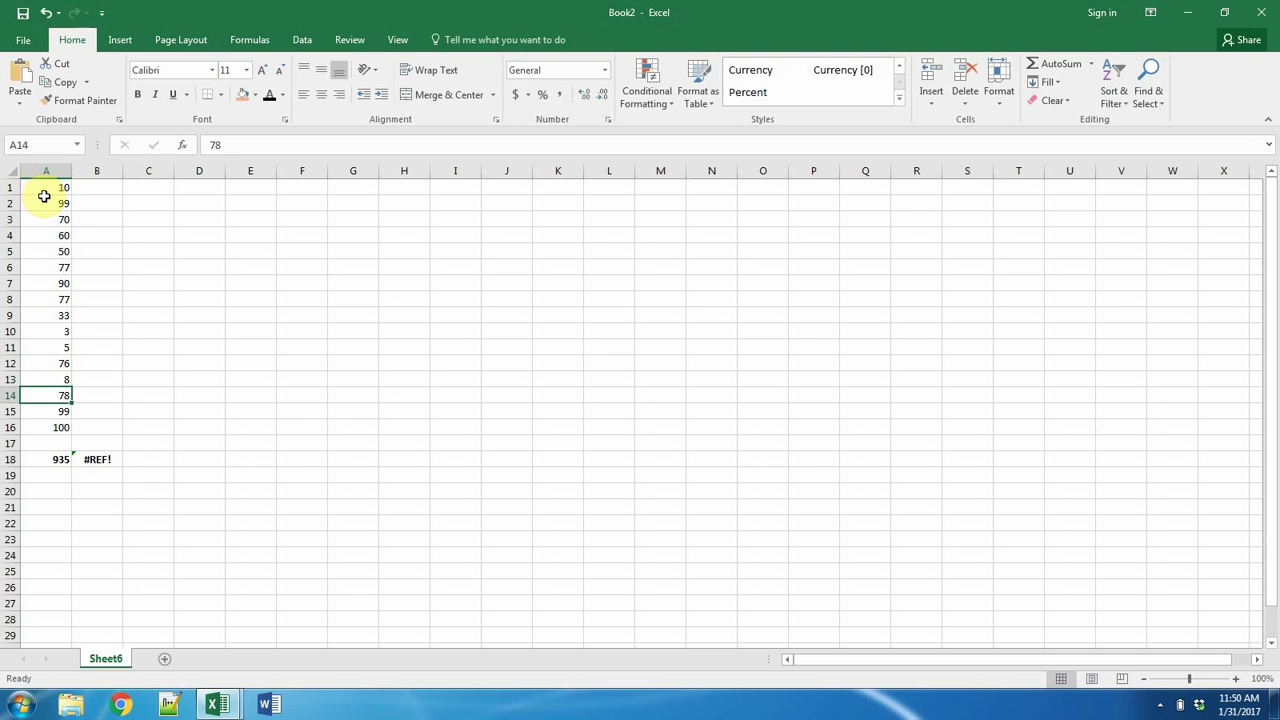
Step: Sort column A's numbers largest to smallest, re-sort them smallest to largest, and check the SUM formula in A18
{"action": "left_click", "coordinate": [47, 190]}
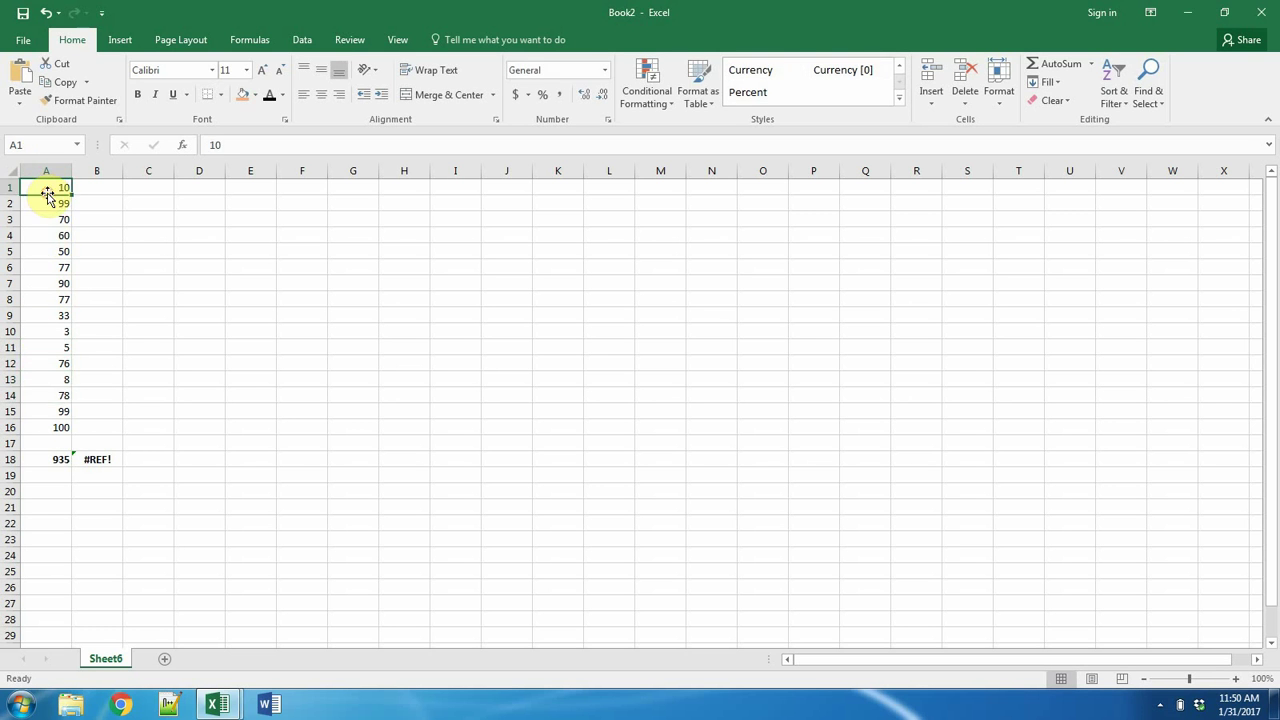
{"action": "left_click", "coordinate": [301, 40]}
{"action": "left_click", "coordinate": [485, 104]}
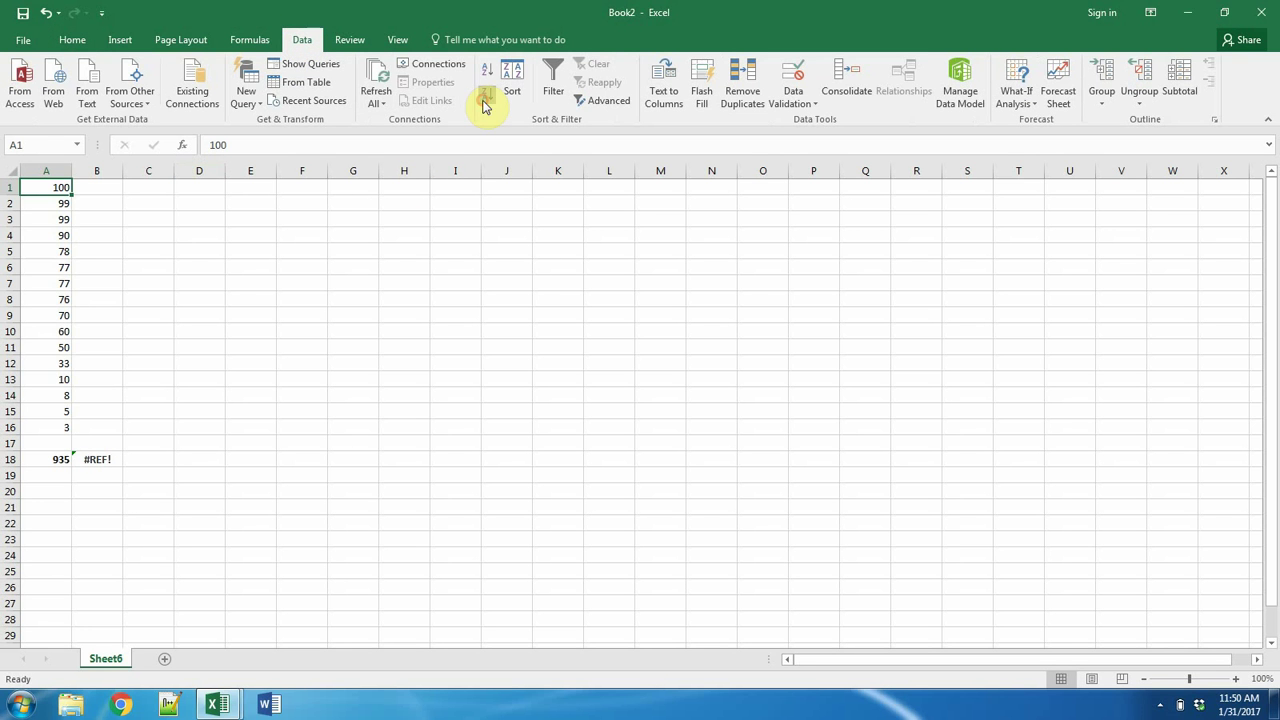
{"action": "left_click", "coordinate": [487, 74]}
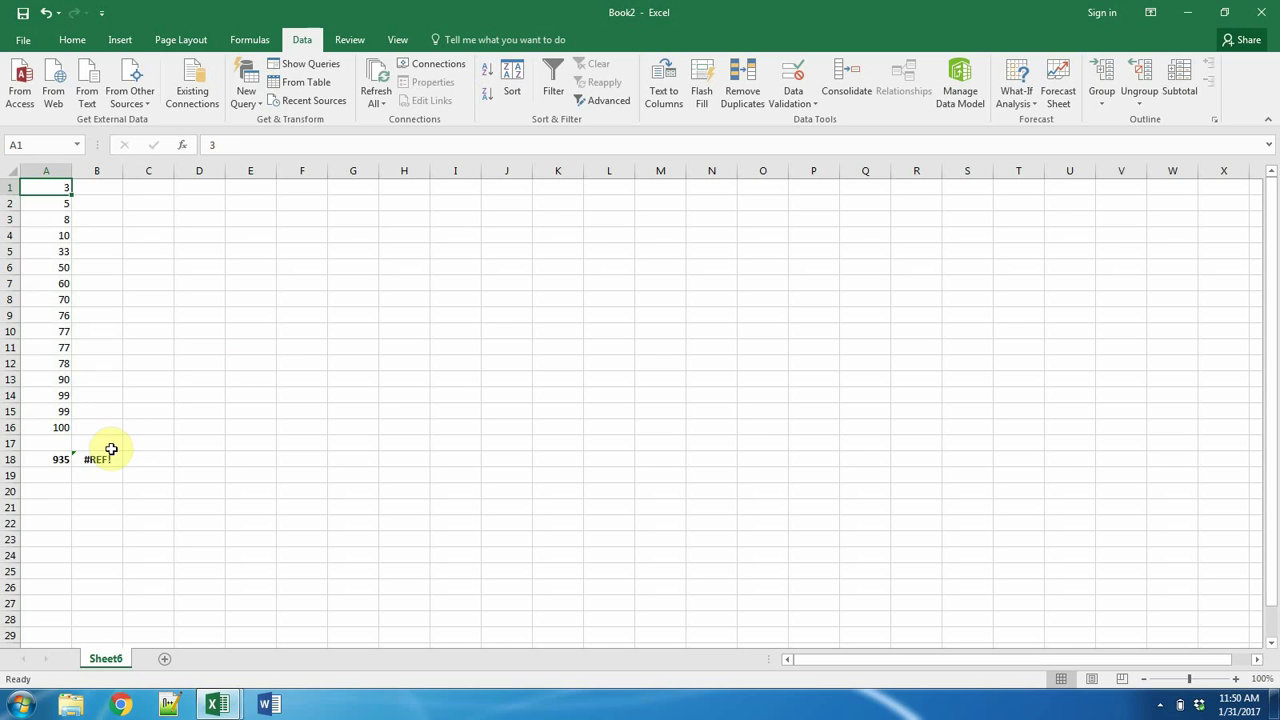
{"action": "left_click", "coordinate": [60, 460]}
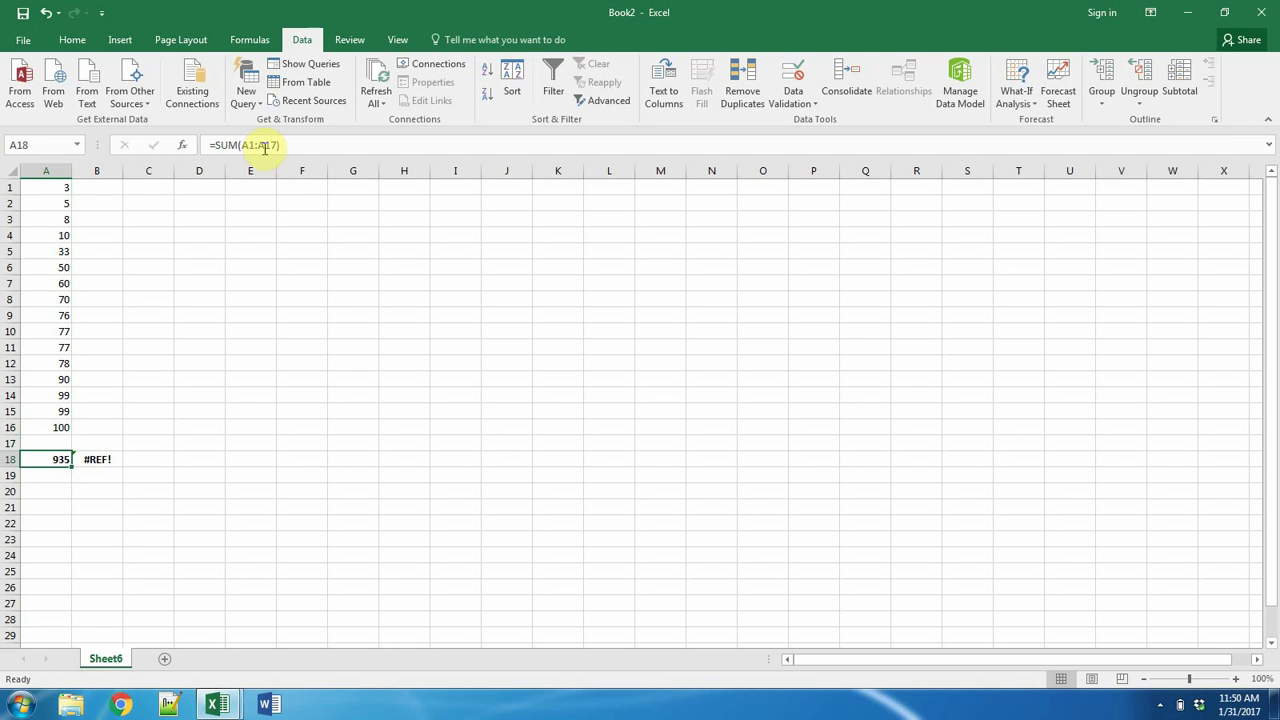
Step: Delete rows 5 to 15 and check the cell references of the addition formula in B7
{"action": "left_click_drag", "start_coordinate": [9, 251], "coordinate": [9, 412]}
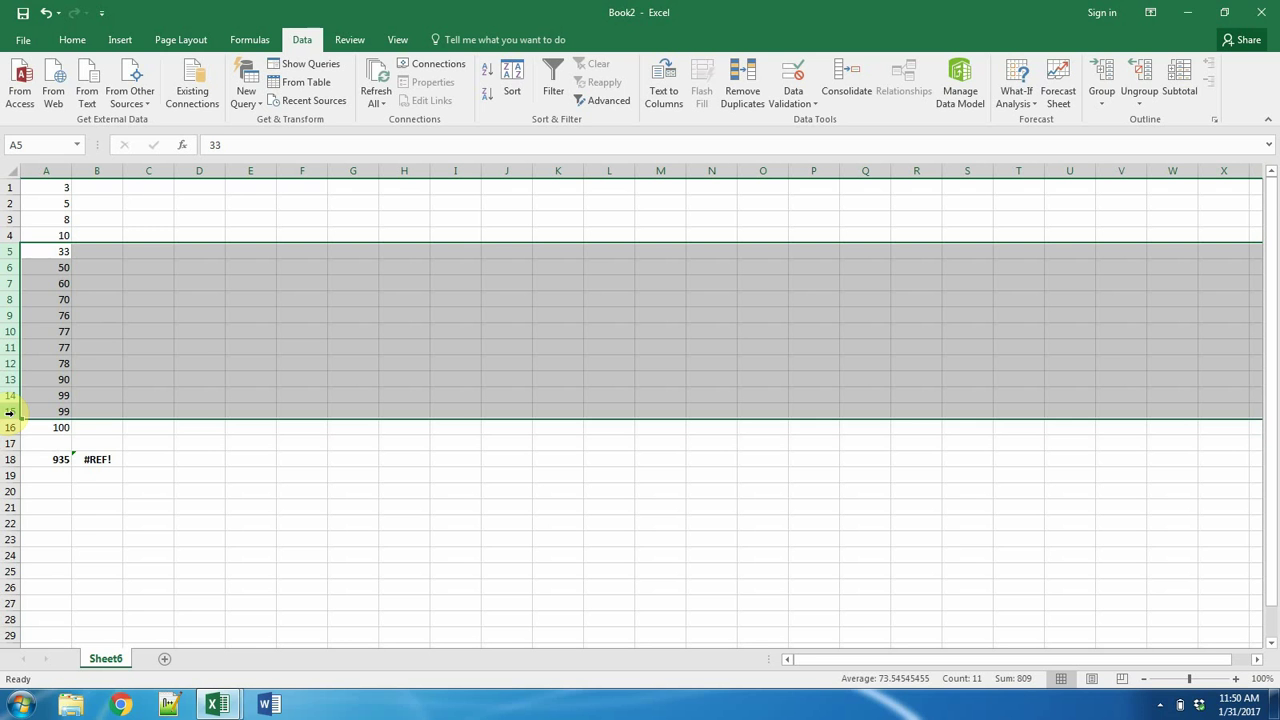
{"action": "right_click", "coordinate": [5, 364]}
{"action": "left_click", "coordinate": [56, 494]}
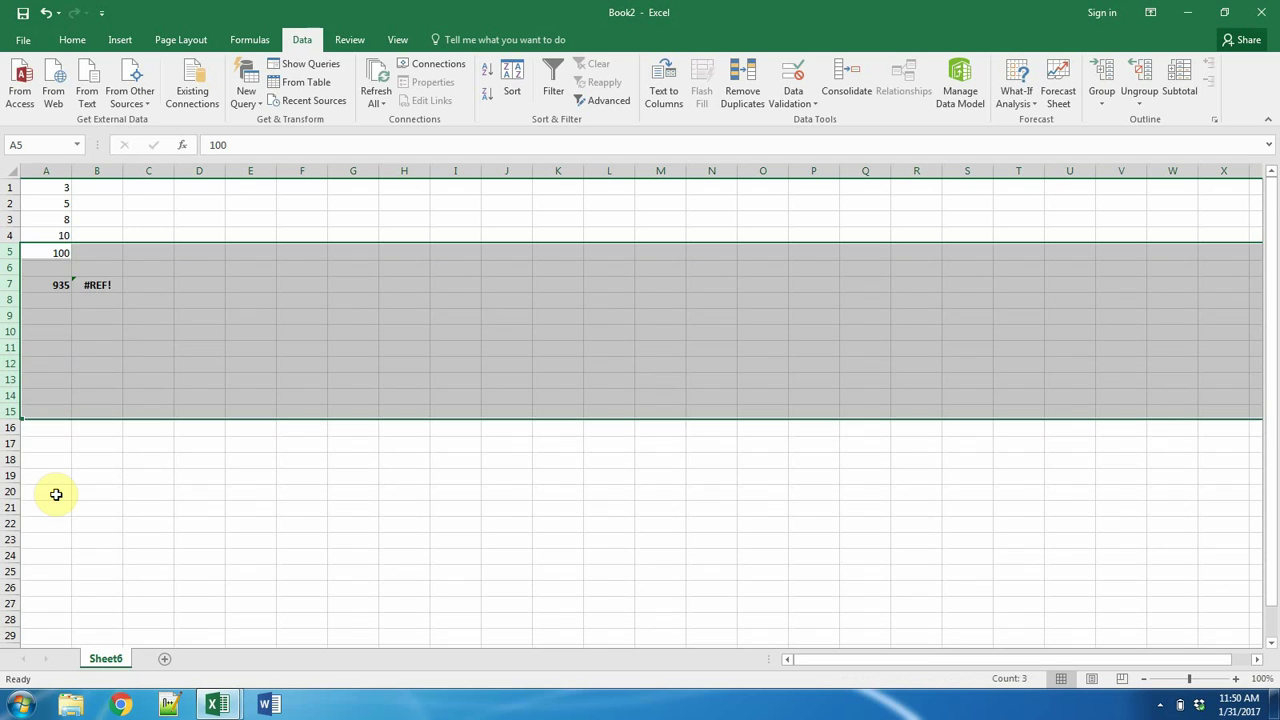
{"action": "left_click", "coordinate": [113, 282]}
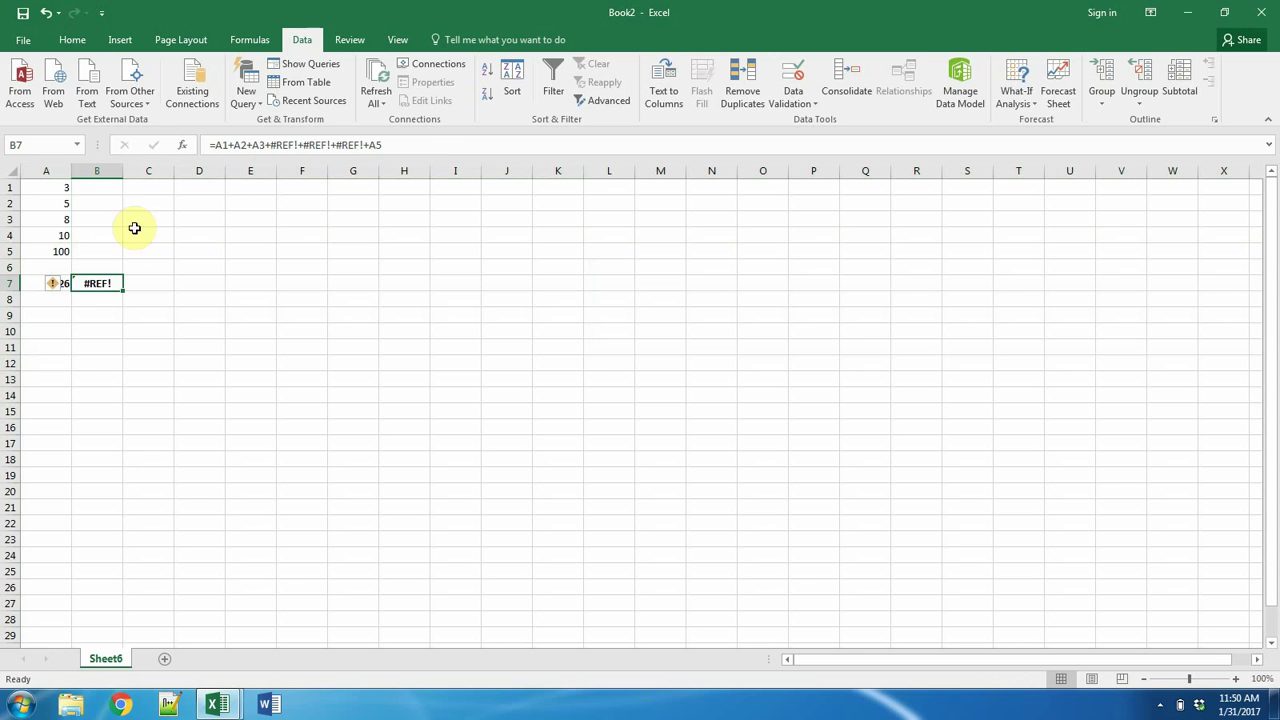
{"action": "left_click", "coordinate": [428, 143]}
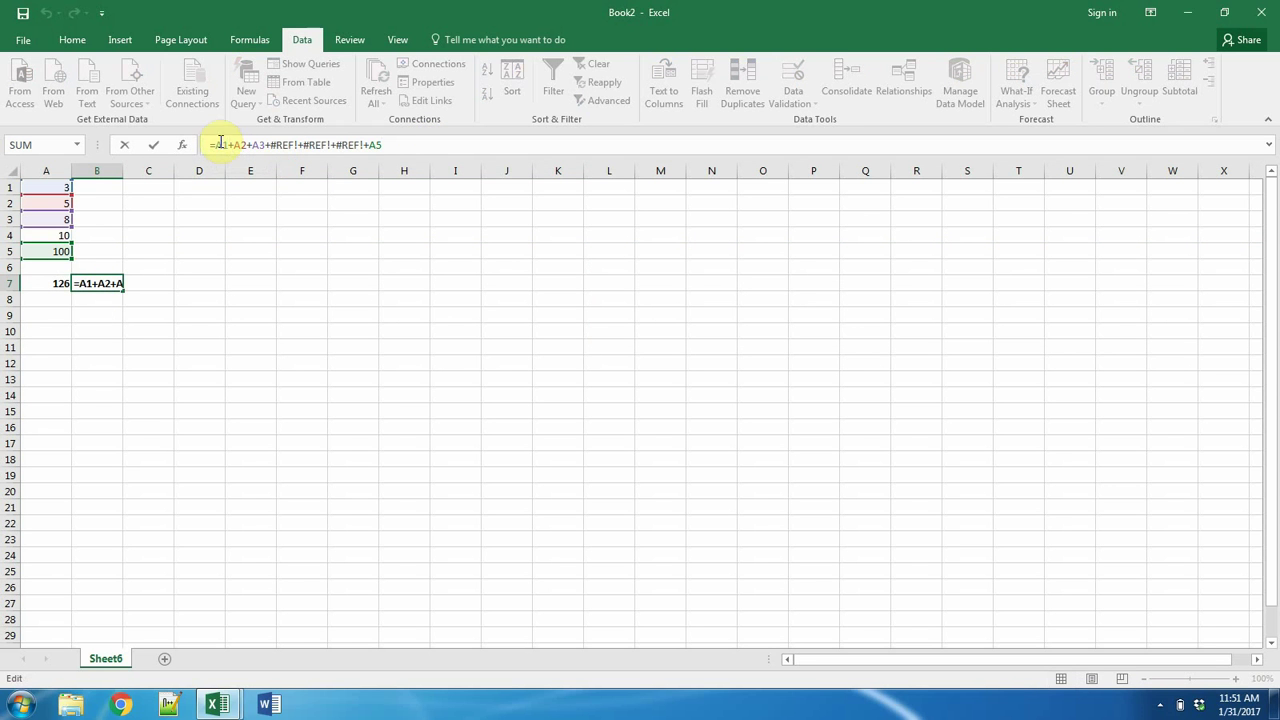
{"action": "left_click_drag", "start_coordinate": [391, 144], "coordinate": [183, 143]}
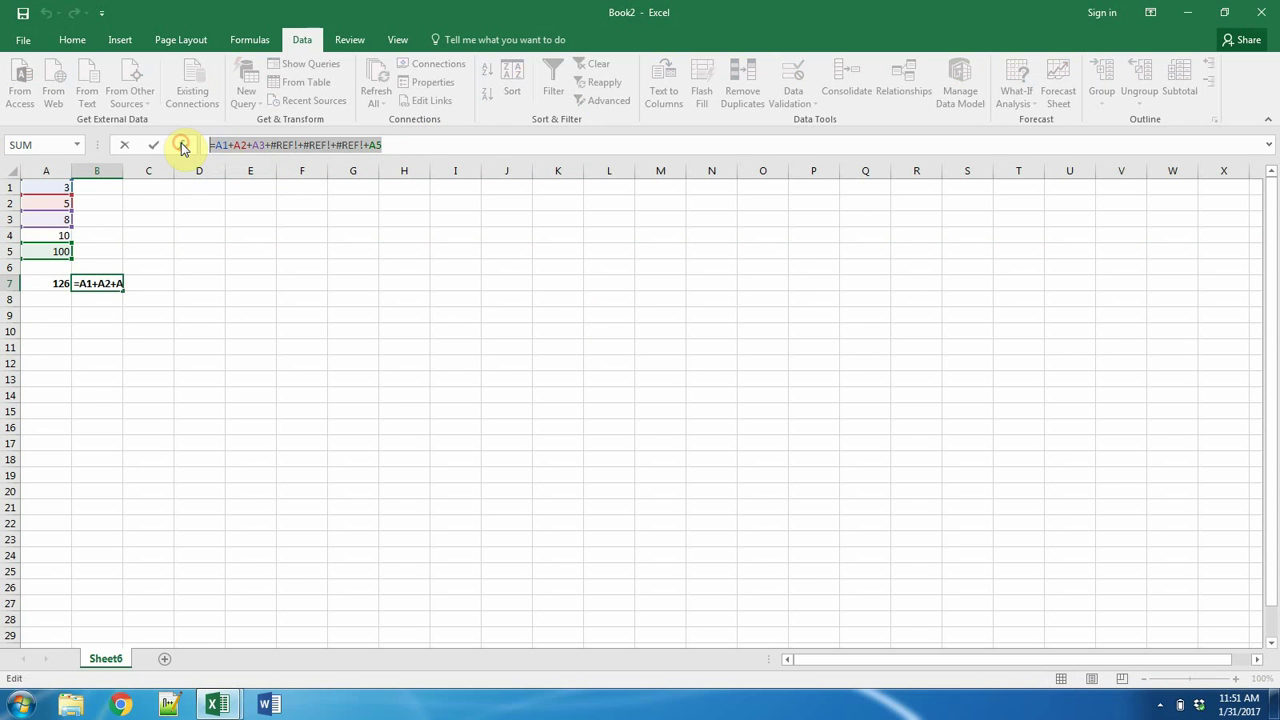
{"action": "key", "text": "Delete"}
{"action": "key", "text": "Escape"}
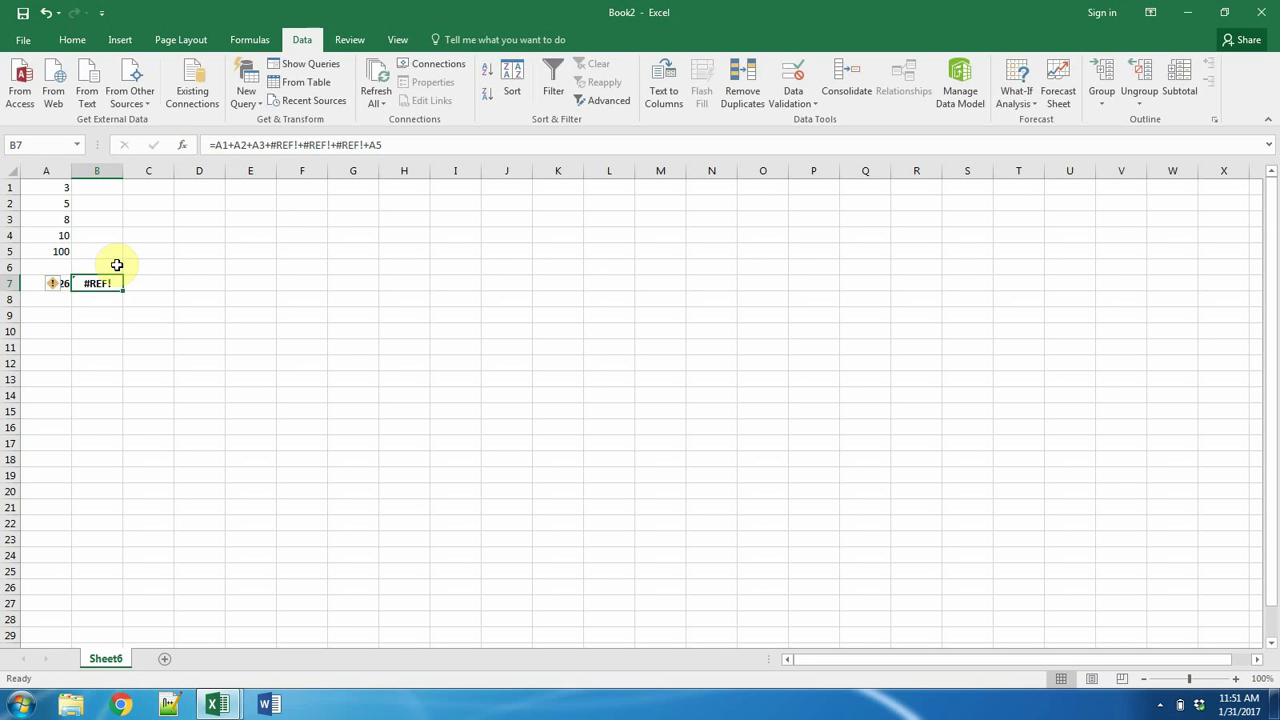
Step: Replace the broken addition formula in B7 with a SUM of the numbers in column A
{"action": "type", "text": "=sum("}
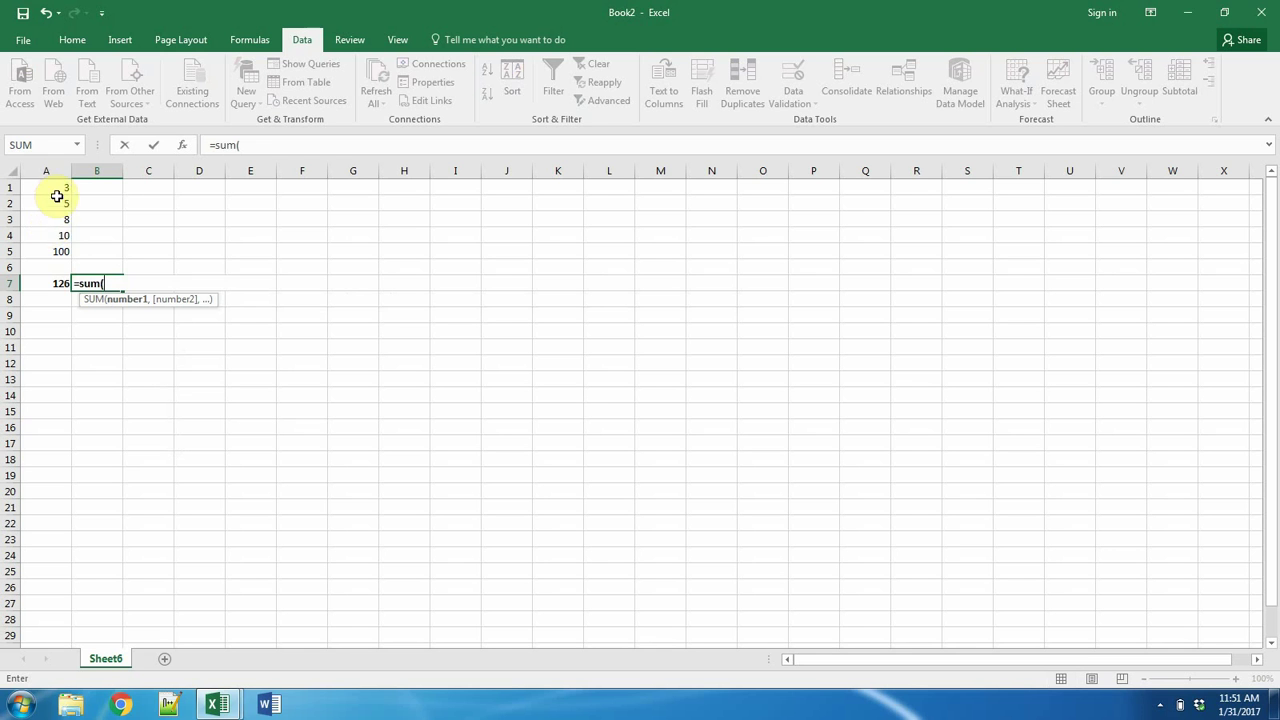
{"action": "left_click_drag", "start_coordinate": [57, 189], "coordinate": [8, 329]}
{"action": "key", "text": "Return"}
Step: Insert eight blank rows at rows 3 to 10, above the value 8
{"action": "right_click", "coordinate": [8, 331]}
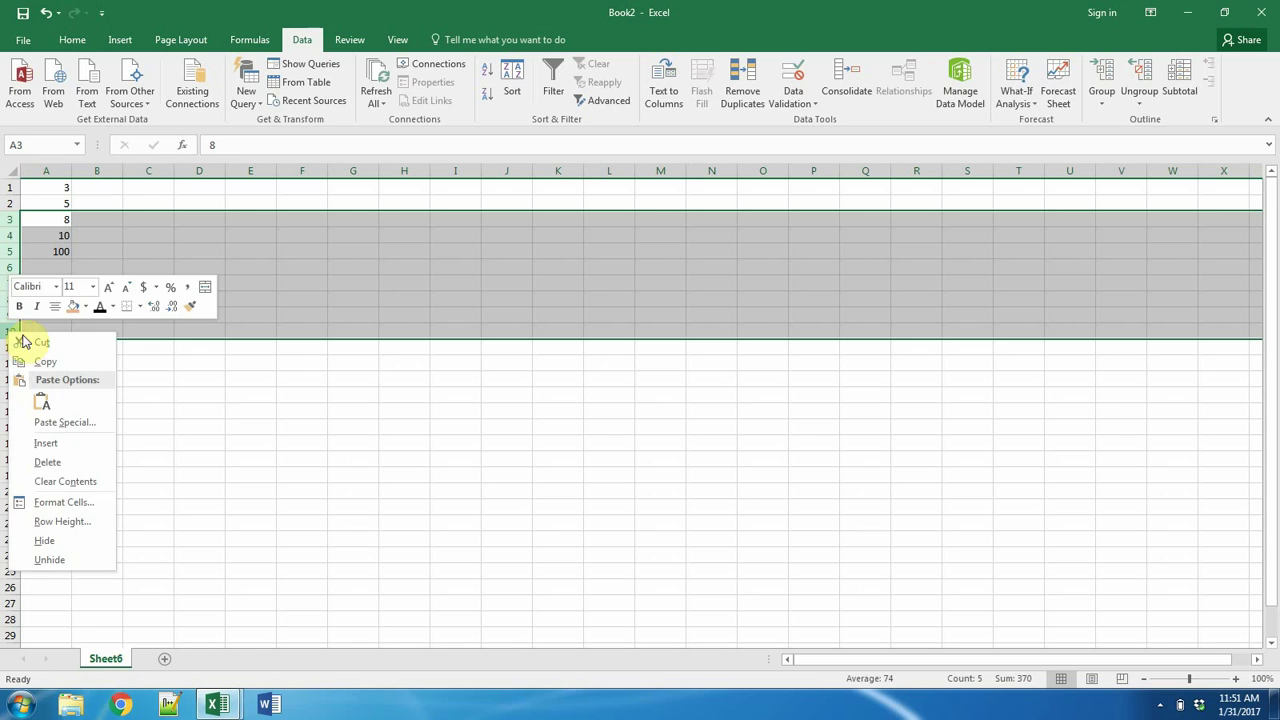
{"action": "left_click", "coordinate": [77, 443]}
{"action": "left_click", "coordinate": [76, 442]}
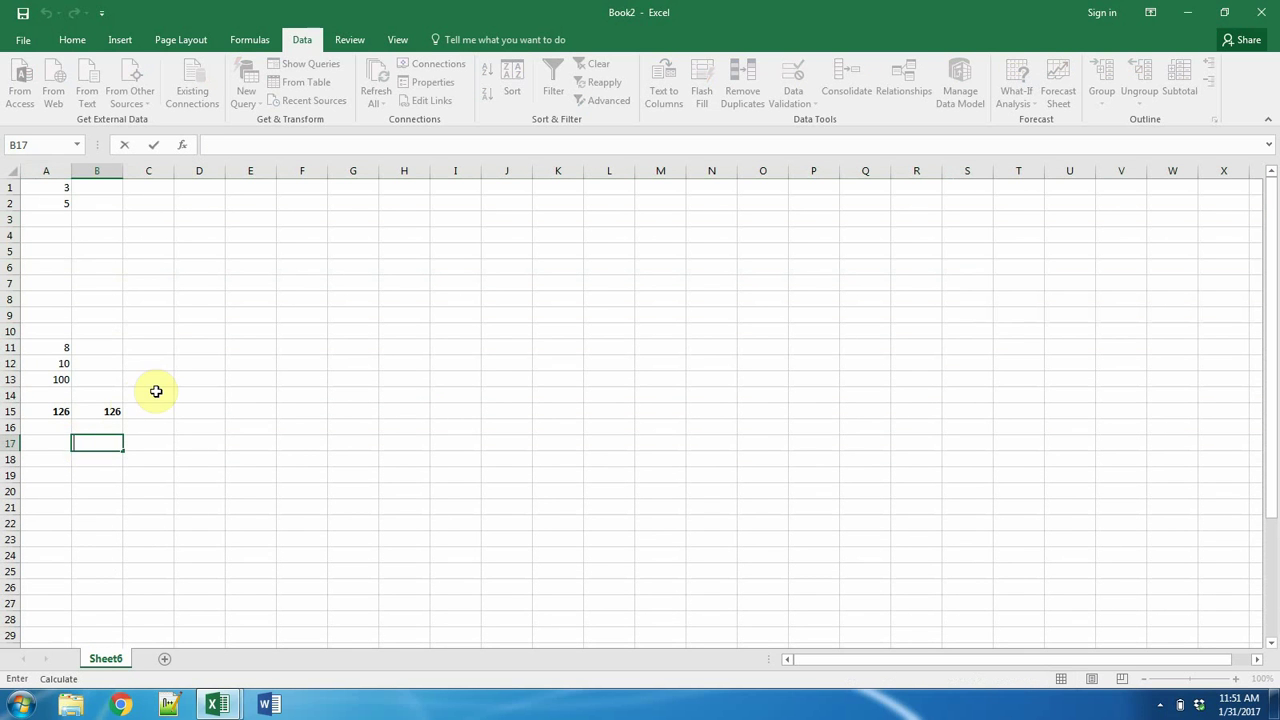
Step: Enter 3 in A4 and in each of the cells A6:A11, and check the SUM formula in A15
{"action": "left_click", "coordinate": [48, 237]}
{"action": "type", "text": "3"}
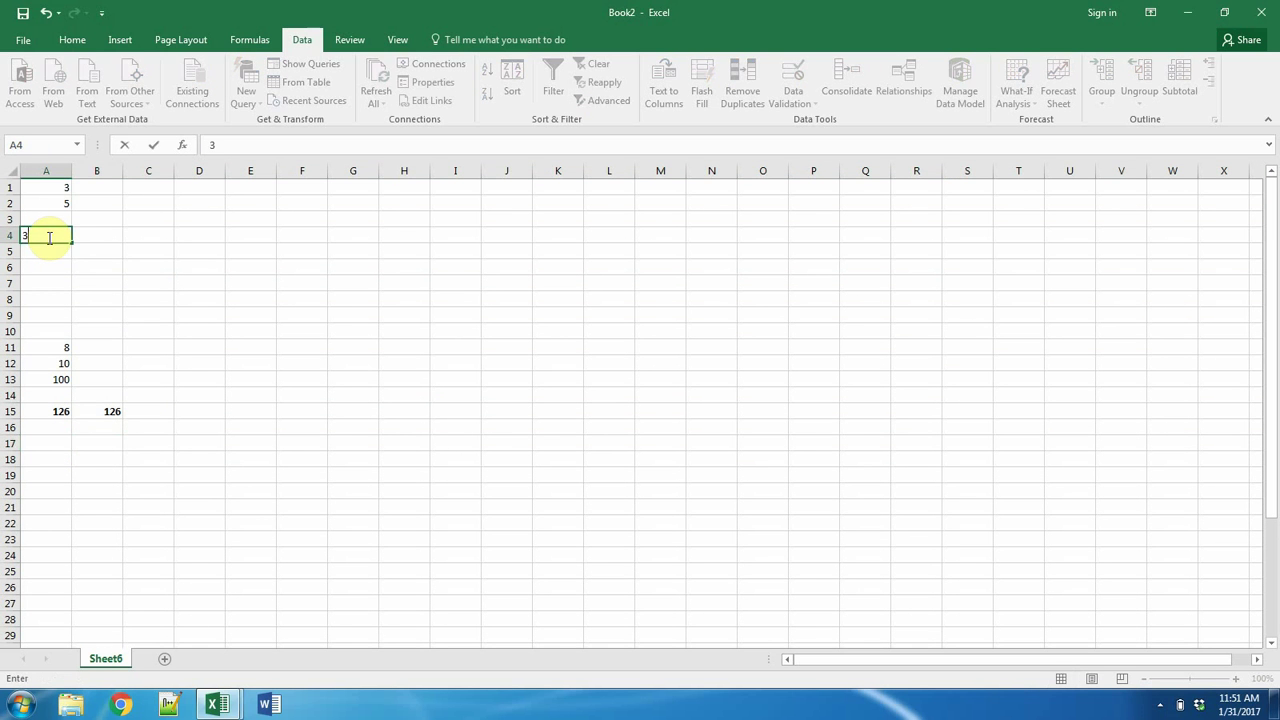
{"action": "key", "text": "Return"}
{"action": "key", "text": "Up"}
{"action": "type", "text": "3"}
{"action": "key", "text": "Return"}
{"action": "key", "text": "Return"}
{"action": "type", "text": "3"}
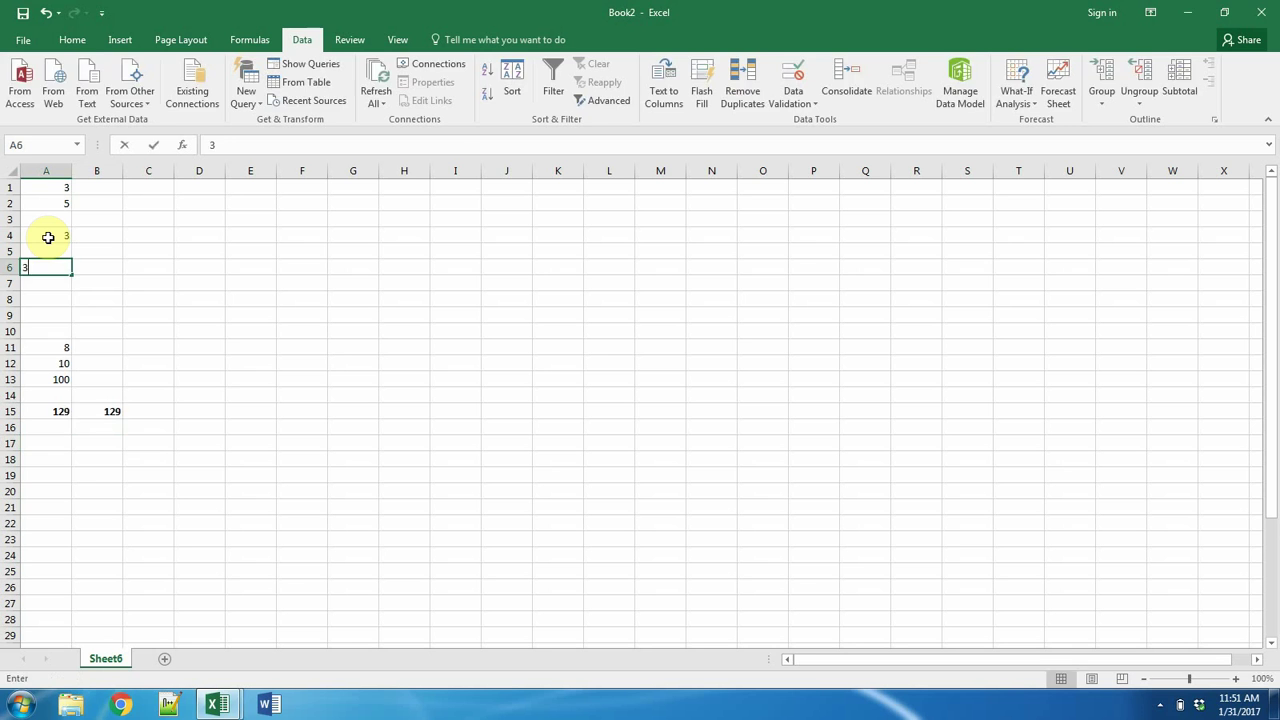
{"action": "key", "text": "Return"}
{"action": "type", "text": "3"}
{"action": "key", "text": "Return"}
{"action": "type", "text": "33"}
{"action": "key", "text": "Return"}
{"action": "type", "text": "3"}
{"action": "key", "text": "Return"}
{"action": "type", "text": "3"}
{"action": "key", "text": "Return"}
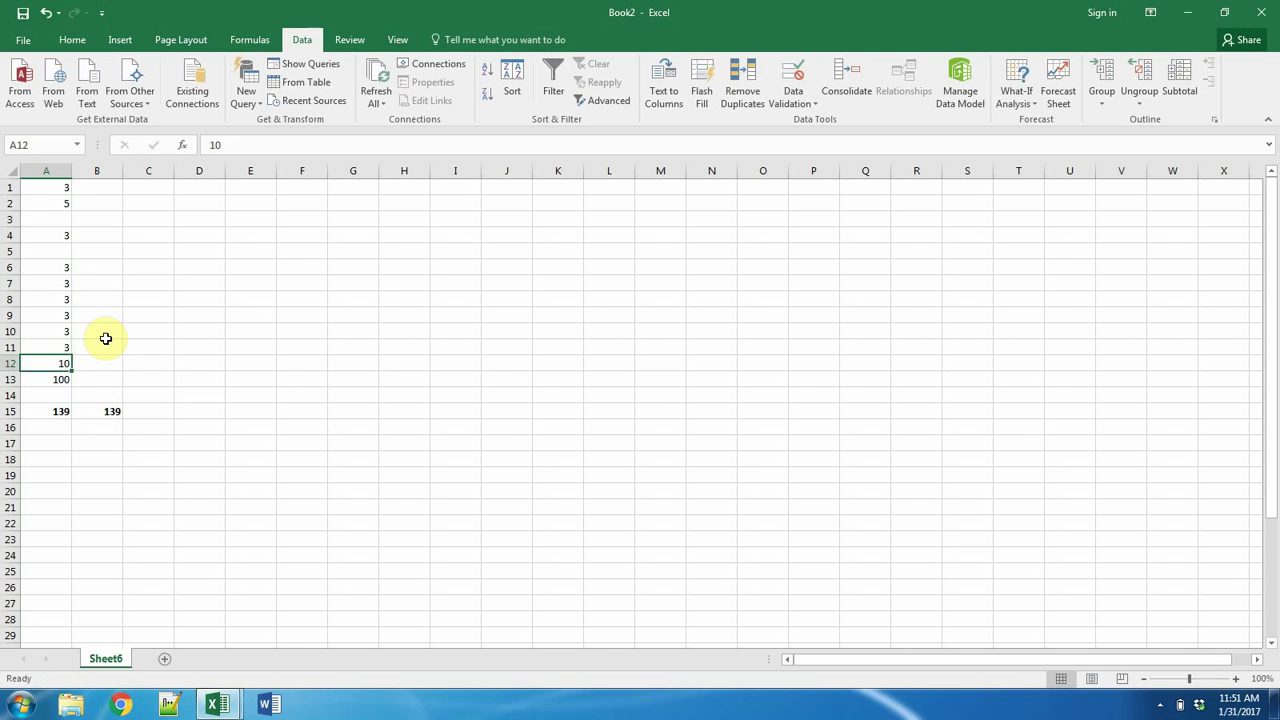
{"action": "left_click", "coordinate": [58, 411]}
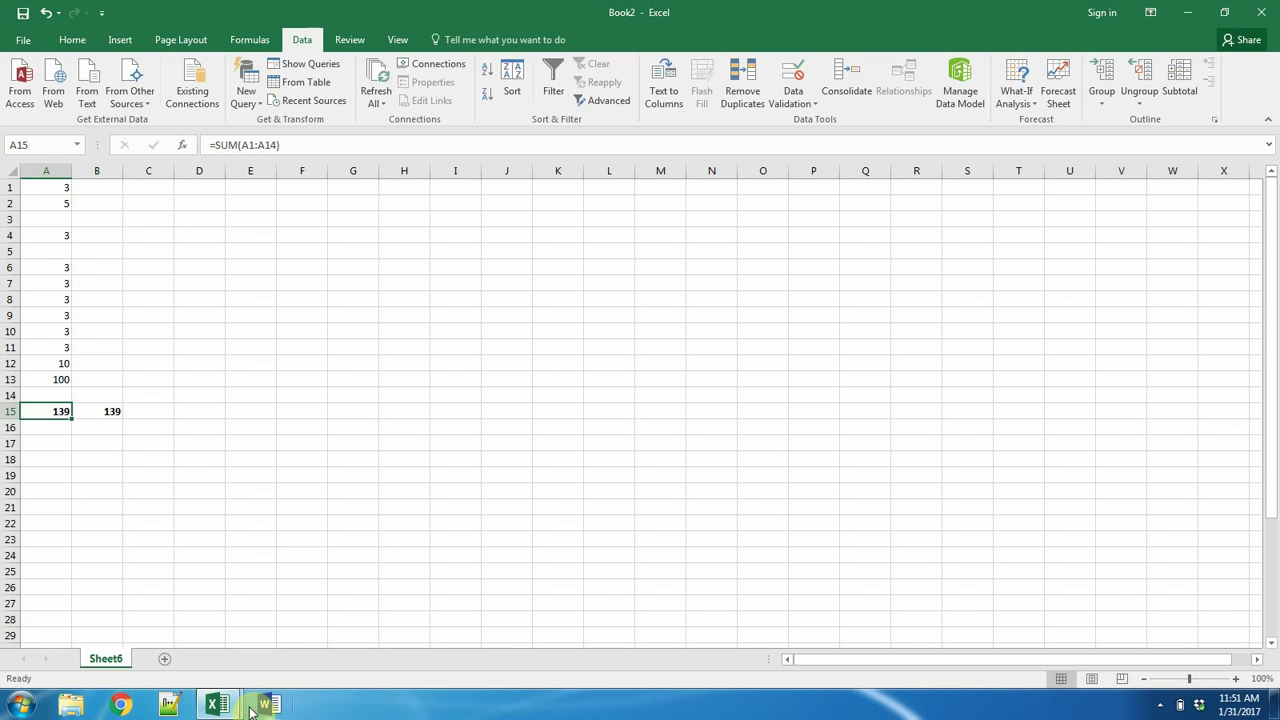
Step: Switch to the gradebook-elementary.xls workbook and look at the first student name cell and the Test 1 points value on the Reading sheet
{"action": "left_click", "coordinate": [217, 705]}
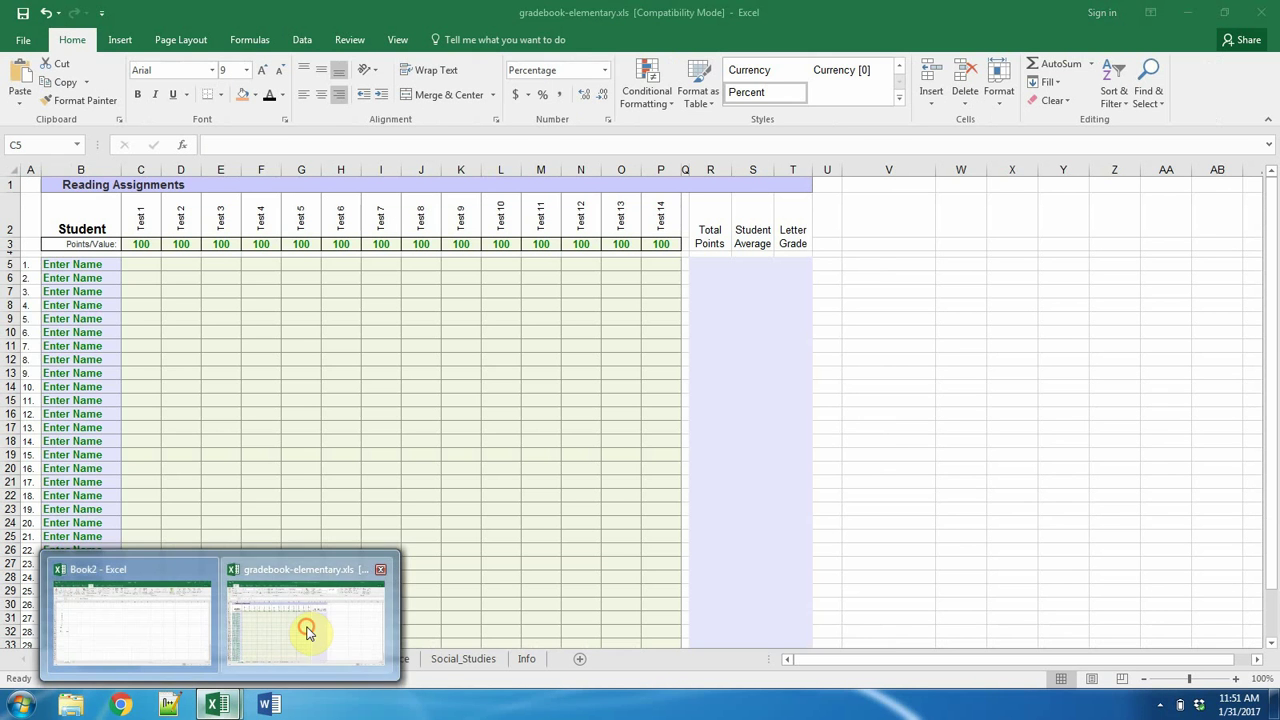
{"action": "left_click", "coordinate": [308, 632]}
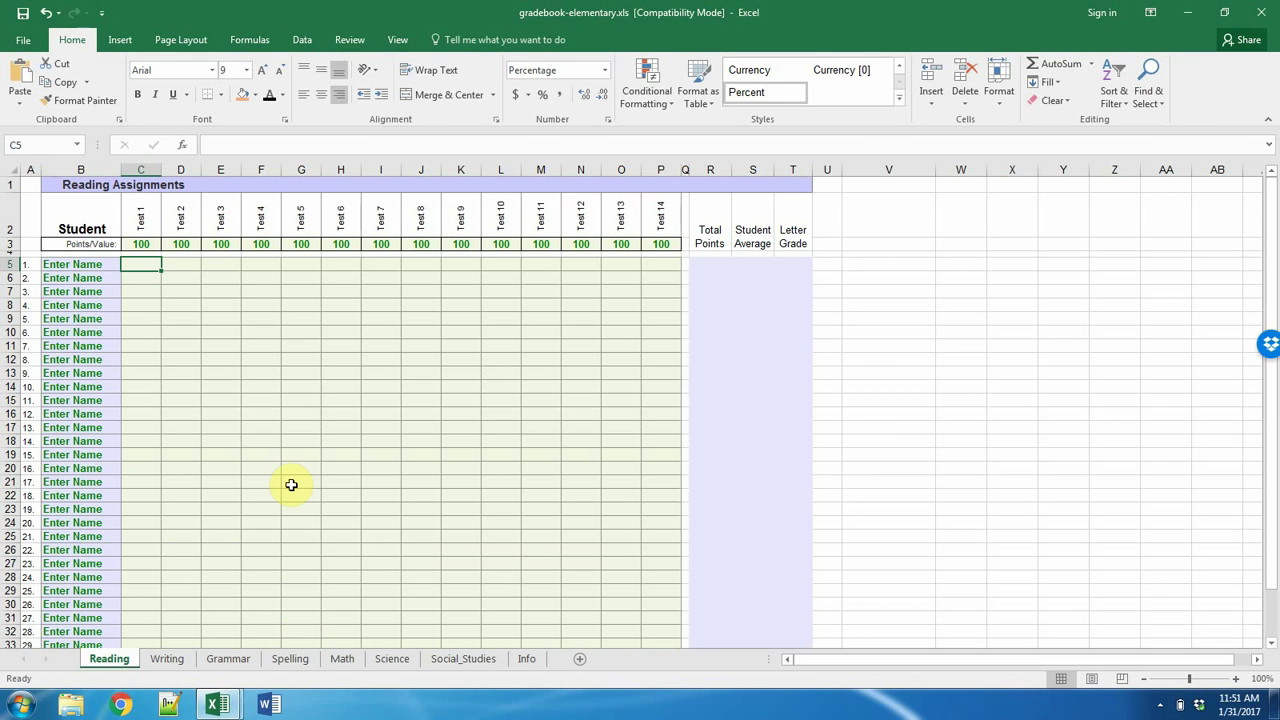
{"action": "left_click", "coordinate": [95, 264]}
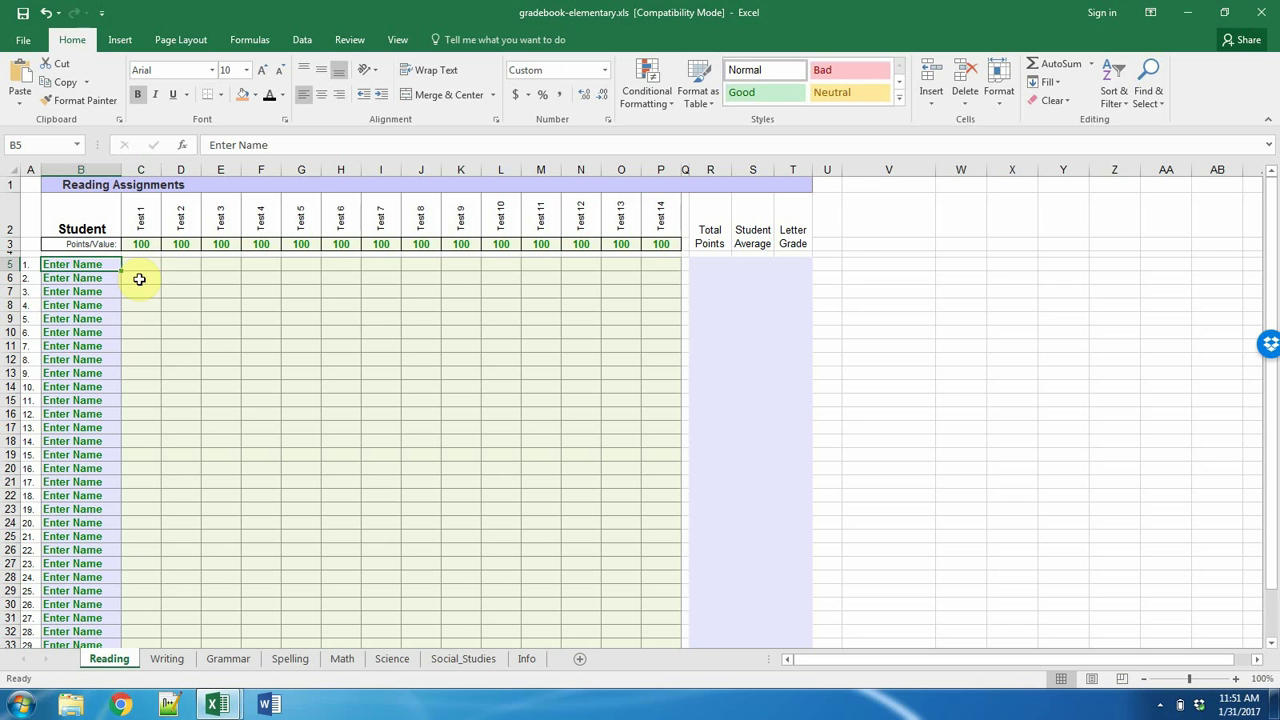
{"action": "left_click", "coordinate": [142, 245]}
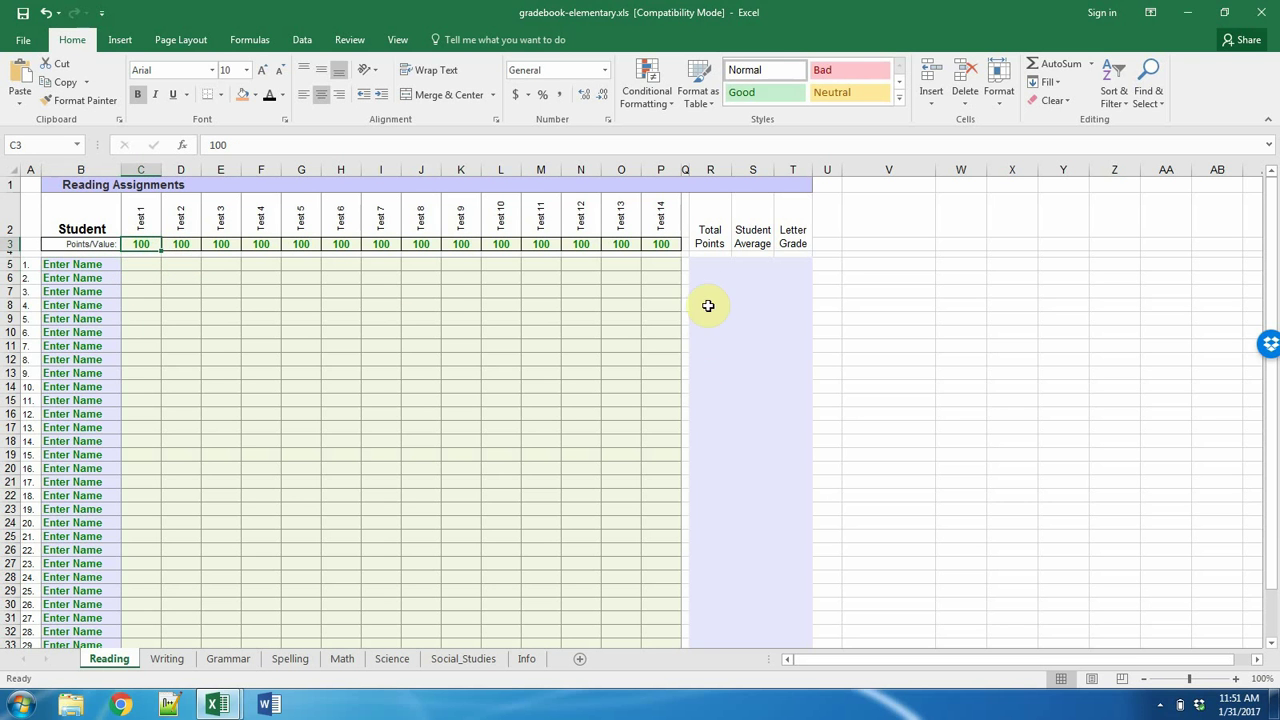
Step: Inspect the Total Points, Student Average and Letter Grade formulas in row 5 and the class average formula in S36
{"action": "left_click", "coordinate": [713, 268]}
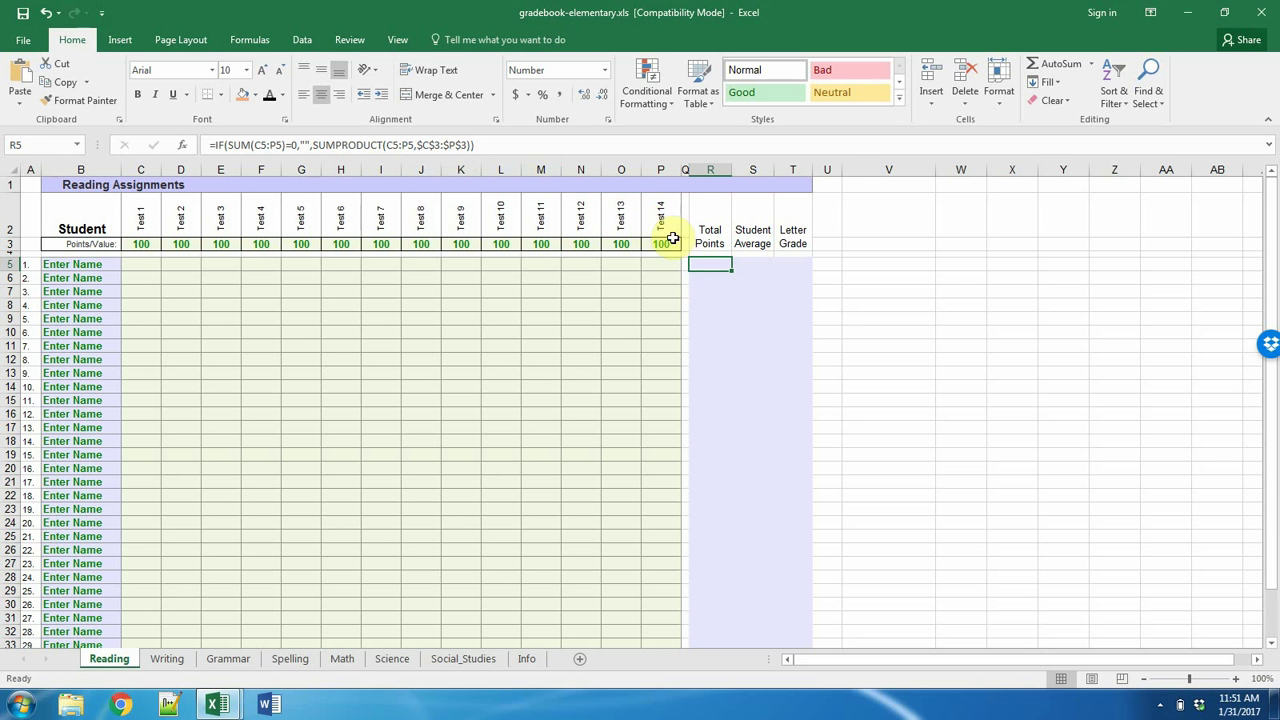
{"action": "left_click", "coordinate": [749, 264]}
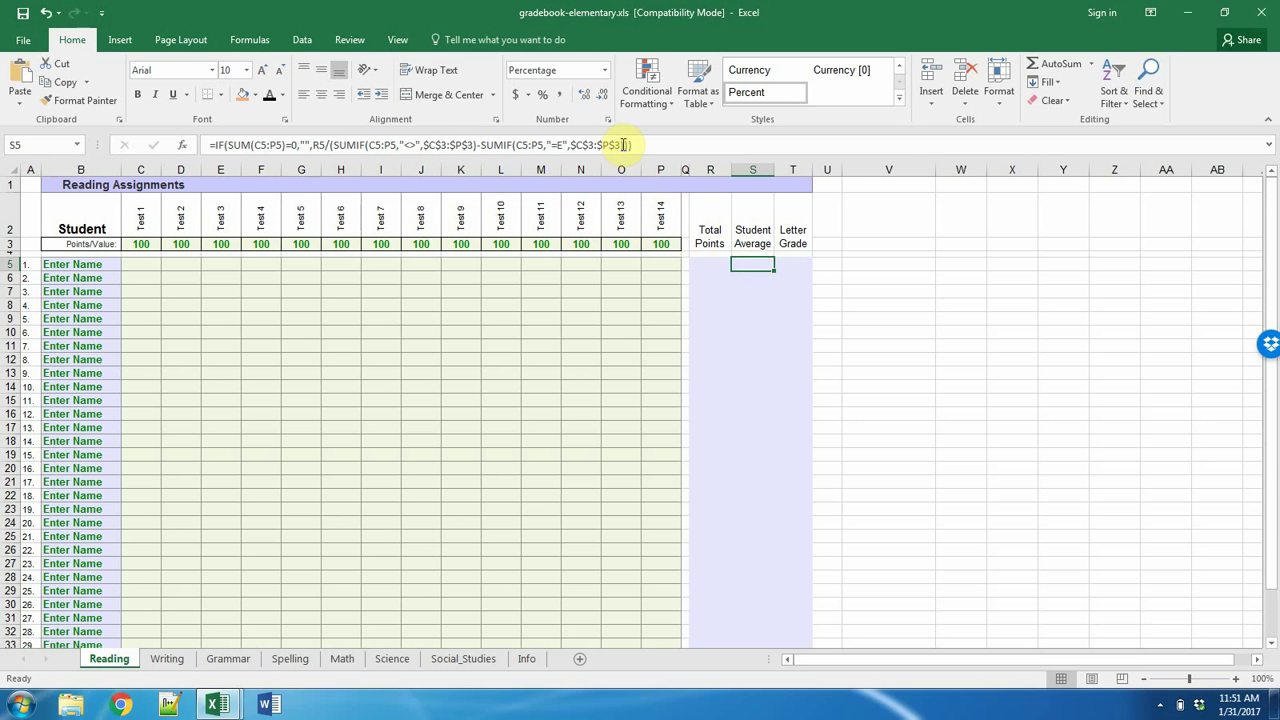
{"action": "left_click", "coordinate": [805, 265]}
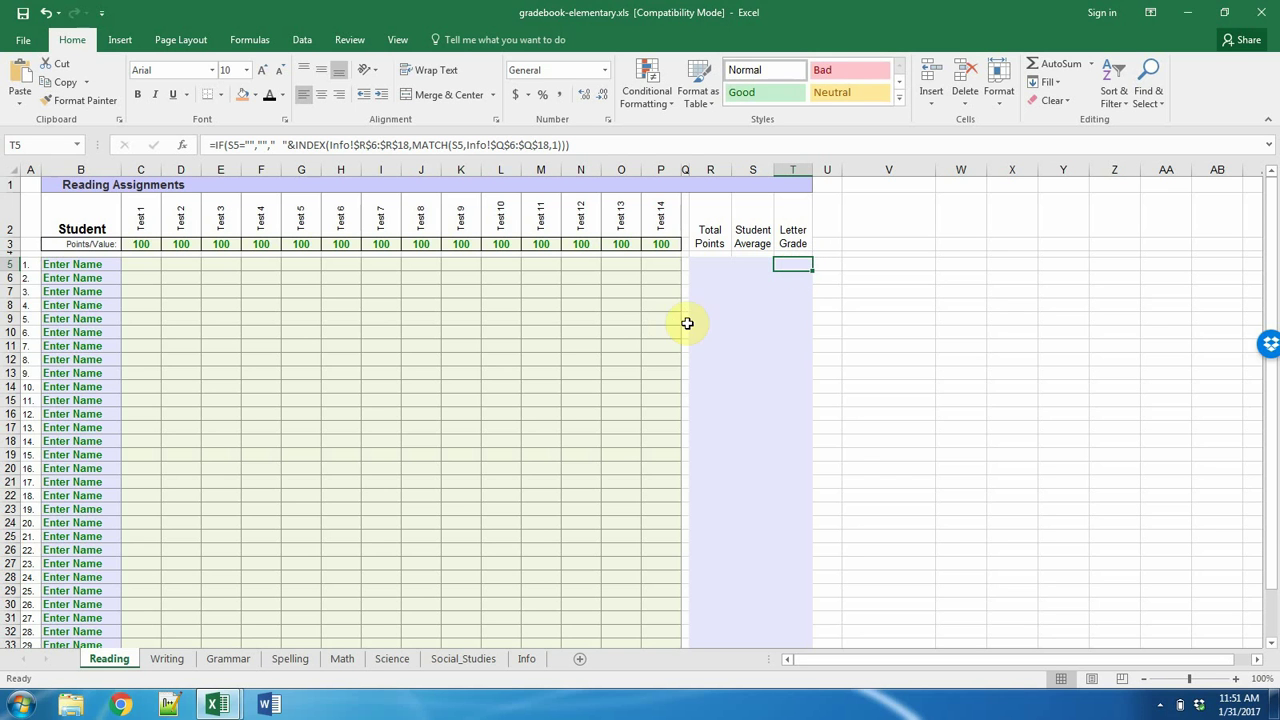
{"action": "scroll", "coordinate": [690, 320], "scroll_direction": "down", "scroll_amount": 5}
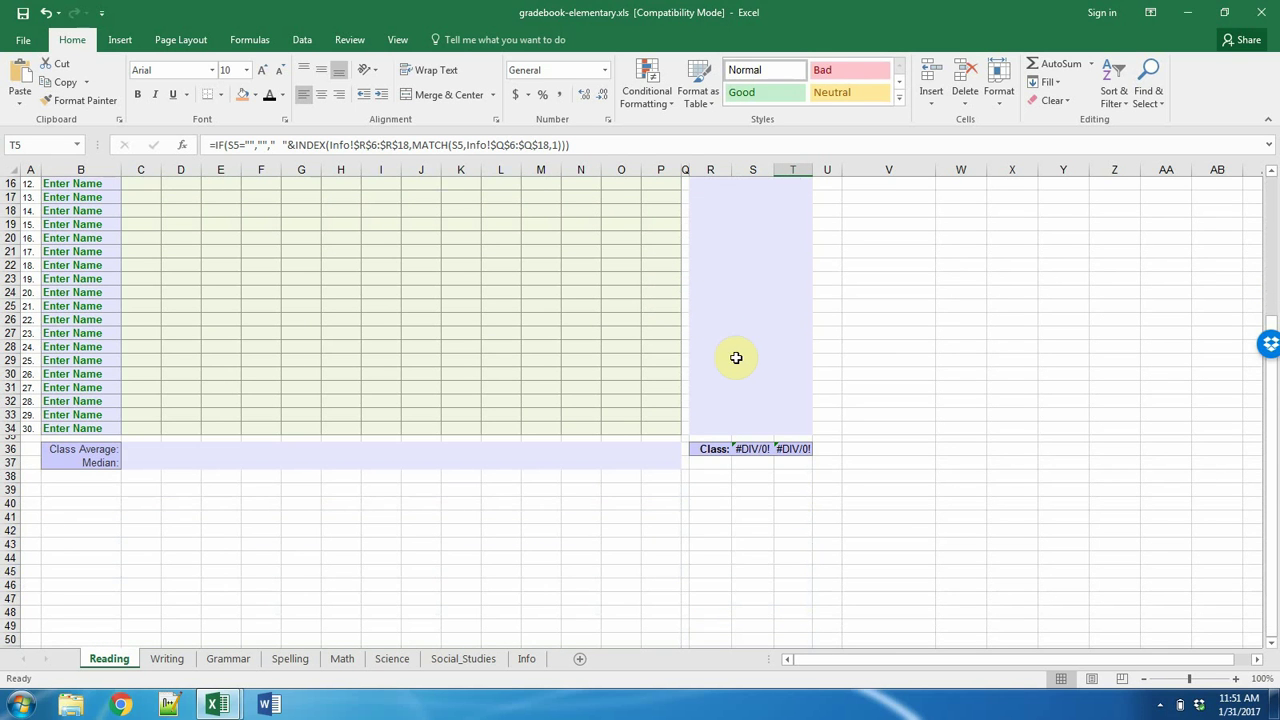
{"action": "left_click", "coordinate": [759, 450]}
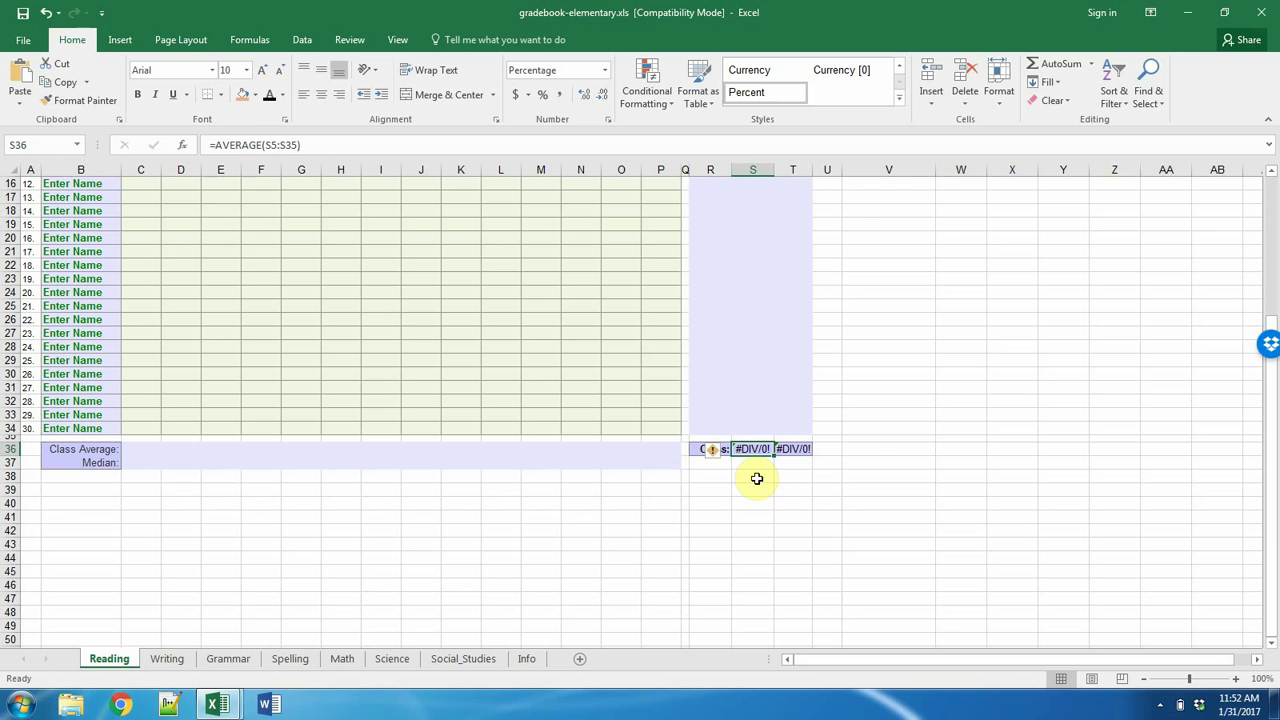
Step: Enter 100% as the first student's Test 1 score in C5 and check the class average and letter grade in row 36
{"action": "scroll", "coordinate": [757, 479], "scroll_direction": "up", "scroll_amount": 5}
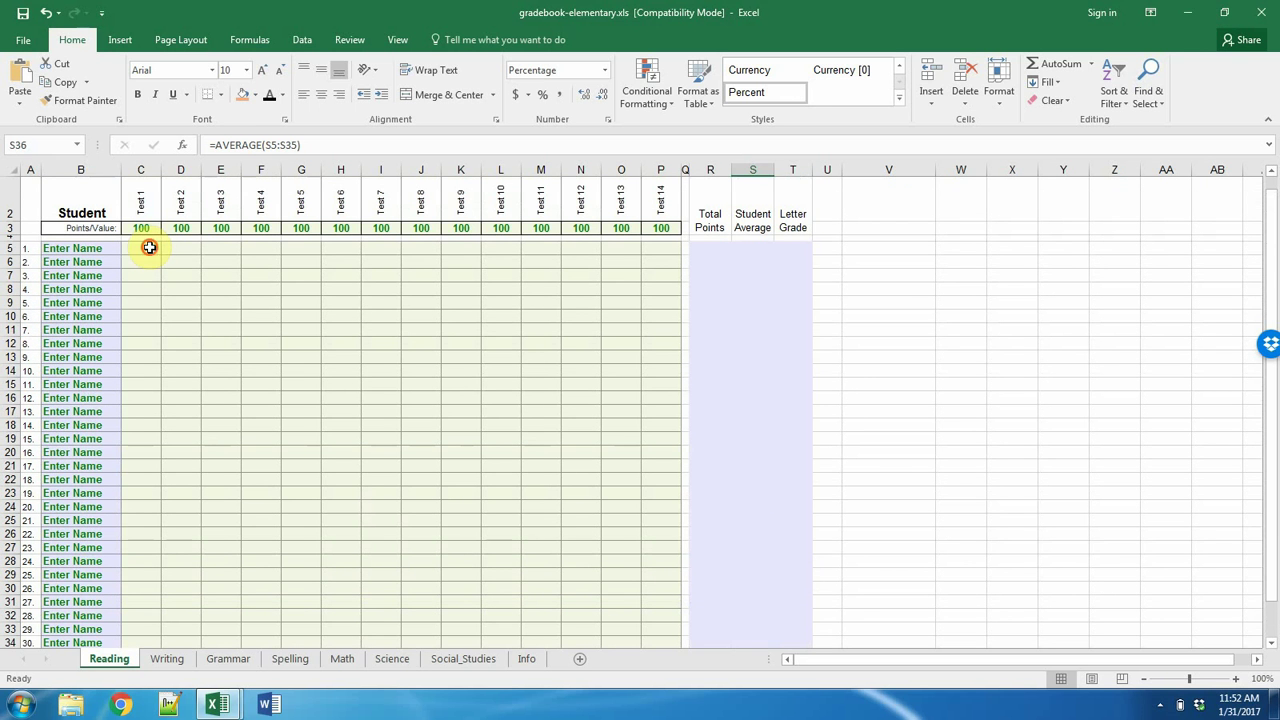
{"action": "left_click", "coordinate": [149, 247]}
{"action": "type", "text": "100"}
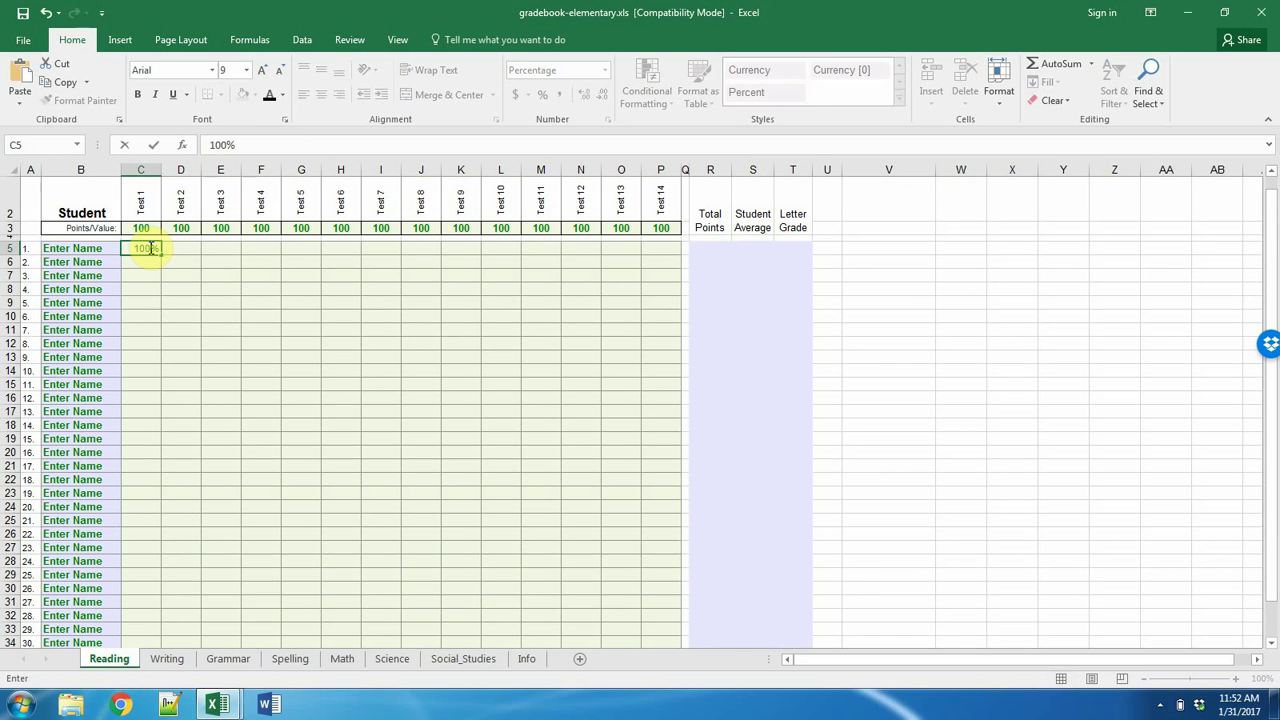
{"action": "key", "text": "Tab"}
{"action": "scroll", "coordinate": [385, 328], "scroll_direction": "down", "scroll_amount": 3}
{"action": "scroll", "coordinate": [385, 328], "scroll_direction": "down", "scroll_amount": 1}
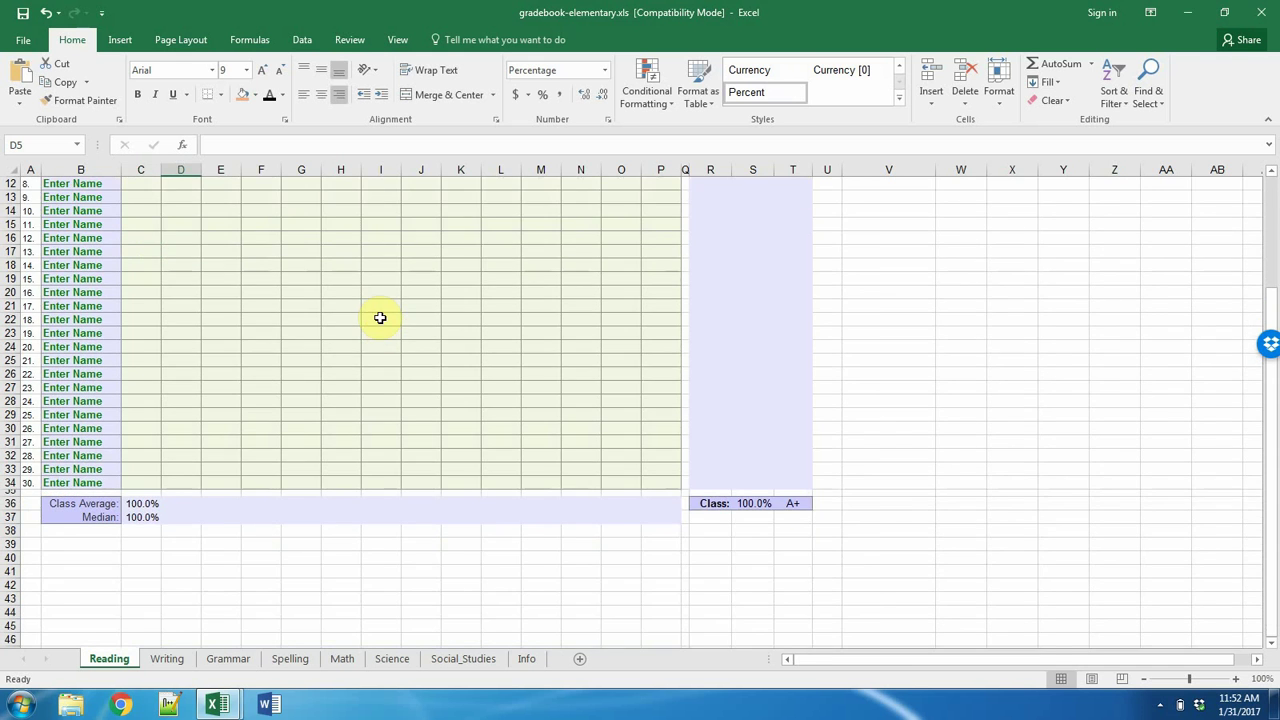
{"action": "scroll", "coordinate": [391, 323], "scroll_direction": "right", "scroll_amount": 5}
{"action": "left_click_drag", "start_coordinate": [1094, 663], "coordinate": [873, 663]}
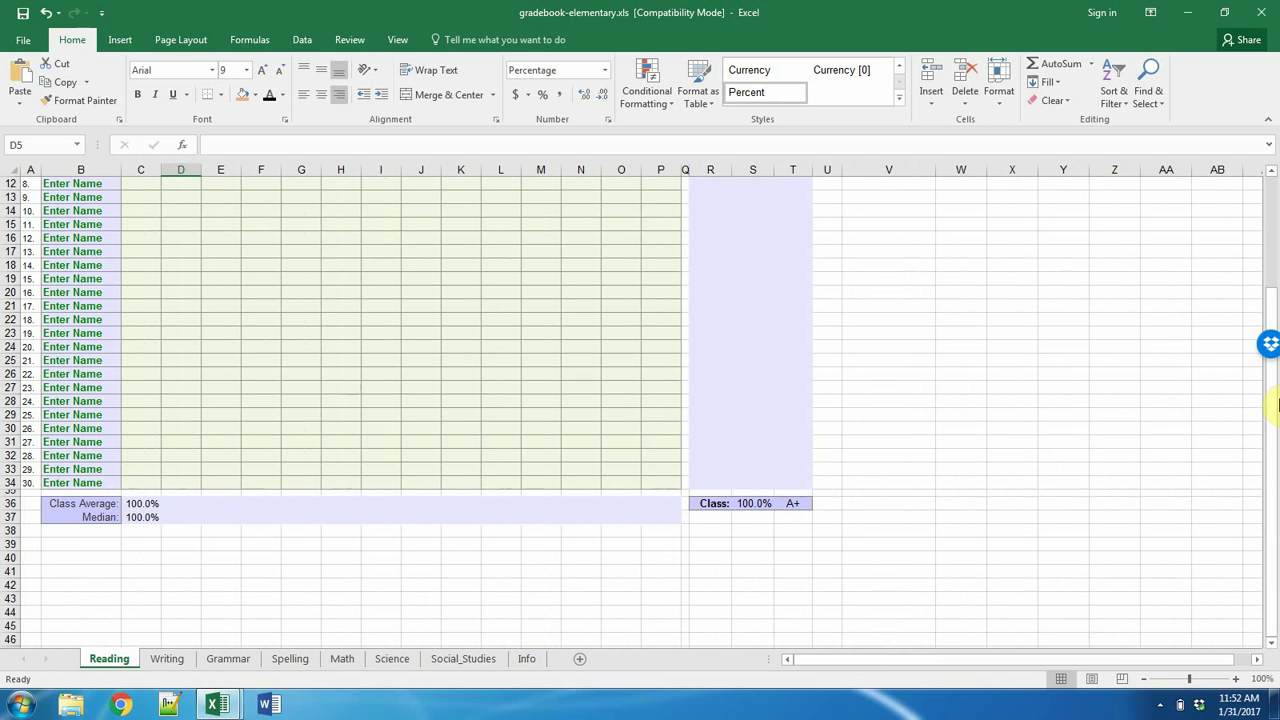
{"action": "left_click_drag", "start_coordinate": [1271, 303], "coordinate": [1260, 199]}
Step: Clear the first student's Test 1 score from C5 and check the class results in row 36 again
{"action": "left_click", "coordinate": [138, 250]}
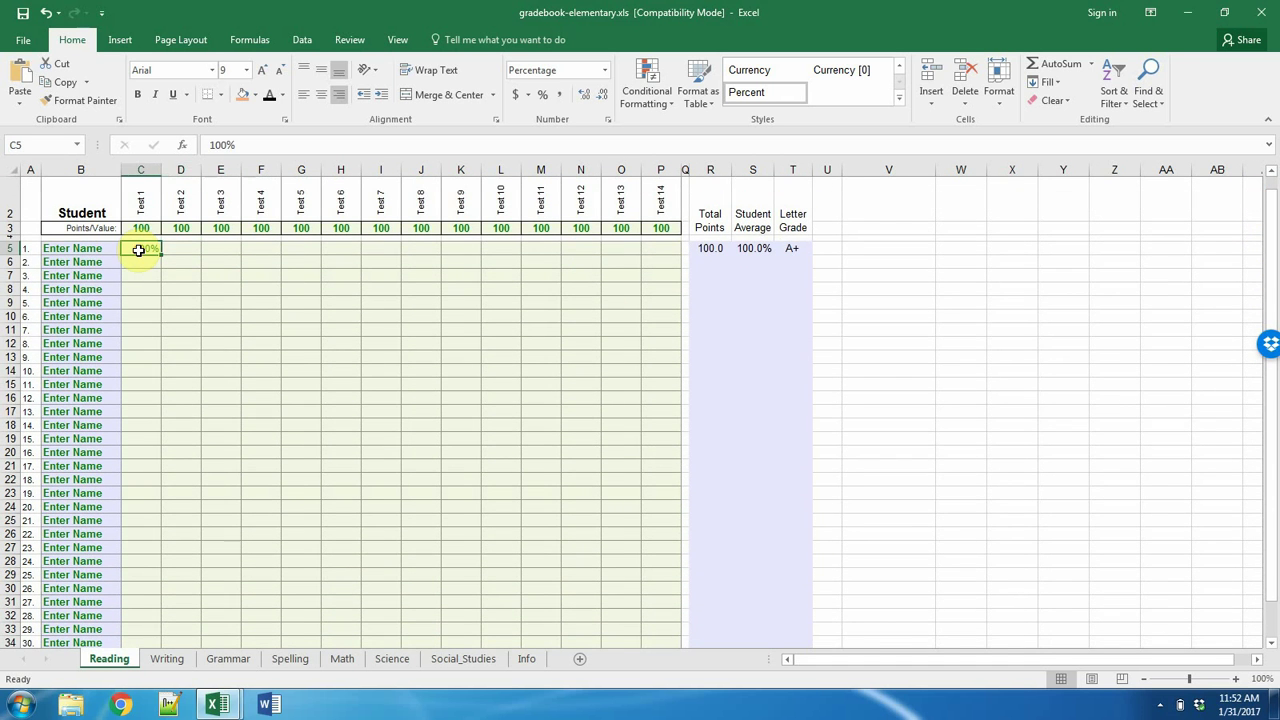
{"action": "key", "text": "Delete"}
{"action": "left_click_drag", "start_coordinate": [338, 329], "coordinate": [366, 342]}
{"action": "scroll", "coordinate": [366, 348], "scroll_direction": "down", "scroll_amount": 4}
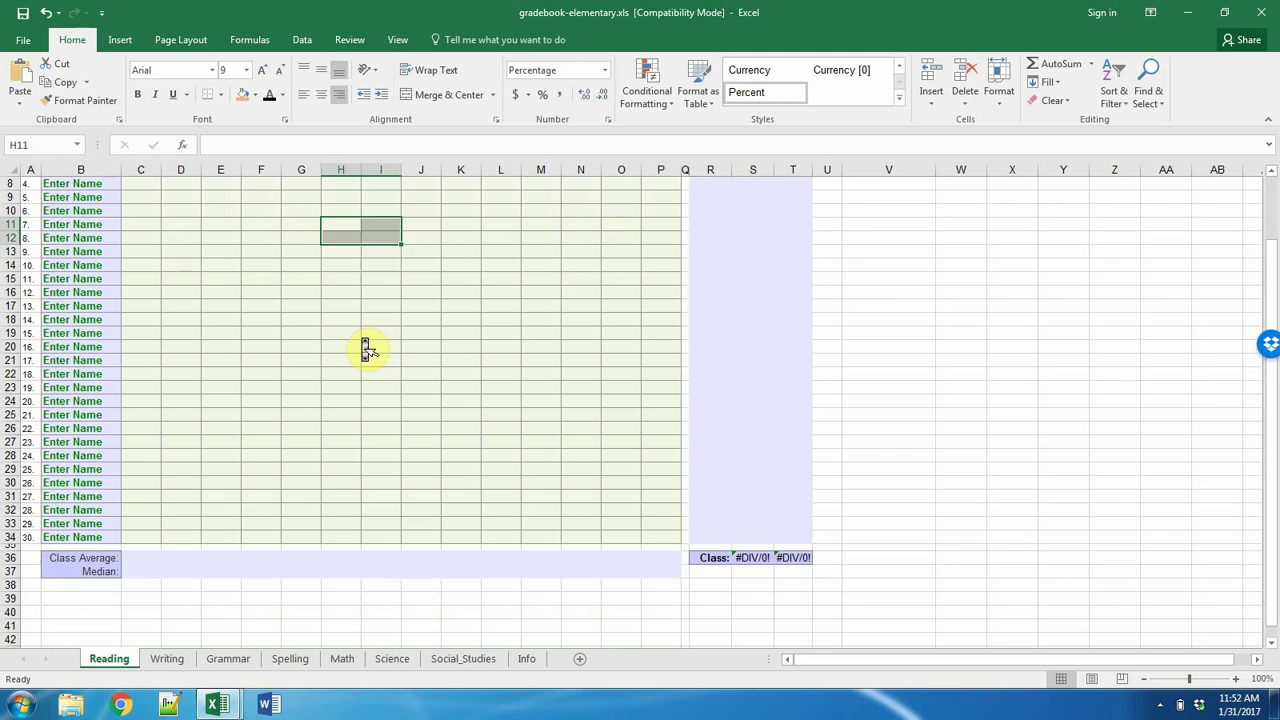
Step: Insert if(iserror( in front of AVERAGE(S5:S35) in the class average formula in S36
{"action": "left_click", "coordinate": [764, 489]}
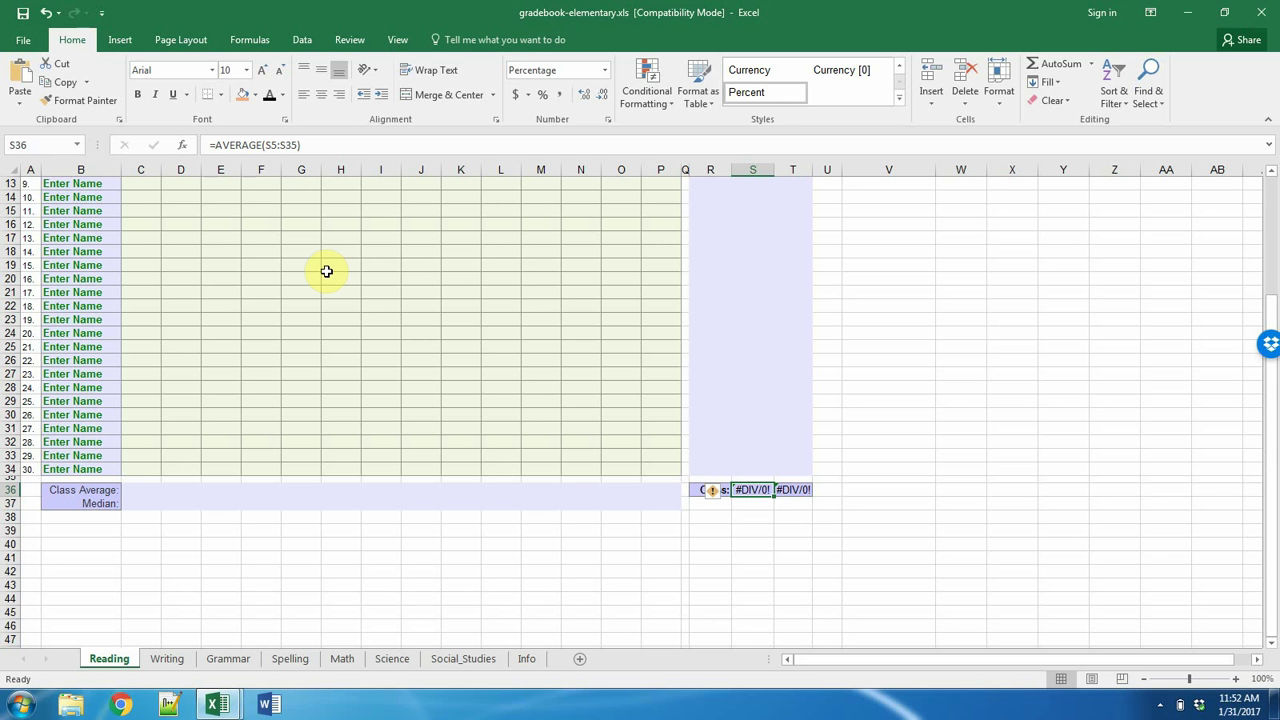
{"action": "left_click", "coordinate": [212, 145]}
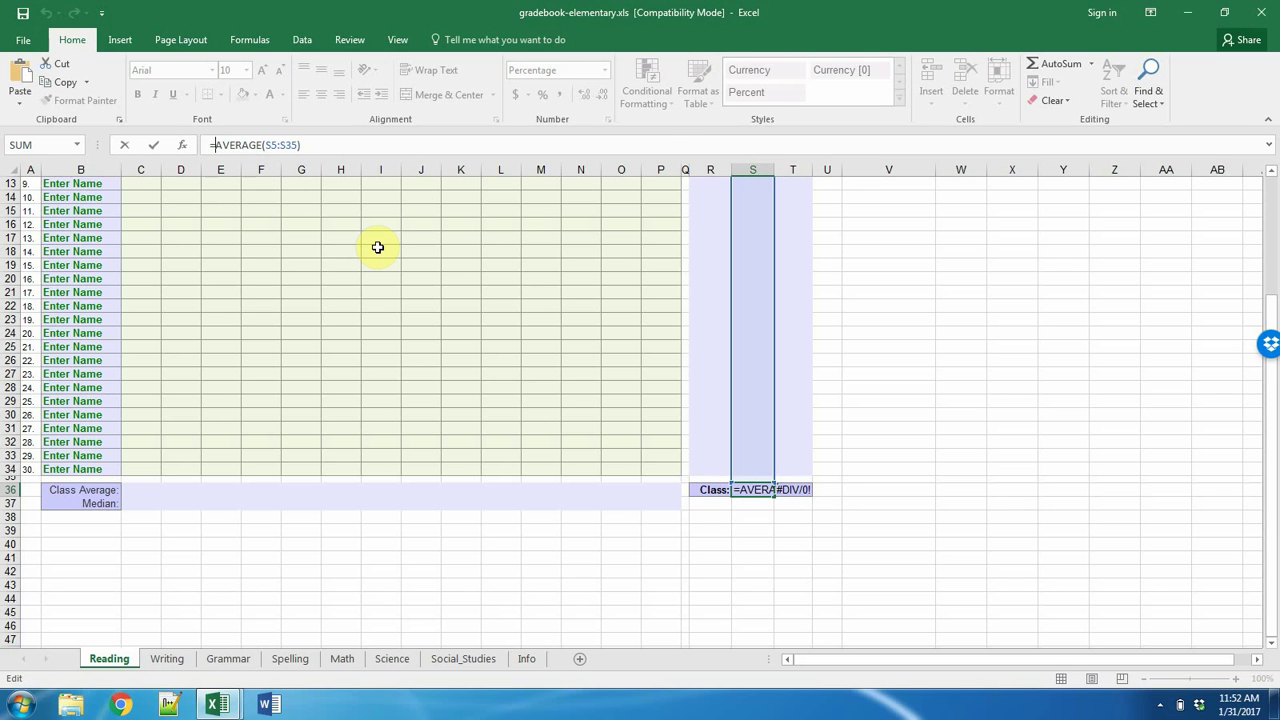
{"action": "type", "text": "if"}
{"action": "type", "text": "(iserro"}
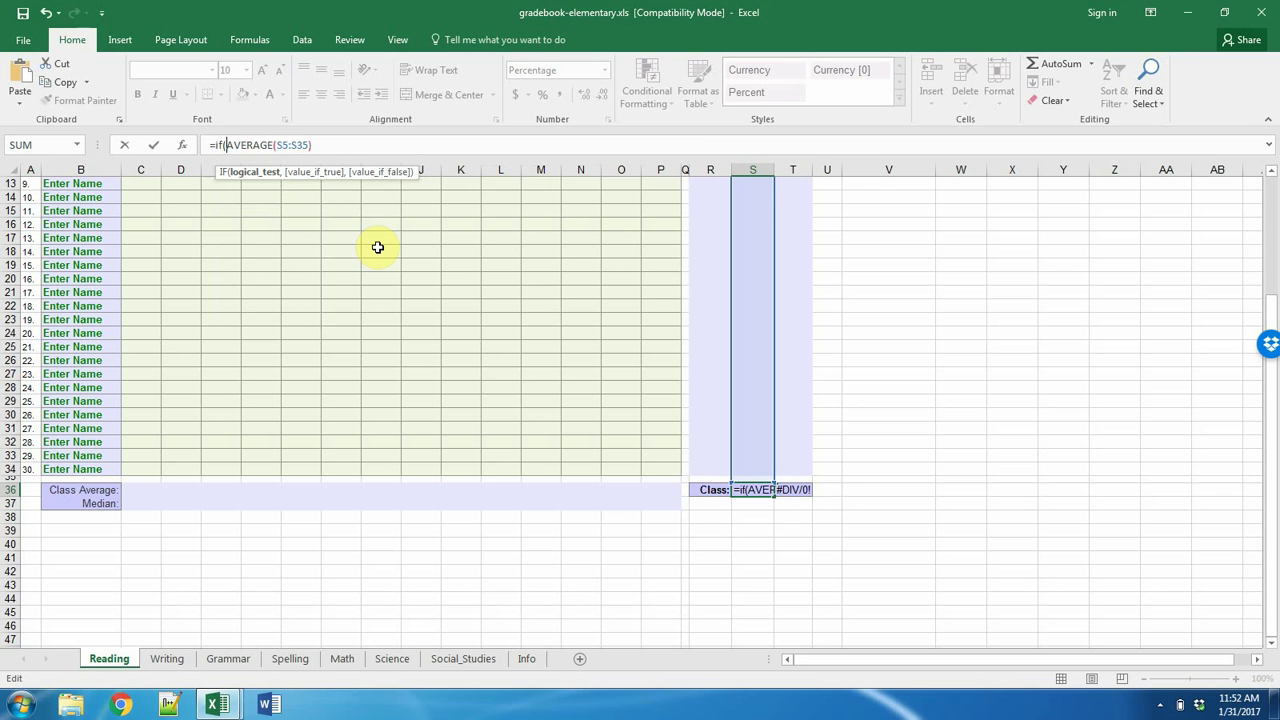
{"action": "type", "text": "r("}
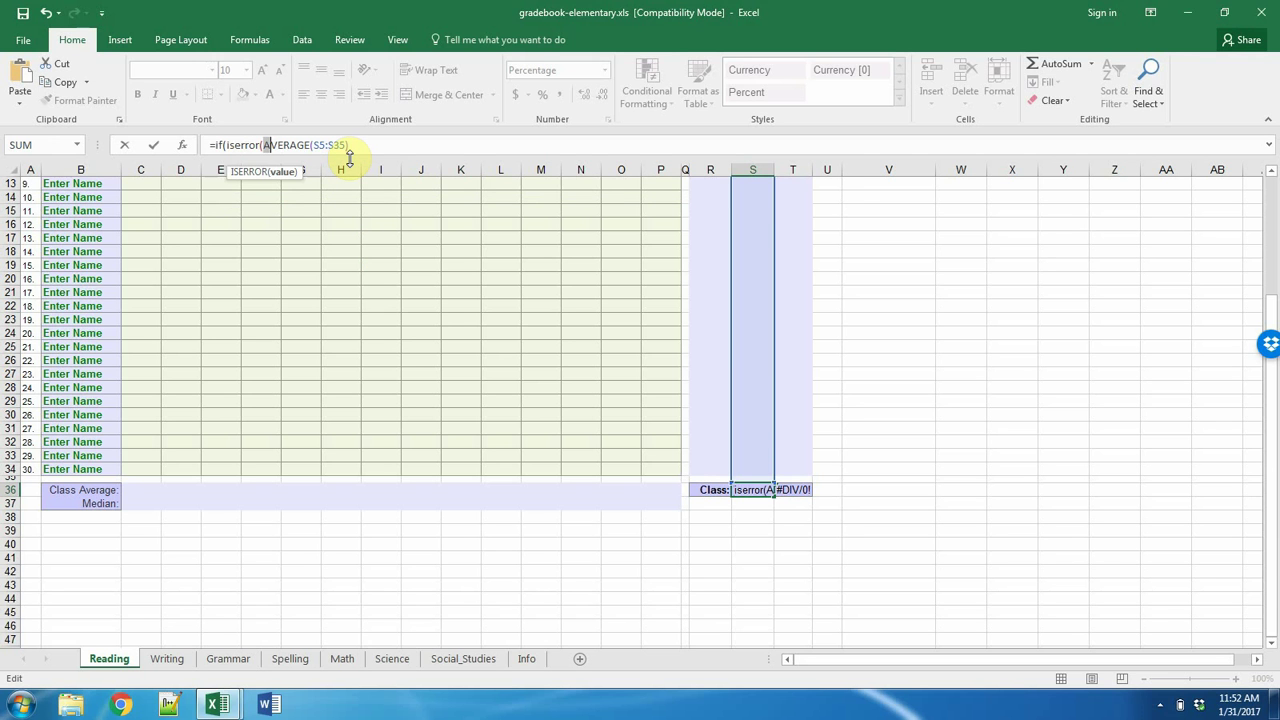
Step: Copy the AVERAGE(S5:S35) expression from within the S36 formula
{"action": "key", "text": "shift+Right"}
{"action": "key", "text": "shift+Right"}
{"action": "key", "text": "shift+Right"}
{"action": "key", "text": "shift+Right"}
{"action": "key", "text": "shift+Right"}
{"action": "key", "text": "shift+Right"}
{"action": "key", "text": "shift+Right"}
{"action": "key", "text": "shift+Right"}
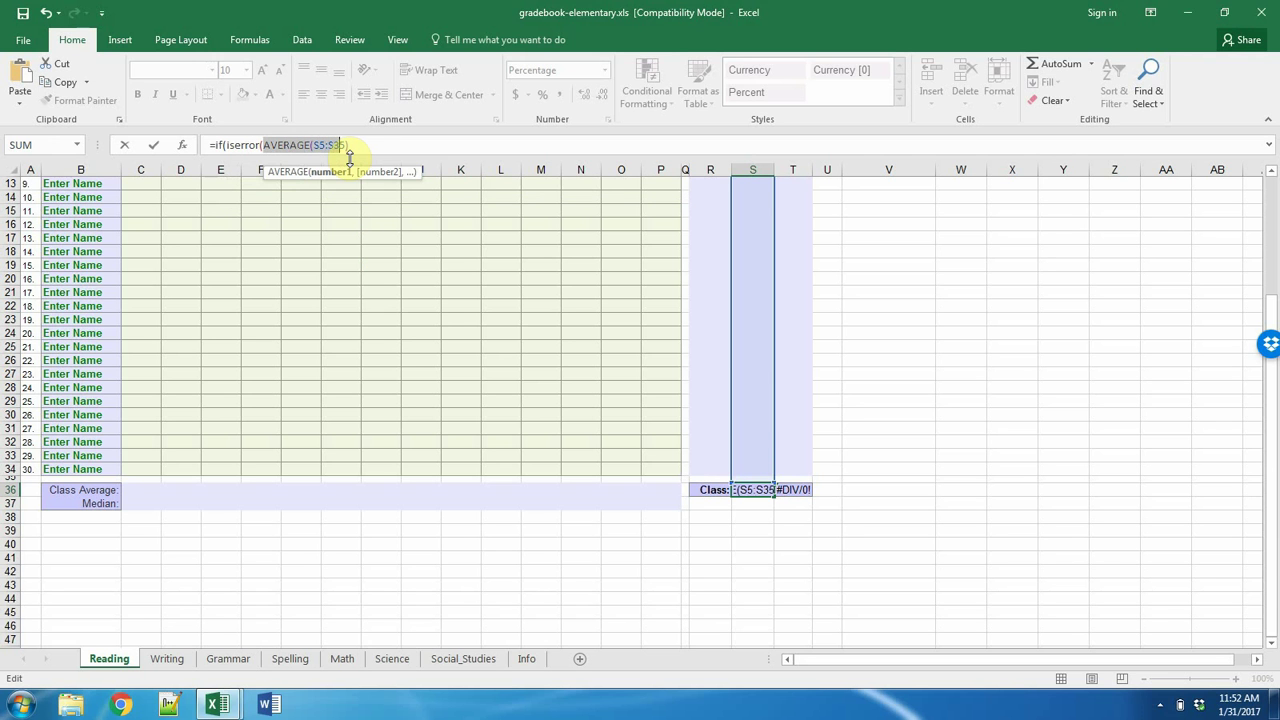
{"action": "key", "text": "shift+Right"}
{"action": "key", "text": "ctrl+c"}
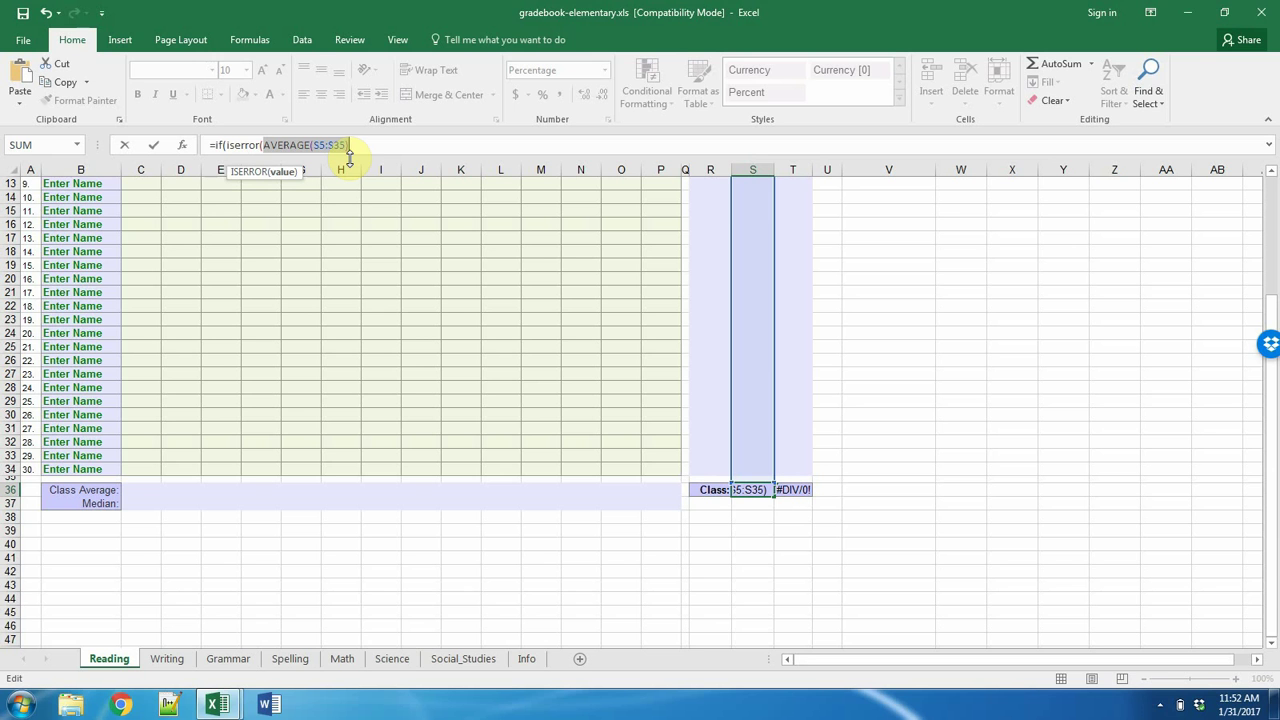
Step: Close the ISERROR test, add "" as the value if true, and paste AVERAGE(S5:S35) as the value if false
{"action": "left_click", "coordinate": [360, 152]}
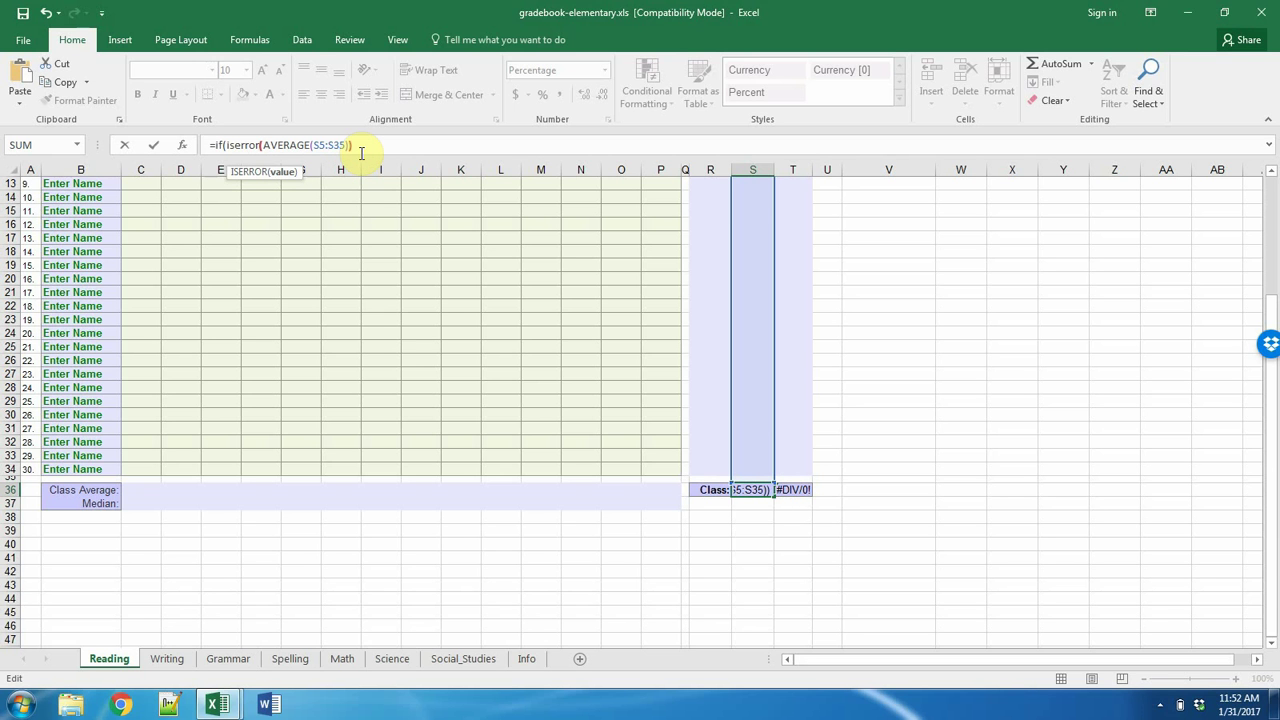
{"action": "type", "text": "),"}
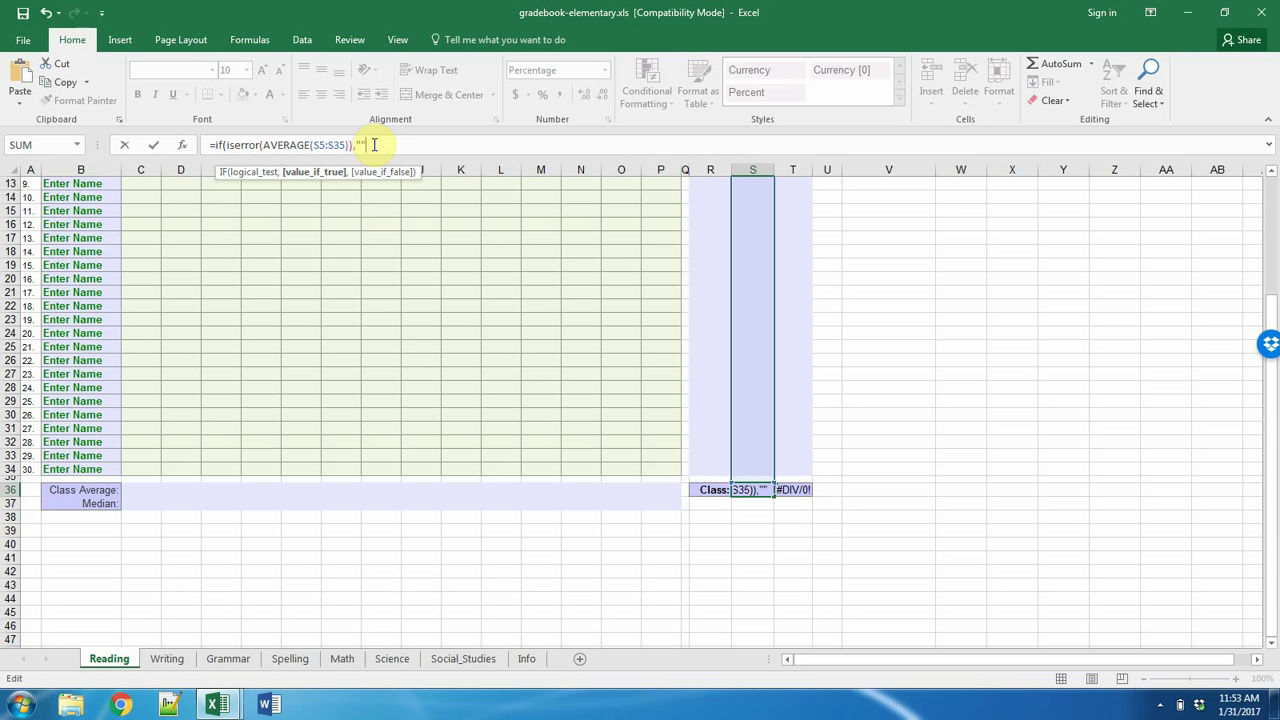
{"action": "type", "text": ","}
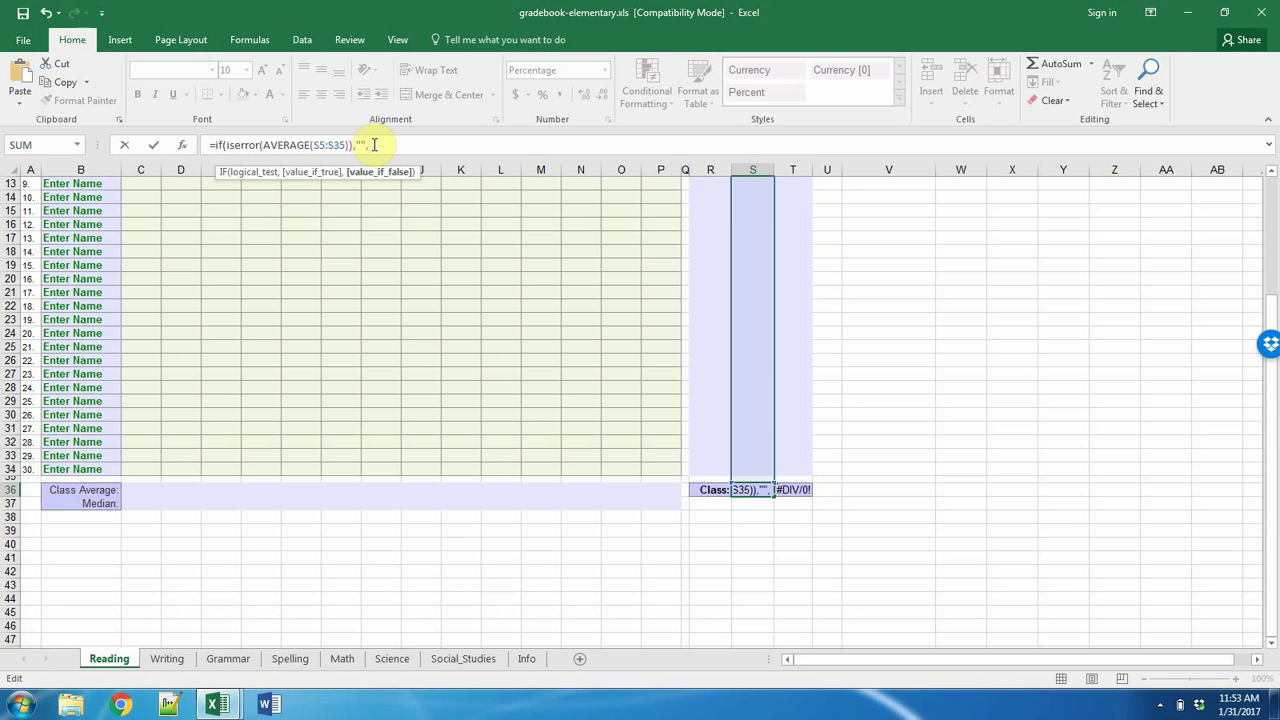
{"action": "key", "text": "ctrl+v"}
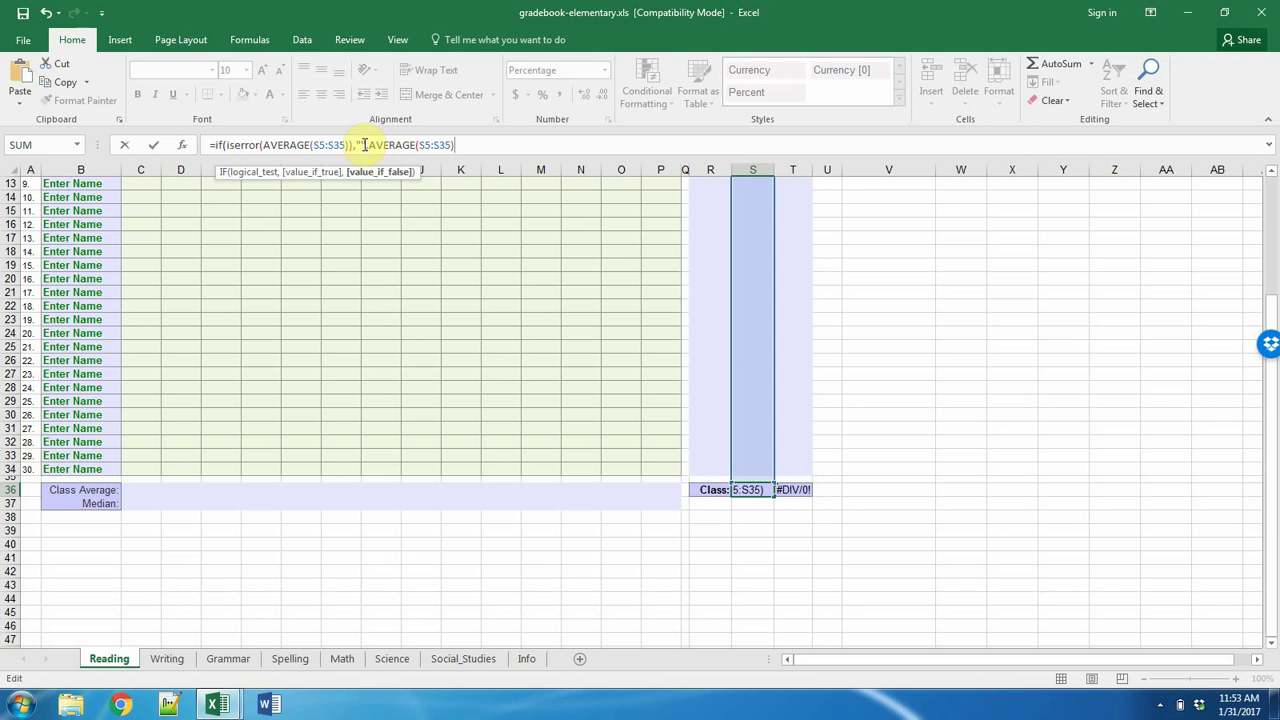
Step: Try to enter the S36 formula without the comma between "" and the second AVERAGE(S5:S35)
{"action": "left_click", "coordinate": [368, 145]}
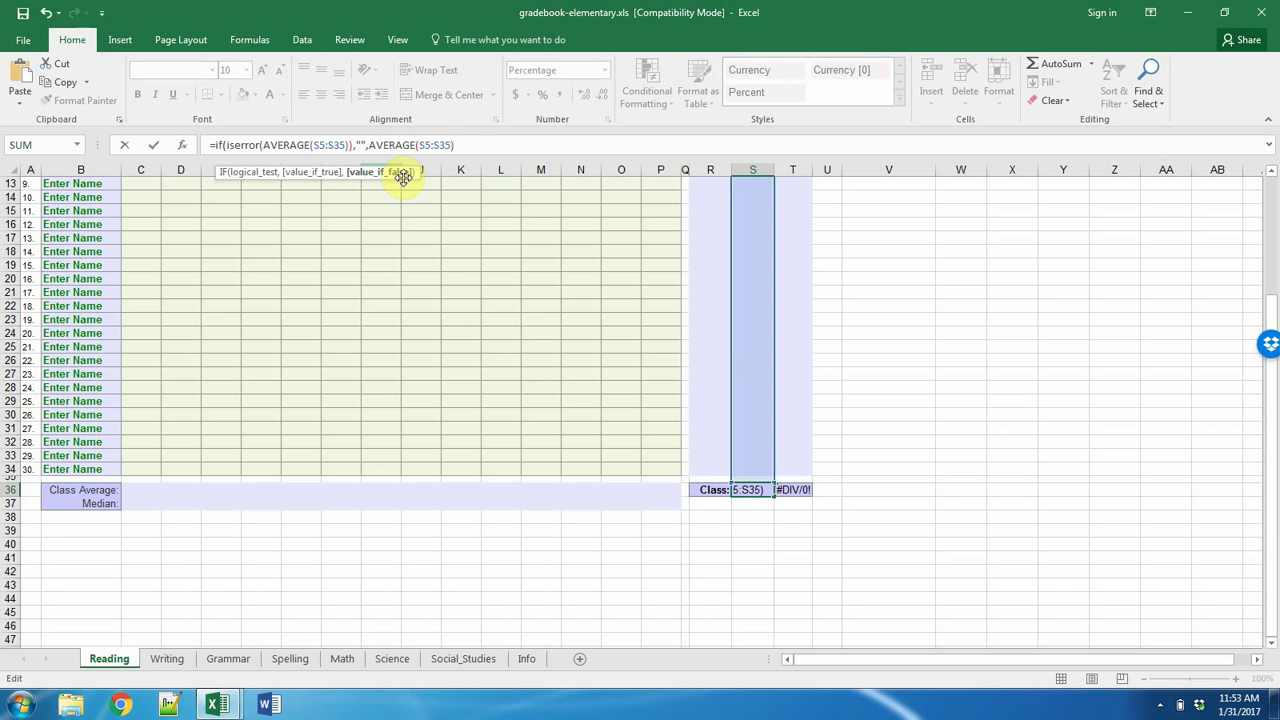
{"action": "key", "text": "BackSpace"}
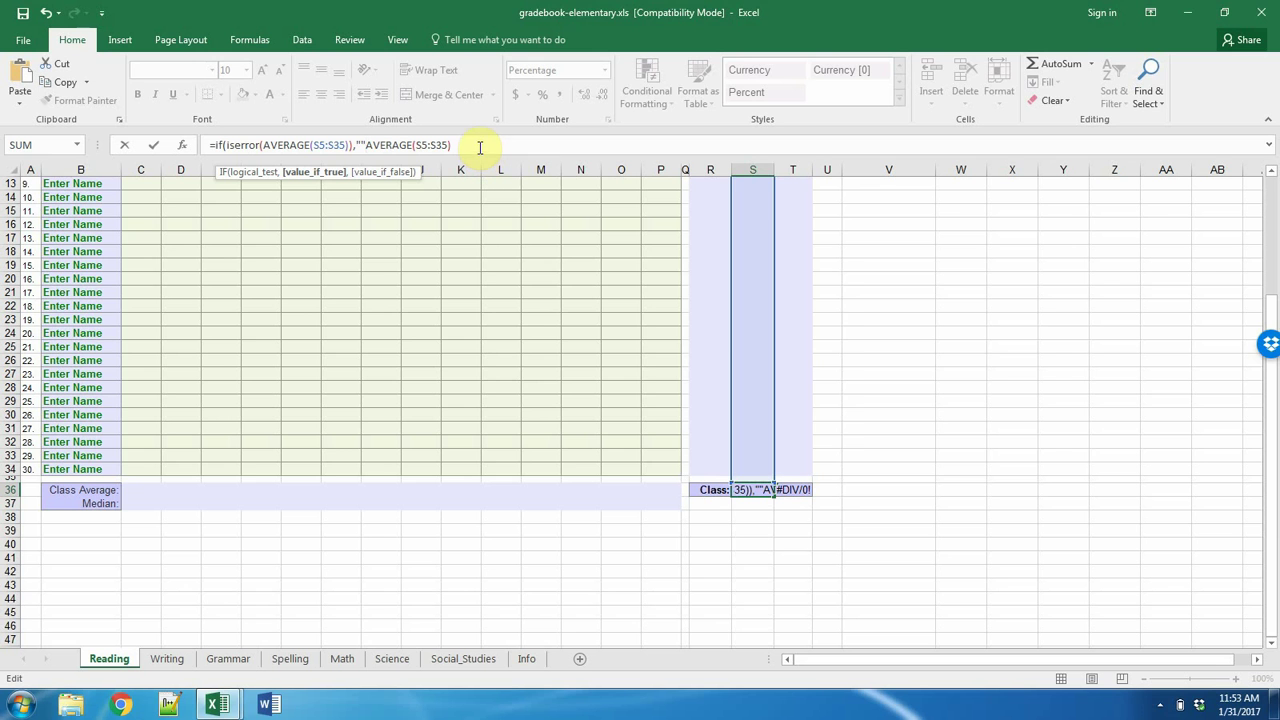
{"action": "key", "text": "Return"}
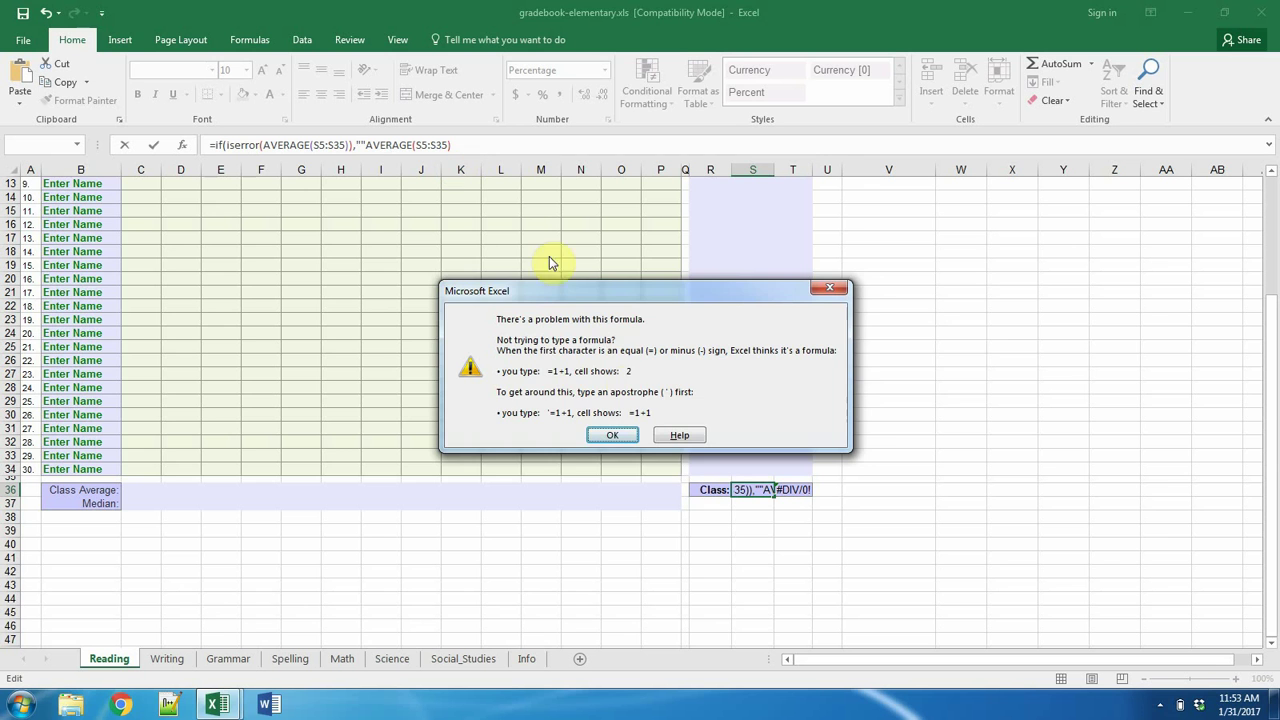
{"action": "left_click", "coordinate": [615, 434]}
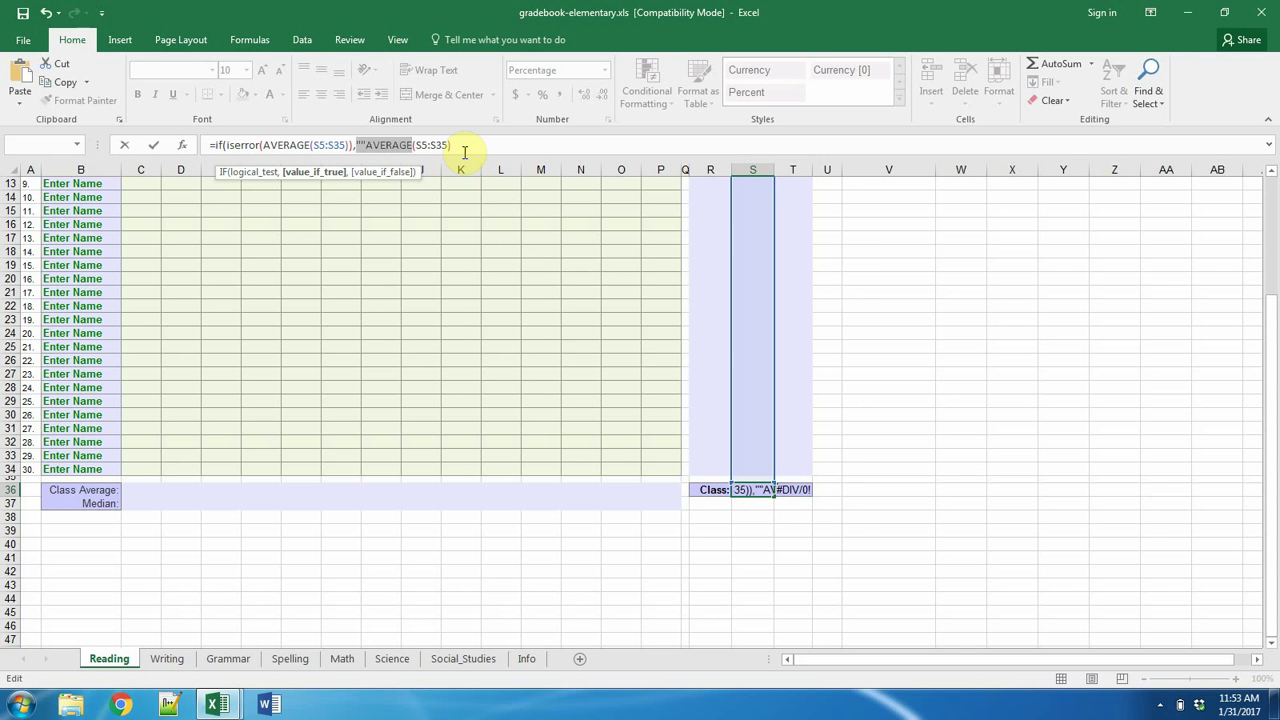
Step: Restore the comma after "" in the S36 formula, enter it, and check the cell's result
{"action": "left_click", "coordinate": [364, 145]}
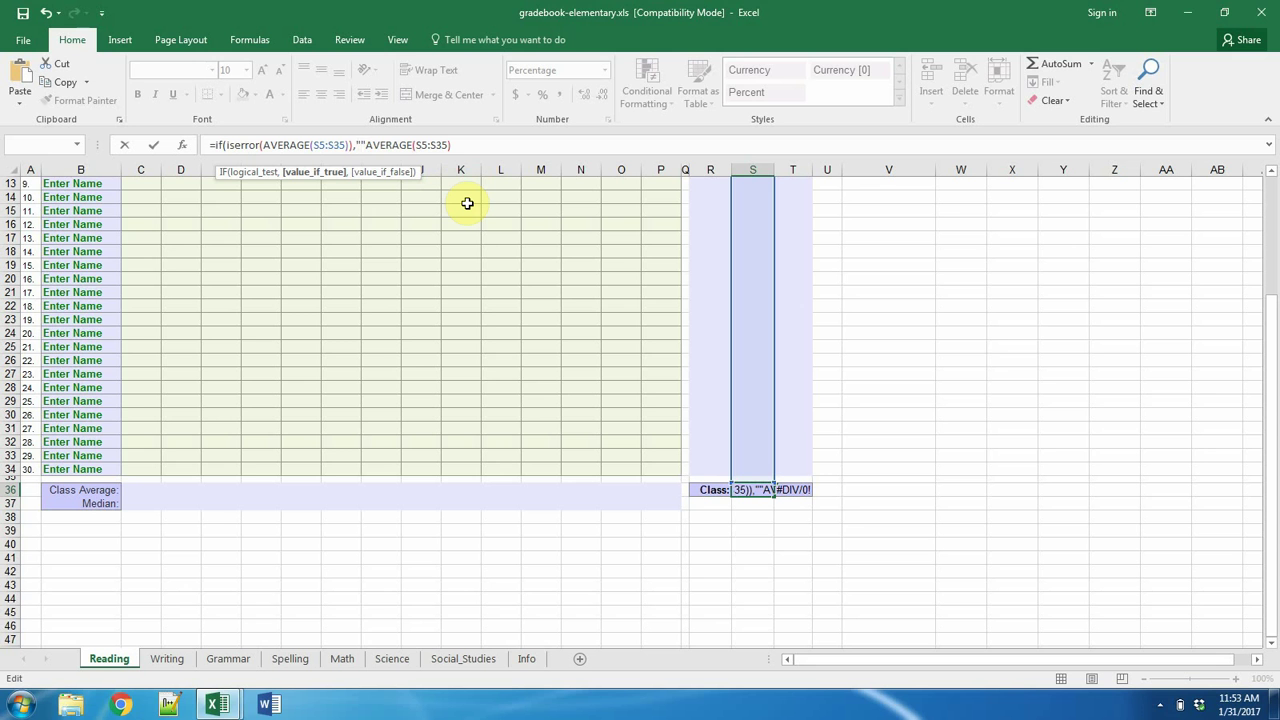
{"action": "type", "text": ","}
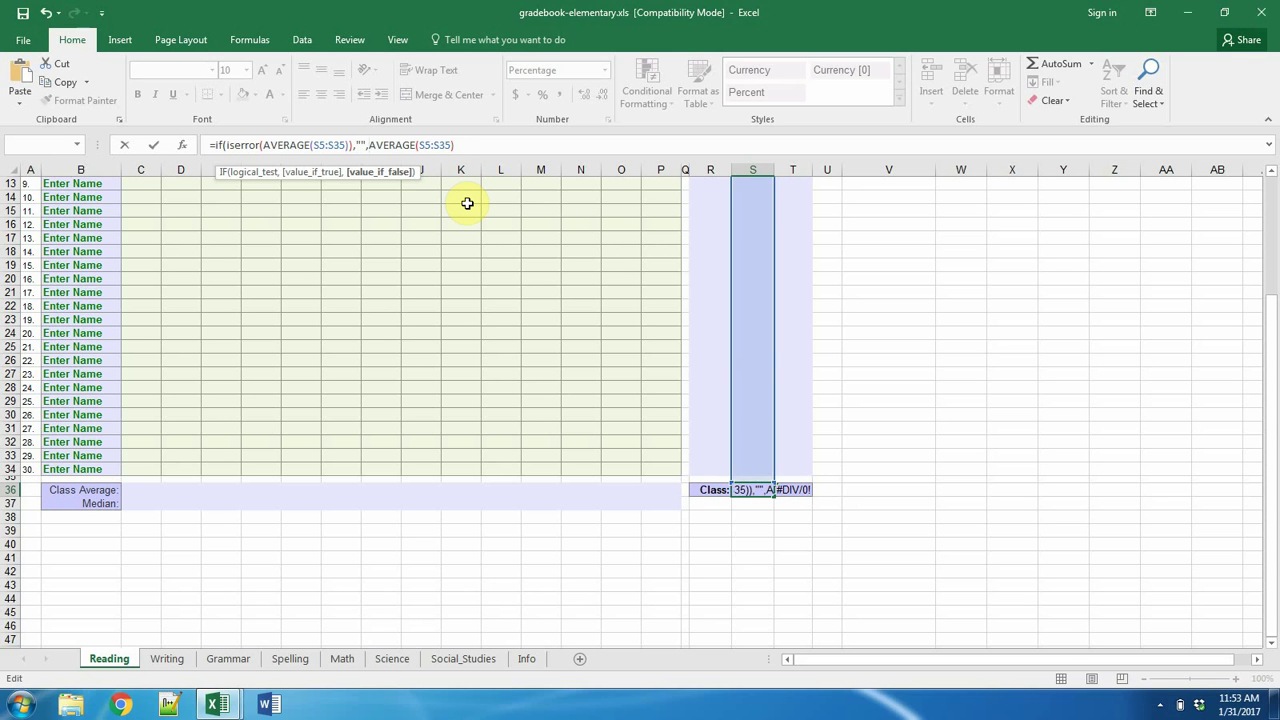
{"action": "key", "text": "Return"}
{"action": "left_click", "coordinate": [612, 415]}
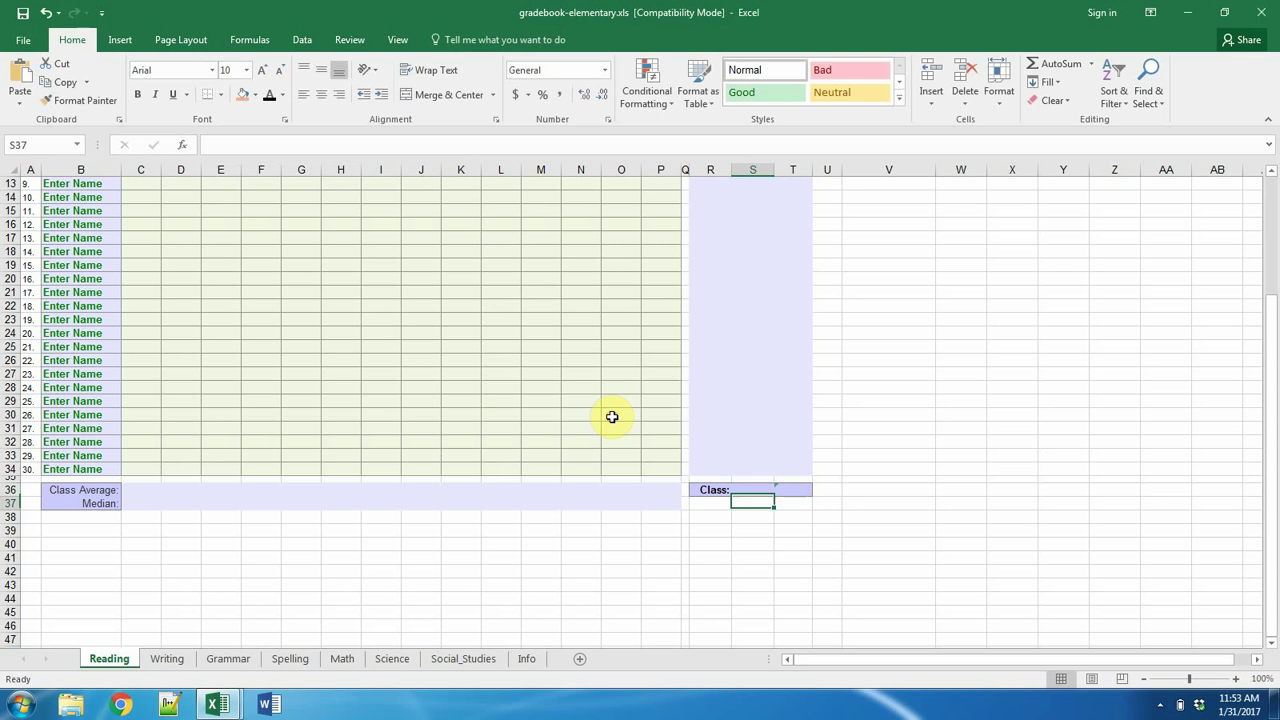
{"action": "left_click", "coordinate": [754, 489]}
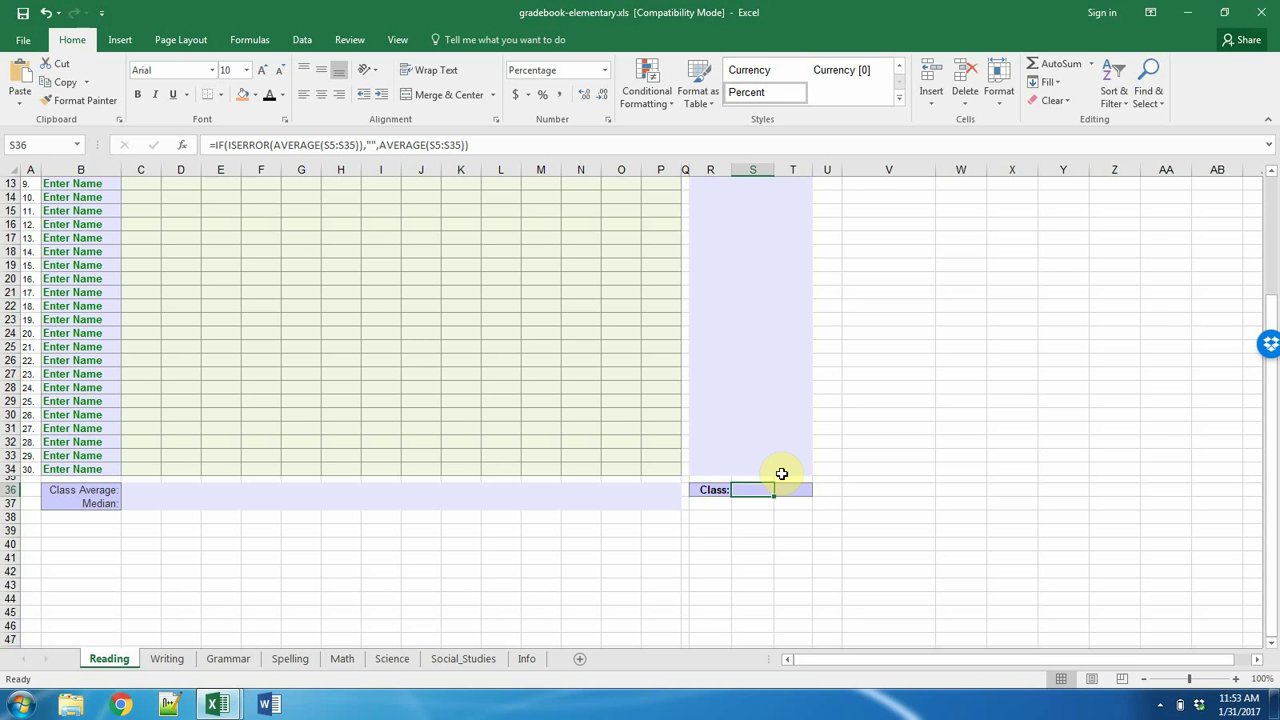
Step: Set the Test 1 points value in C3 to 50
{"action": "scroll", "coordinate": [778, 465], "scroll_direction": "up", "scroll_amount": 3}
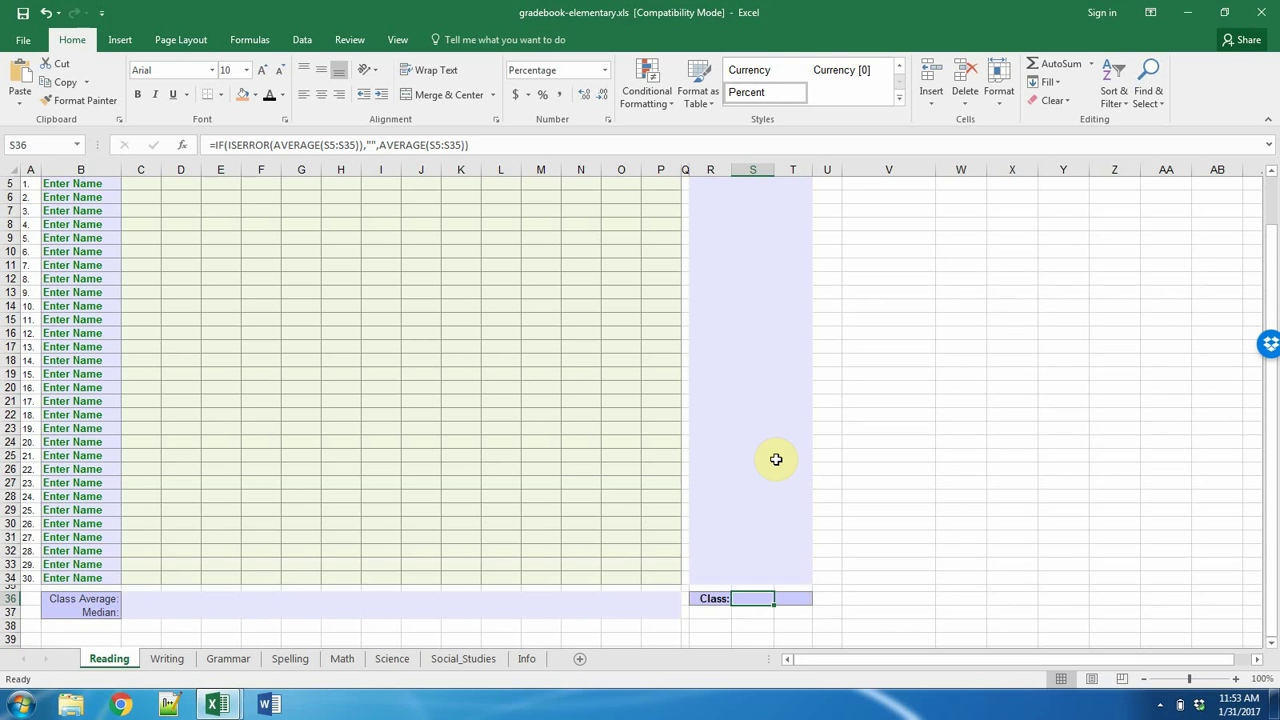
{"action": "scroll", "coordinate": [776, 457], "scroll_direction": "up", "scroll_amount": 2}
{"action": "scroll", "coordinate": [776, 457], "scroll_direction": "down", "scroll_amount": 4}
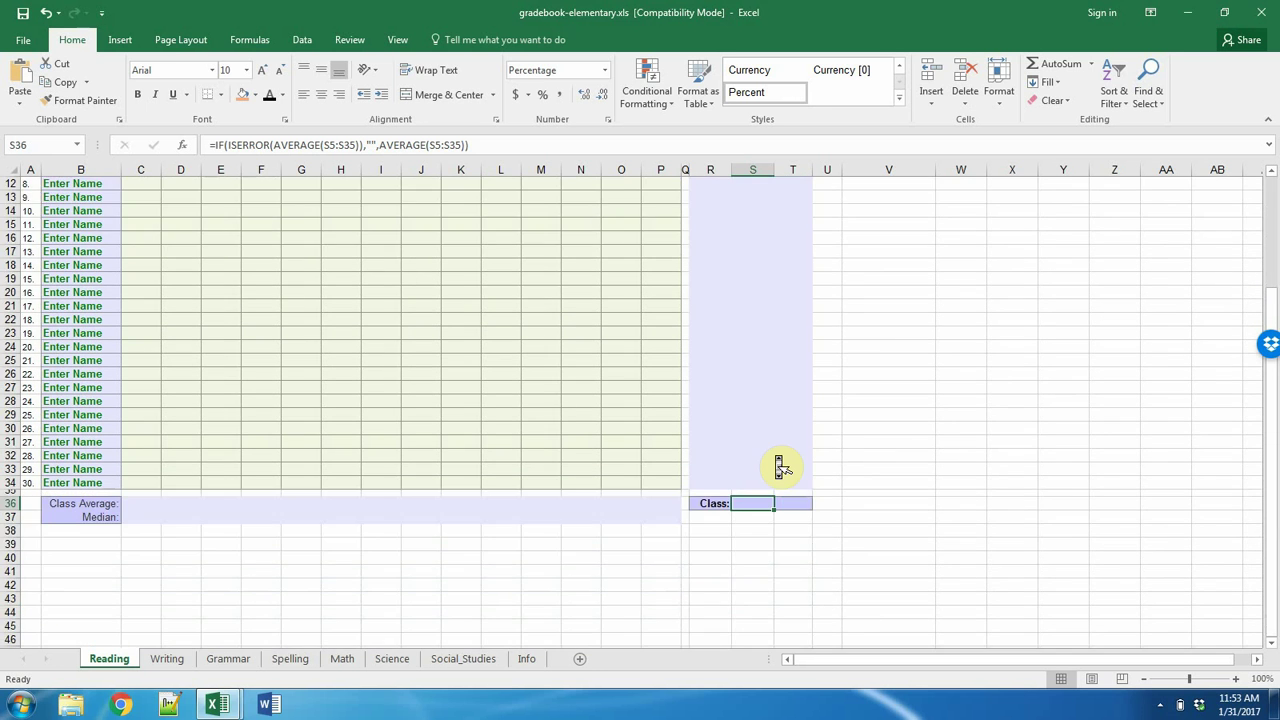
{"action": "scroll", "coordinate": [775, 455], "scroll_direction": "up", "scroll_amount": 4}
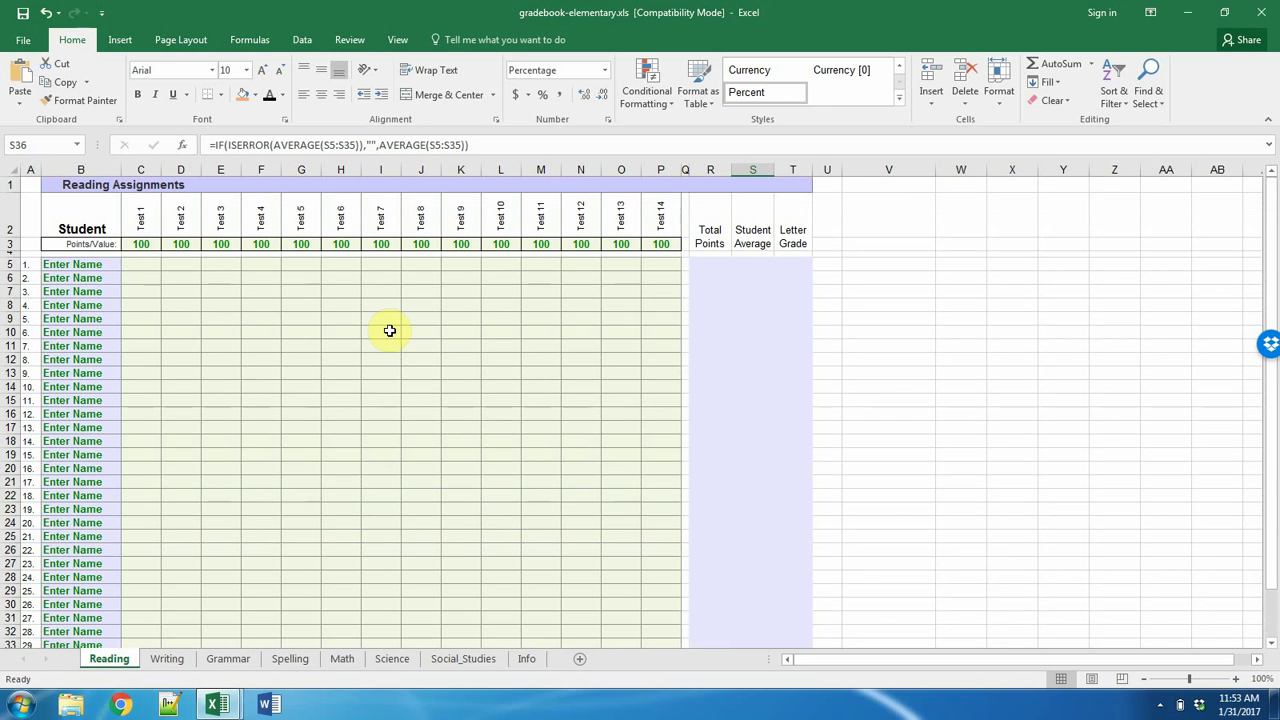
{"action": "scroll", "coordinate": [393, 343], "scroll_direction": "down", "scroll_amount": 2}
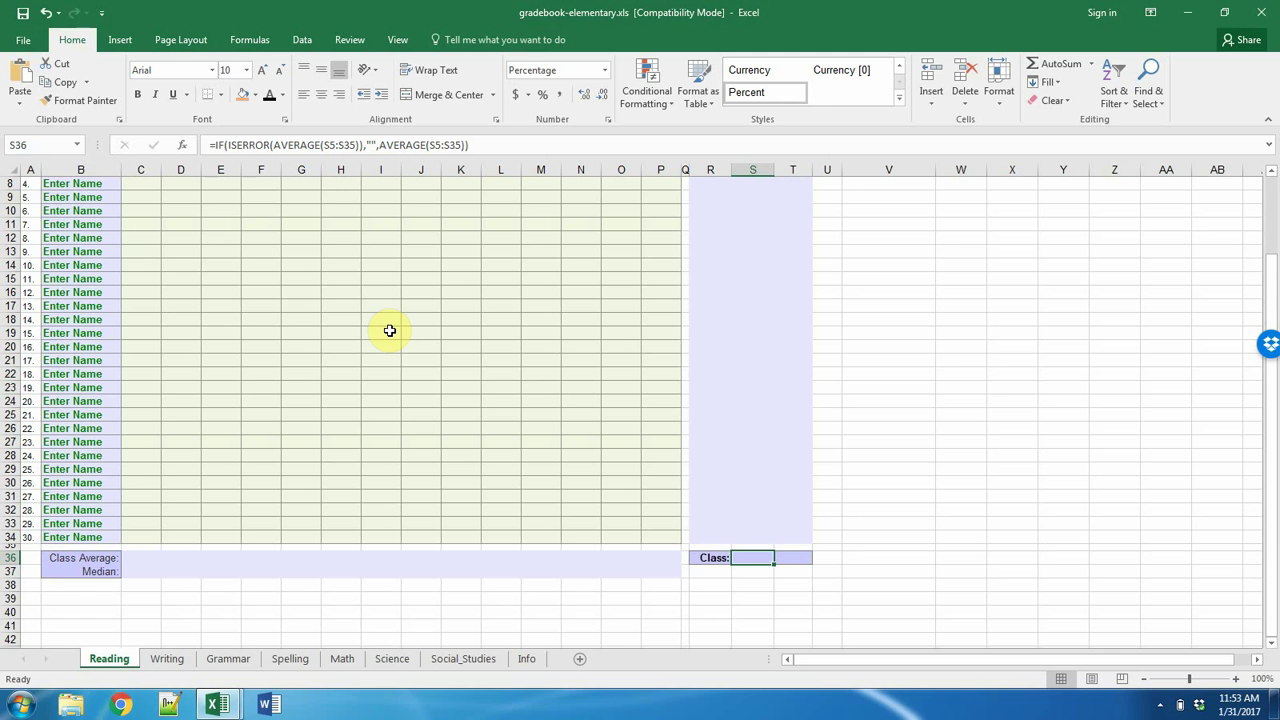
{"action": "scroll", "coordinate": [389, 330], "scroll_direction": "up", "scroll_amount": 2}
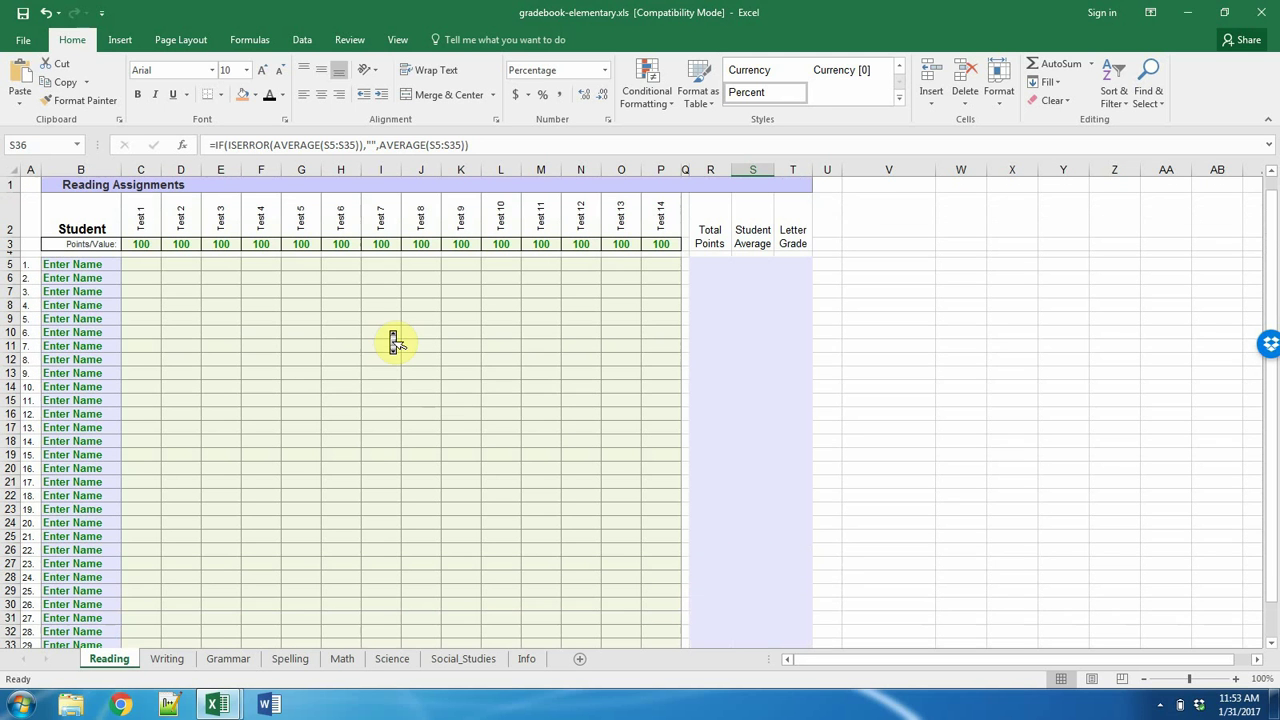
{"action": "left_click", "coordinate": [146, 244]}
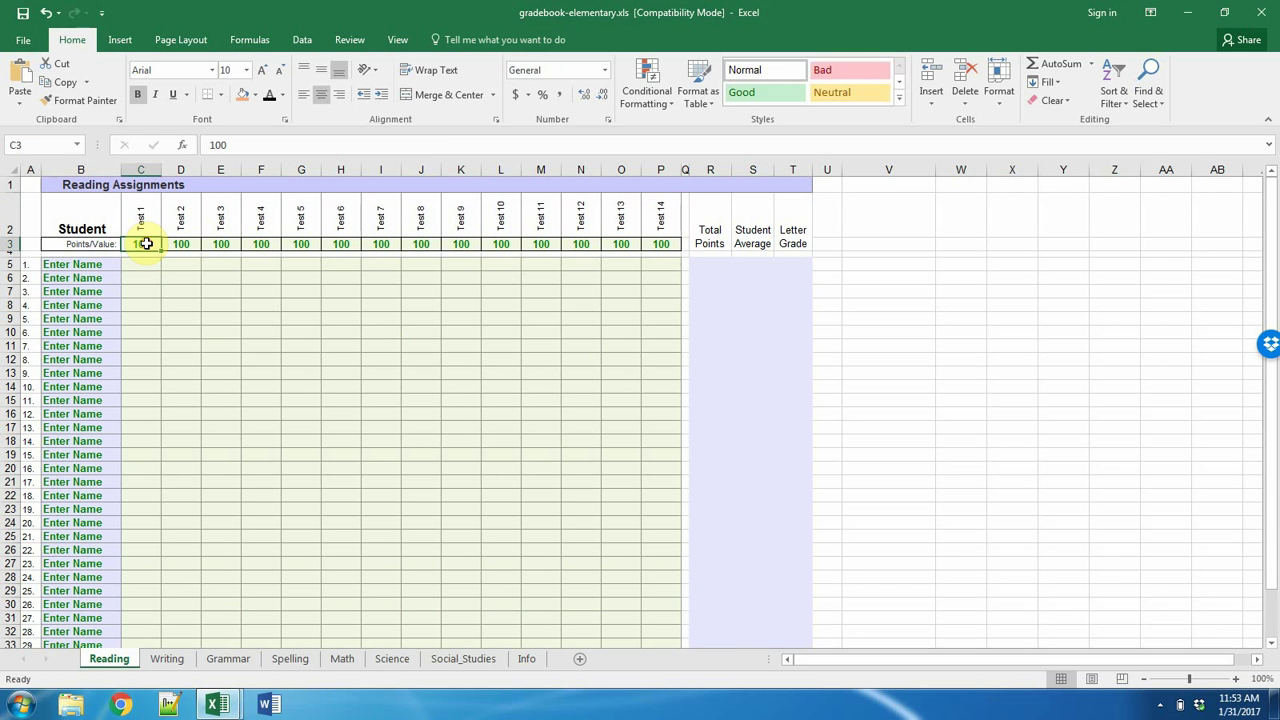
{"action": "type", "text": "50"}
{"action": "key", "text": "Return"}
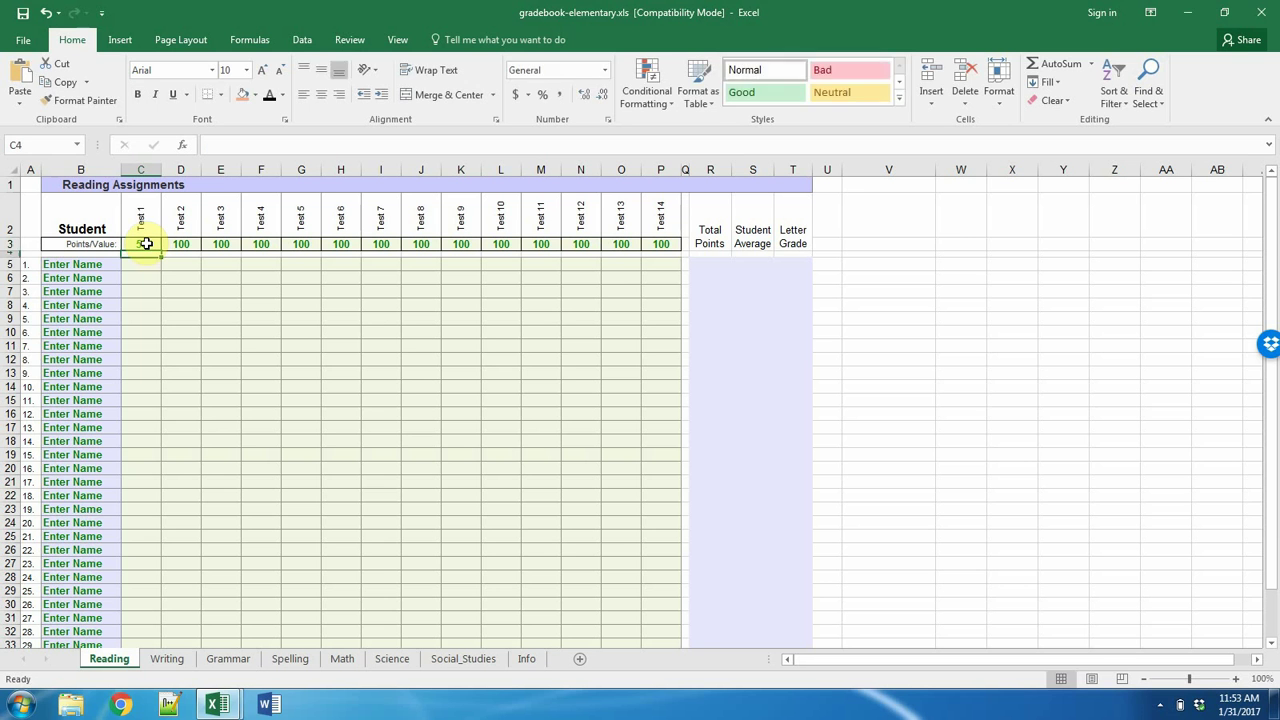
Step: Enter 50% as the first student's Test 1 score in C5 and check the class results in row 36
{"action": "type", "text": "50"}
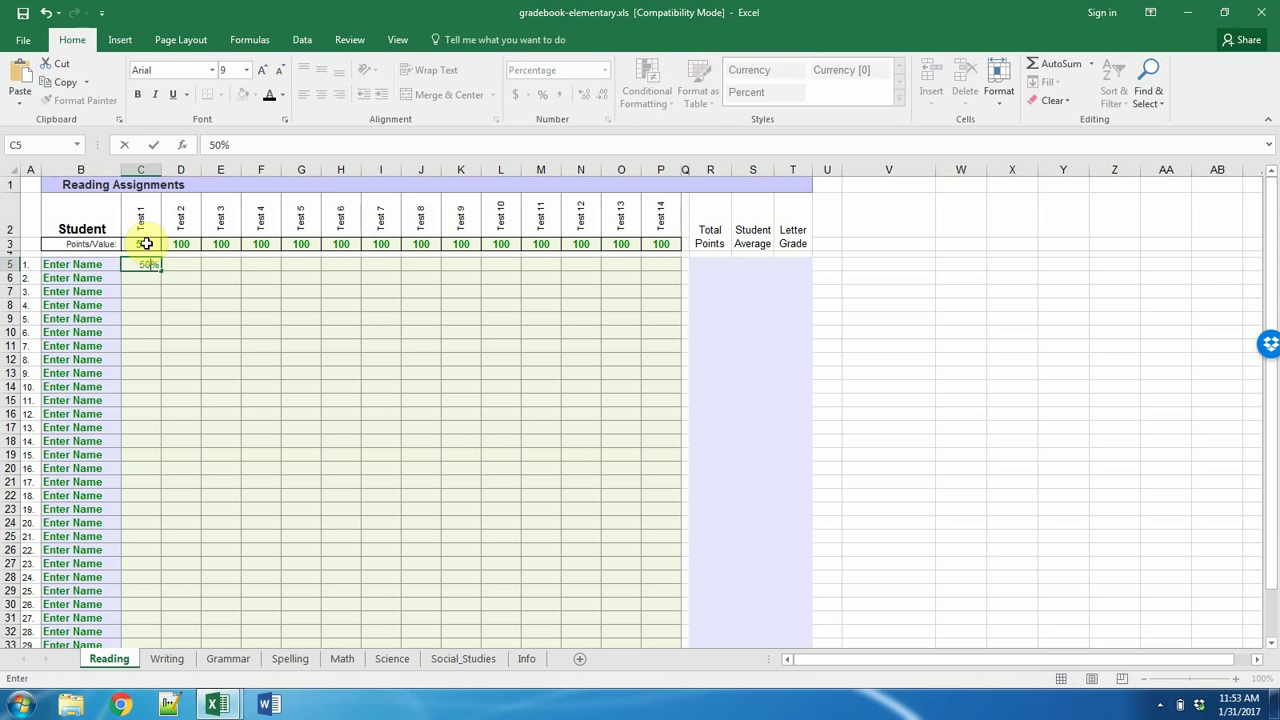
{"action": "key", "text": "Return"}
{"action": "scroll", "coordinate": [616, 347], "scroll_direction": "down", "scroll_amount": 4}
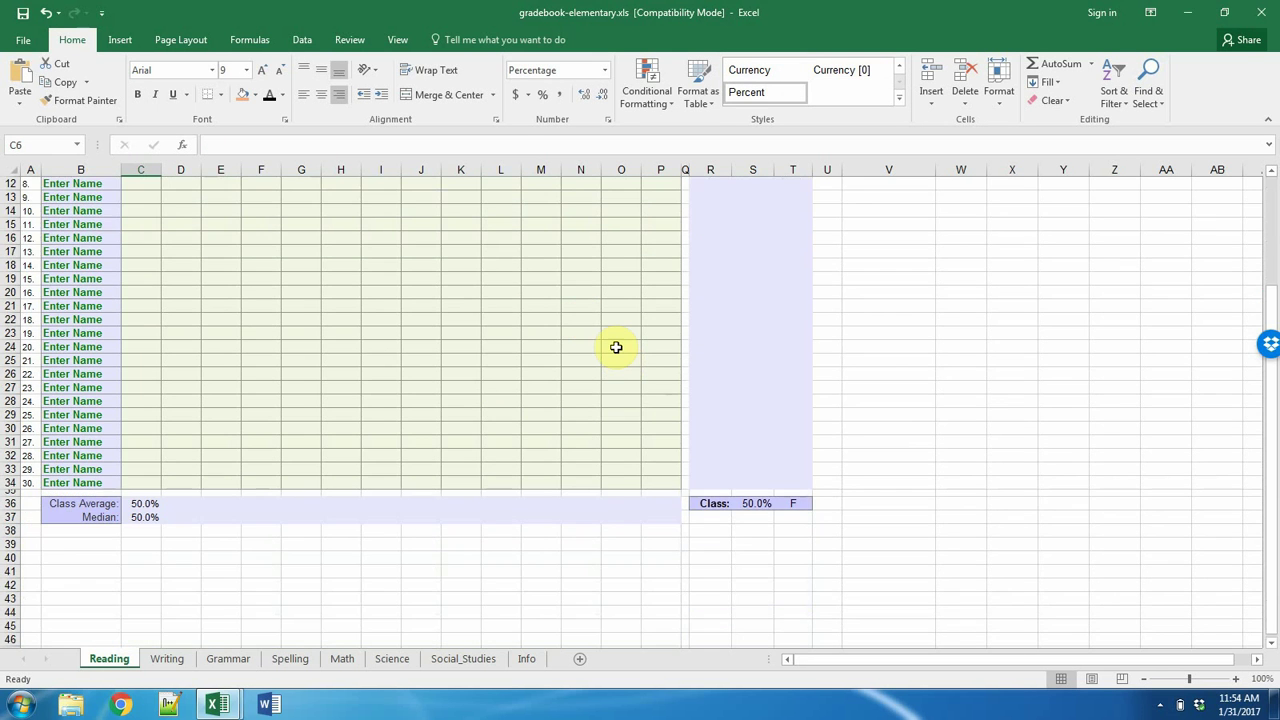
{"action": "scroll", "coordinate": [618, 352], "scroll_direction": "up", "scroll_amount": 4}
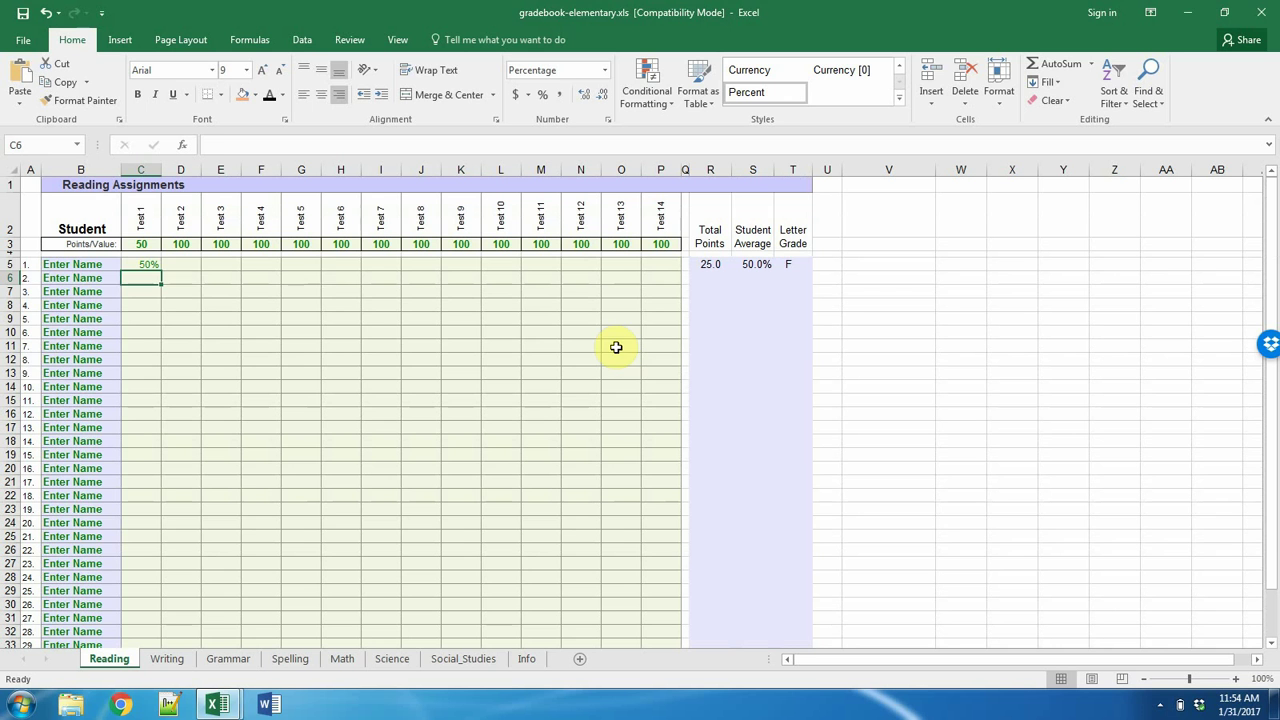
Step: Change the first student's Test 1 score in C5 to 100% and check the class average and median
{"action": "left_click", "coordinate": [143, 262]}
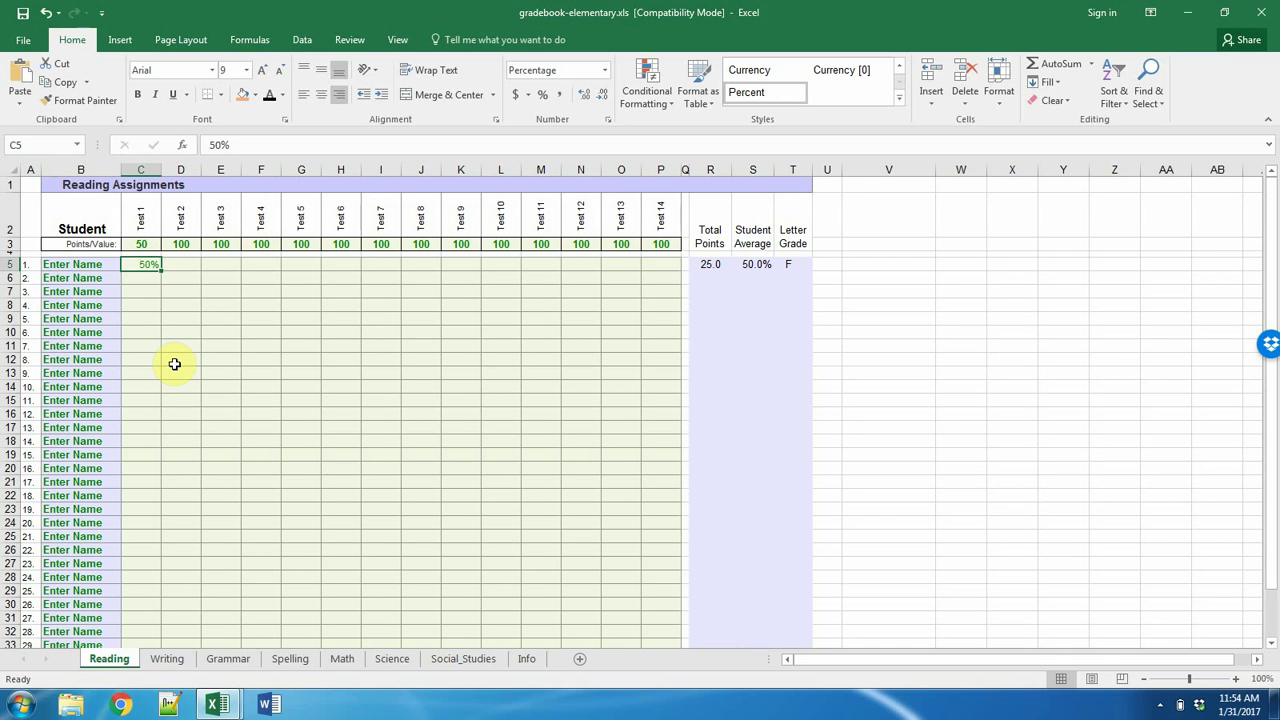
{"action": "type", "text": "100"}
{"action": "key", "text": "Return"}
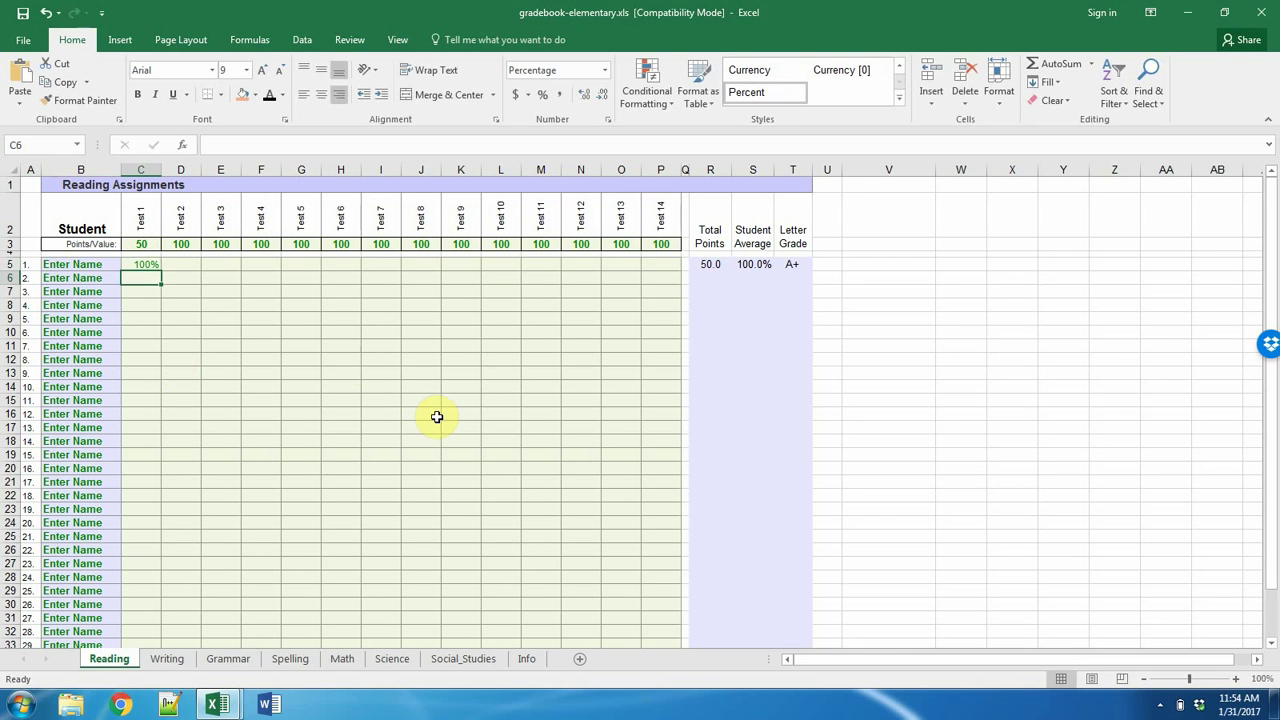
{"action": "scroll", "coordinate": [440, 428], "scroll_direction": "down", "scroll_amount": 3}
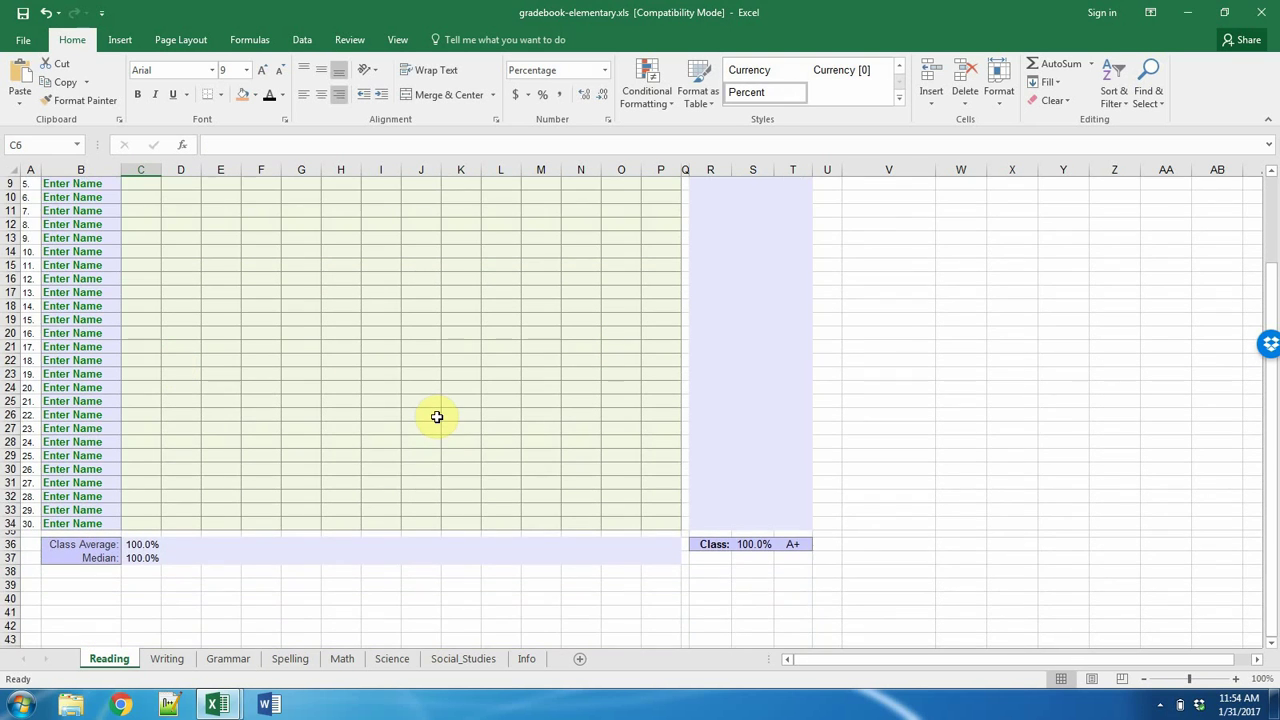
{"action": "left_click", "coordinate": [436, 425]}
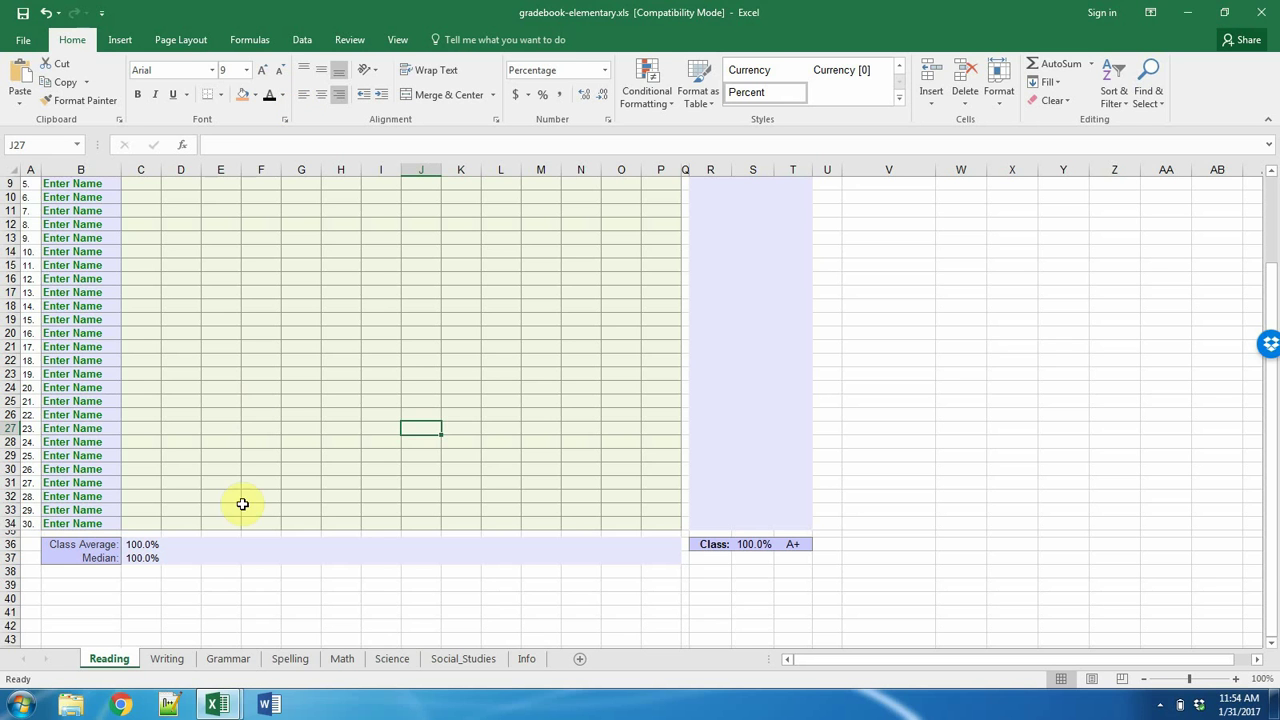
Step: Look at the totals in the Book2 workbook, and return to the gradebook-elementary workbook
{"action": "left_click", "coordinate": [217, 705]}
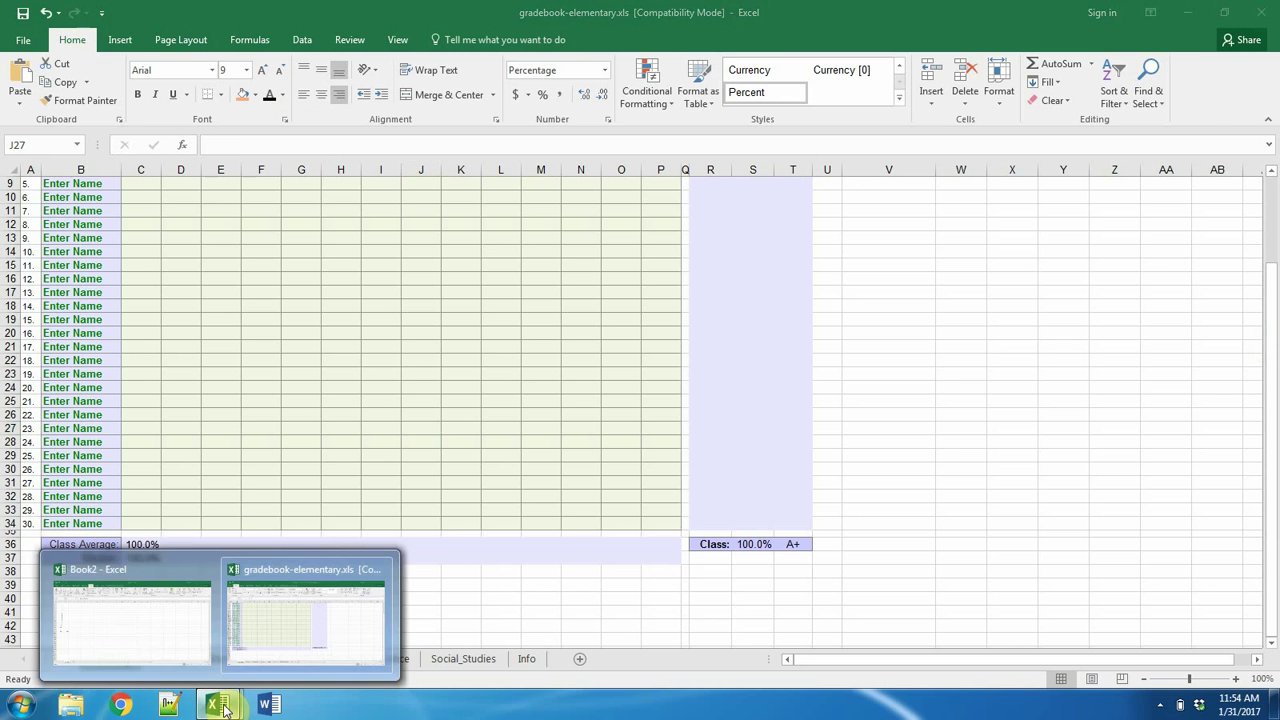
{"action": "left_click", "coordinate": [145, 627]}
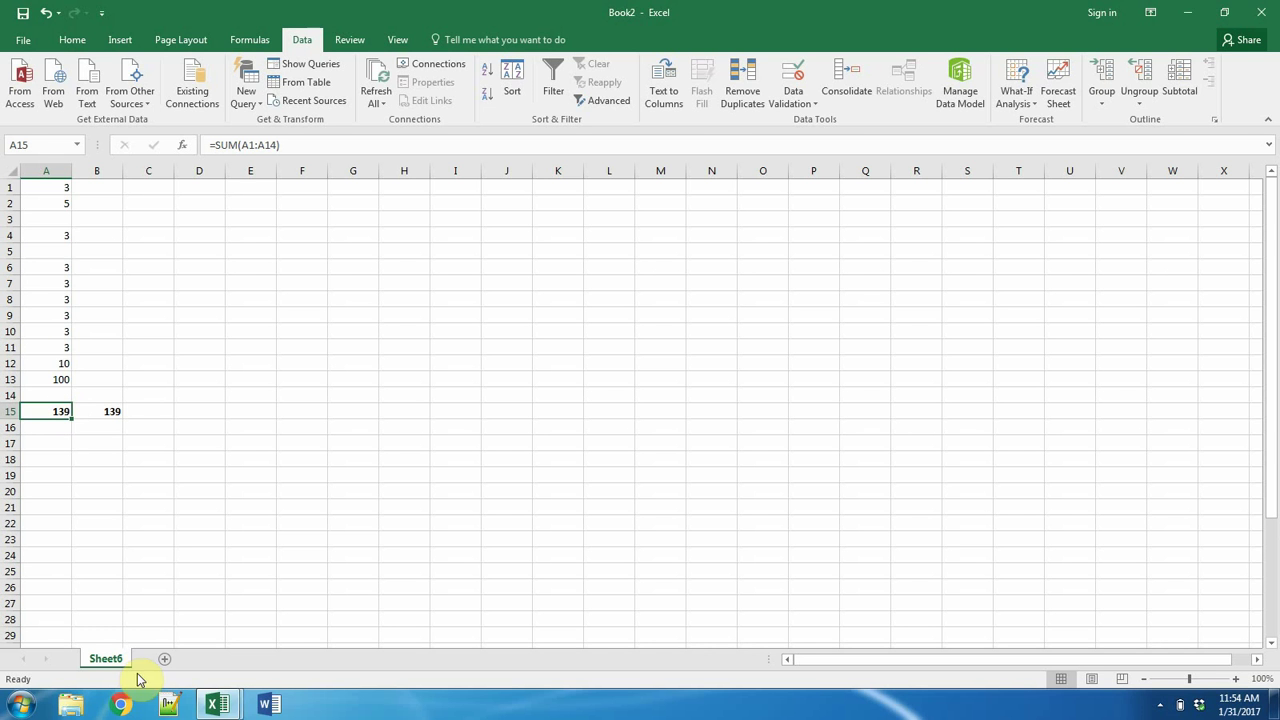
{"action": "mouse_move", "coordinate": [216, 704]}
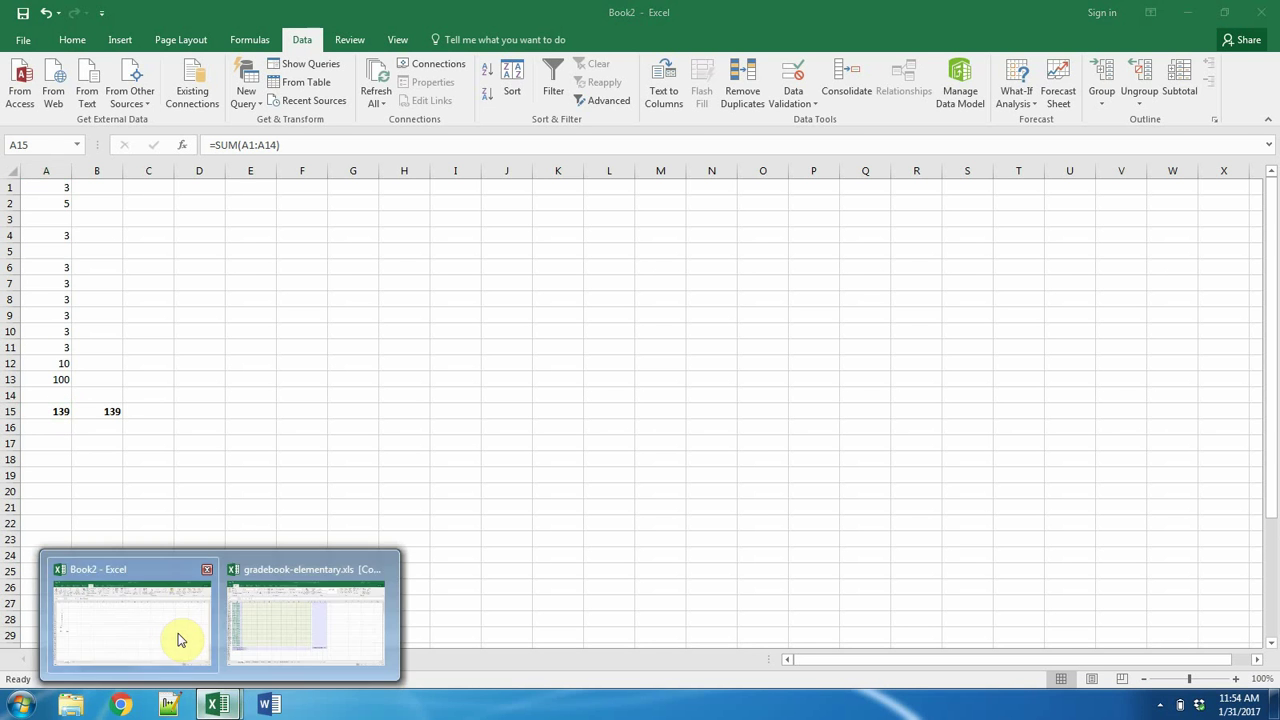
{"action": "left_click", "coordinate": [343, 600]}
Step: Delete rows 12 through 26 from the Reading sheet's student list
{"action": "scroll", "coordinate": [322, 358], "scroll_direction": "up", "scroll_amount": 3}
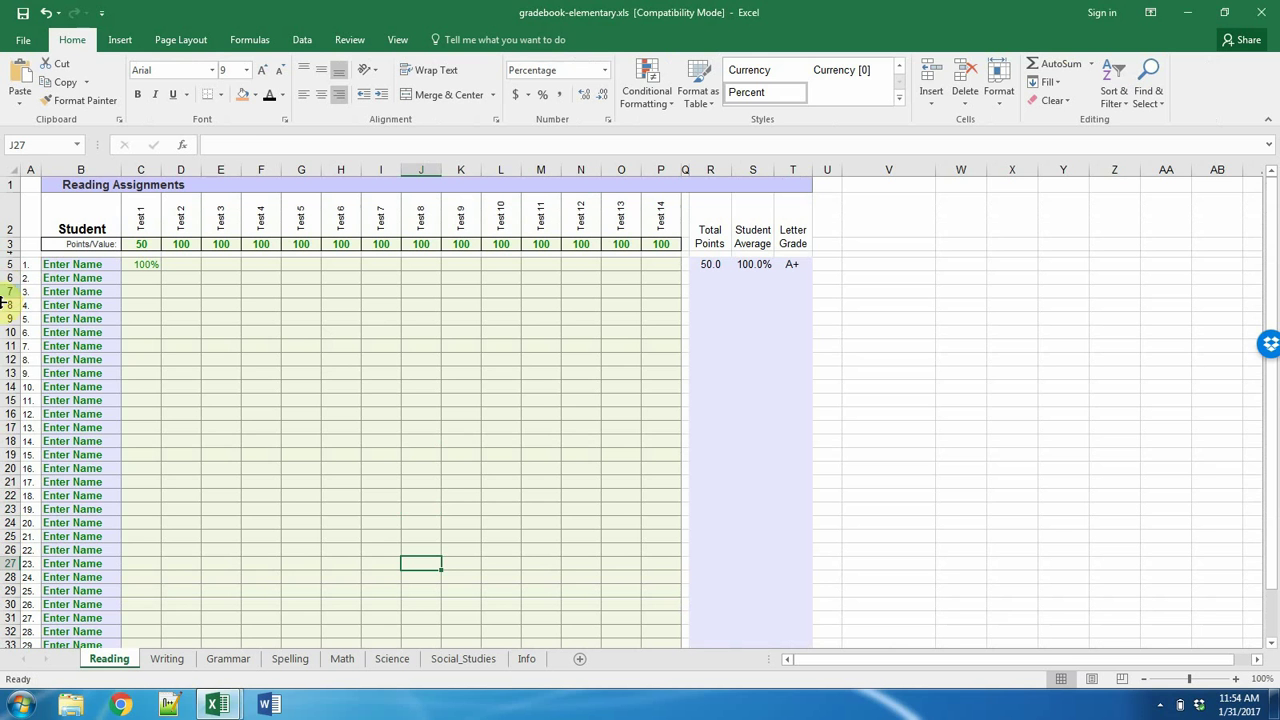
{"action": "left_click", "coordinate": [11, 360]}
{"action": "left_click_drag", "start_coordinate": [11, 360], "coordinate": [11, 550]}
{"action": "right_click", "coordinate": [5, 540]}
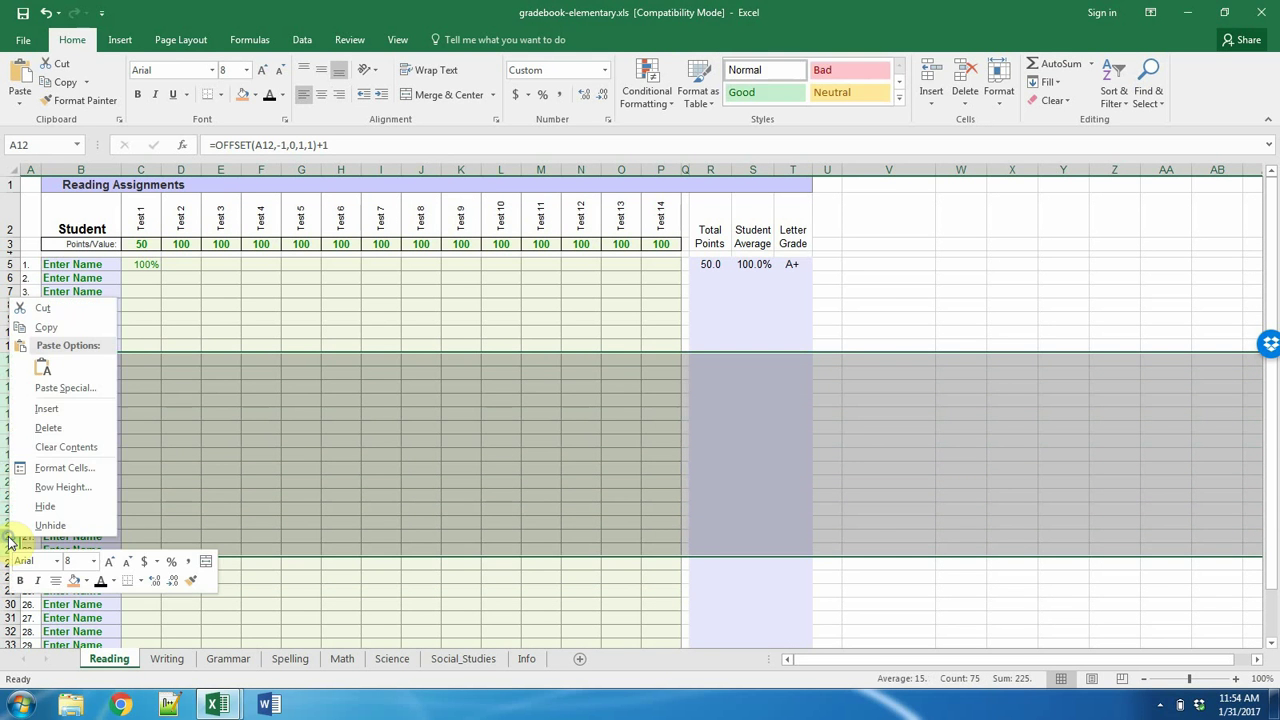
{"action": "left_click", "coordinate": [53, 428]}
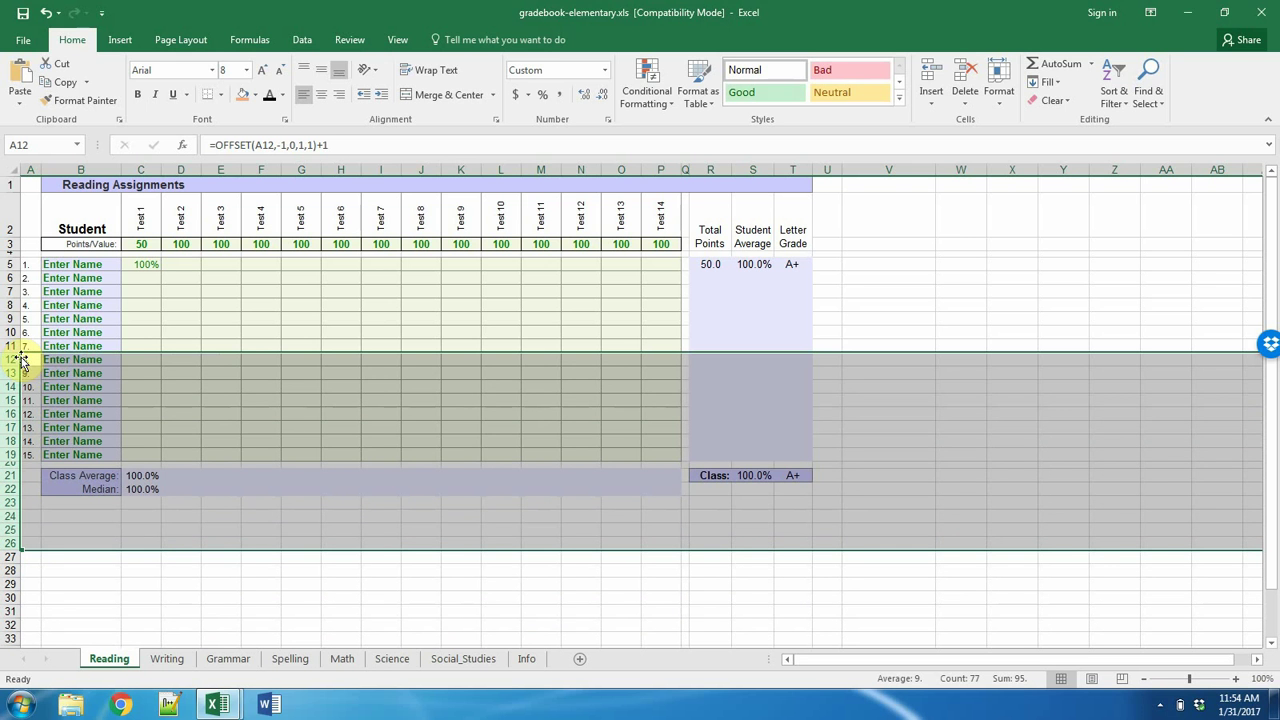
Step: Delete student rows 7 through 19, keeping only the first two students
{"action": "left_click_drag", "start_coordinate": [10, 290], "coordinate": [10, 444]}
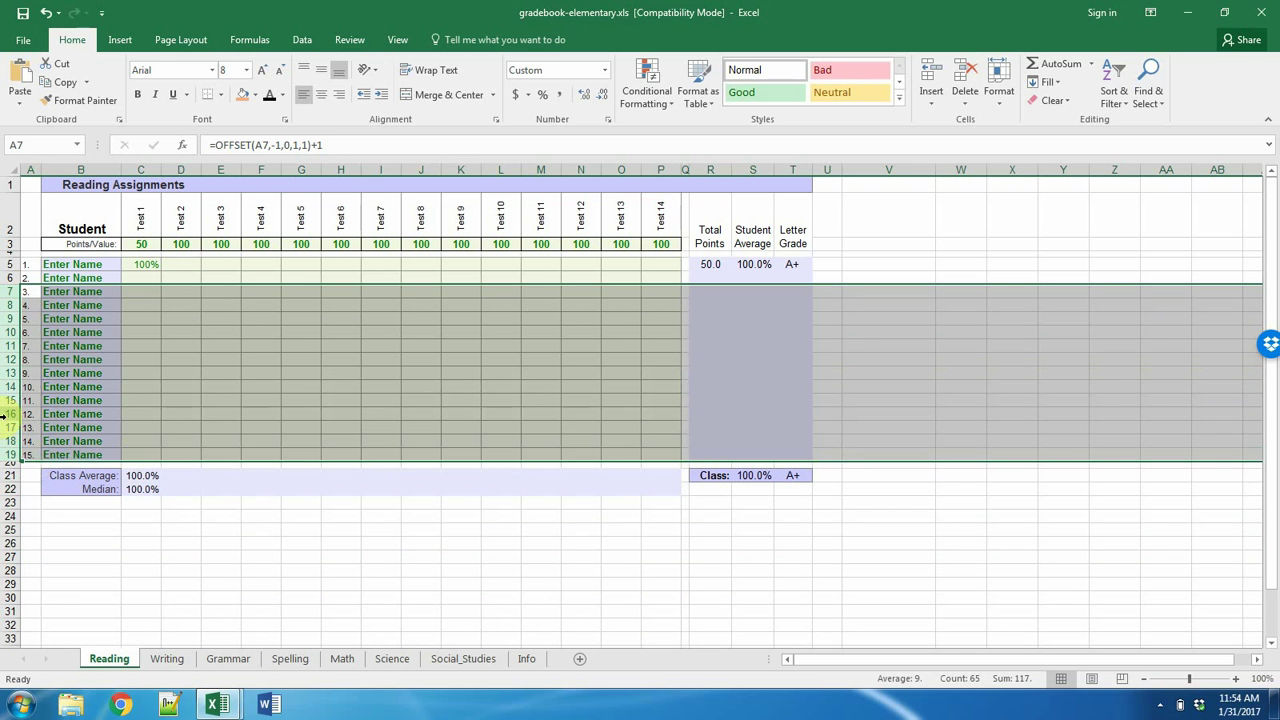
{"action": "right_click", "coordinate": [10, 418]}
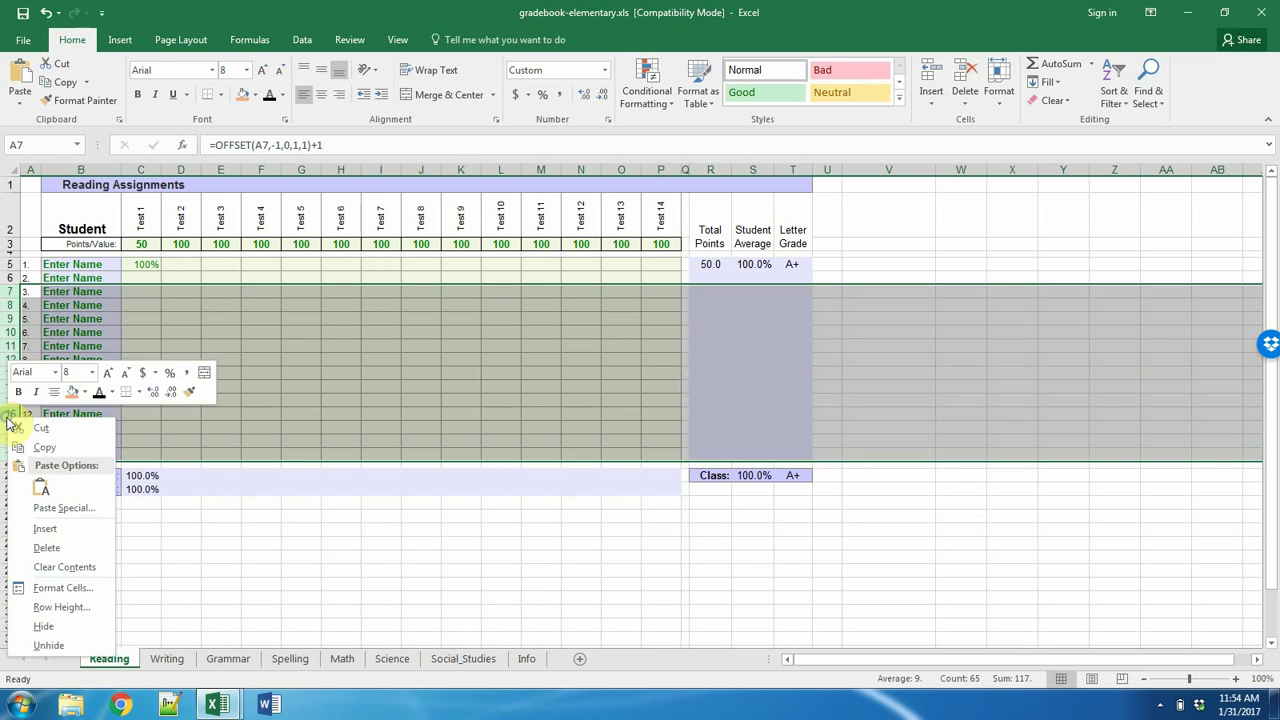
{"action": "left_click", "coordinate": [42, 547]}
{"action": "left_click", "coordinate": [141, 411]}
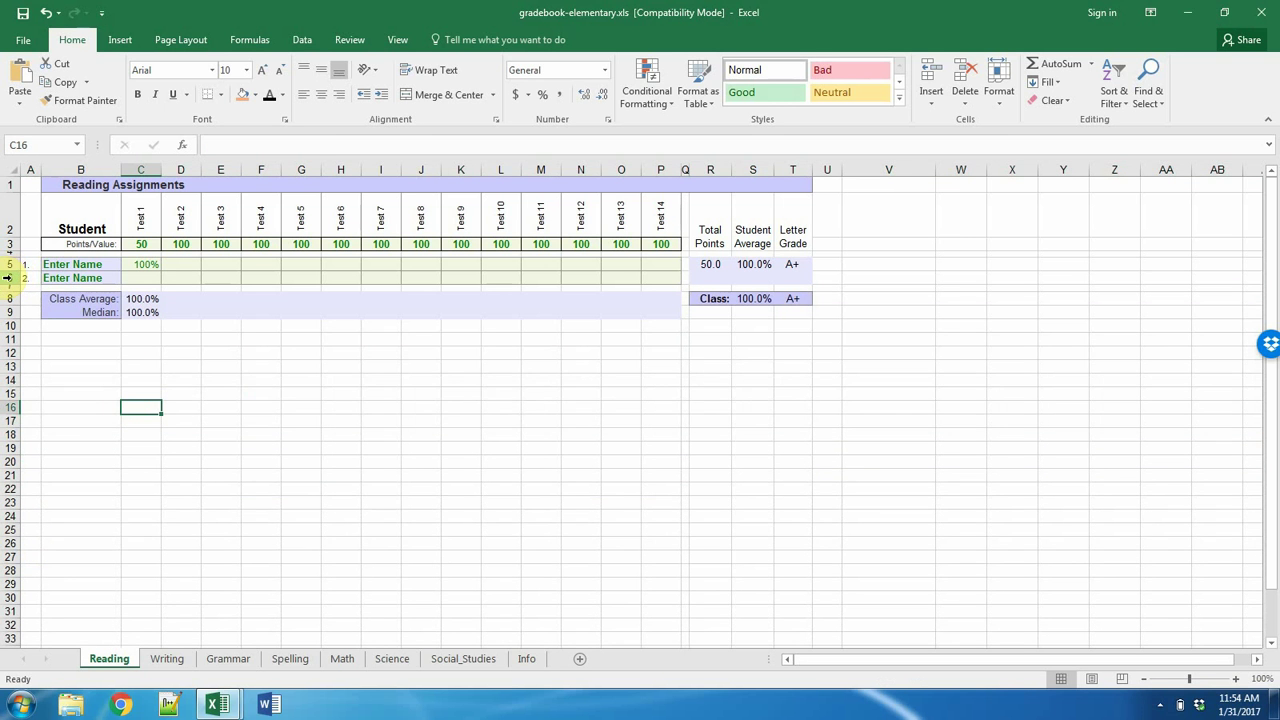
Step: Insert one blank row at row 6, between the two remaining students
{"action": "right_click", "coordinate": [8, 277]}
{"action": "left_click", "coordinate": [48, 391]}
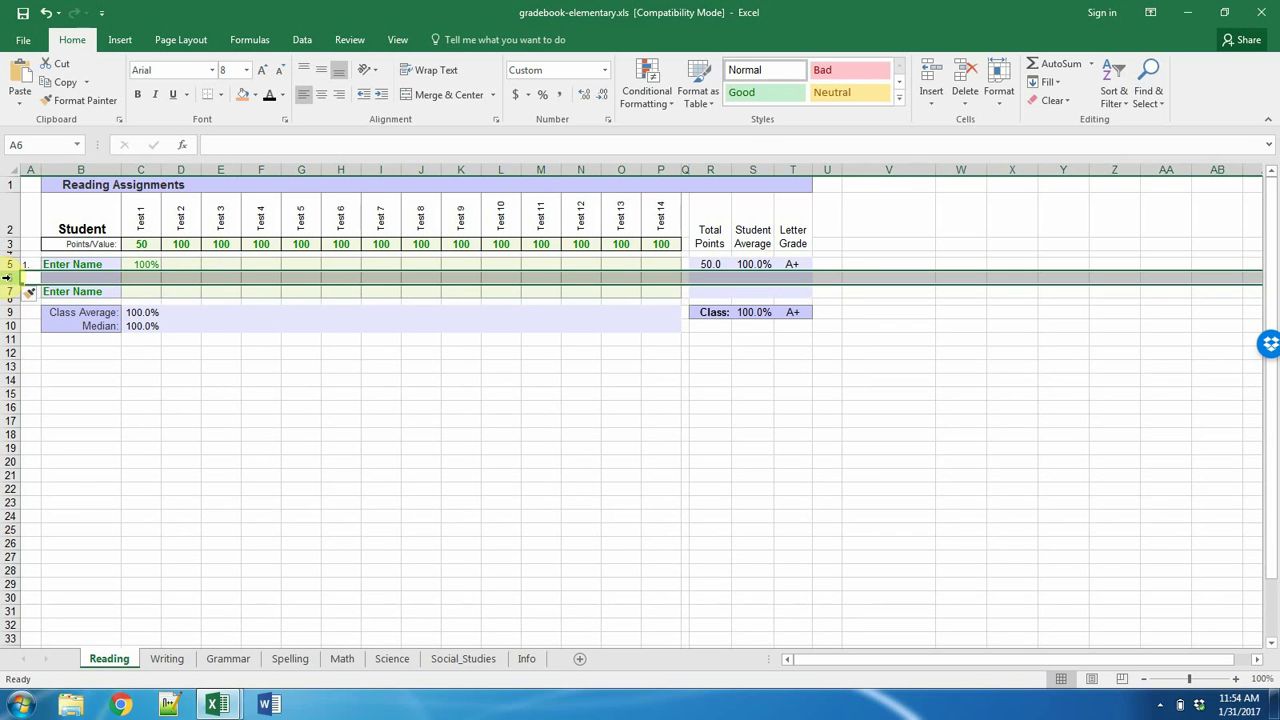
{"action": "left_click", "coordinate": [110, 290]}
{"action": "left_click", "coordinate": [85, 421]}
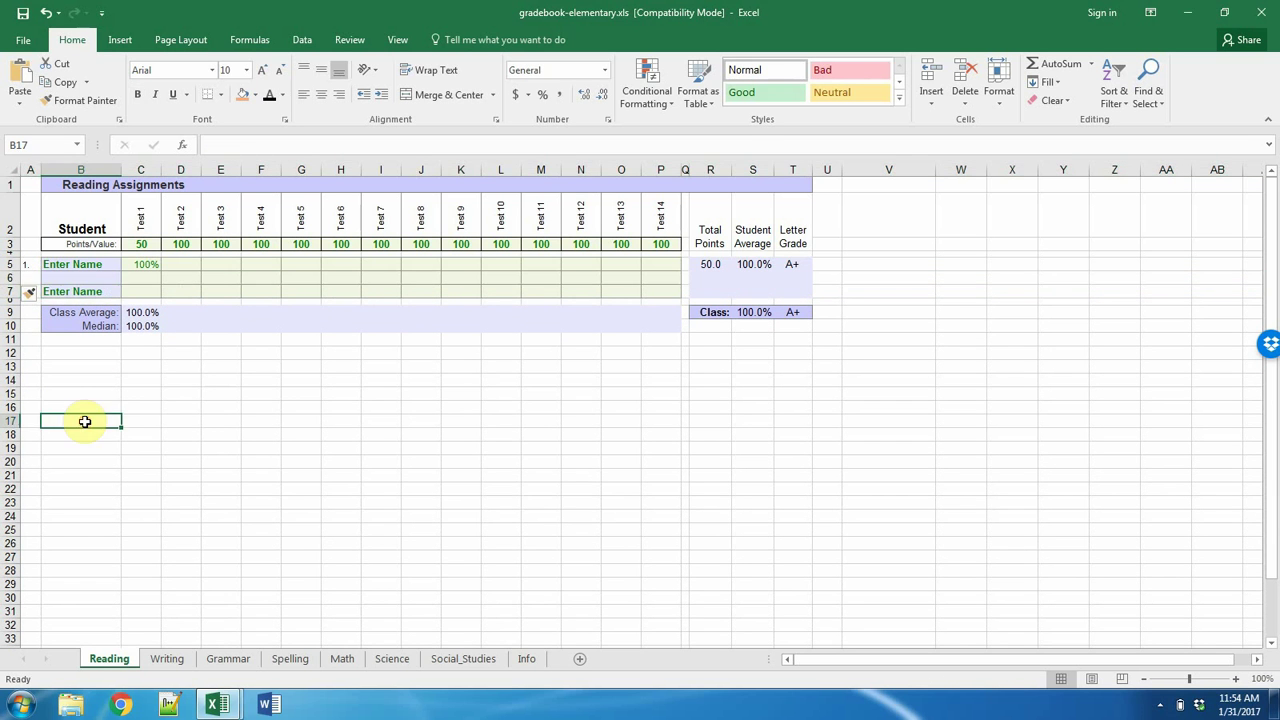
Step: Insert 12 more blank rows at rows 6 through 17, above the last student row
{"action": "left_click_drag", "start_coordinate": [12, 278], "coordinate": [16, 407]}
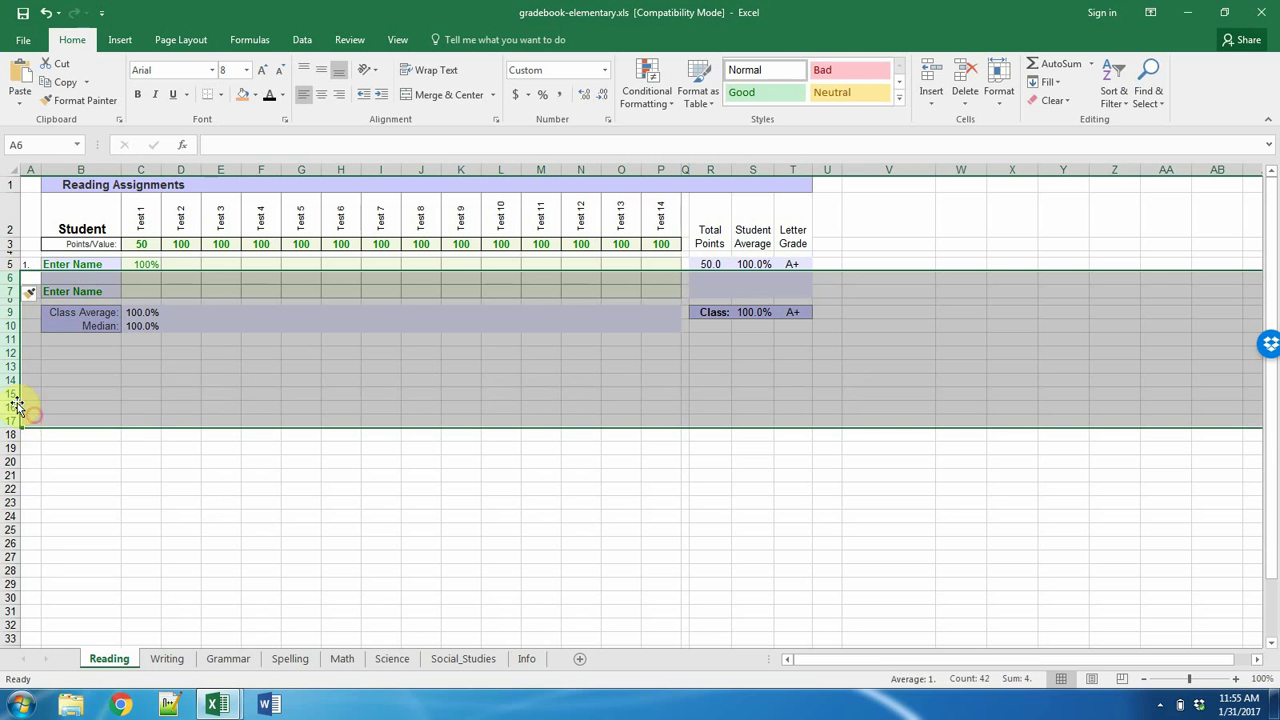
{"action": "right_click", "coordinate": [16, 407]}
{"action": "left_click", "coordinate": [55, 512]}
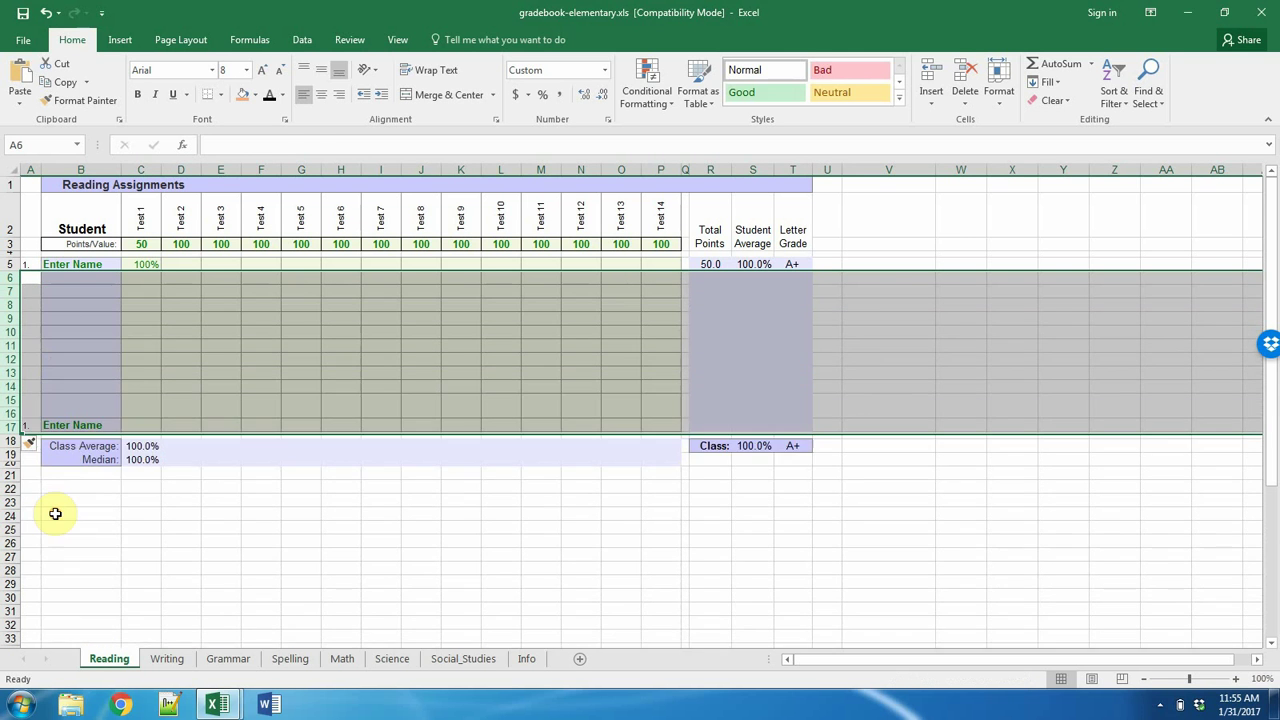
Step: Fill the row-numbering formula from A5 down through A19 to number every student row on the Reading sheet
{"action": "left_click", "coordinate": [209, 442]}
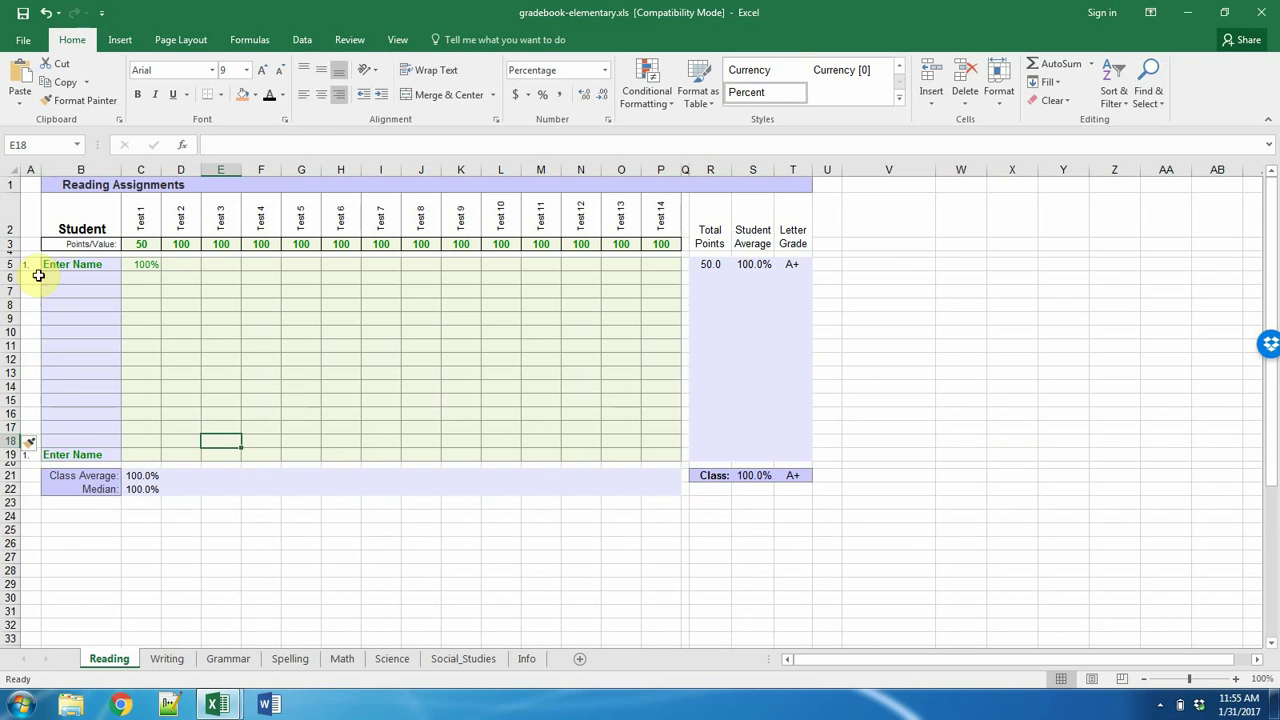
{"action": "left_click", "coordinate": [30, 265]}
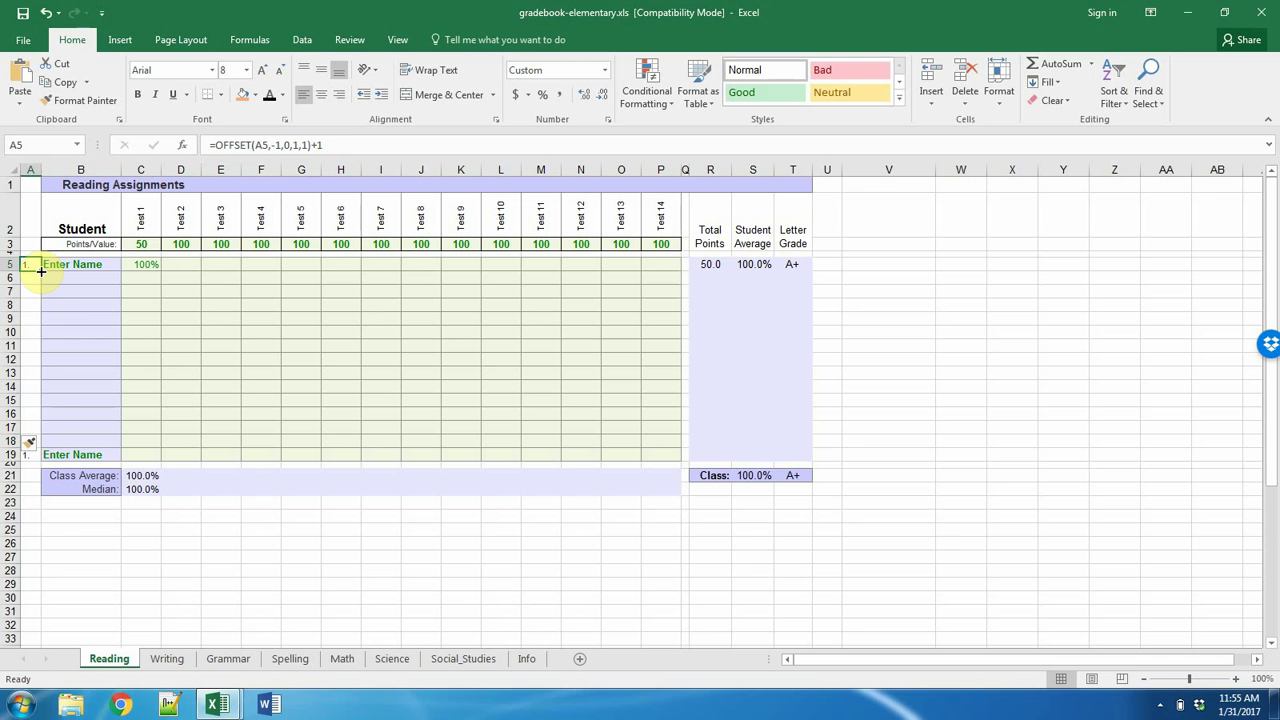
{"action": "left_click_drag", "start_coordinate": [40, 270], "coordinate": [35, 460]}
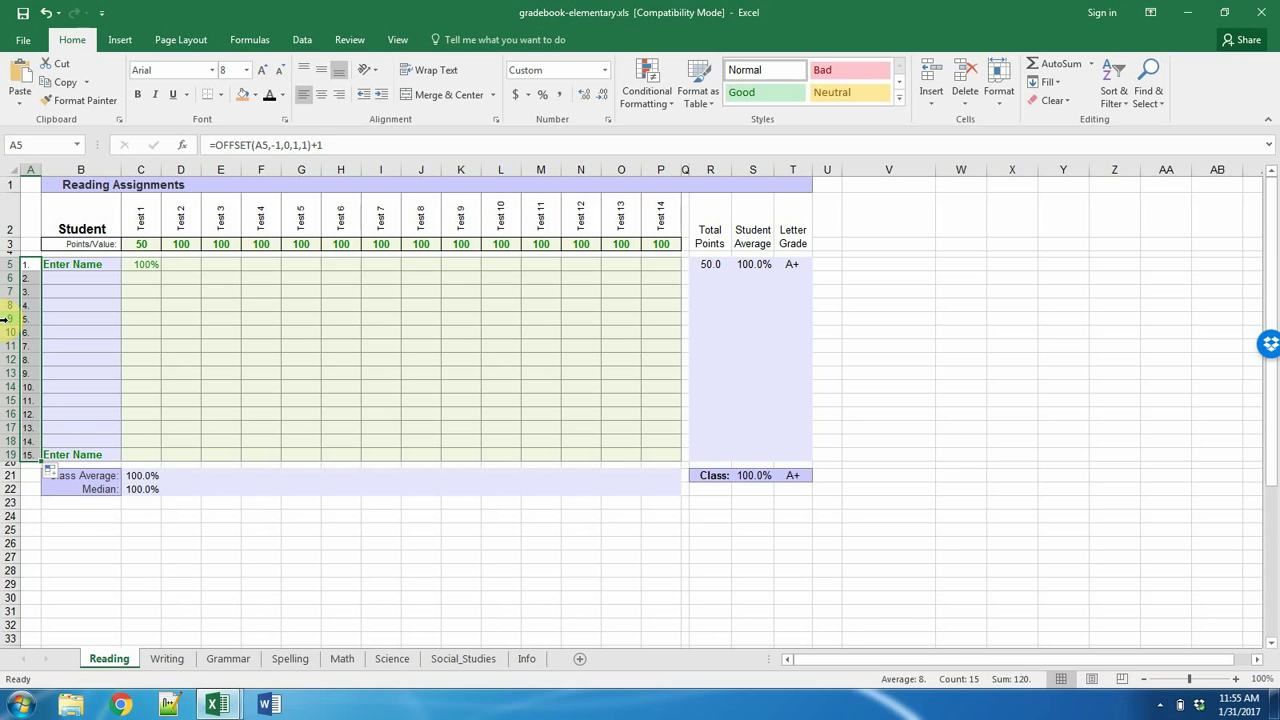
Step: Insert seven blank rows at rows 9 through 15 and fill the numbering formula from A8 down through A16
{"action": "left_click_drag", "start_coordinate": [11, 320], "coordinate": [13, 391]}
{"action": "right_click", "coordinate": [13, 391]}
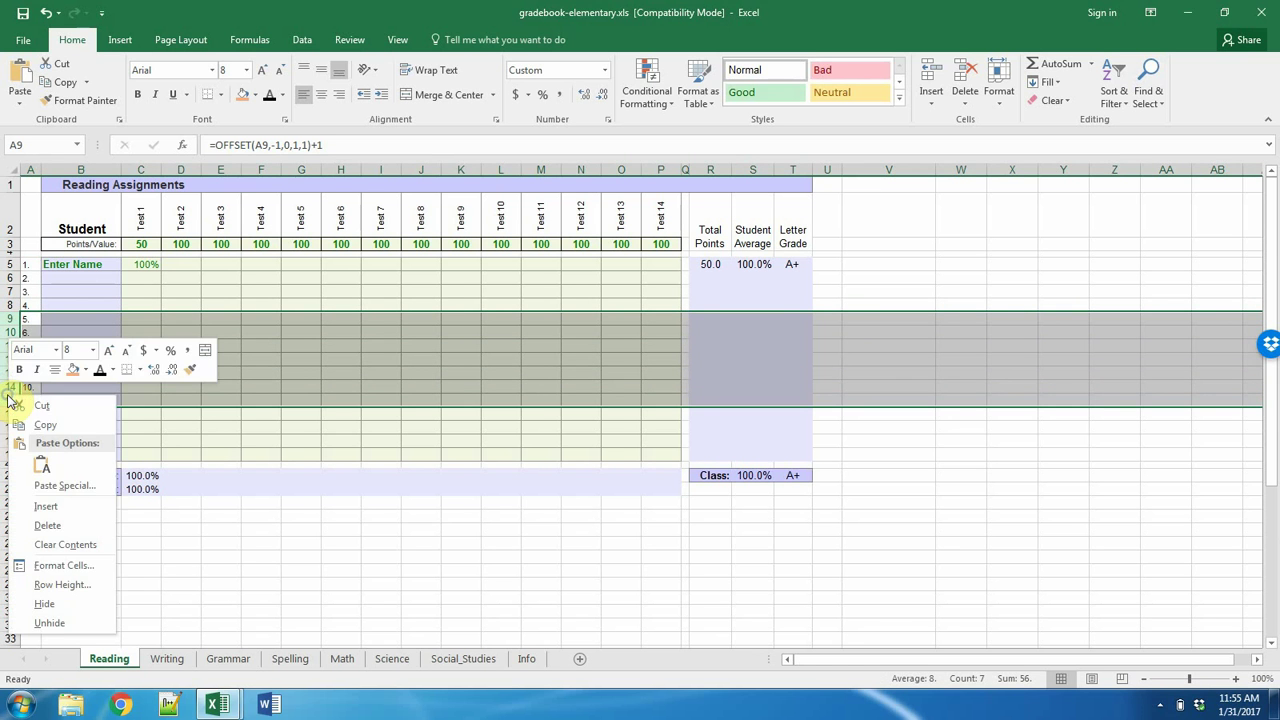
{"action": "left_click", "coordinate": [45, 506]}
{"action": "left_click", "coordinate": [25, 304]}
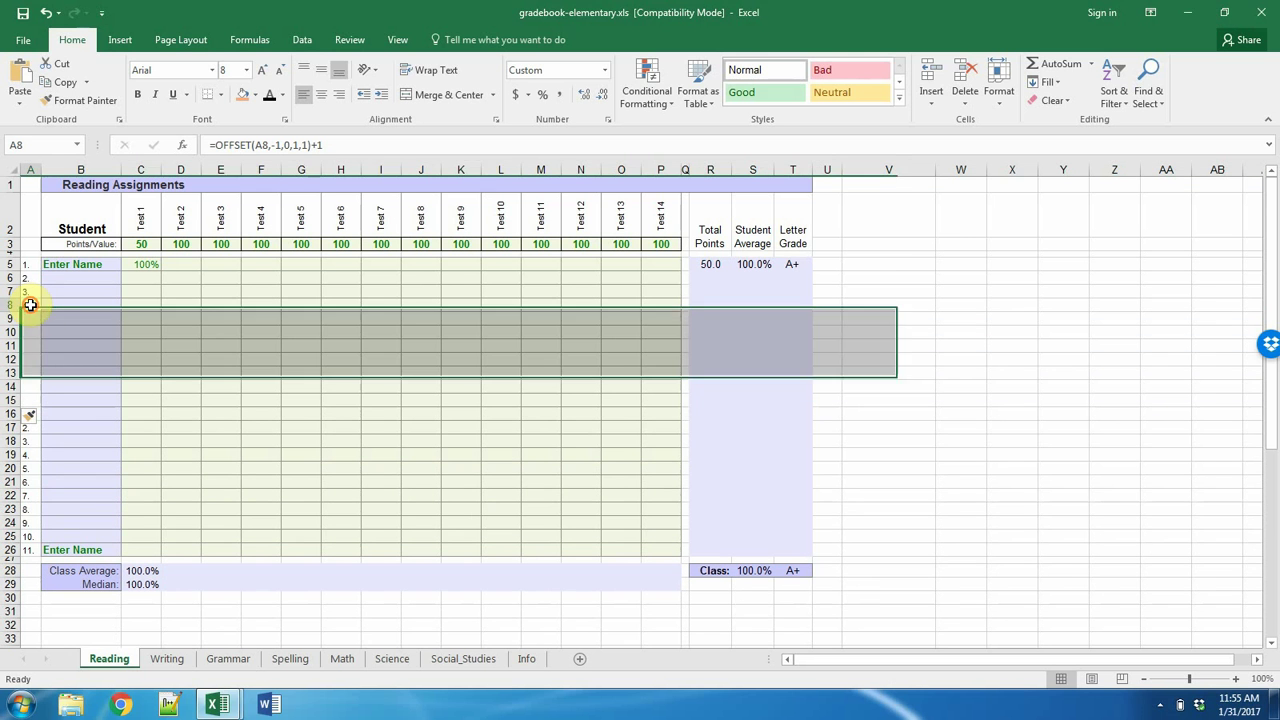
{"action": "left_click_drag", "start_coordinate": [40, 311], "coordinate": [35, 425]}
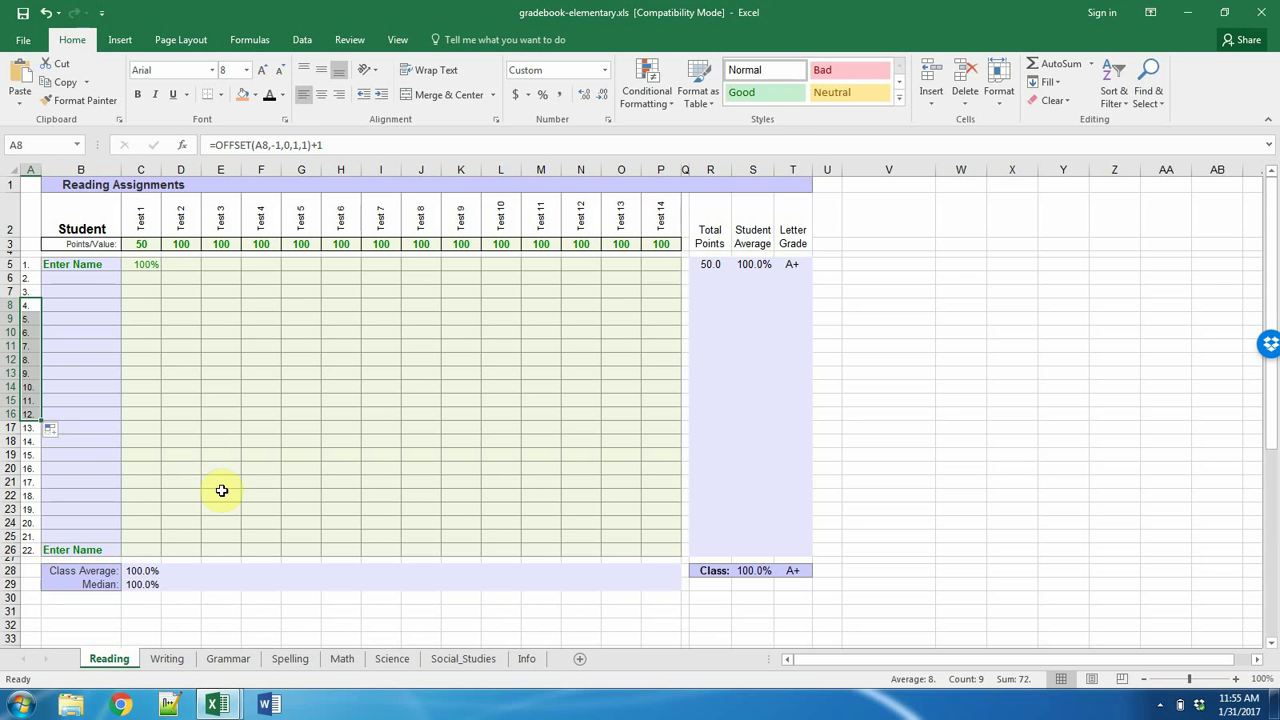
Step: Switch to the Book2 workbook and delete all cells on Sheet6
{"action": "mouse_move", "coordinate": [215, 705]}
{"action": "left_click", "coordinate": [131, 638]}
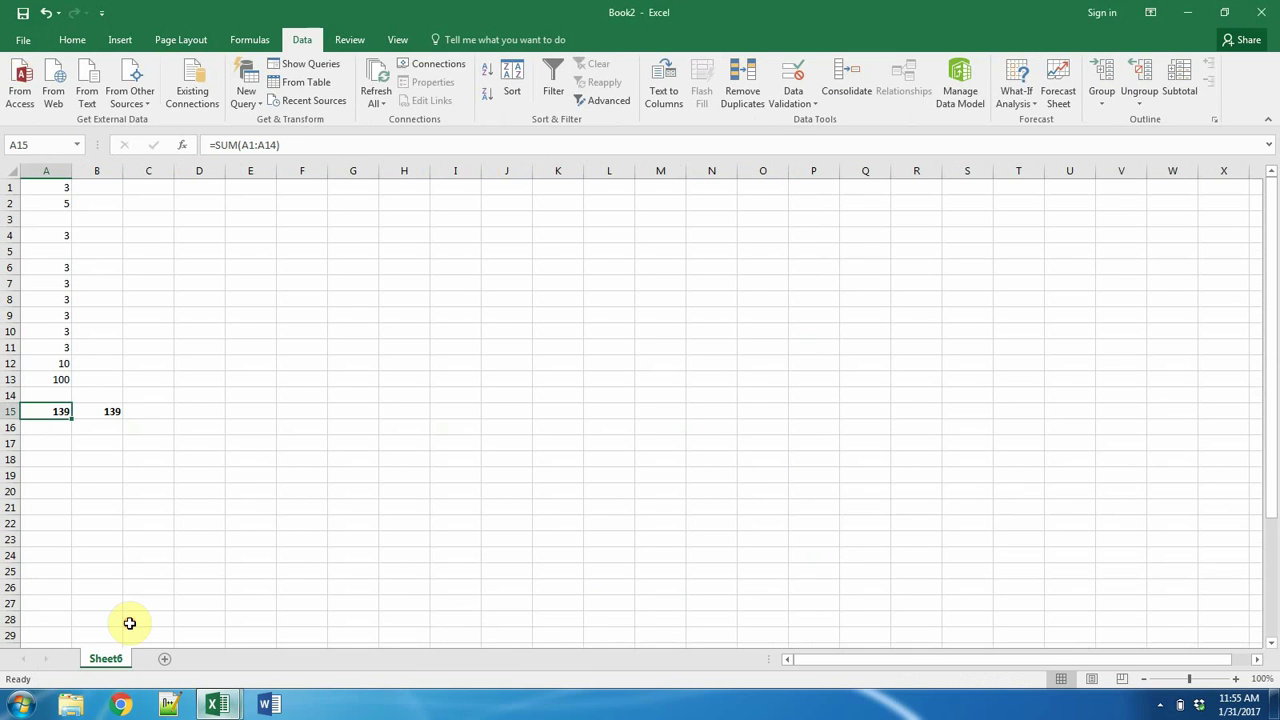
{"action": "left_click", "coordinate": [7, 170]}
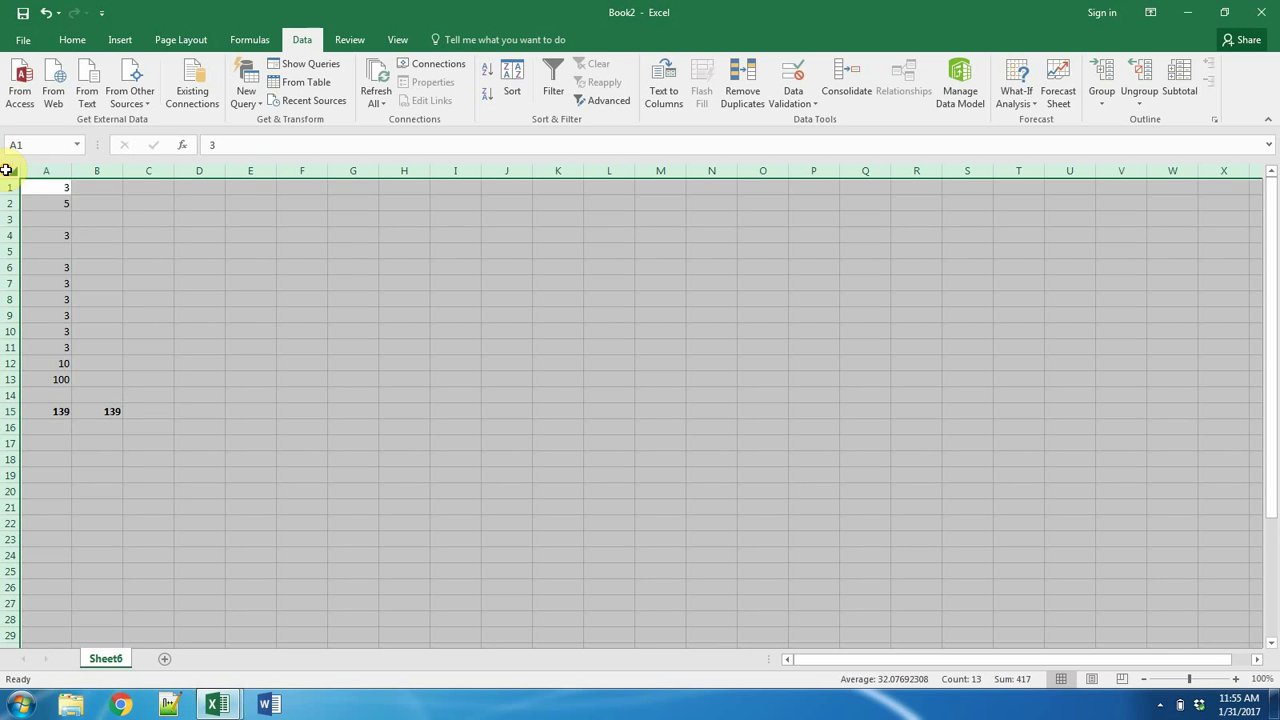
{"action": "right_click", "coordinate": [15, 171]}
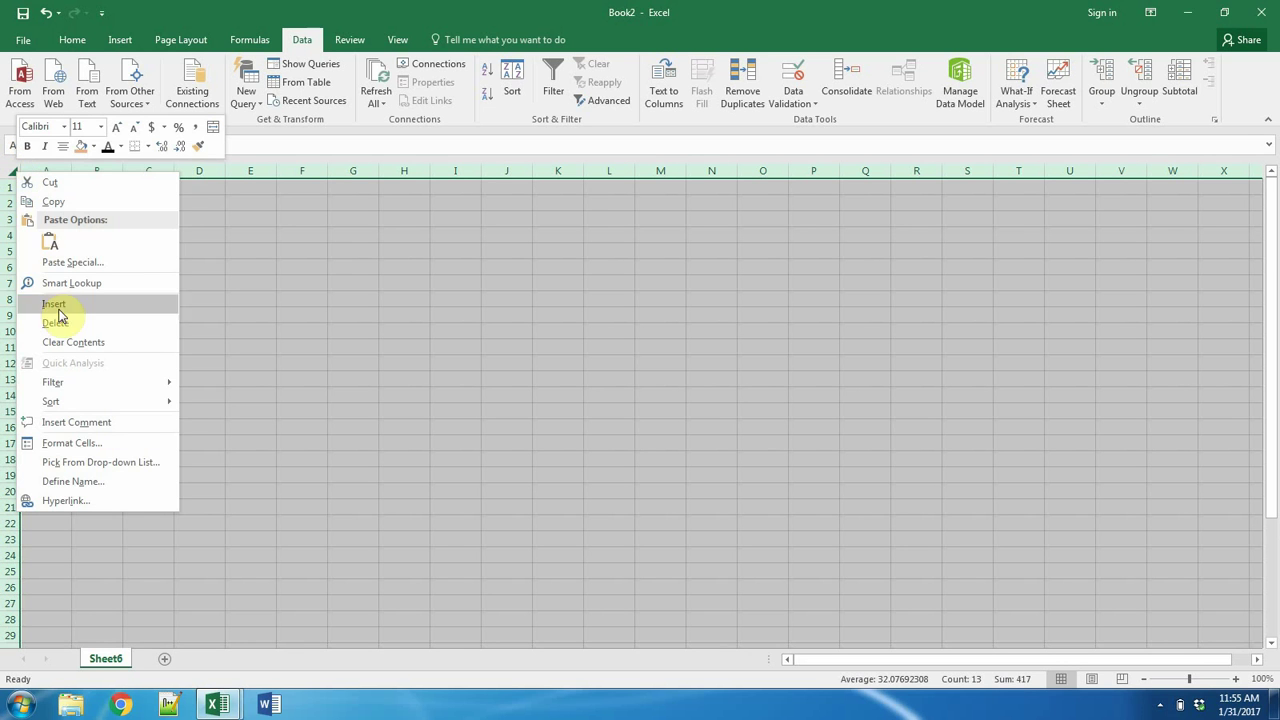
{"action": "left_click", "coordinate": [57, 316]}
Step: Enter 1900 in A1 and 1901 in B1, and extend the year series across row 1 through T1
{"action": "left_click", "coordinate": [39, 185]}
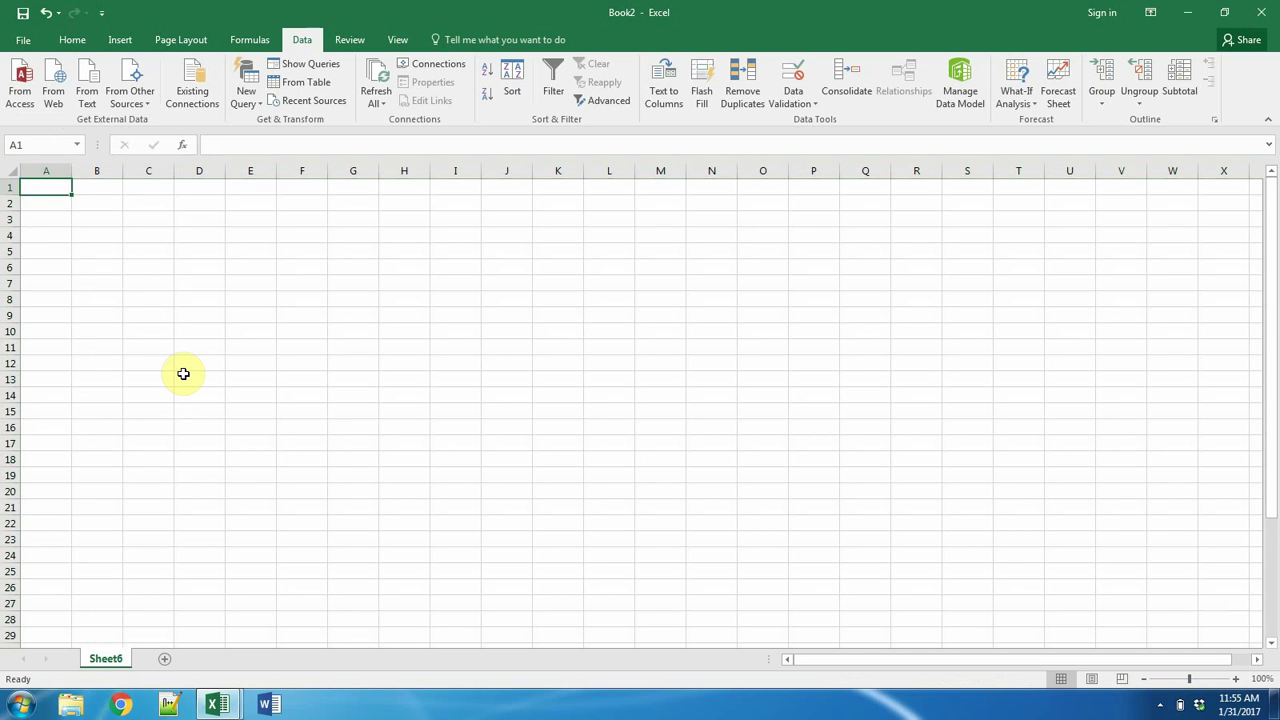
{"action": "type", "text": "1900"}
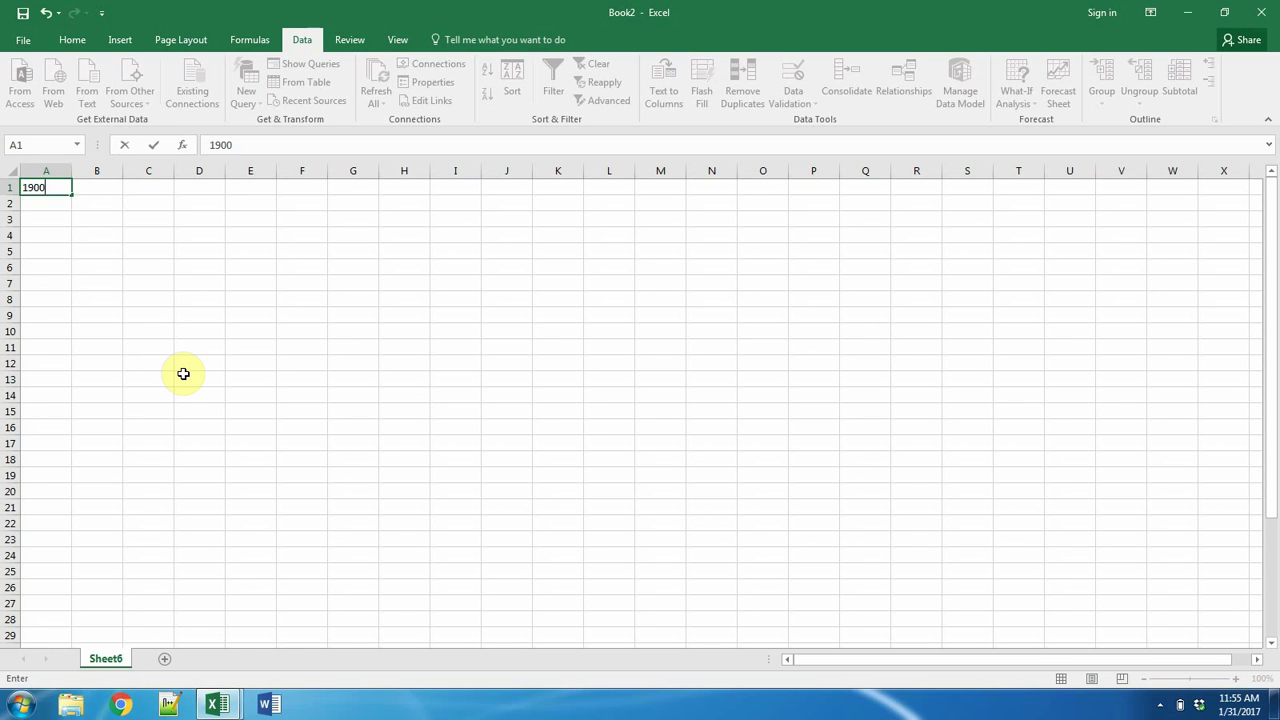
{"action": "key", "text": "Tab"}
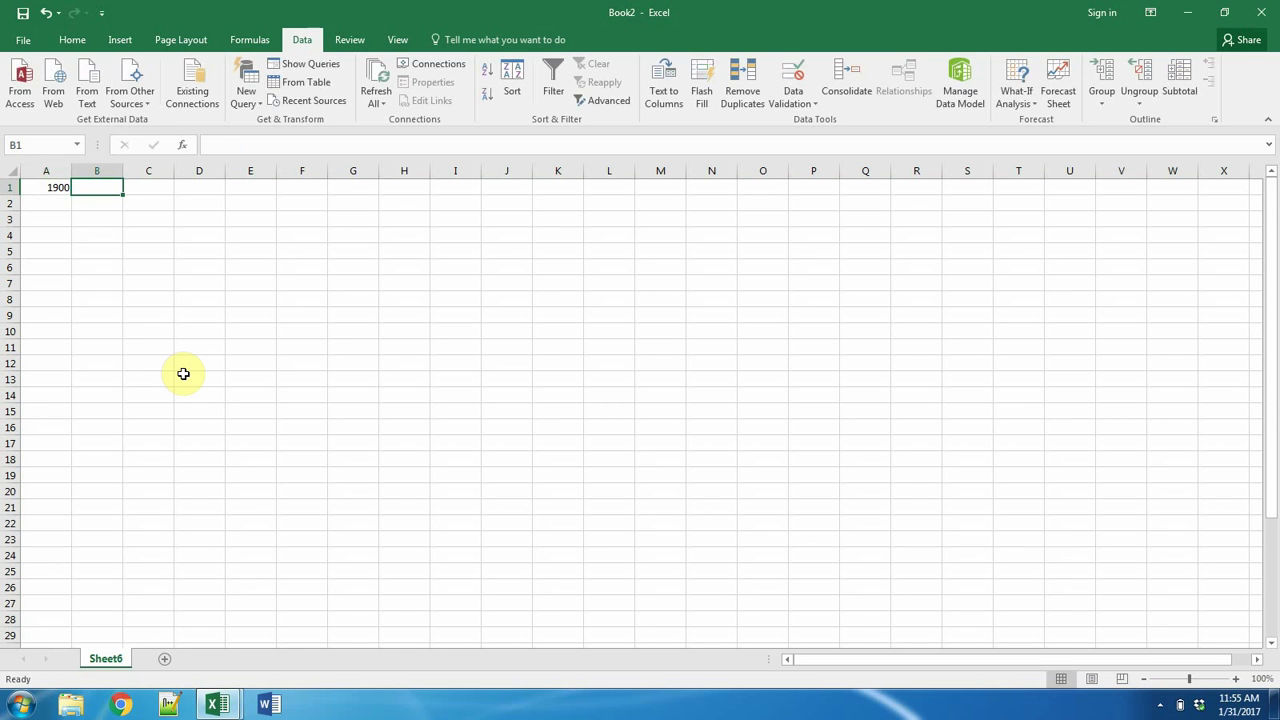
{"action": "type", "text": "1901"}
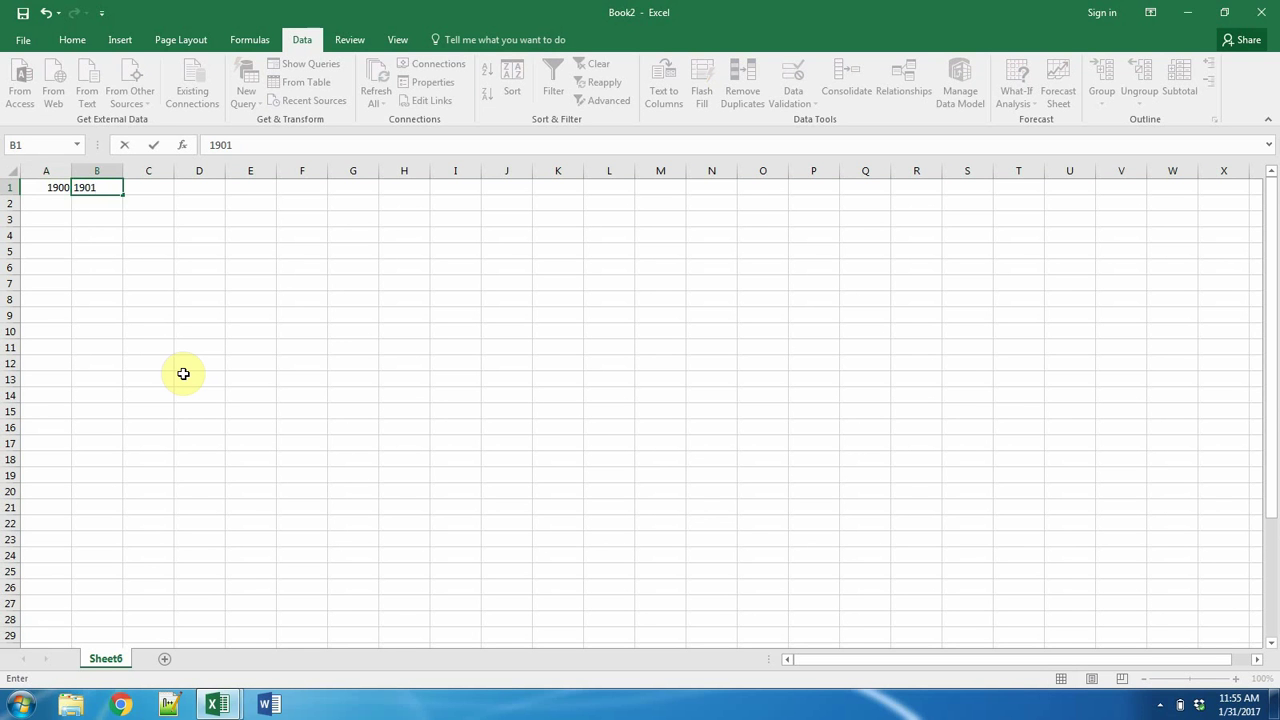
{"action": "key", "text": "Return"}
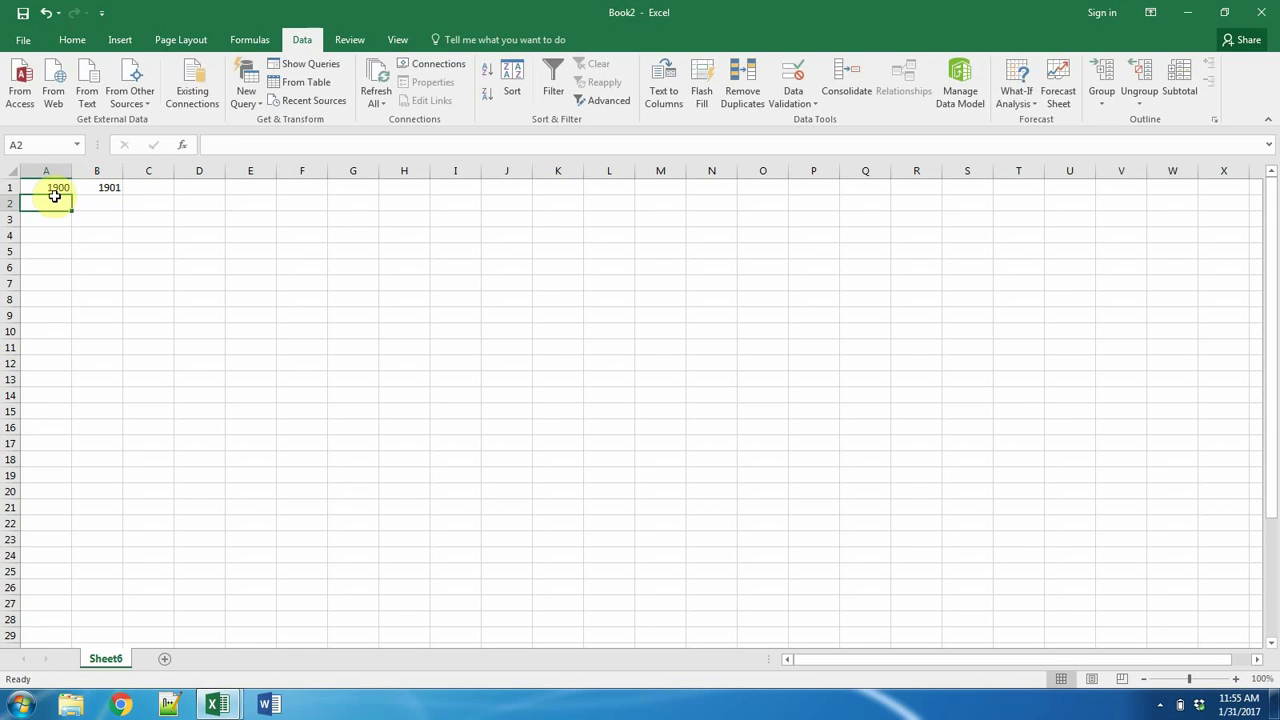
{"action": "left_click_drag", "start_coordinate": [54, 190], "coordinate": [1034, 209]}
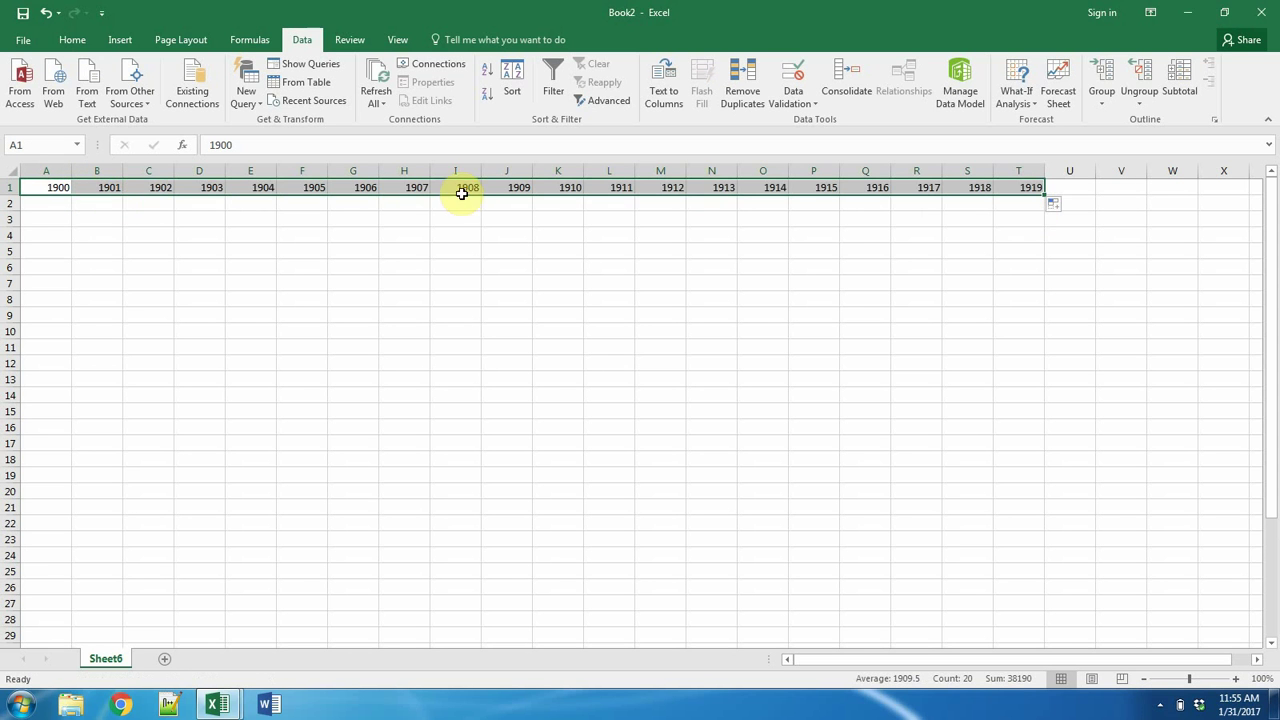
Step: Enter January in A2 and fill the month series across through M2 and down through A18
{"action": "left_click", "coordinate": [52, 207]}
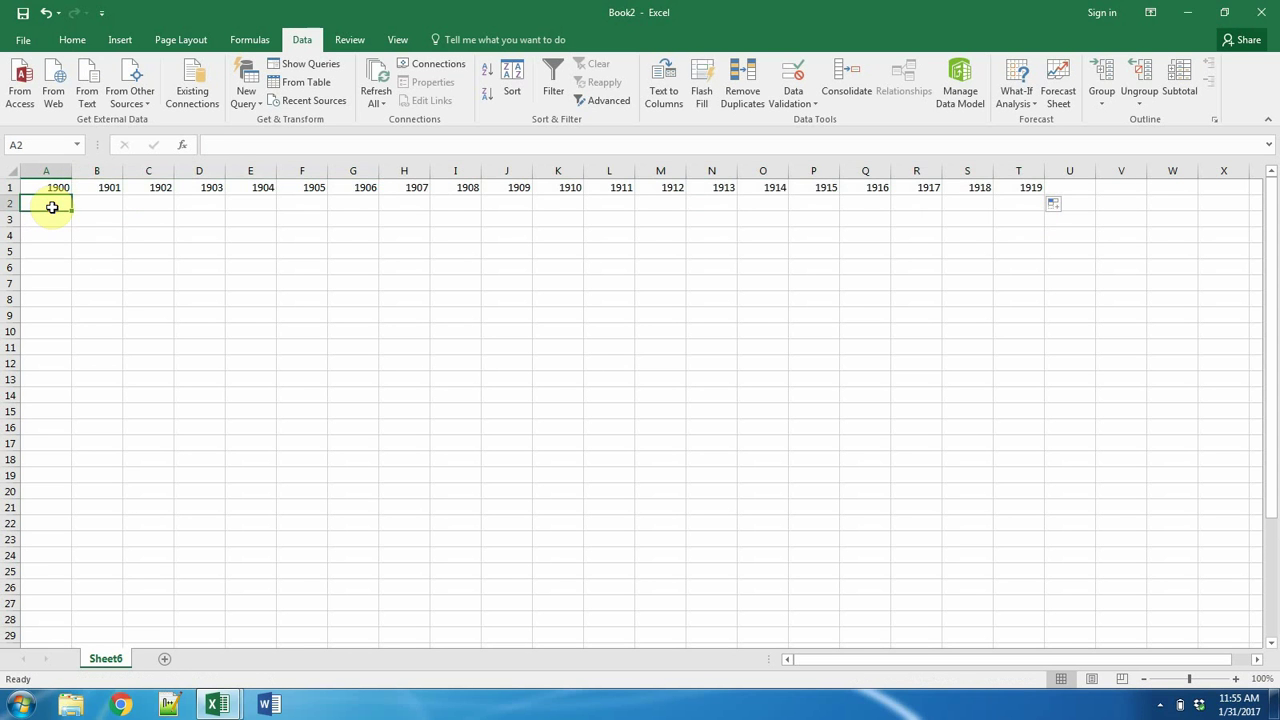
{"action": "type", "text": "January"}
{"action": "key", "text": "Return"}
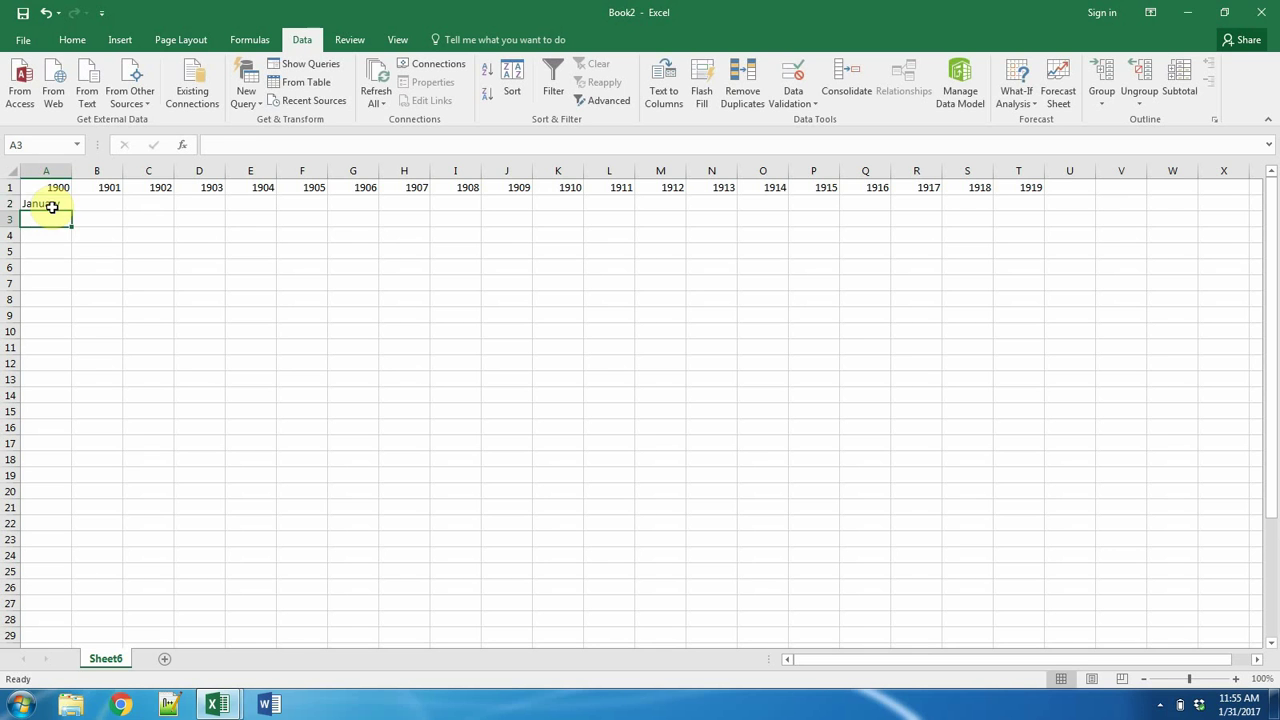
{"action": "left_click", "coordinate": [50, 206]}
{"action": "left_click_drag", "start_coordinate": [71, 211], "coordinate": [671, 297]}
{"action": "left_click", "coordinate": [42, 205]}
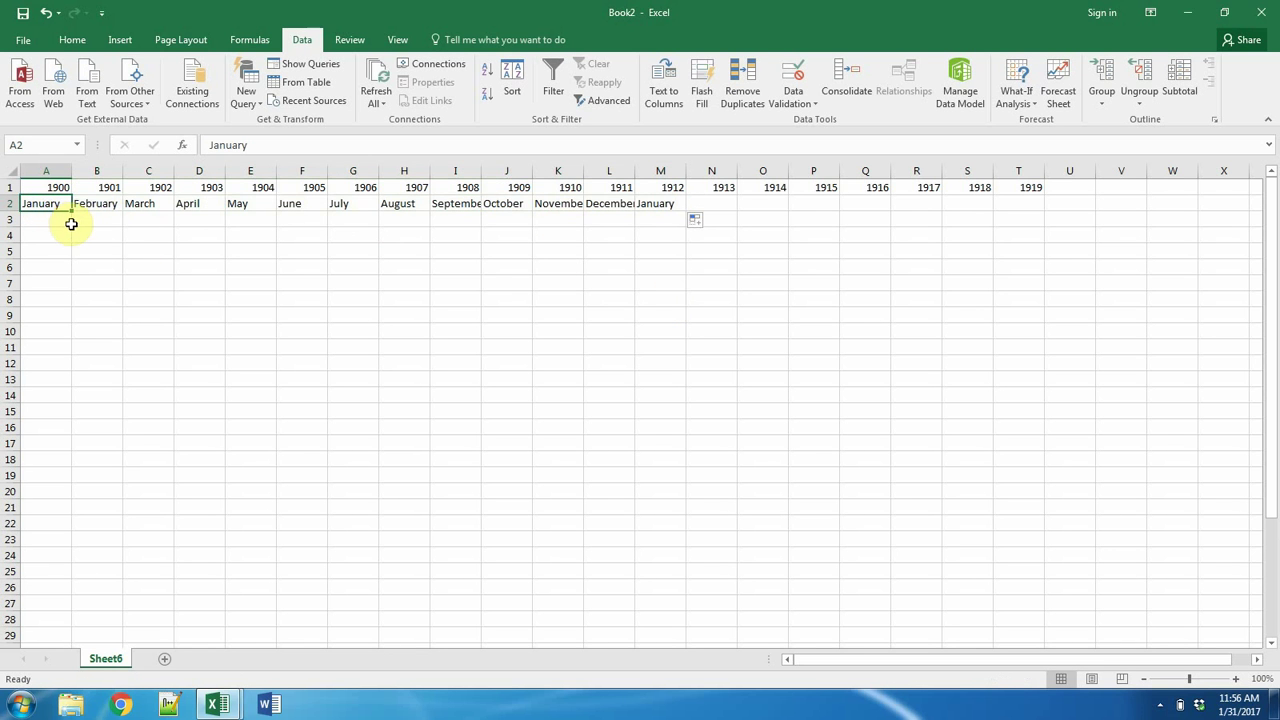
{"action": "left_click_drag", "start_coordinate": [73, 212], "coordinate": [77, 465]}
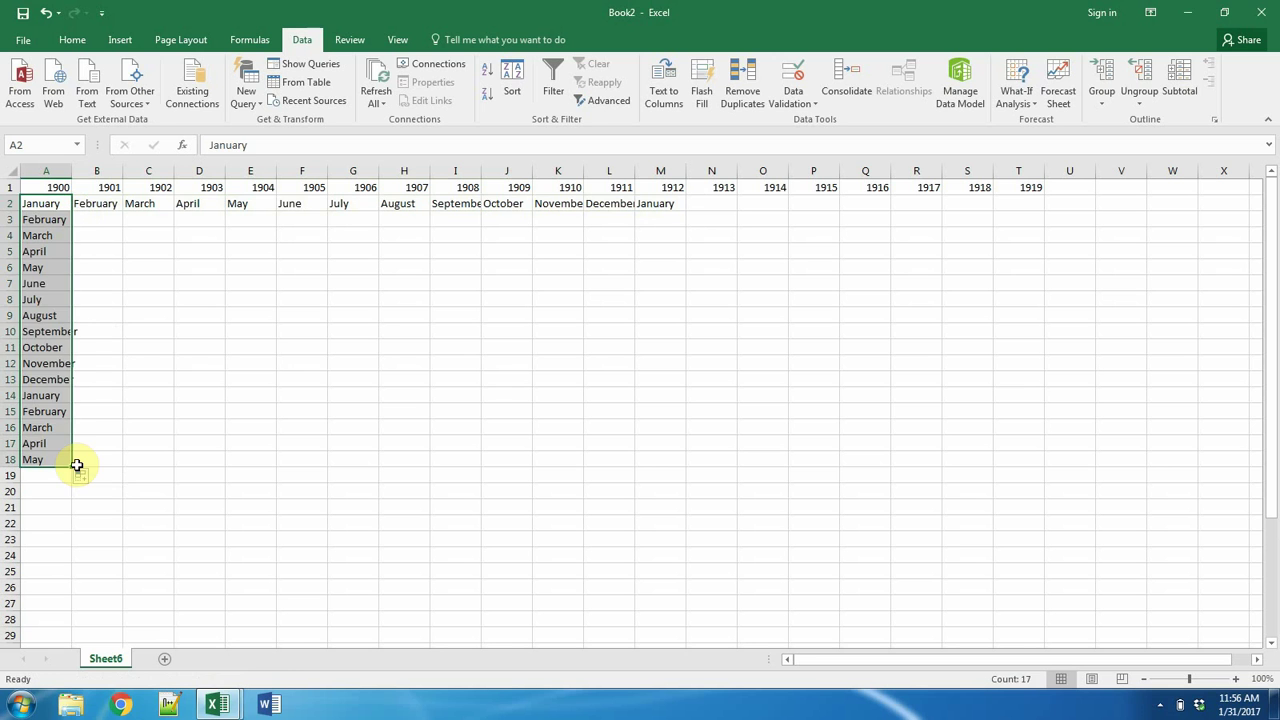
Step: Fill the month series across from August in A9 through I9 and from March in A16 through I16
{"action": "left_click", "coordinate": [58, 317]}
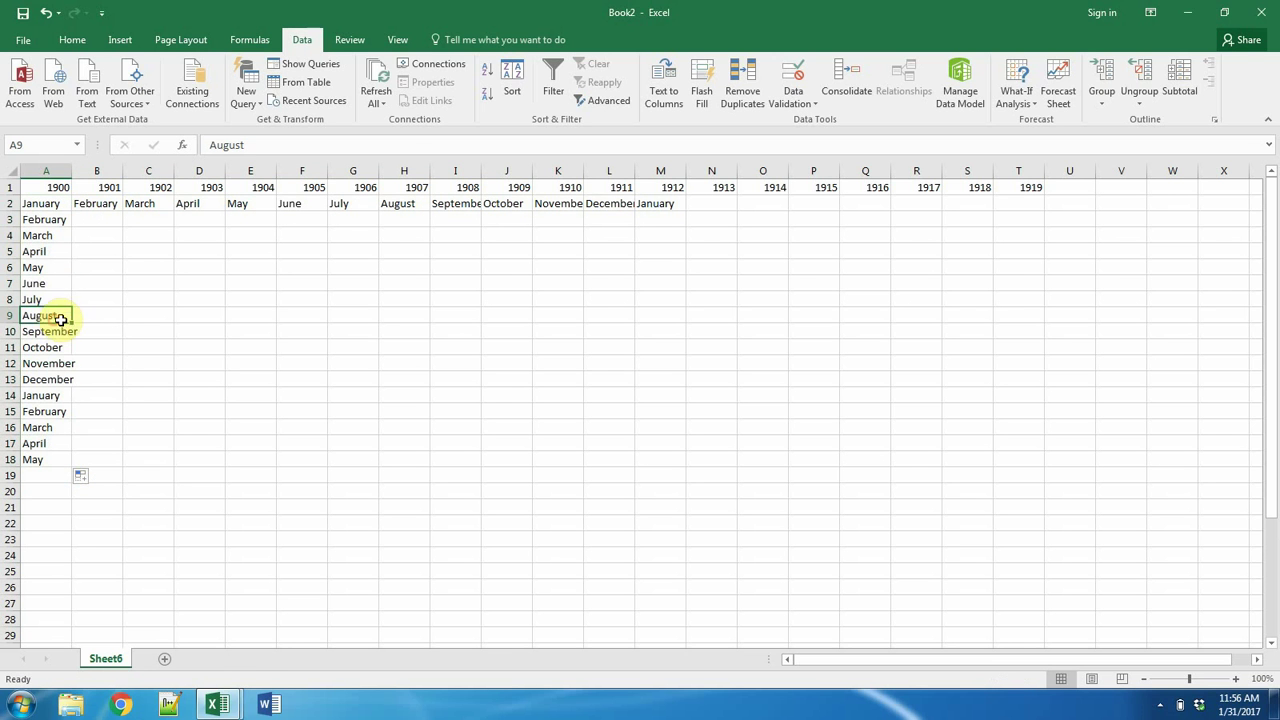
{"action": "left_click_drag", "start_coordinate": [72, 326], "coordinate": [504, 334]}
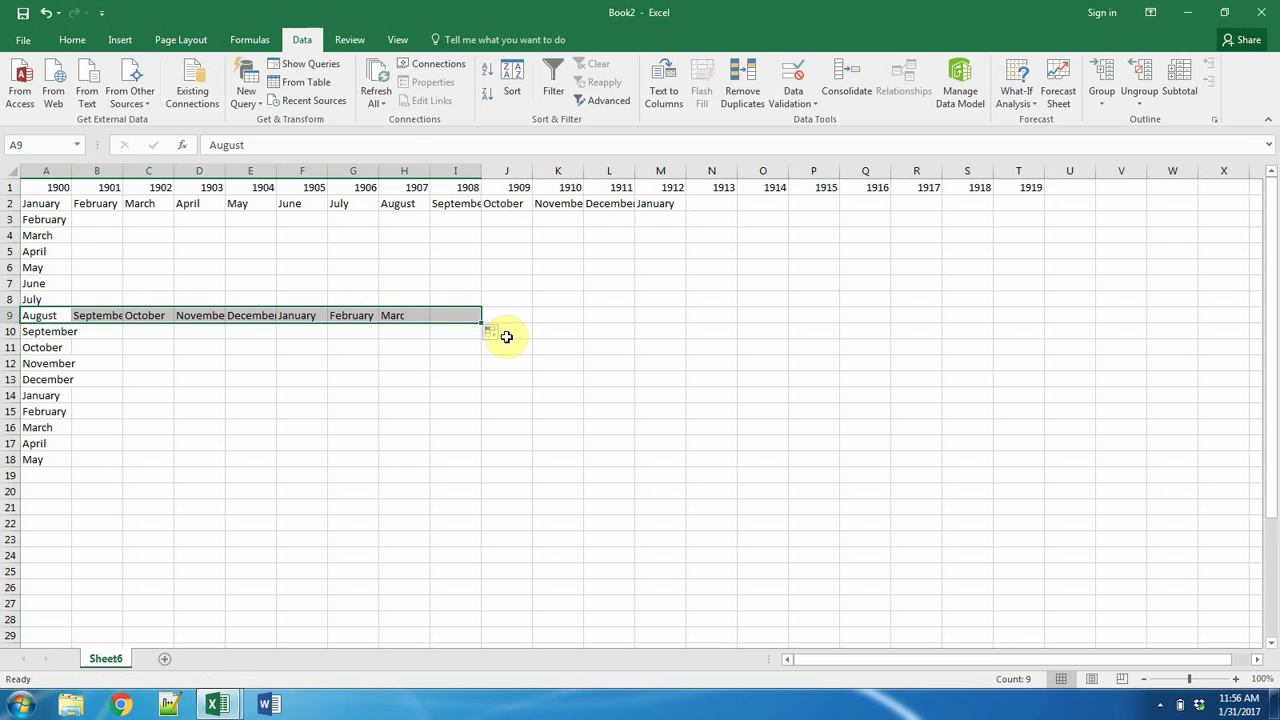
{"action": "left_click", "coordinate": [58, 430]}
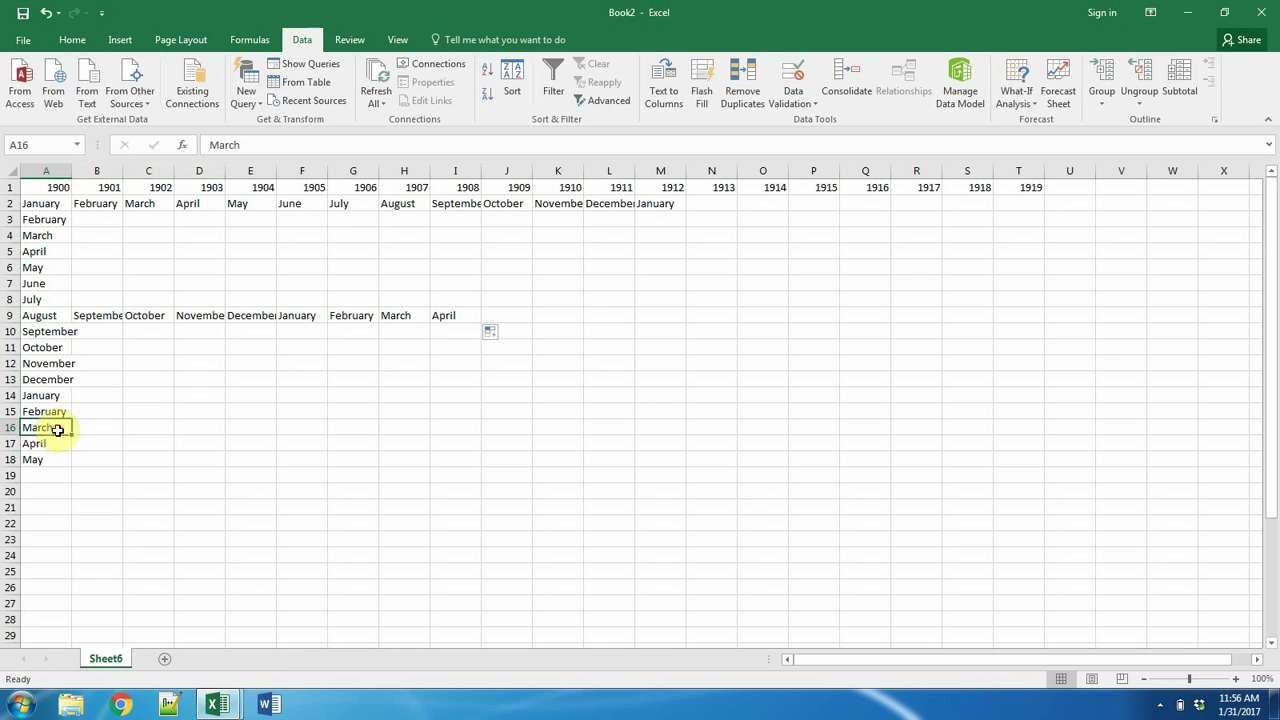
{"action": "left_click_drag", "start_coordinate": [73, 437], "coordinate": [506, 394]}
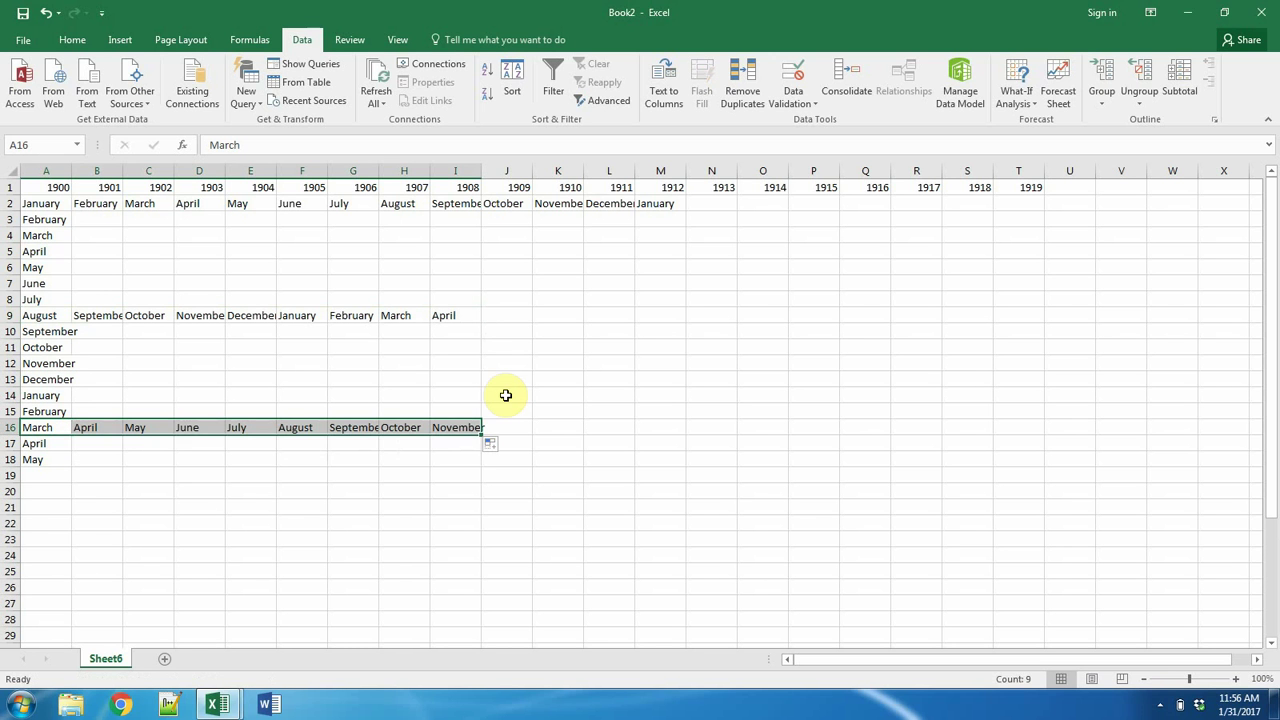
Step: Enter Week 01 in A21 and fill the week series across through G21
{"action": "left_click", "coordinate": [46, 505]}
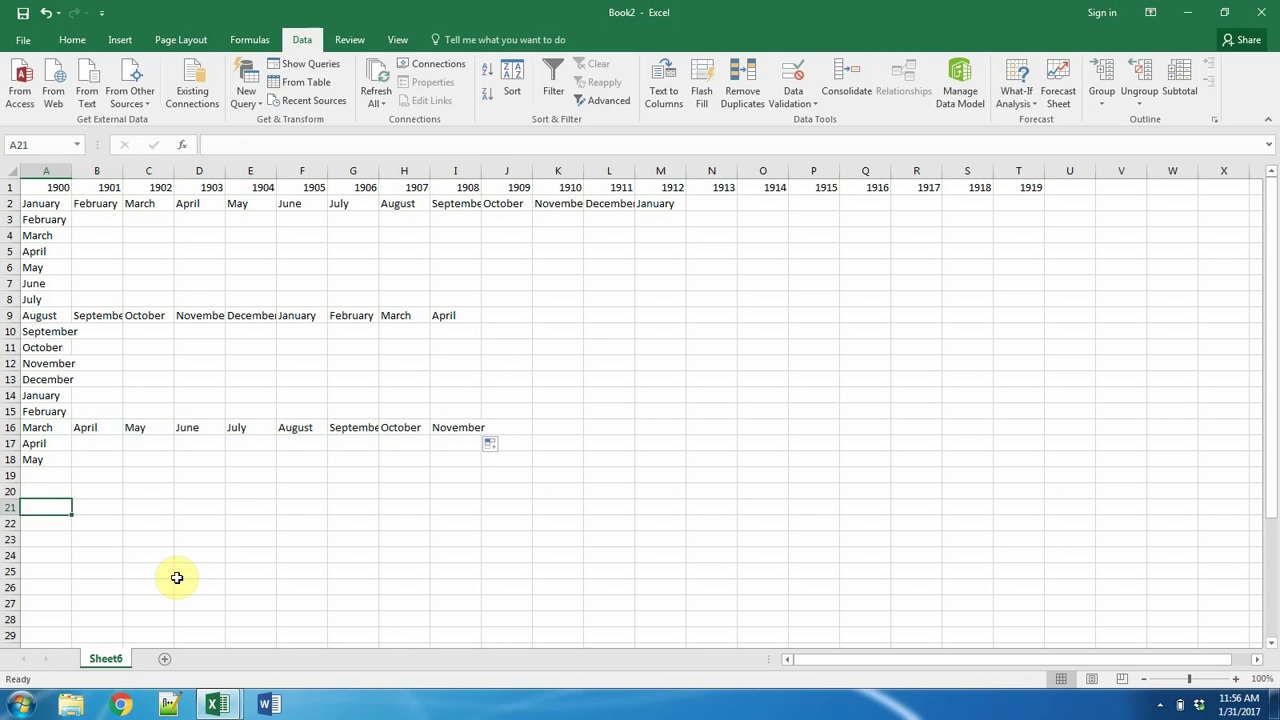
{"action": "type", "text": "Week 01"}
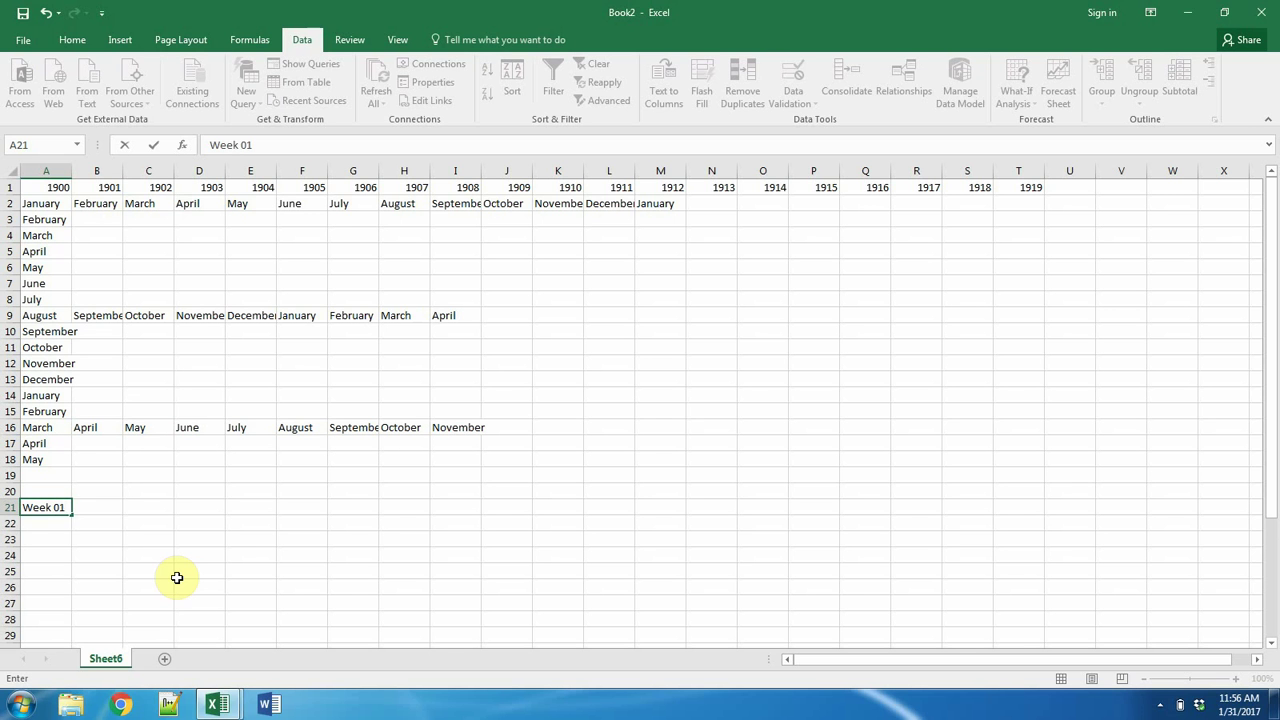
{"action": "key", "text": "ctrl+Return"}
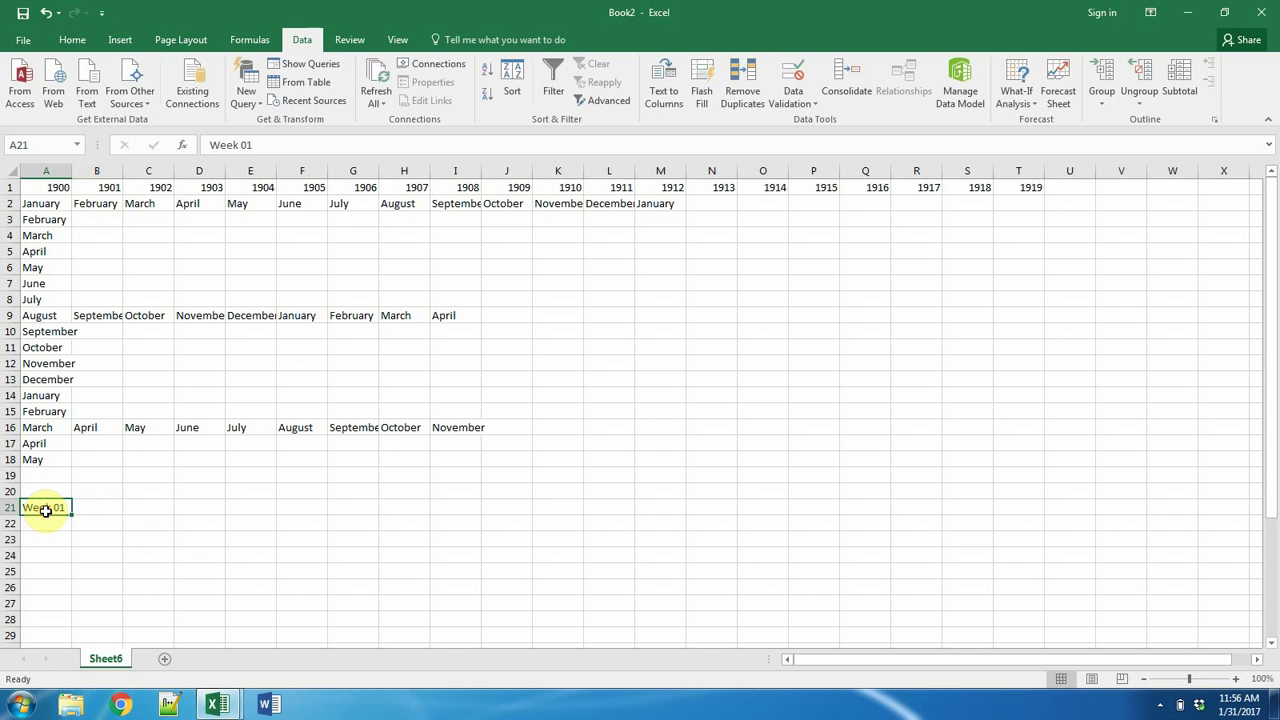
{"action": "left_click_drag", "start_coordinate": [74, 517], "coordinate": [385, 533]}
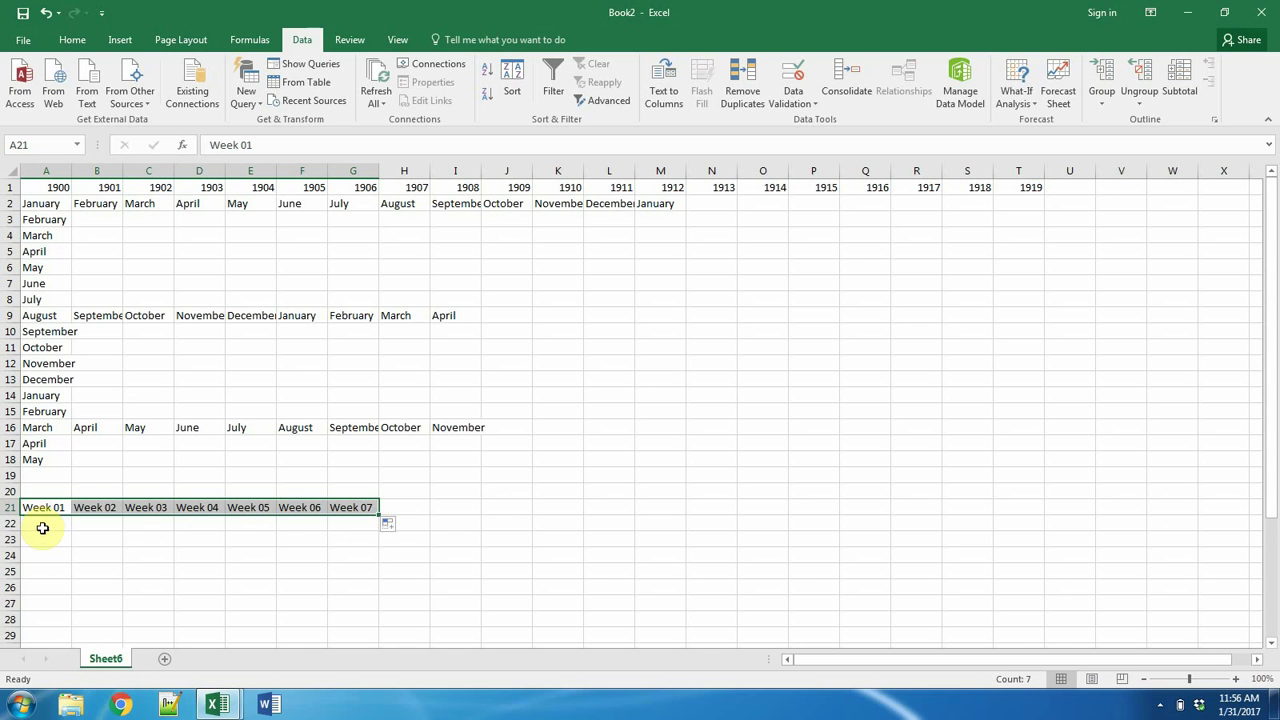
Step: Enter Week 01 in A22 and Week 02 in B22, and extend both as a series across through I22
{"action": "left_click", "coordinate": [46, 529]}
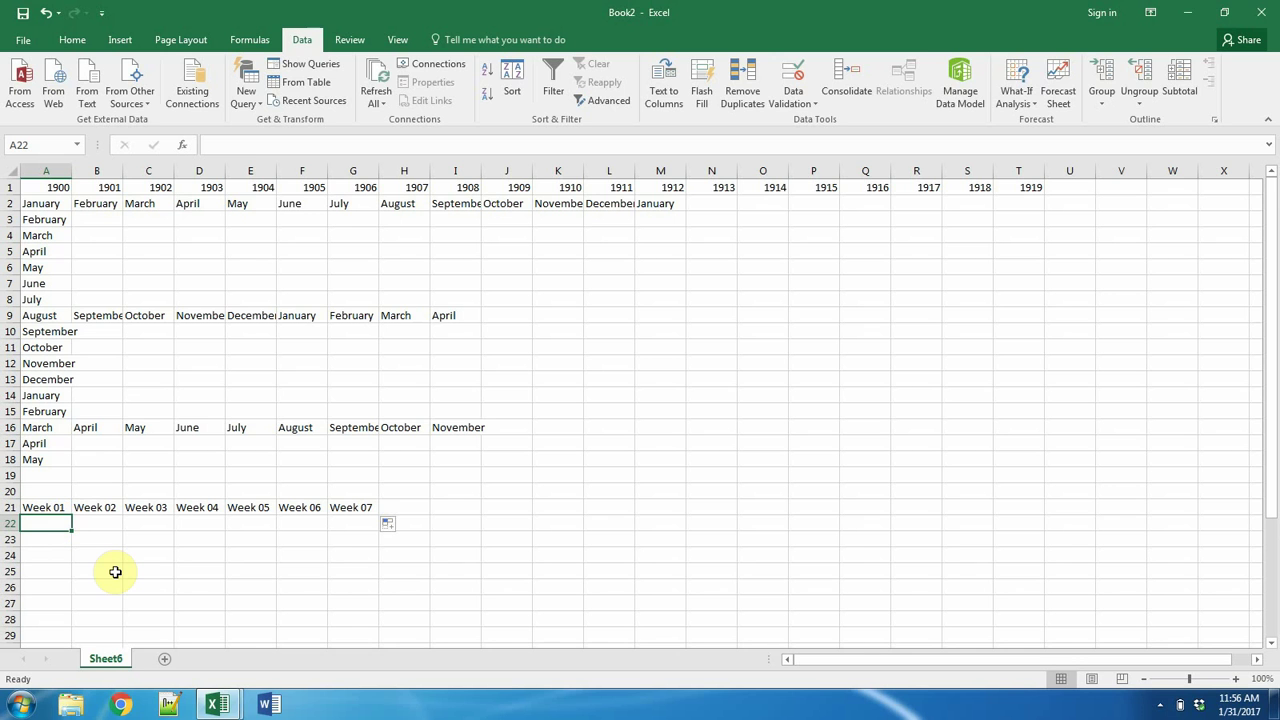
{"action": "type", "text": "Week 01"}
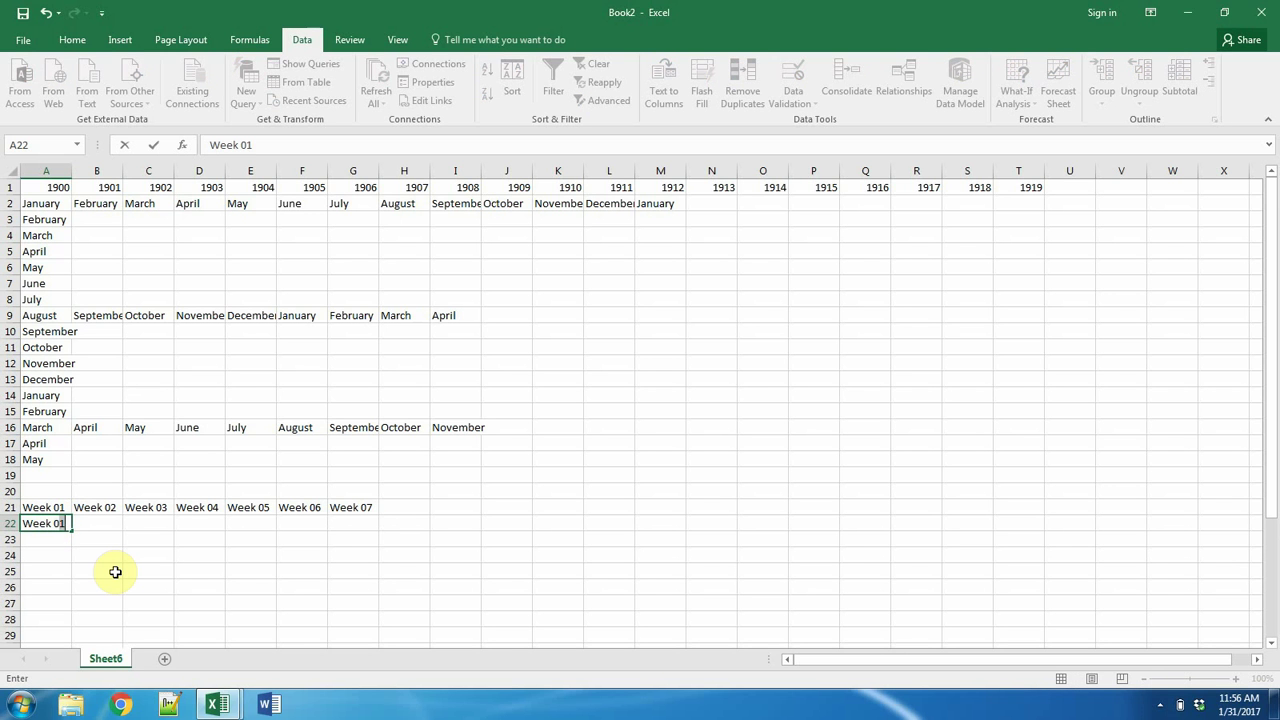
{"action": "key", "text": "Tab"}
{"action": "type", "text": "W"}
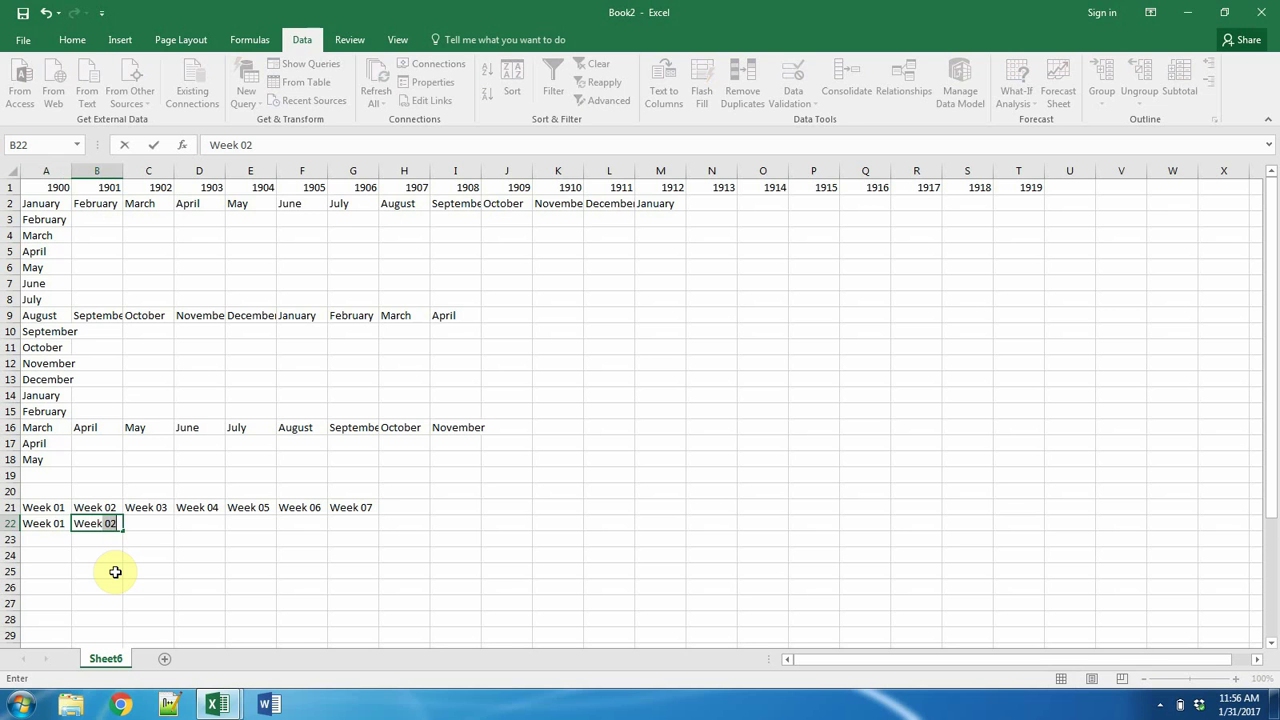
{"action": "key", "text": "Return"}
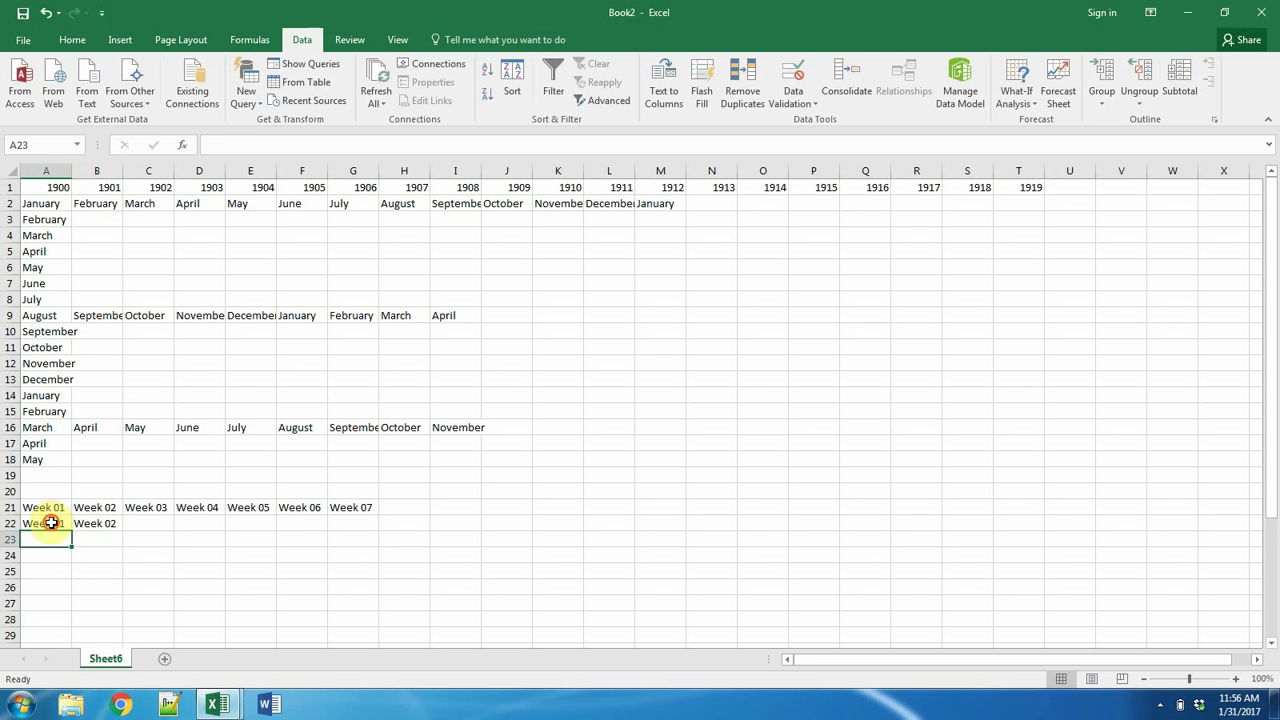
{"action": "left_click_drag", "start_coordinate": [46, 523], "coordinate": [454, 534]}
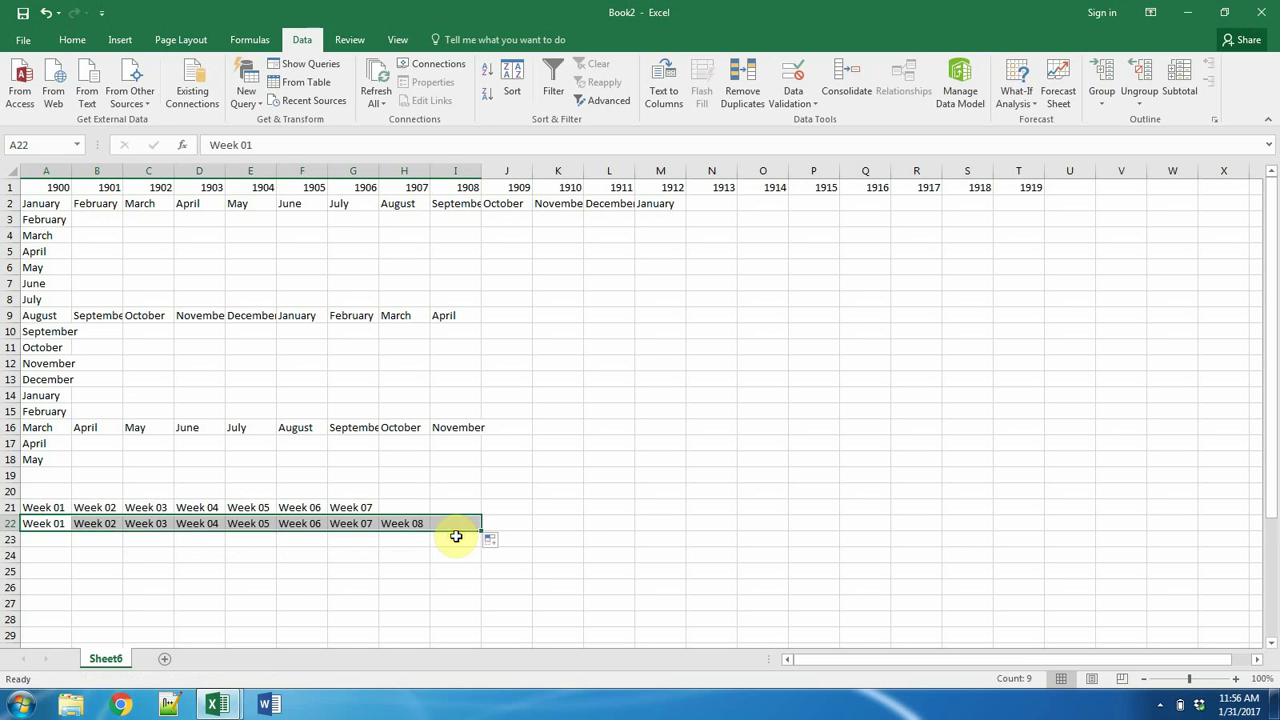
Step: Enter 1 in A24 and fill that single value across row 24 through I24
{"action": "left_click", "coordinate": [59, 553]}
{"action": "type", "text": "1"}
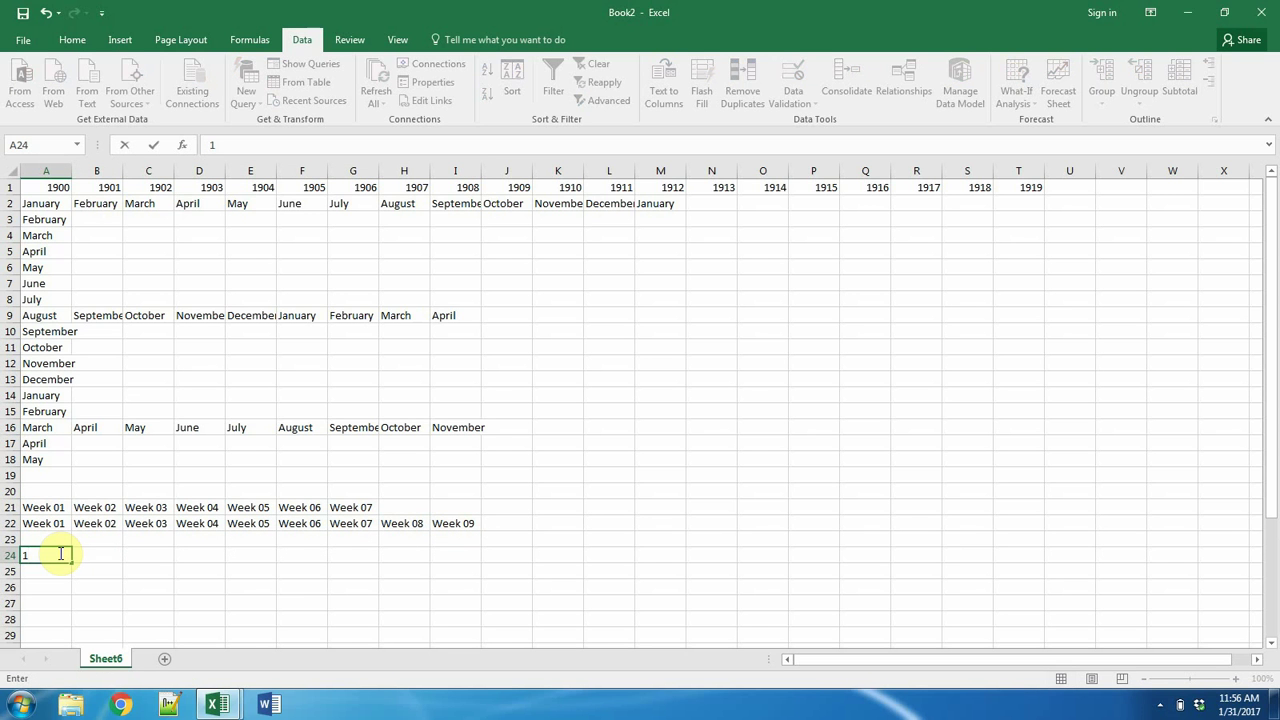
{"action": "key", "text": "Tab"}
{"action": "left_click", "coordinate": [61, 555]}
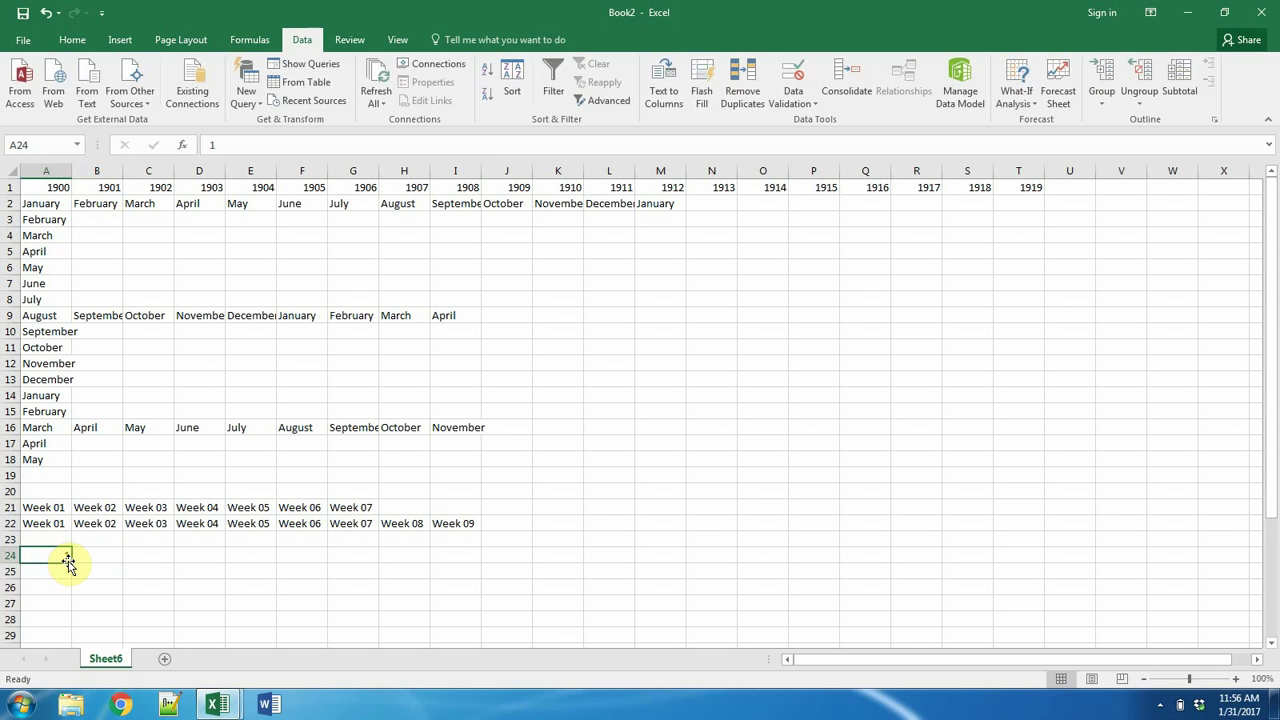
{"action": "left_click_drag", "start_coordinate": [73, 563], "coordinate": [500, 560]}
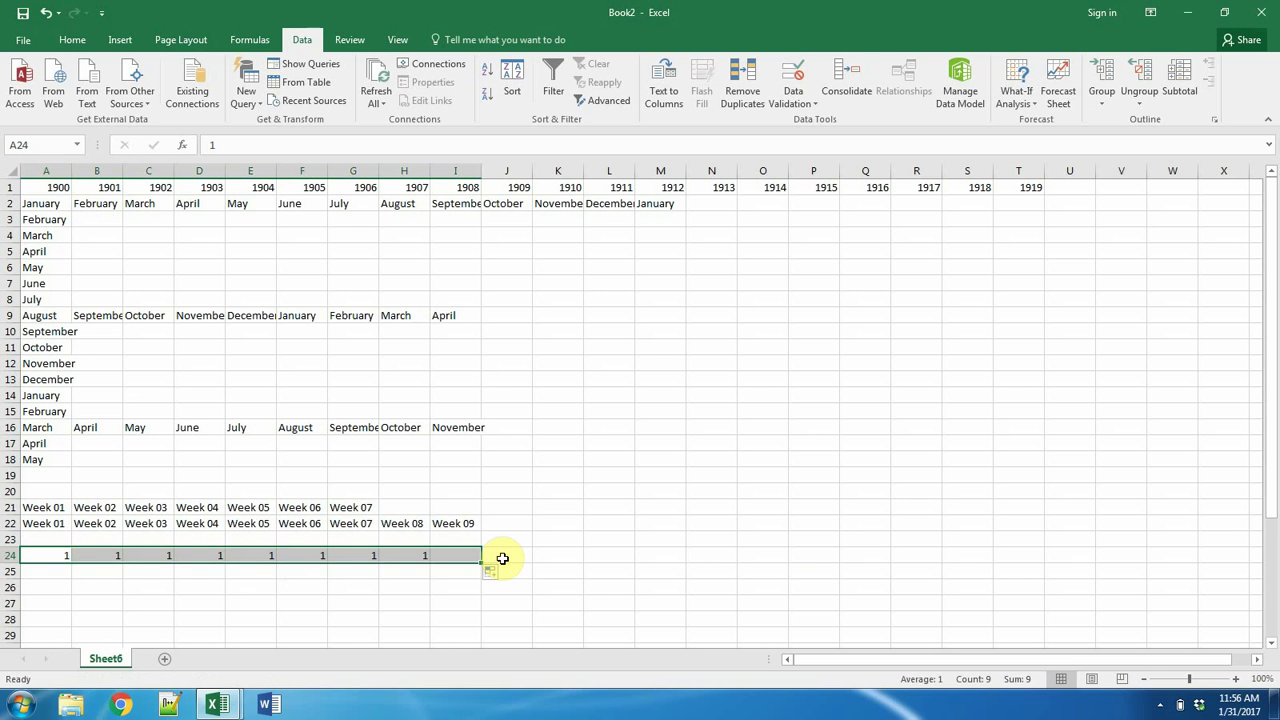
Step: Enter 2 in B24 and extend the 1, 2 pattern in A24:B24 as a series across through J24
{"action": "left_click", "coordinate": [92, 556]}
{"action": "type", "text": "2"}
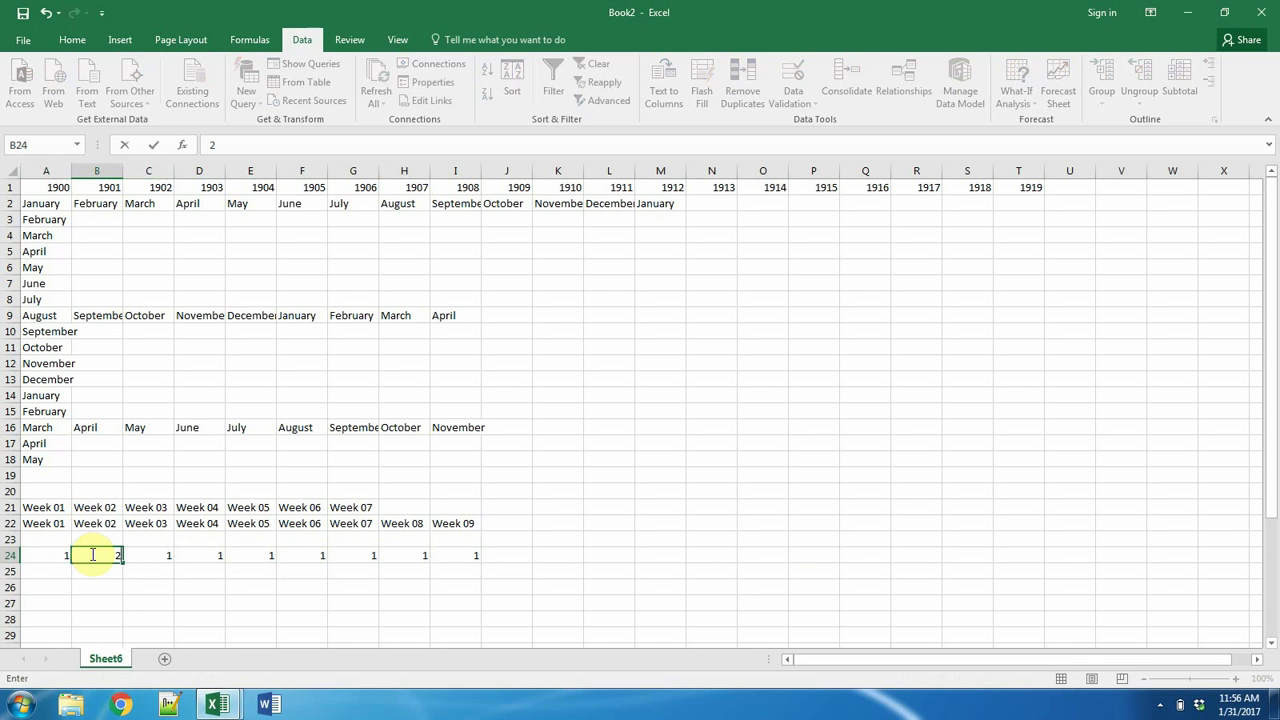
{"action": "left_click_drag", "start_coordinate": [60, 560], "coordinate": [523, 554]}
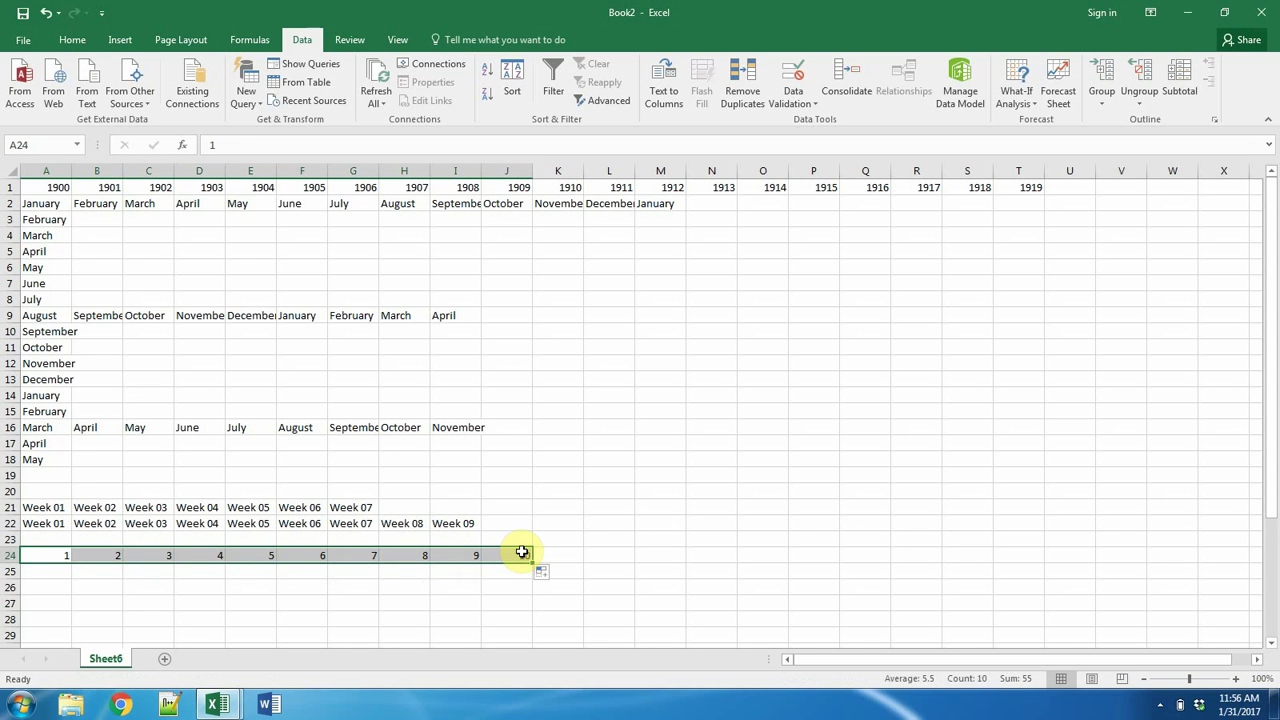
{"action": "left_click", "coordinate": [280, 553]}
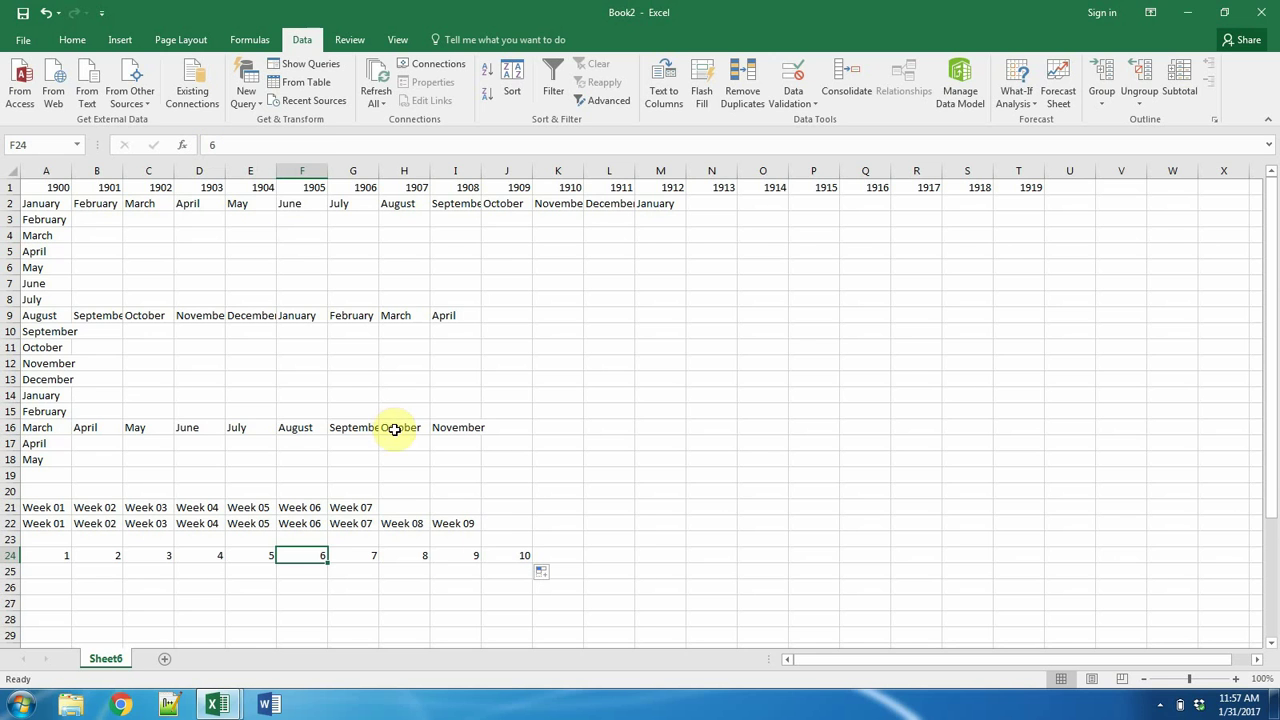
{"action": "left_click", "coordinate": [505, 555]}
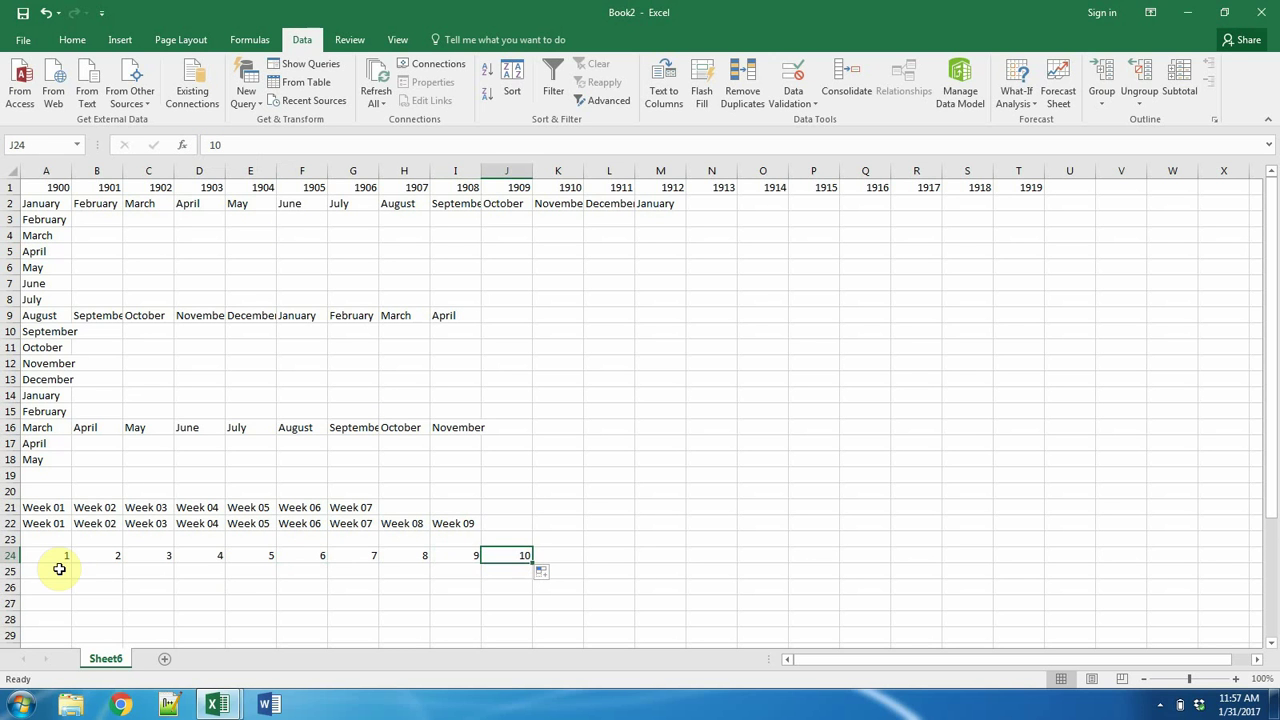
Step: Enter 1 in A25 and the formula =A25+1 in B25
{"action": "left_click", "coordinate": [104, 572]}
{"action": "left_click", "coordinate": [51, 568]}
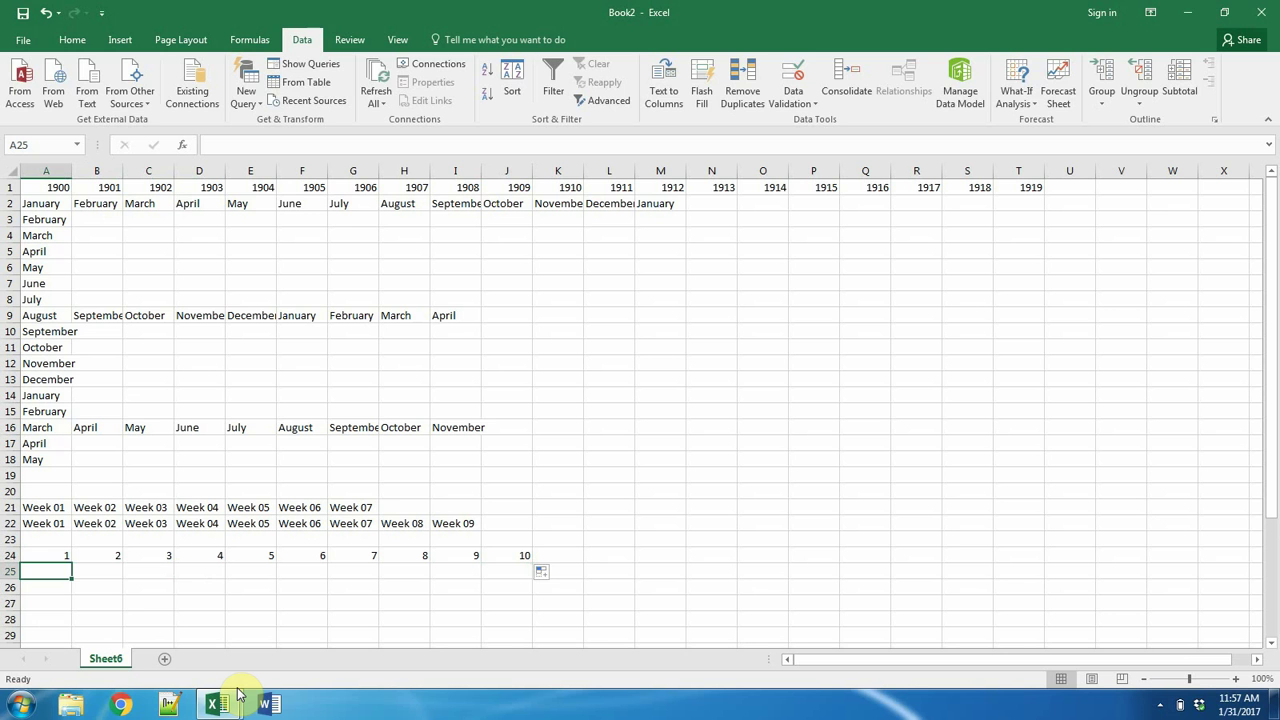
{"action": "type", "text": "1"}
{"action": "key", "text": "Tab"}
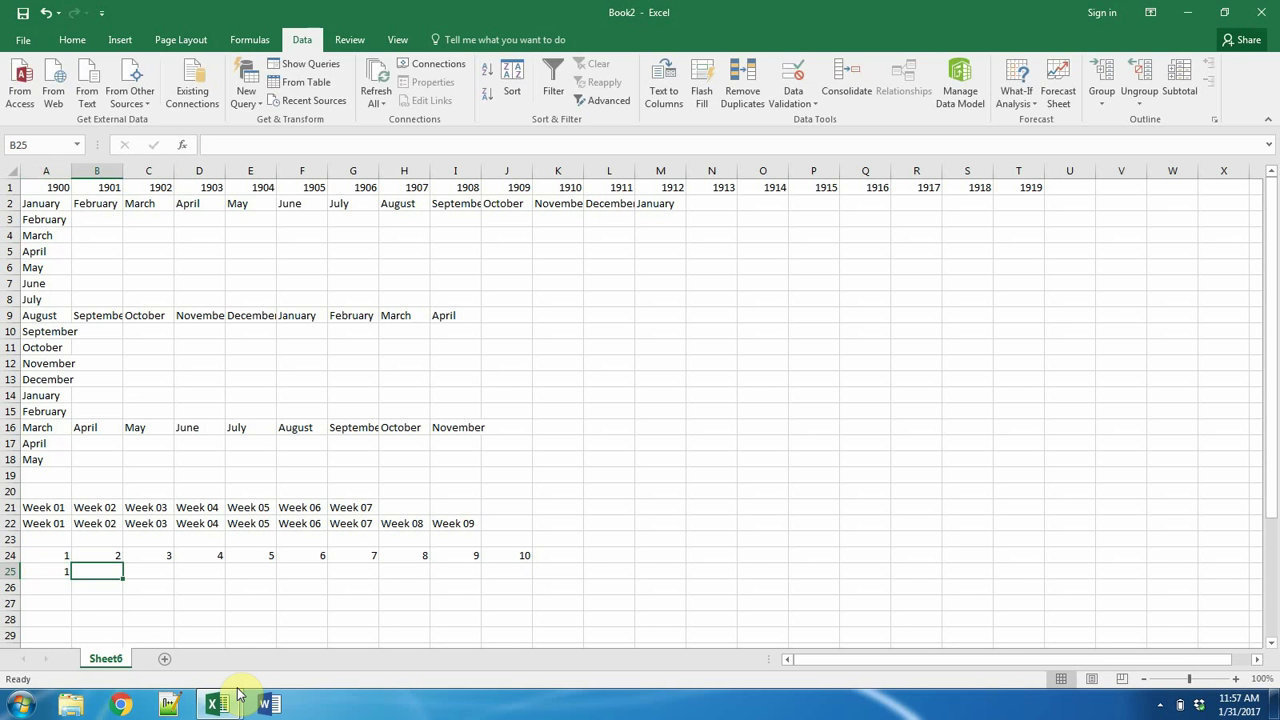
{"action": "type", "text": "="}
{"action": "key", "text": "Left"}
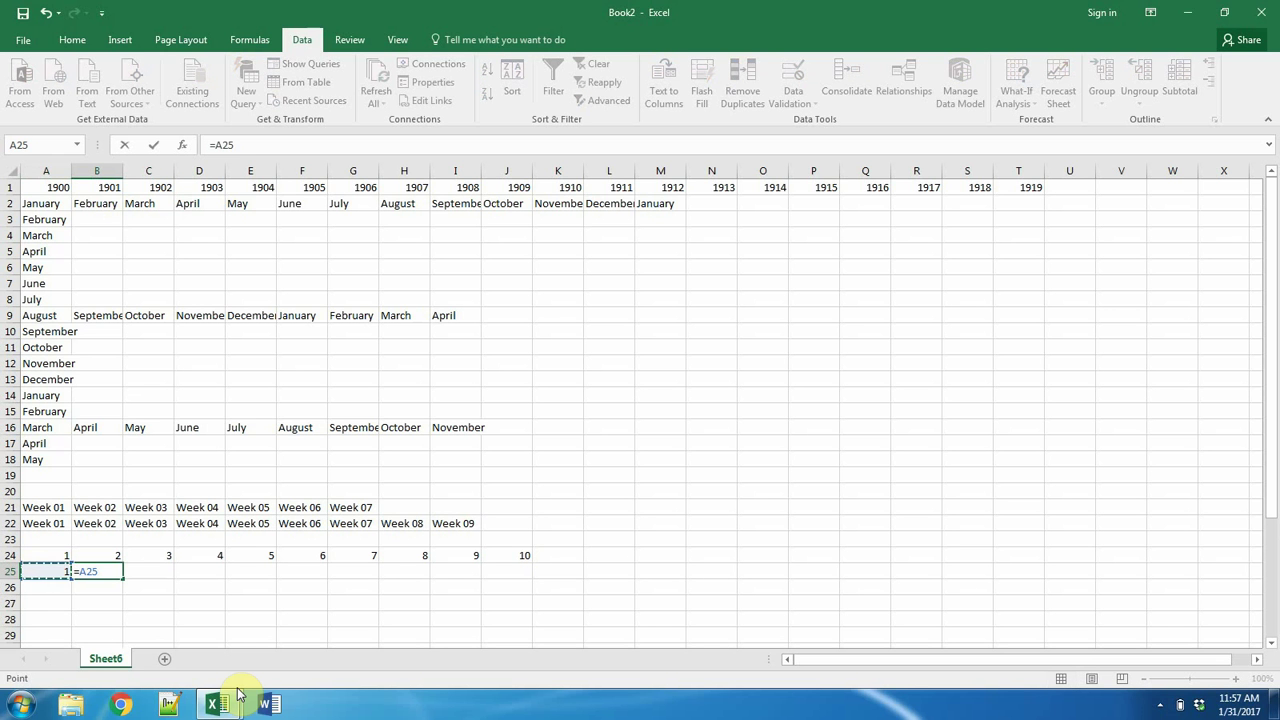
{"action": "type", "text": "+1"}
{"action": "key", "text": "Return"}
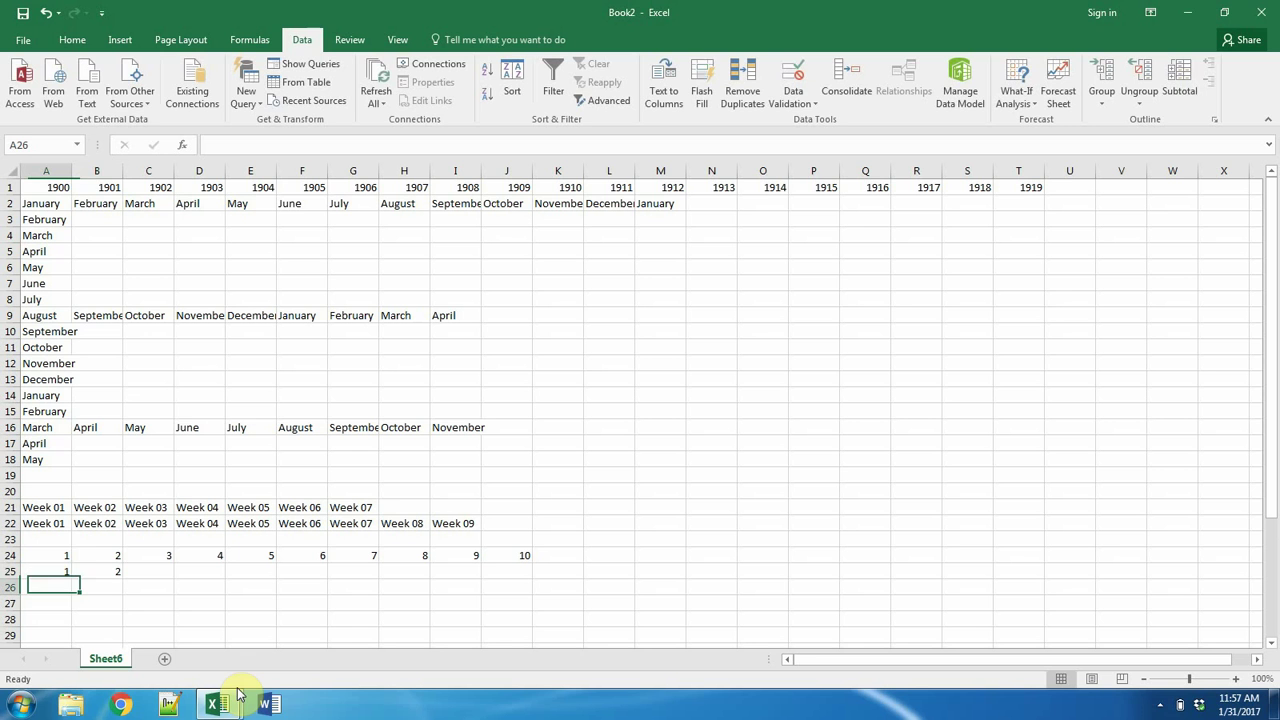
Step: Fill the formula in B25 across row 25 through J25 and inspect the last copied cell
{"action": "left_click", "coordinate": [98, 571]}
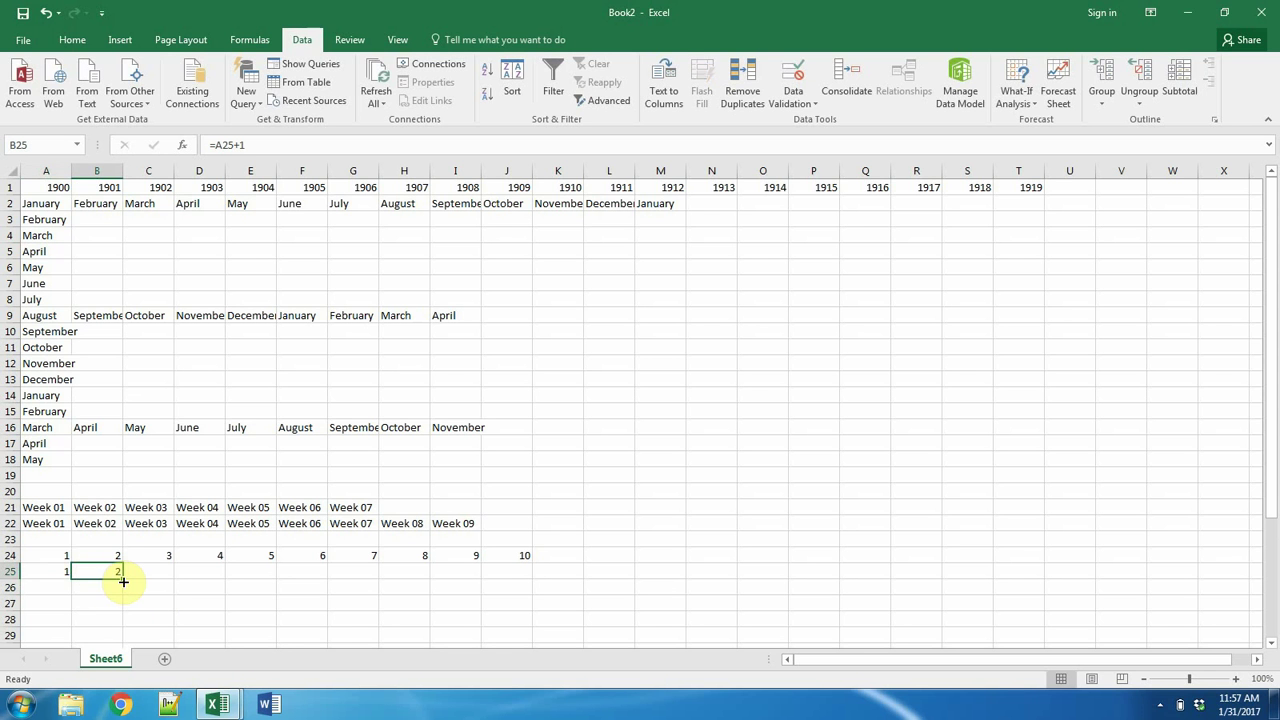
{"action": "left_click_drag", "start_coordinate": [125, 581], "coordinate": [527, 589]}
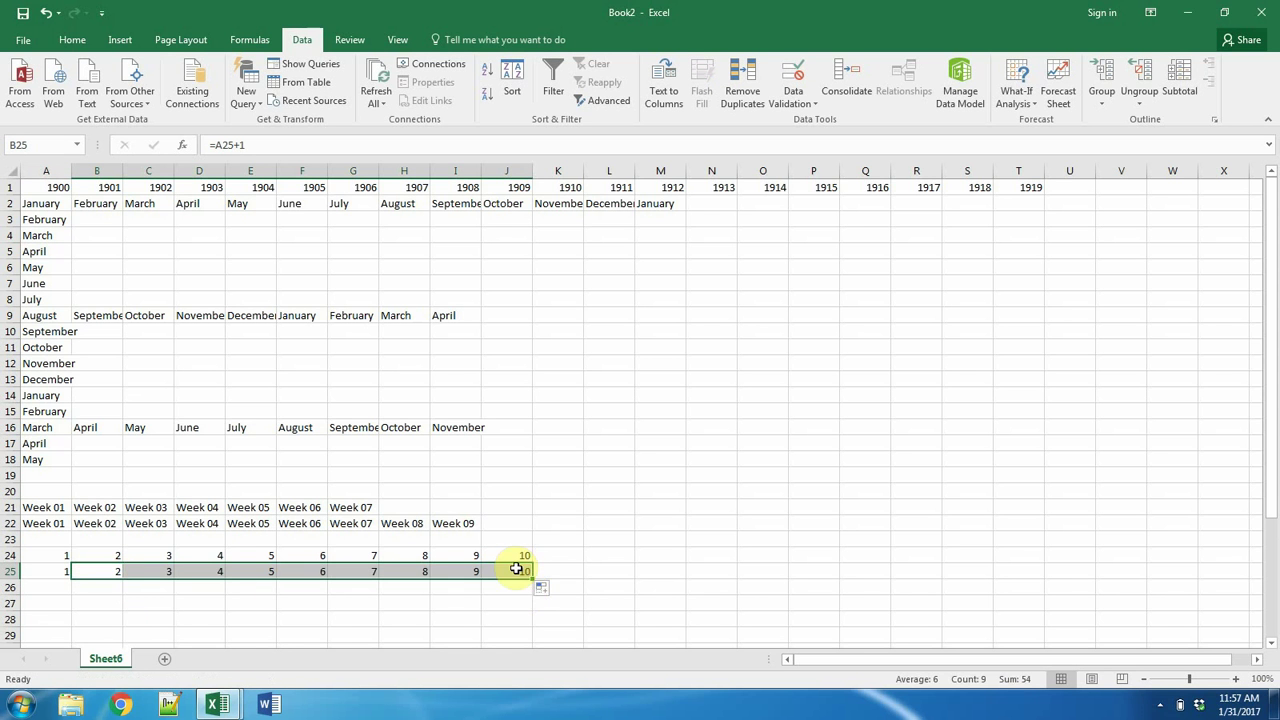
{"action": "left_click", "coordinate": [509, 571]}
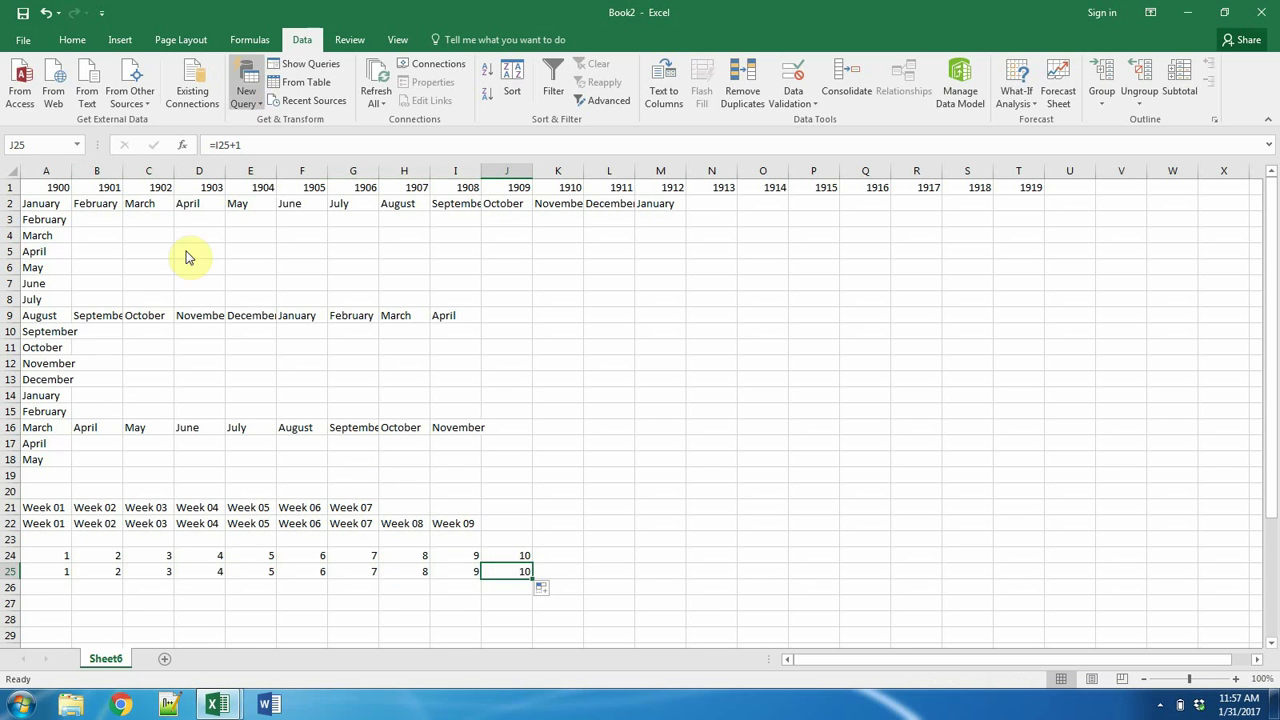
Step: Try 0 and 99 as the starting number in A25 to shift the formula-driven series
{"action": "left_click", "coordinate": [61, 572]}
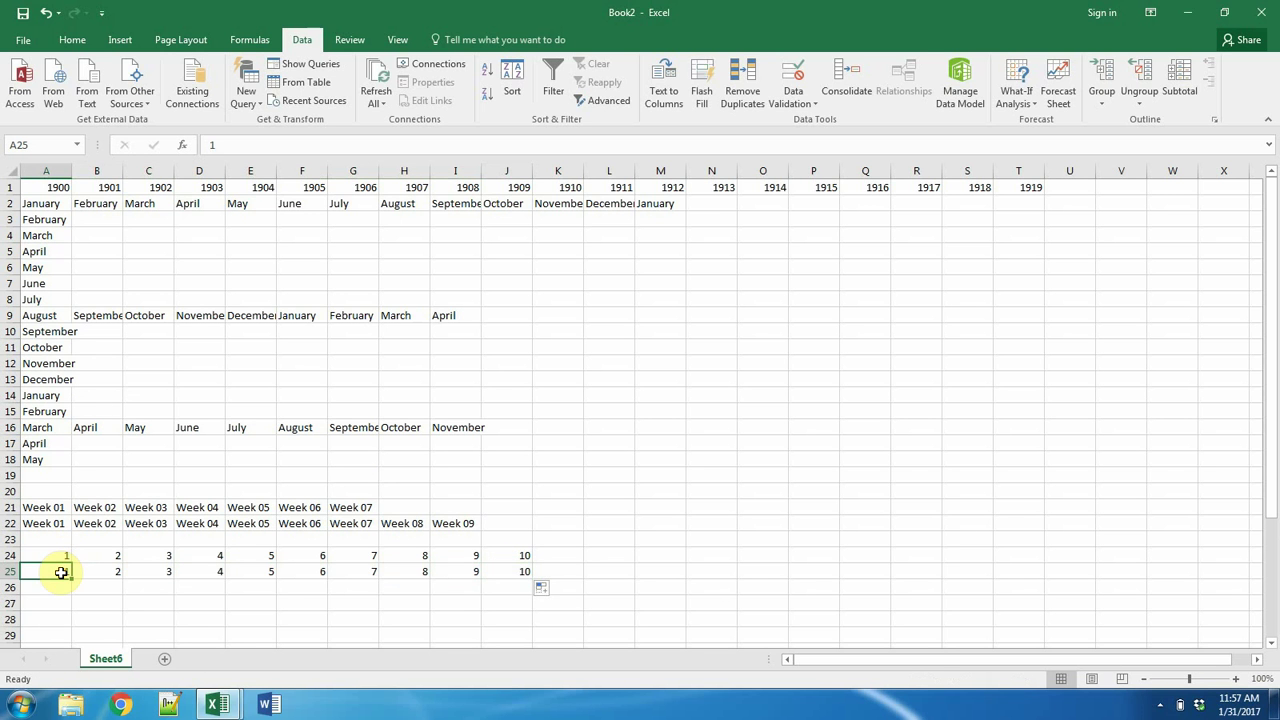
{"action": "key", "text": "BackSpace"}
{"action": "key", "text": "Return"}
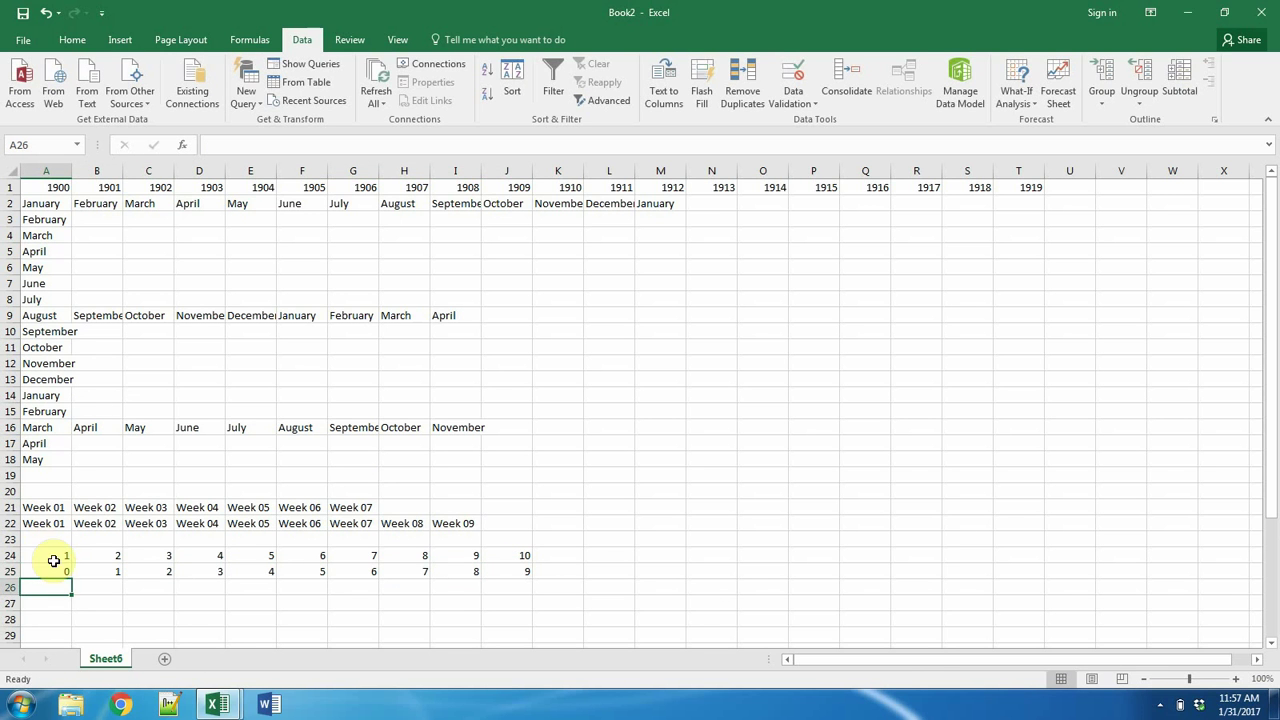
{"action": "left_click", "coordinate": [55, 570]}
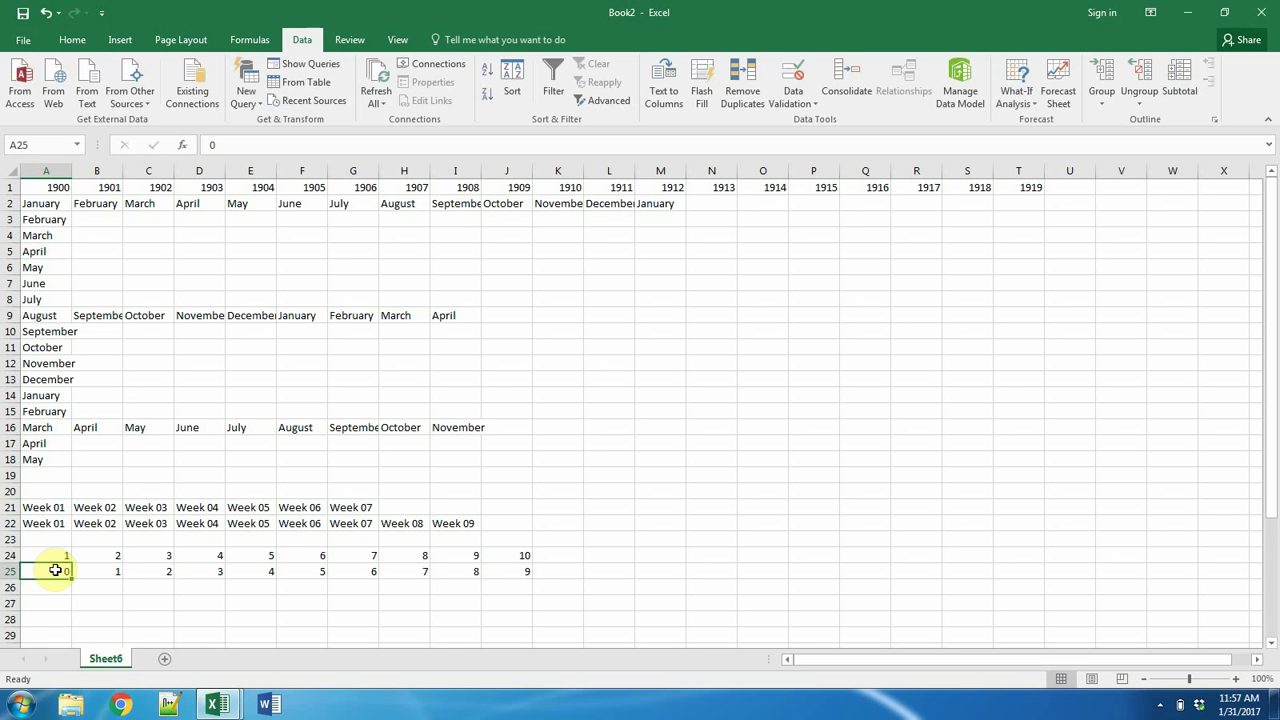
{"action": "type", "text": "99"}
{"action": "key", "text": "Return"}
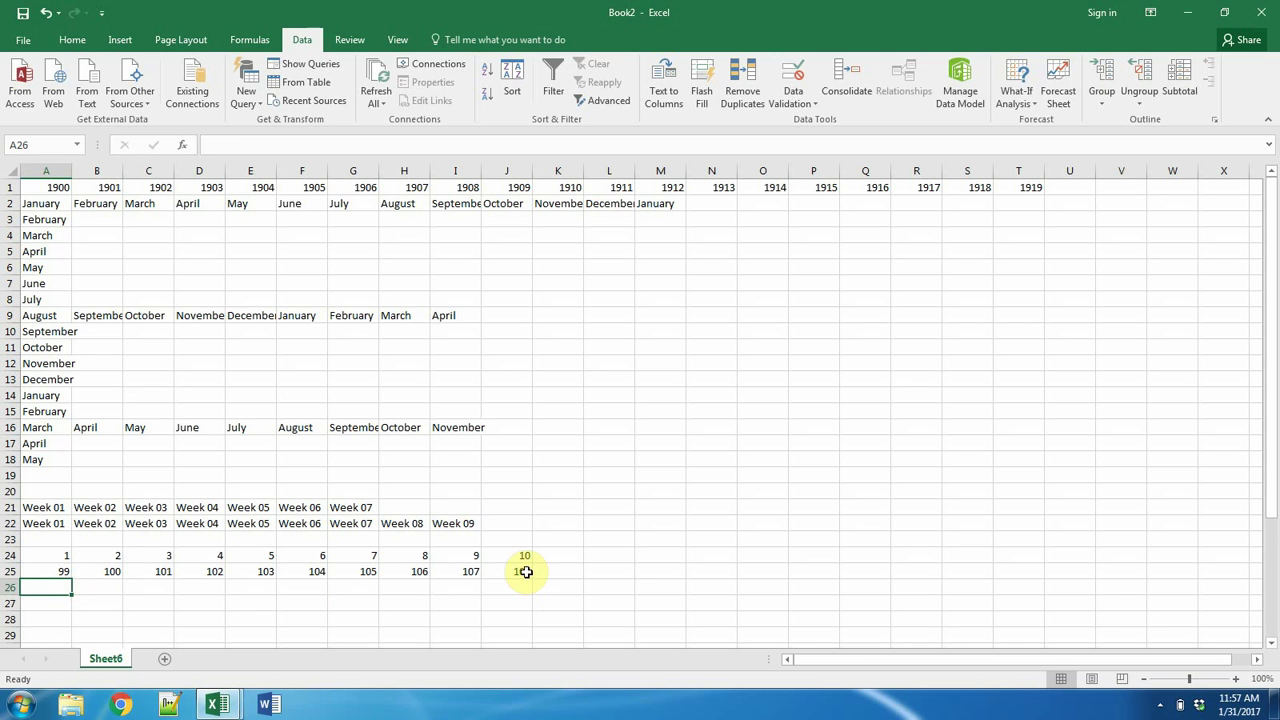
Step: Set the starting number in A25 to 20
{"action": "left_click_drag", "start_coordinate": [526, 571], "coordinate": [65, 571]}
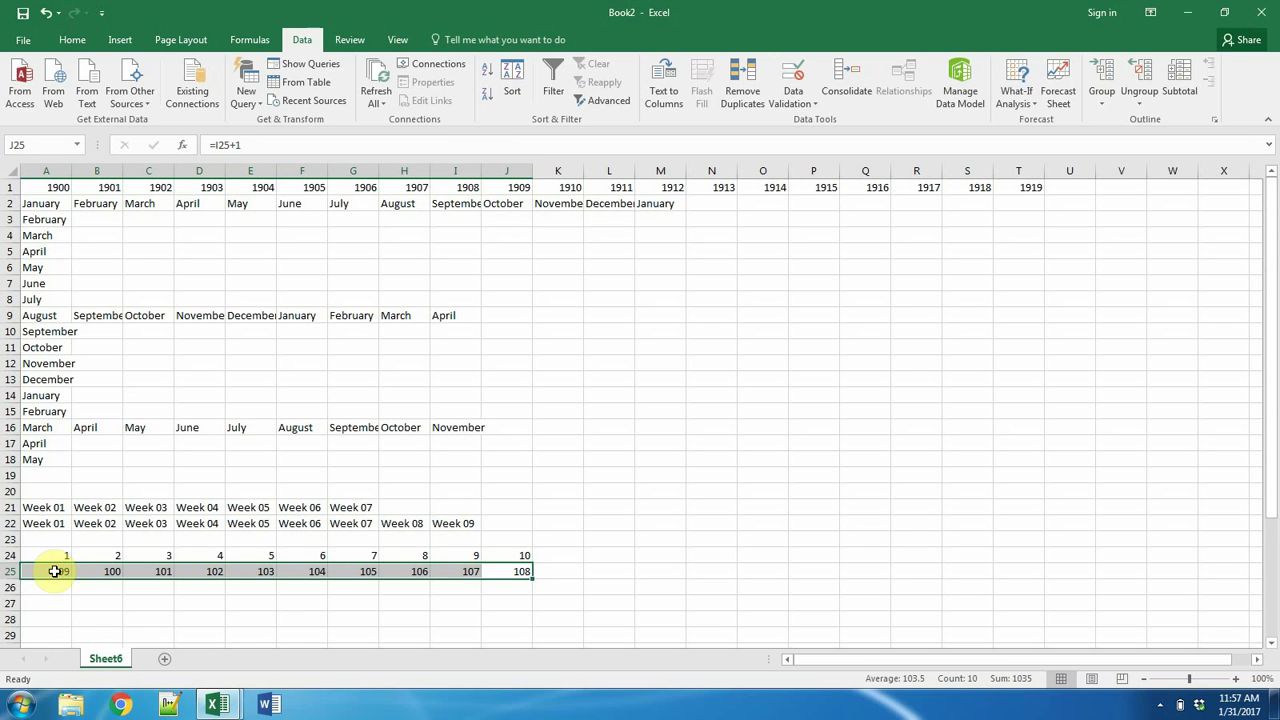
{"action": "left_click", "coordinate": [100, 571]}
{"action": "left_click", "coordinate": [58, 571]}
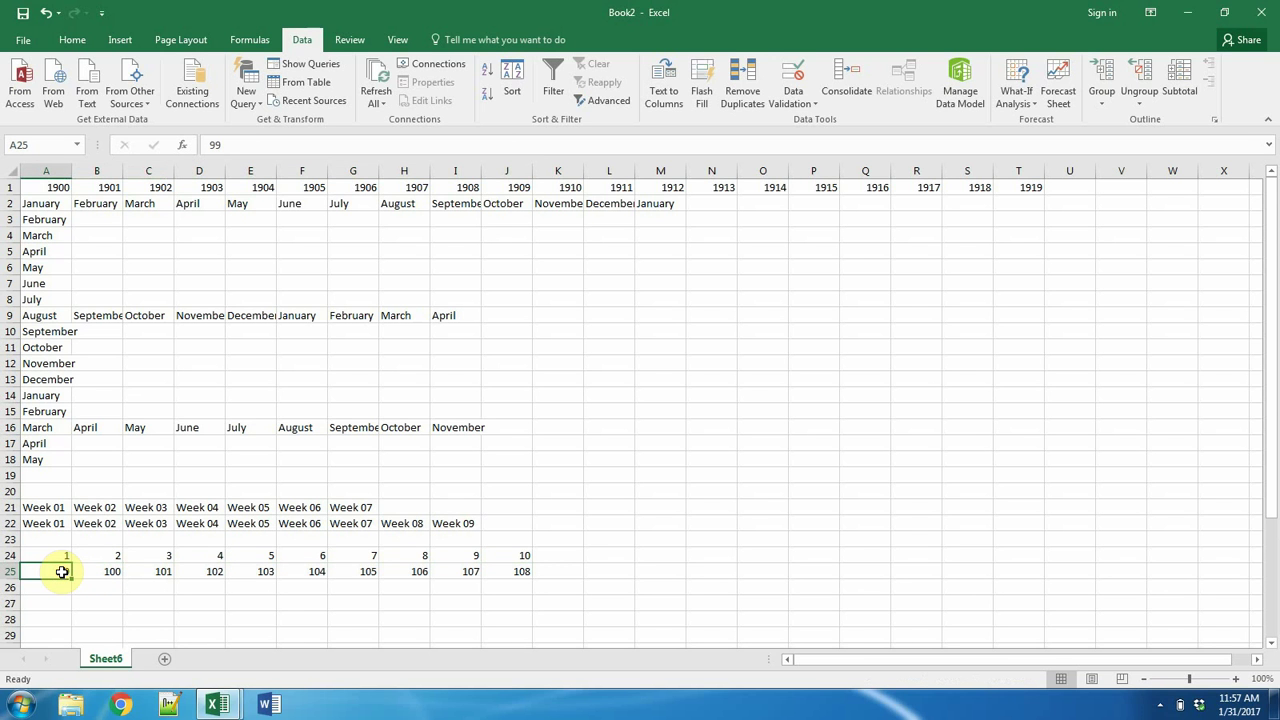
{"action": "type", "text": "20"}
{"action": "key", "text": "Return"}
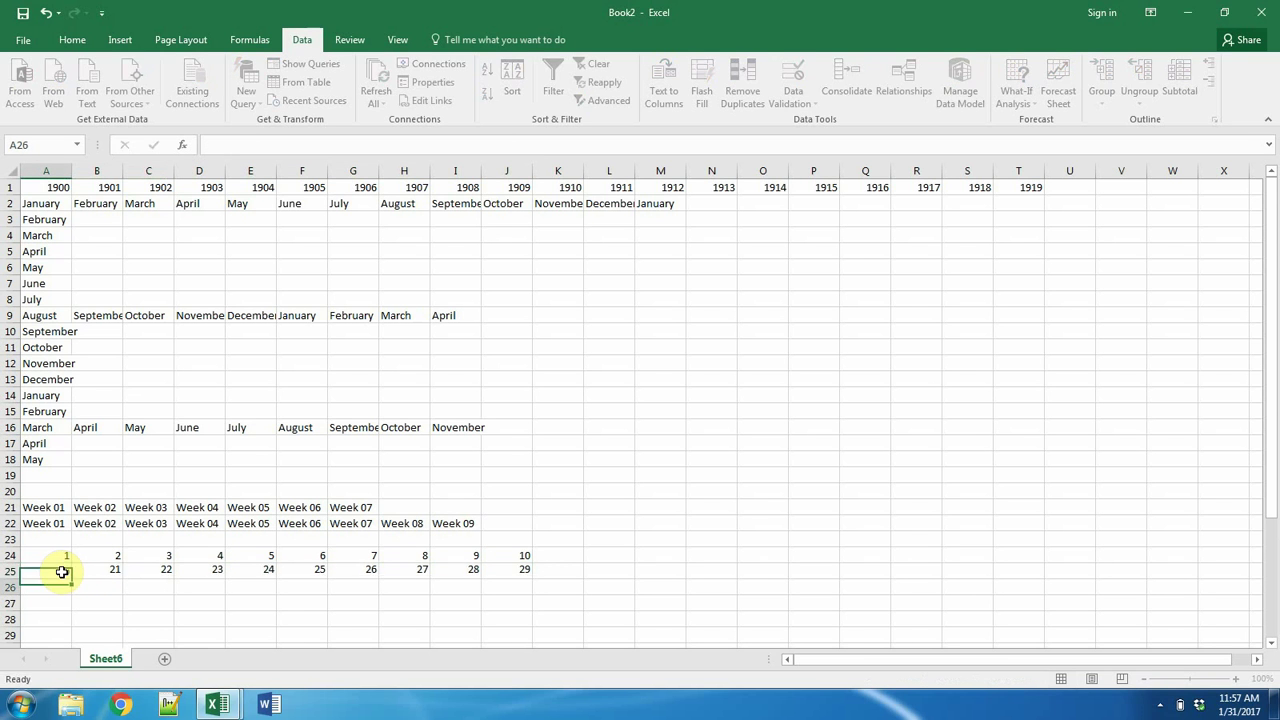
Step: Copy A25:J25 and paste it over itself as values only, replacing the formulas
{"action": "left_click_drag", "start_coordinate": [50, 573], "coordinate": [510, 571]}
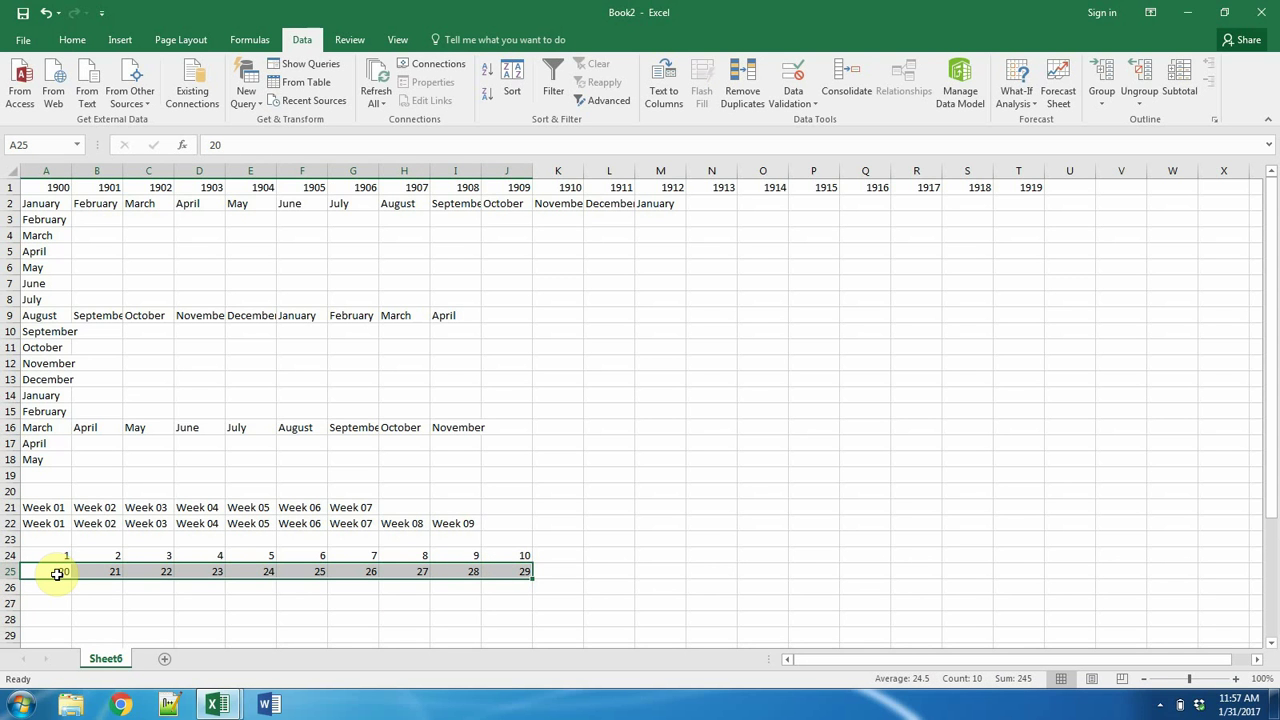
{"action": "right_click", "coordinate": [57, 573]}
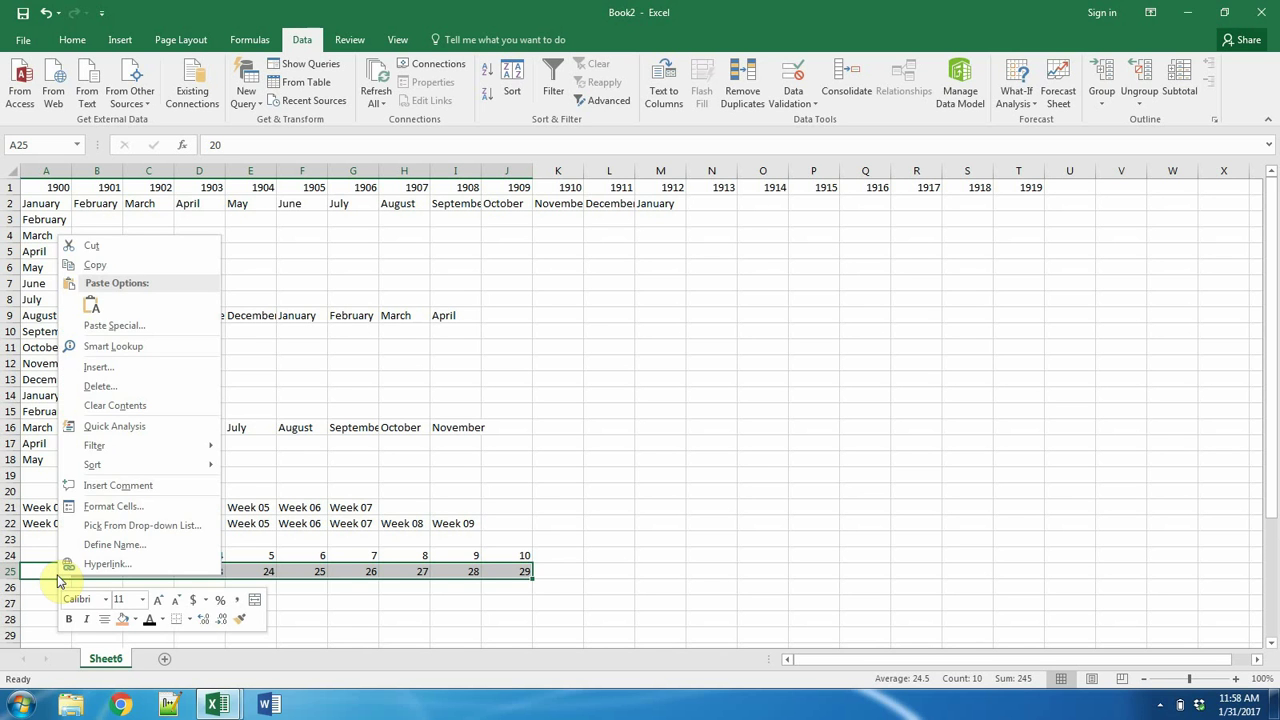
{"action": "left_click", "coordinate": [95, 265]}
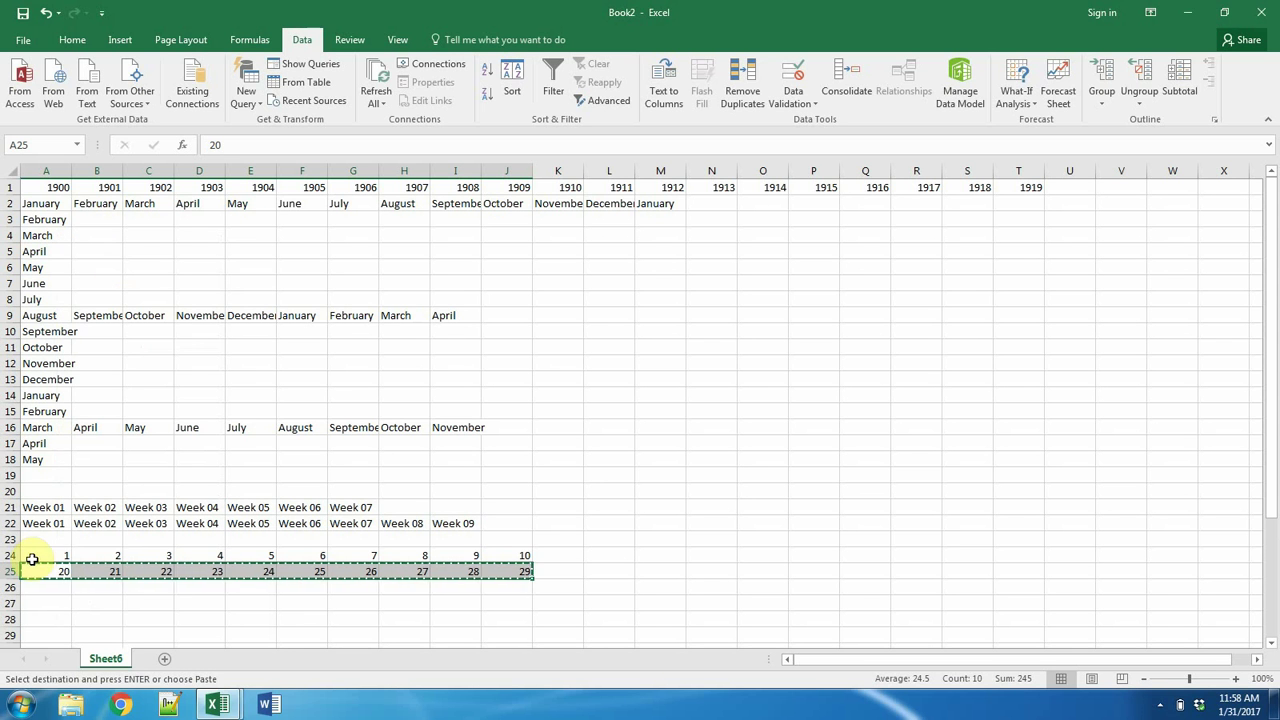
{"action": "left_click", "coordinate": [48, 572]}
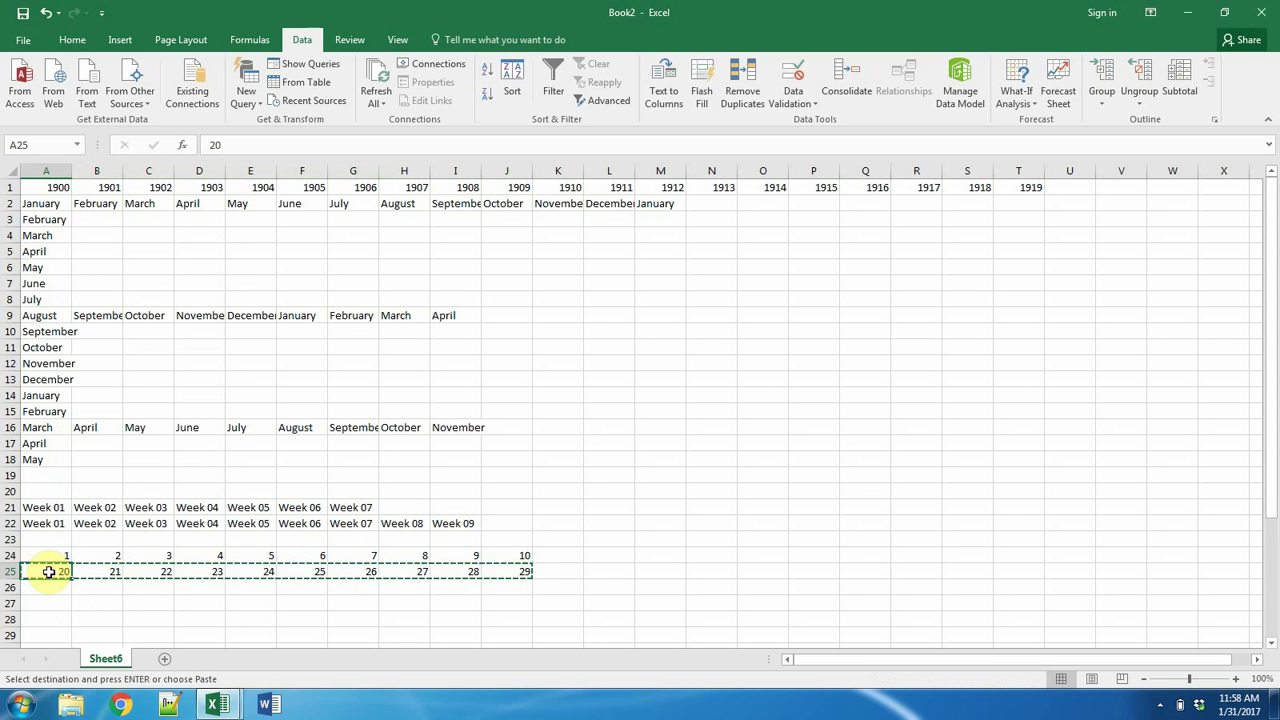
{"action": "right_click", "coordinate": [49, 573]}
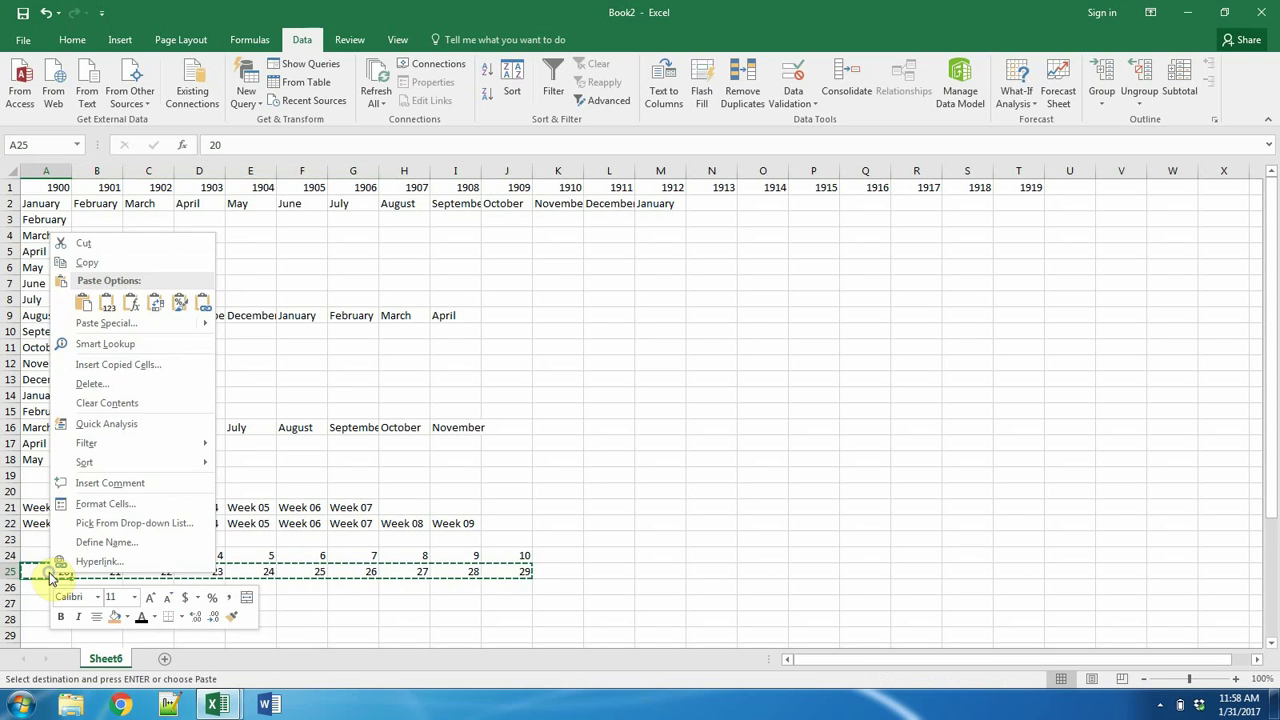
{"action": "left_click", "coordinate": [108, 304]}
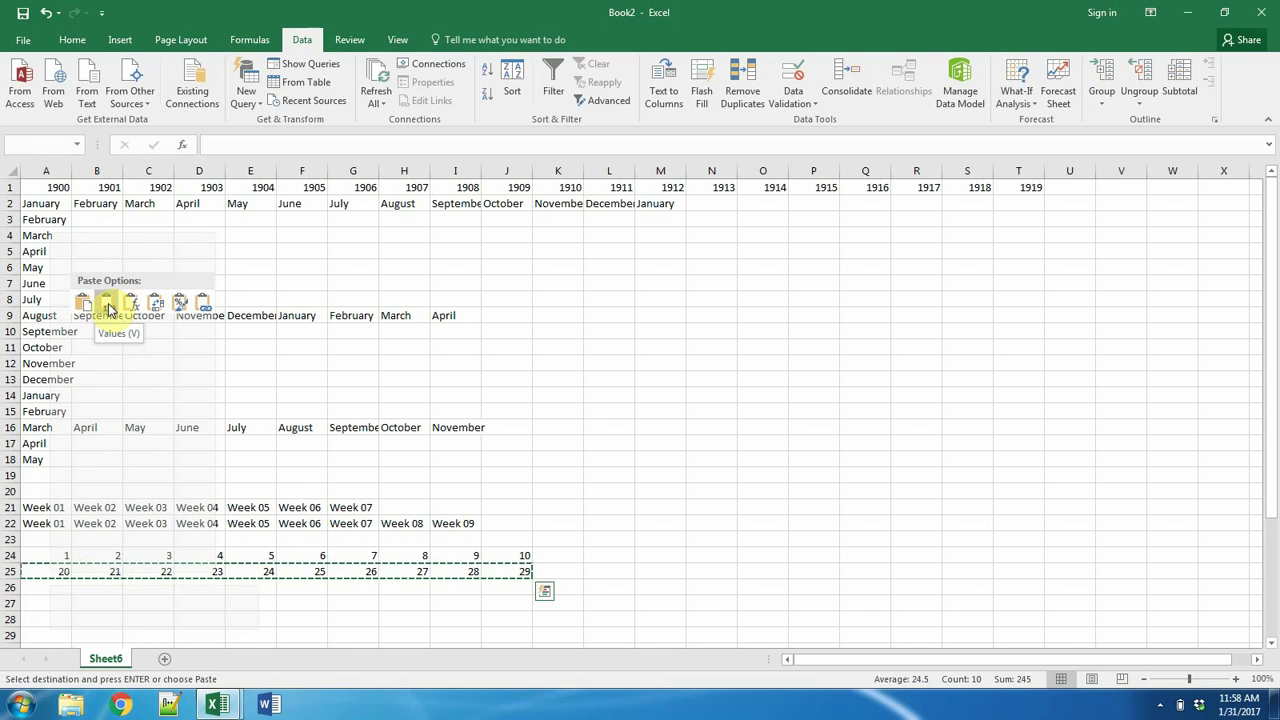
{"action": "left_click", "coordinate": [108, 309]}
Step: Inspect the pasted cells A25 through E25 and set A25 to 99 to test whether the row still recalculates
{"action": "left_click", "coordinate": [50, 572]}
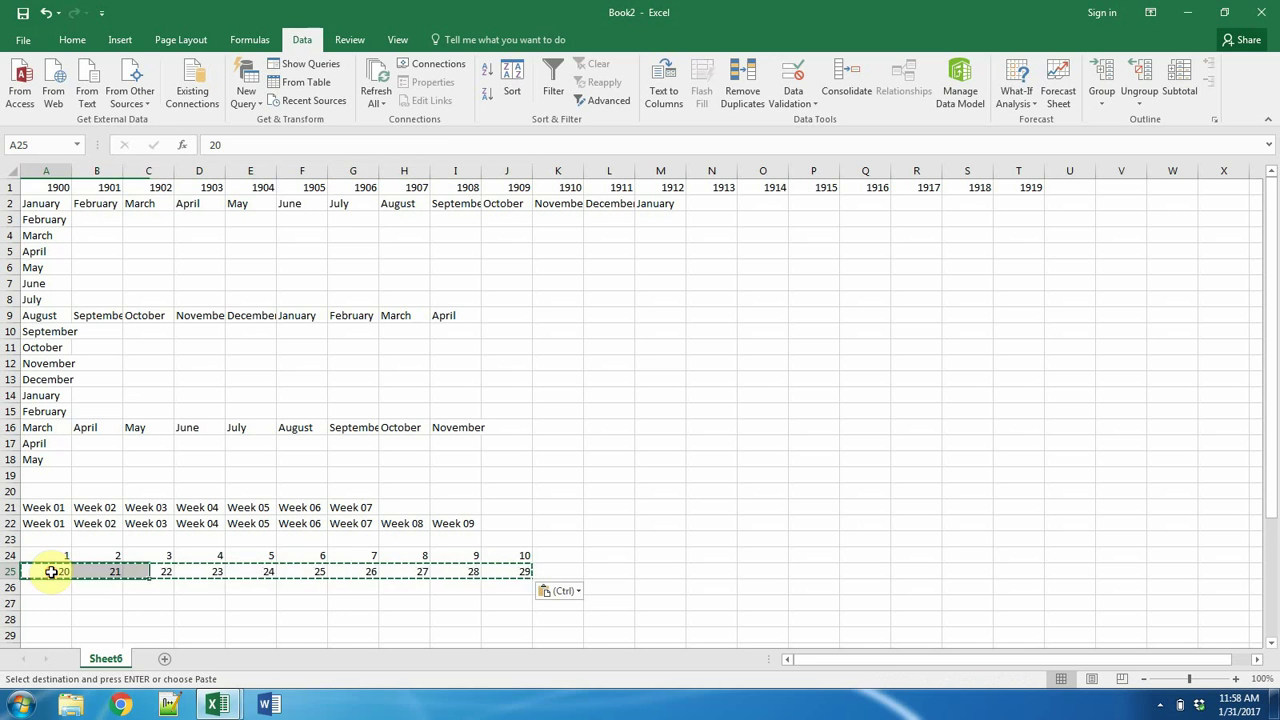
{"action": "left_click", "coordinate": [100, 571]}
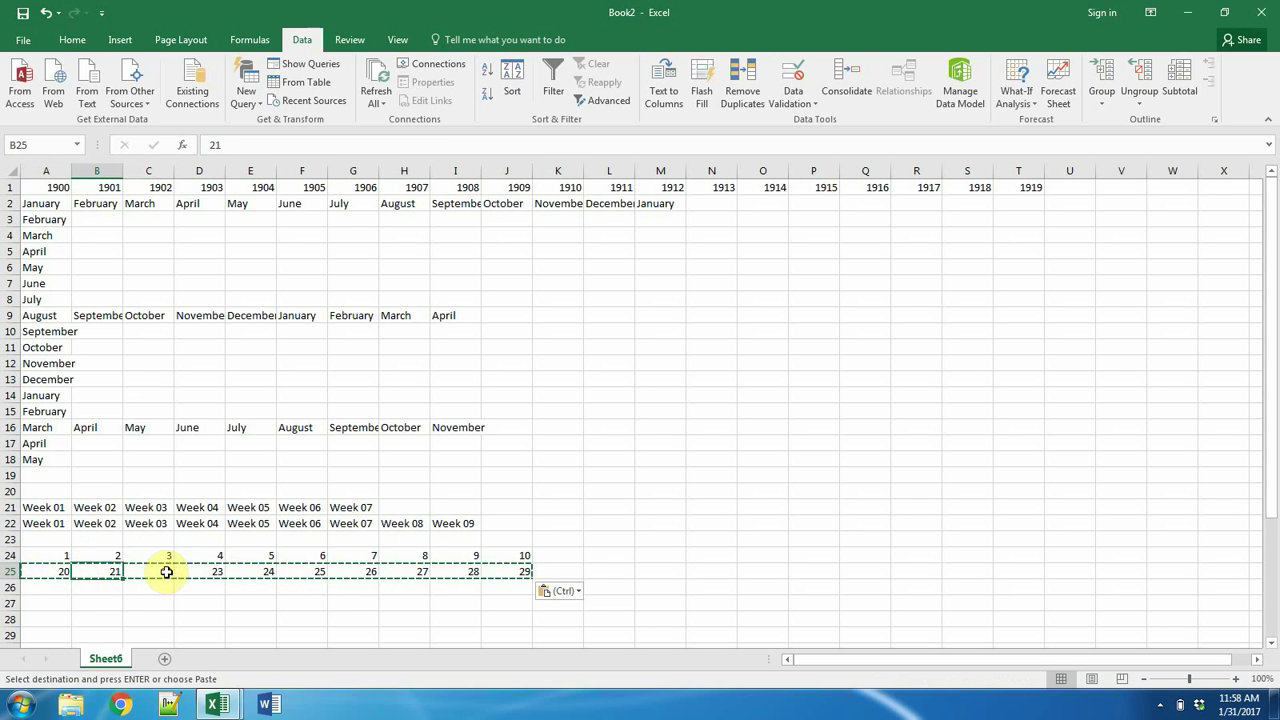
{"action": "left_click", "coordinate": [166, 572]}
{"action": "left_click", "coordinate": [218, 572]}
{"action": "left_click", "coordinate": [258, 572]}
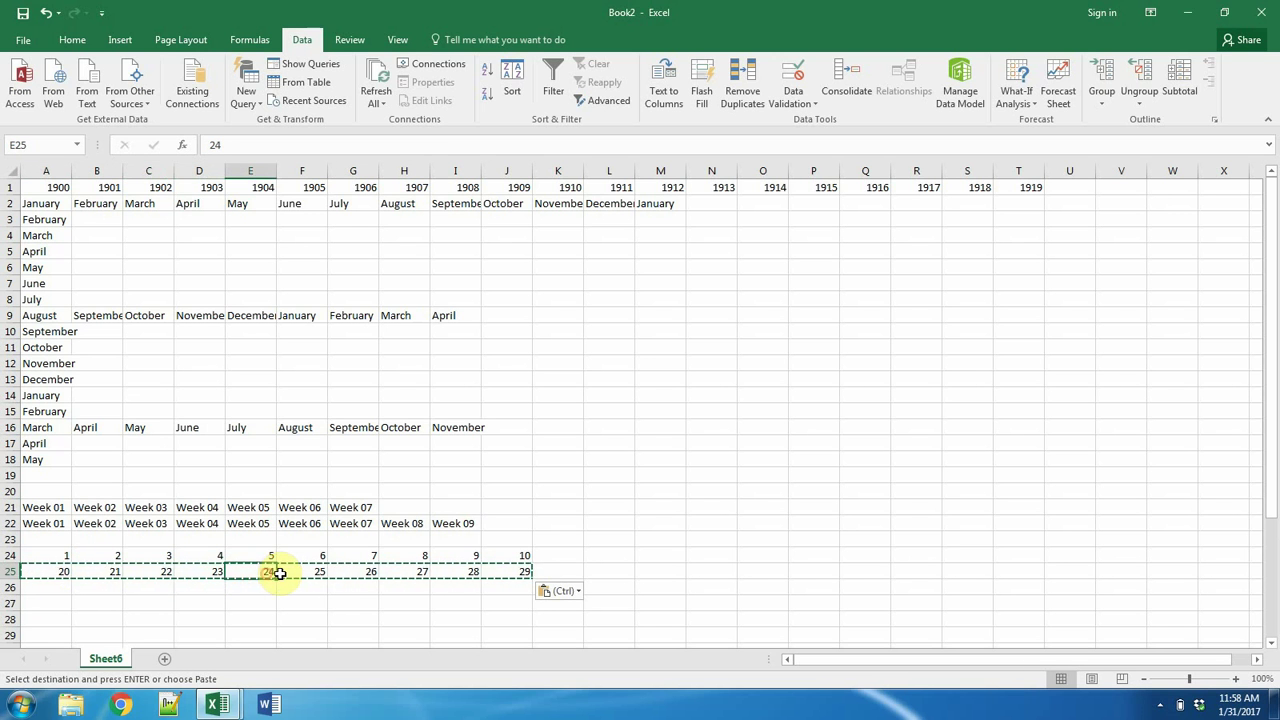
{"action": "left_click", "coordinate": [57, 573]}
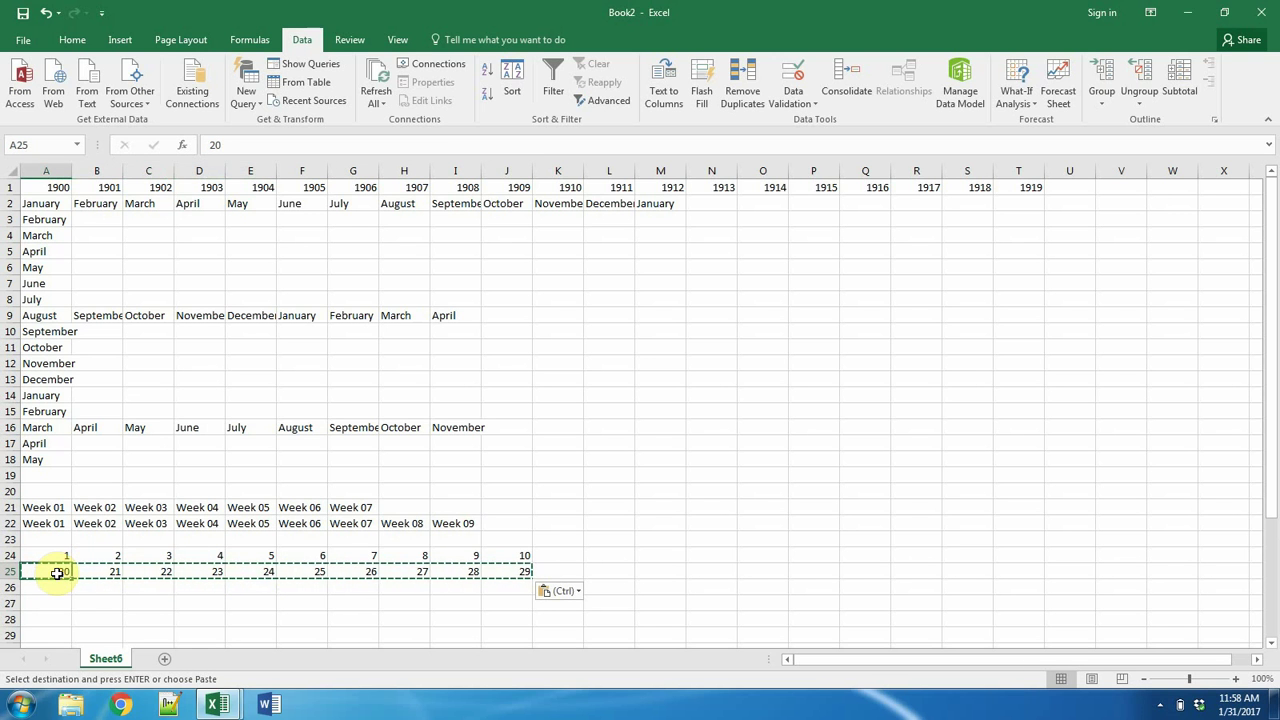
{"action": "key", "text": "Return"}
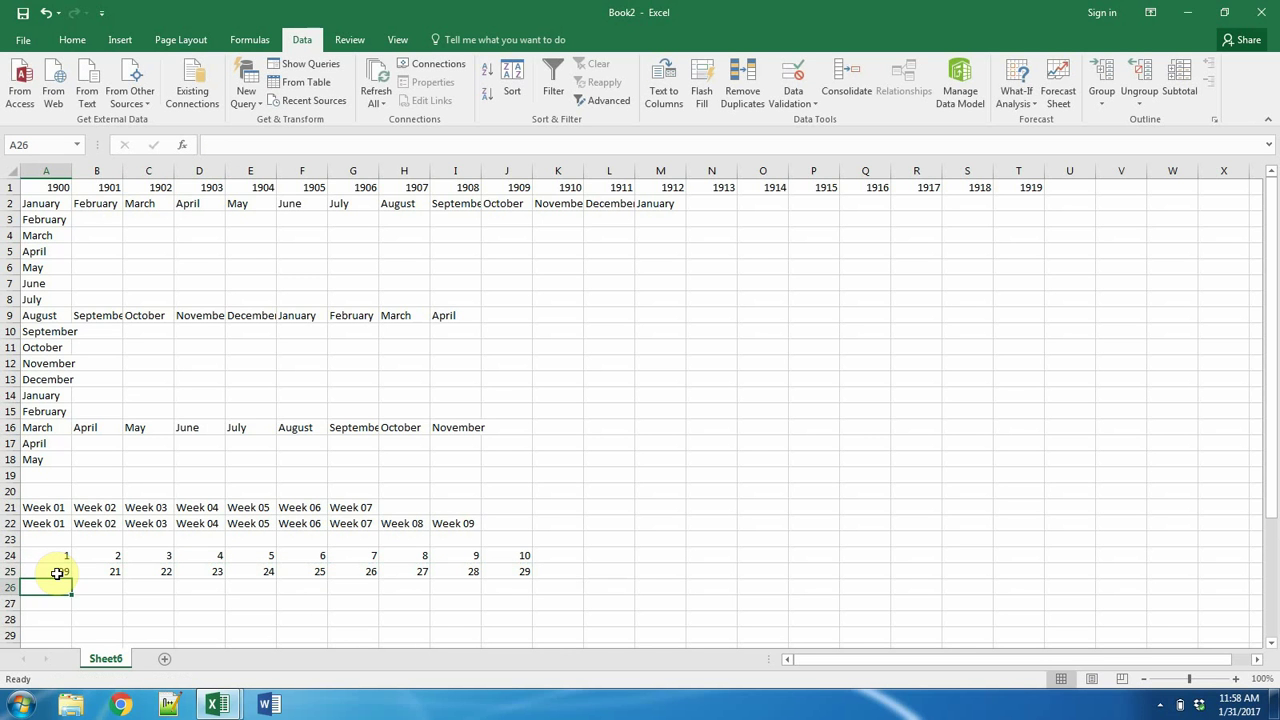
{"action": "left_click_drag", "start_coordinate": [99, 566], "coordinate": [521, 567]}
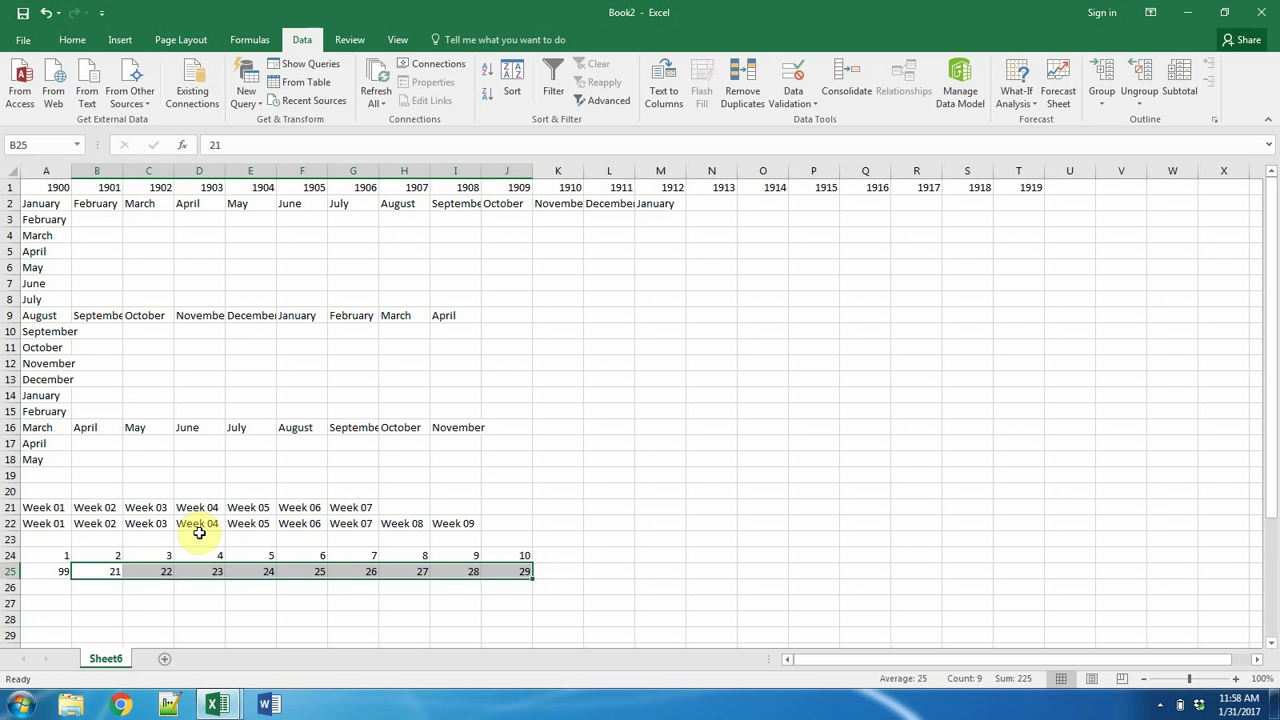
{"action": "scroll", "coordinate": [195, 540], "scroll_direction": "down", "scroll_amount": 1}
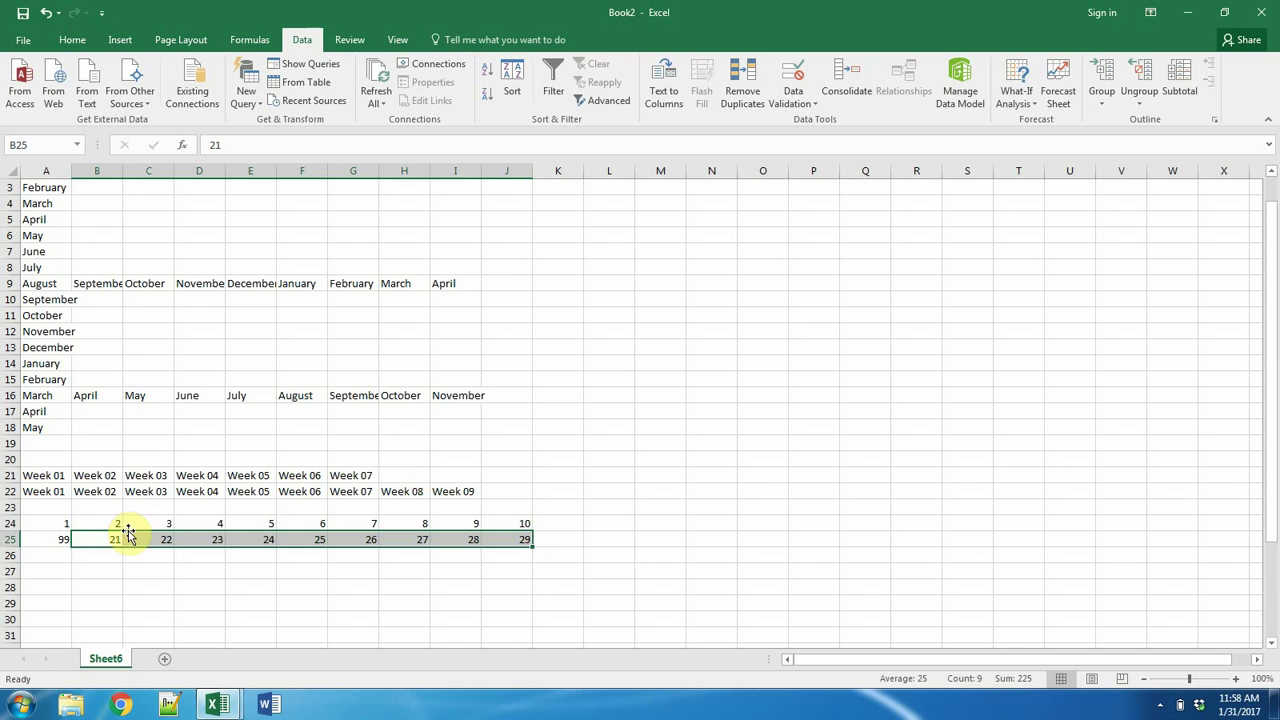
{"action": "scroll", "coordinate": [128, 535], "scroll_direction": "up", "scroll_amount": 1}
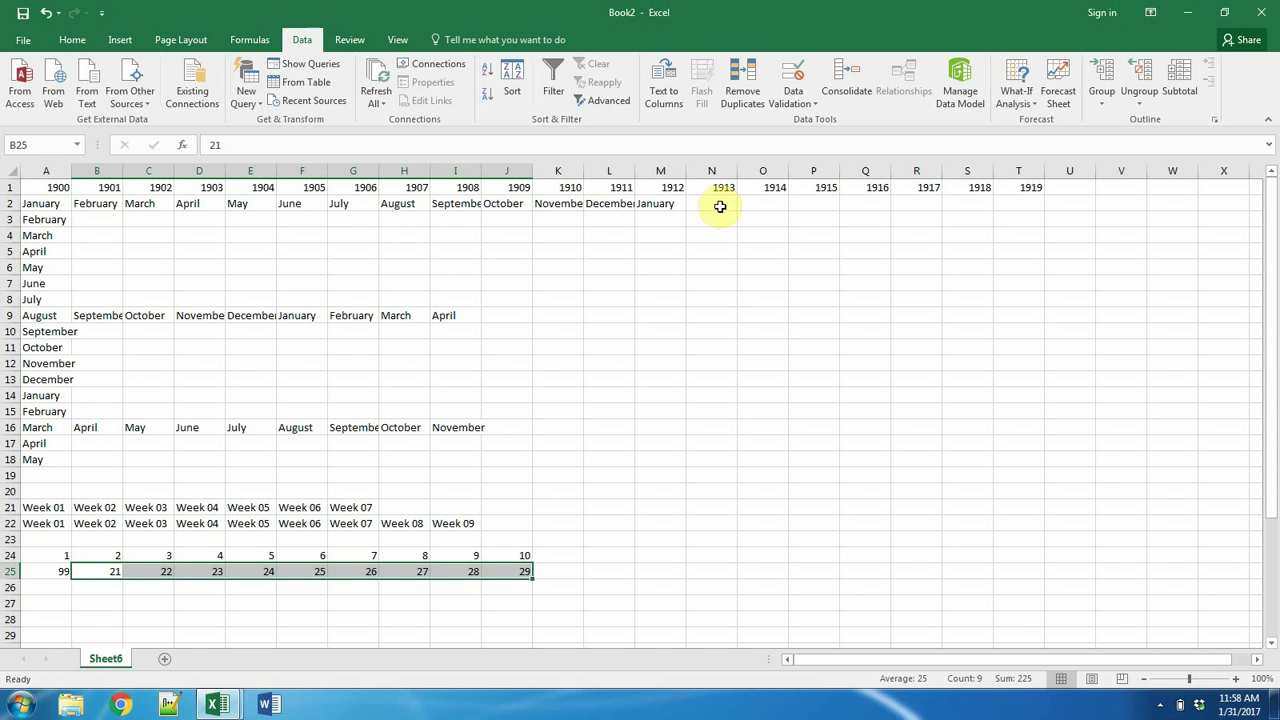
{"action": "left_click", "coordinate": [819, 188]}
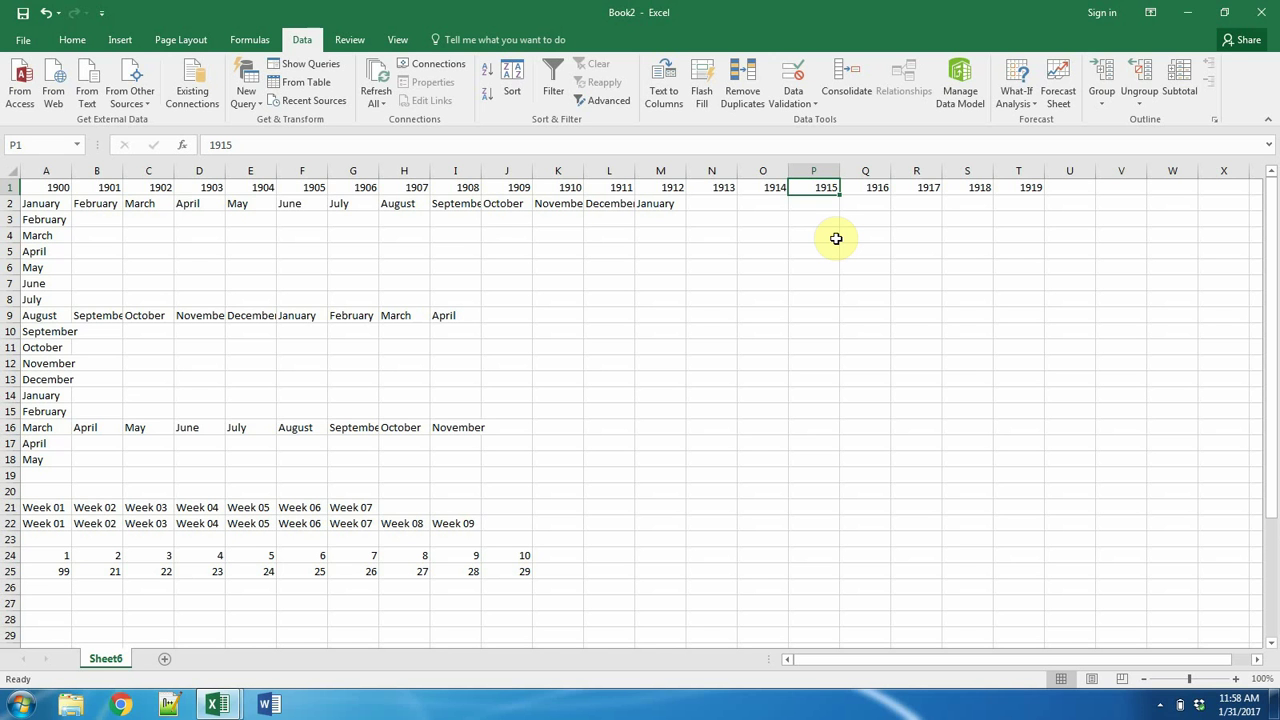
{"action": "scroll", "coordinate": [737, 475], "scroll_direction": "down", "scroll_amount": 1}
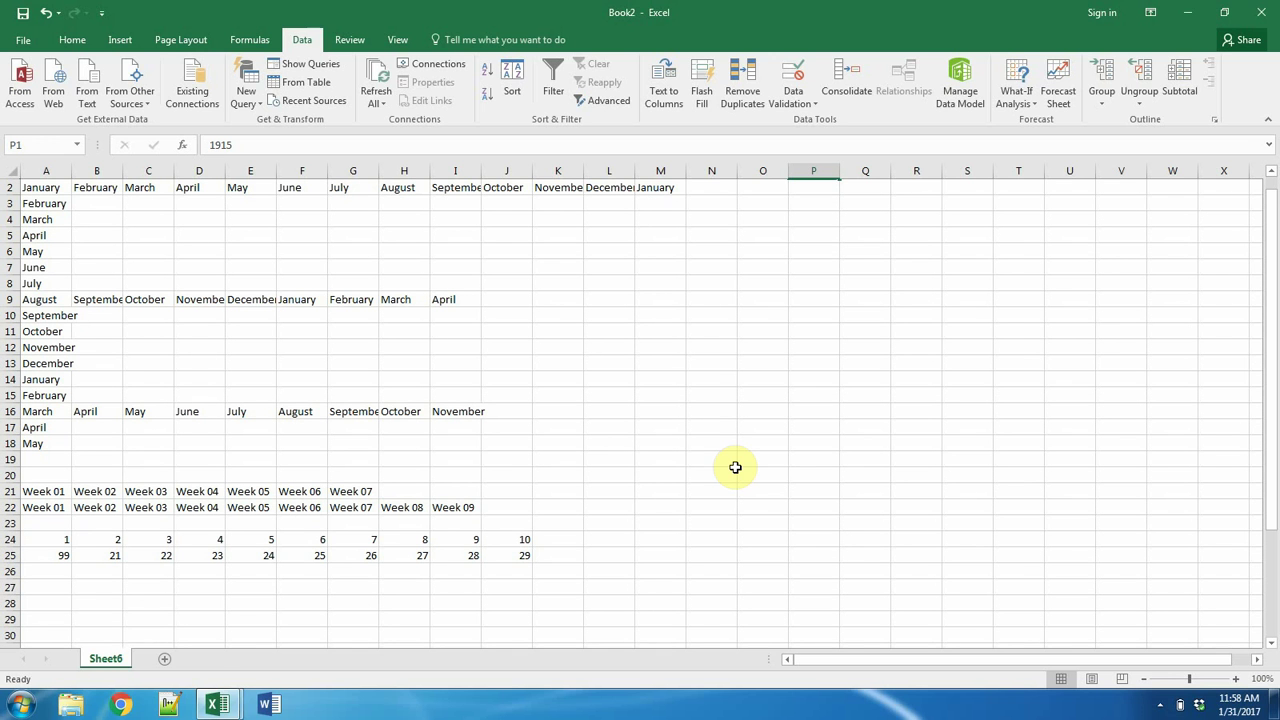
Step: Rename the Sheet6 worksheet as test
{"action": "right_click", "coordinate": [112, 659]}
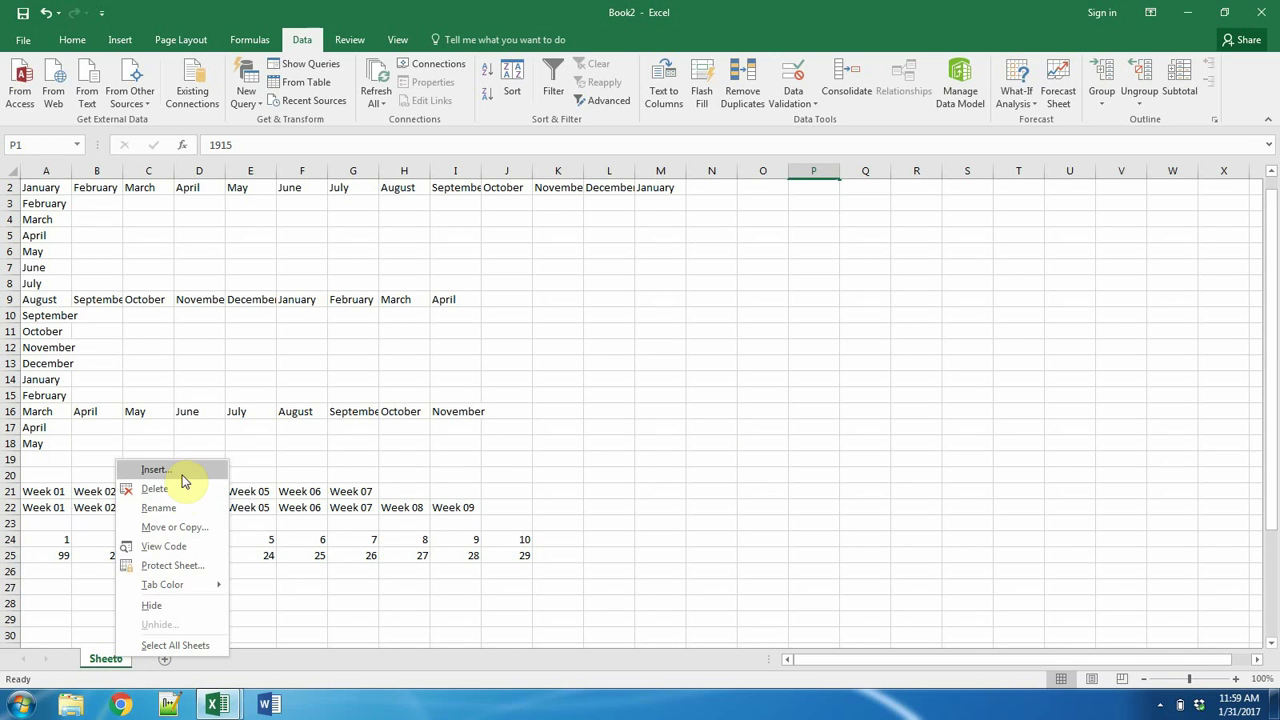
{"action": "left_click", "coordinate": [172, 508]}
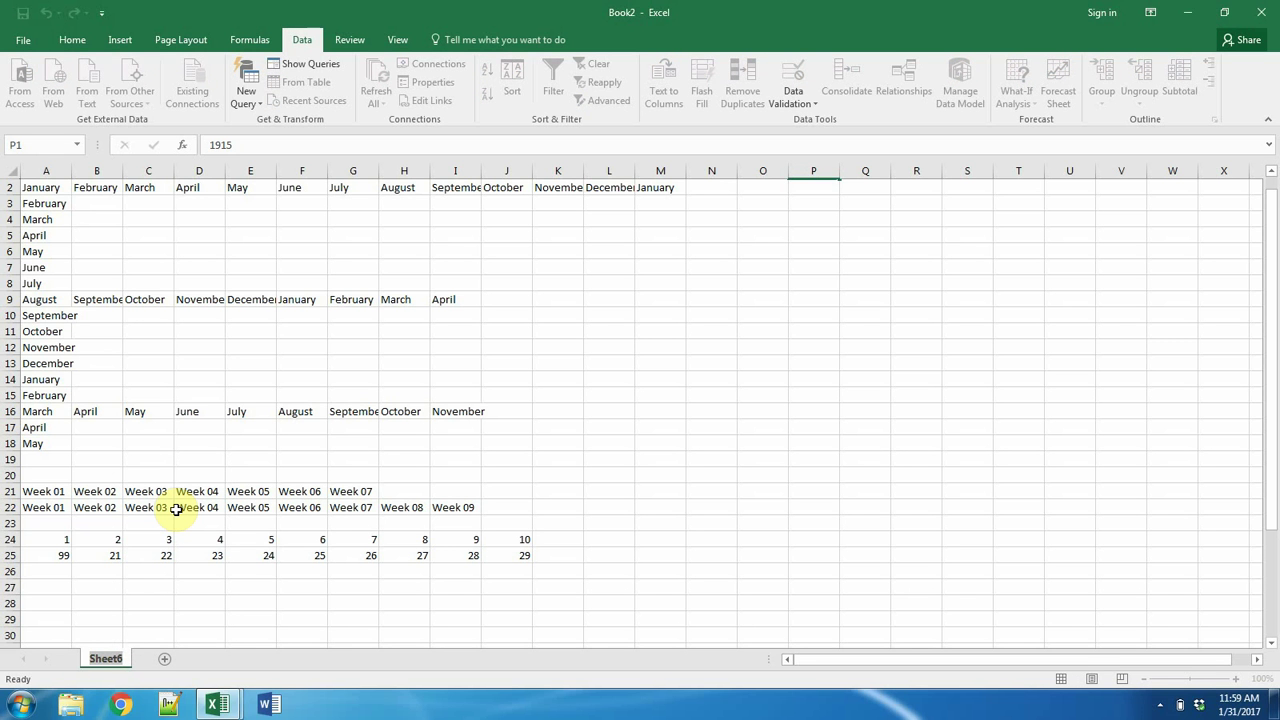
{"action": "type", "text": "test"}
{"action": "key", "text": "Return"}
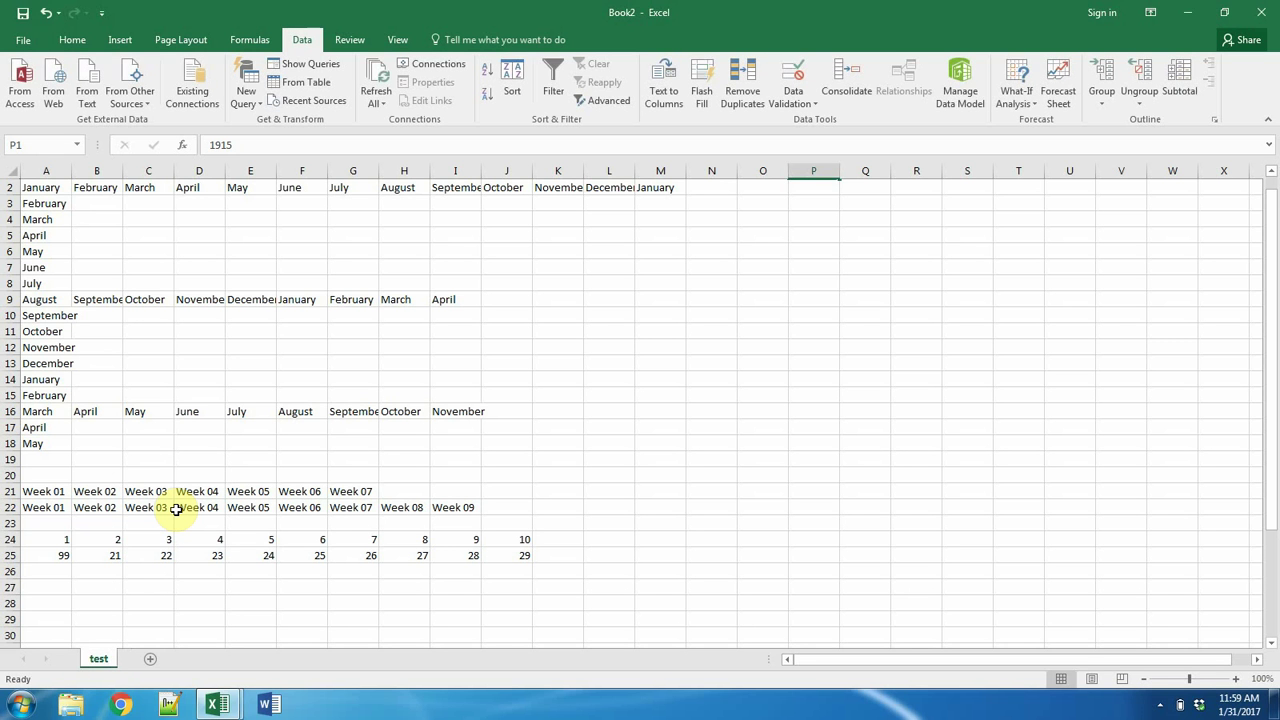
Step: Add a new worksheet and rename it as test 2
{"action": "left_click", "coordinate": [150, 659]}
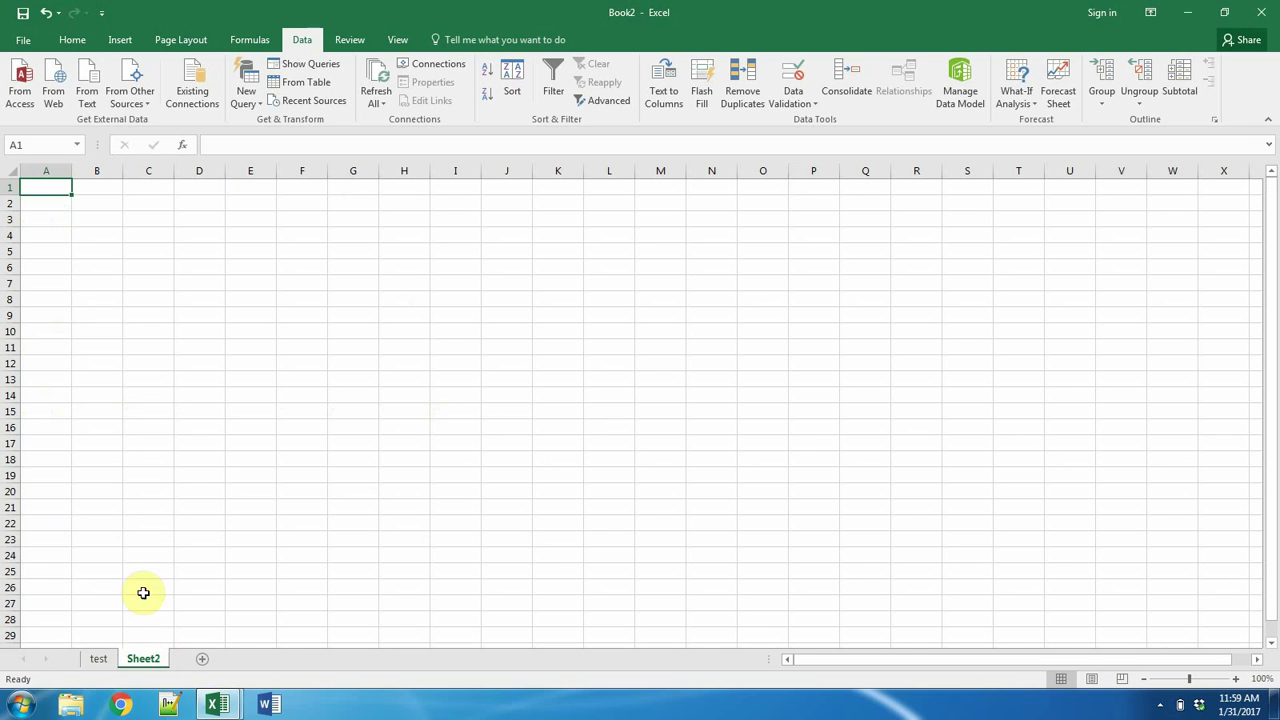
{"action": "right_click", "coordinate": [153, 661]}
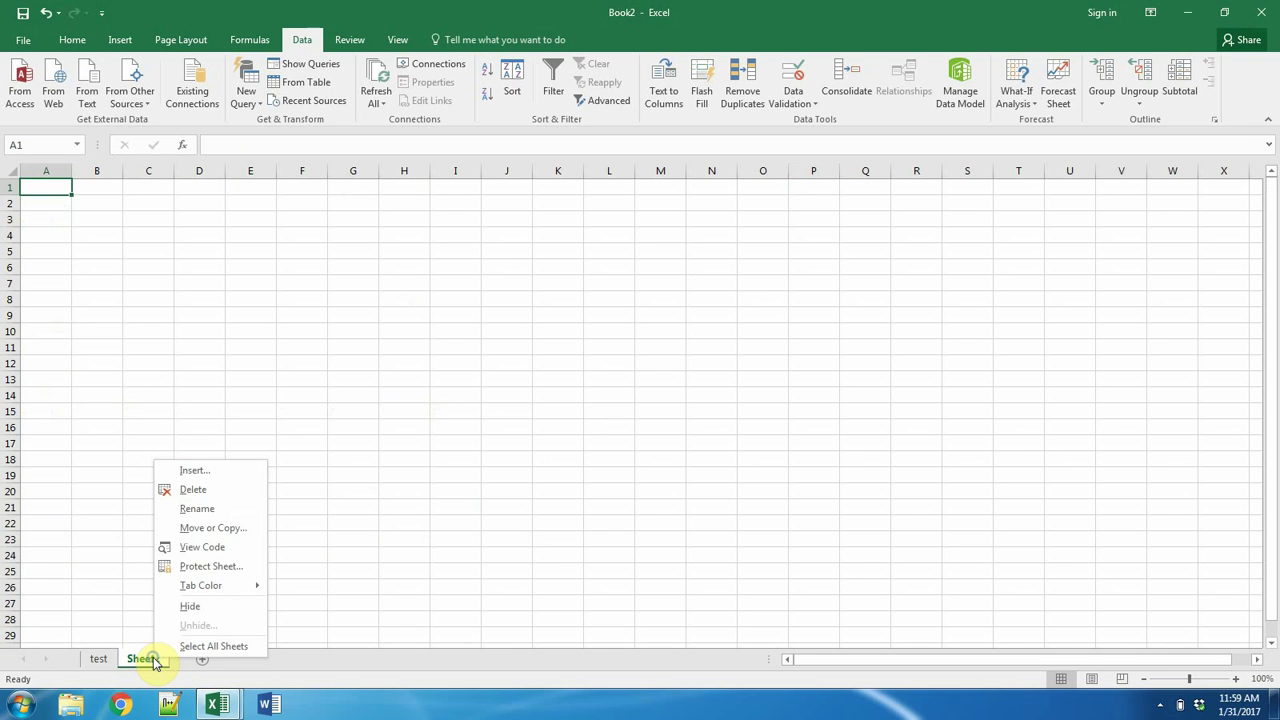
{"action": "left_click", "coordinate": [205, 508]}
{"action": "type", "text": "test"}
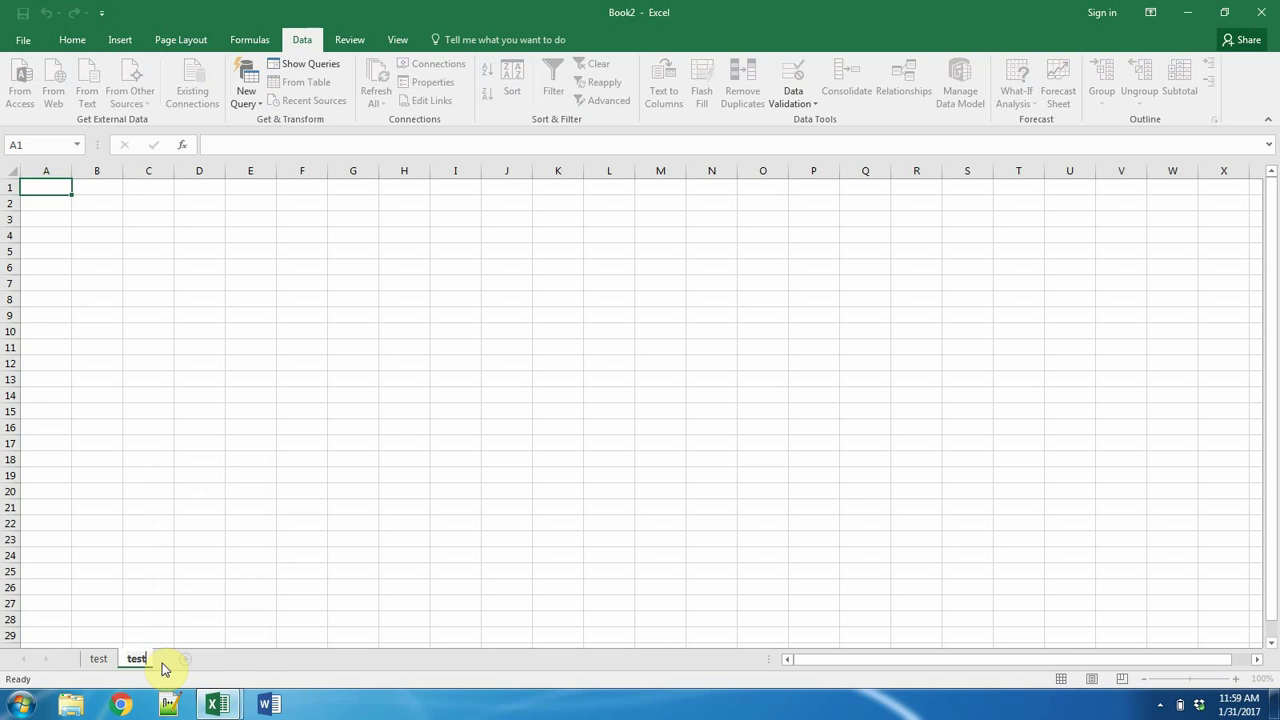
{"action": "key", "text": "Return"}
Step: Add a third worksheet and rearrange the sheets into the order test, Sheet3, test 2
{"action": "left_click_drag", "start_coordinate": [145, 663], "coordinate": [100, 660]}
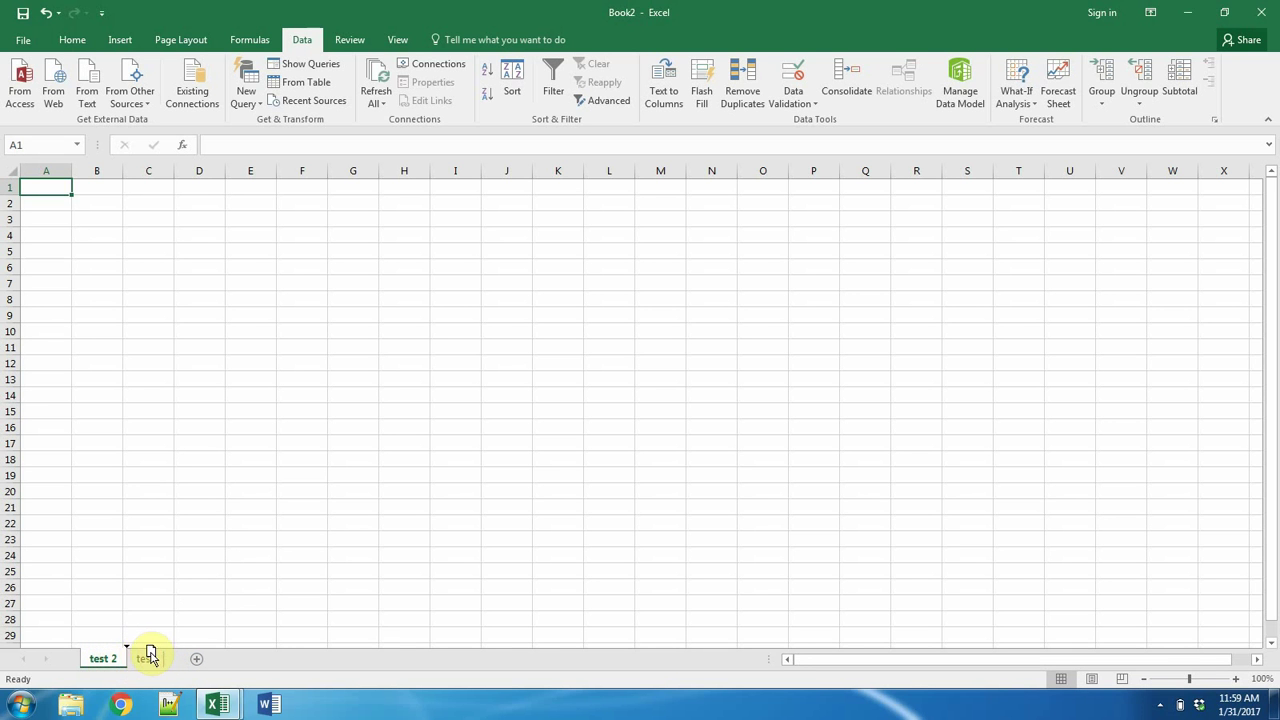
{"action": "left_click", "coordinate": [197, 661]}
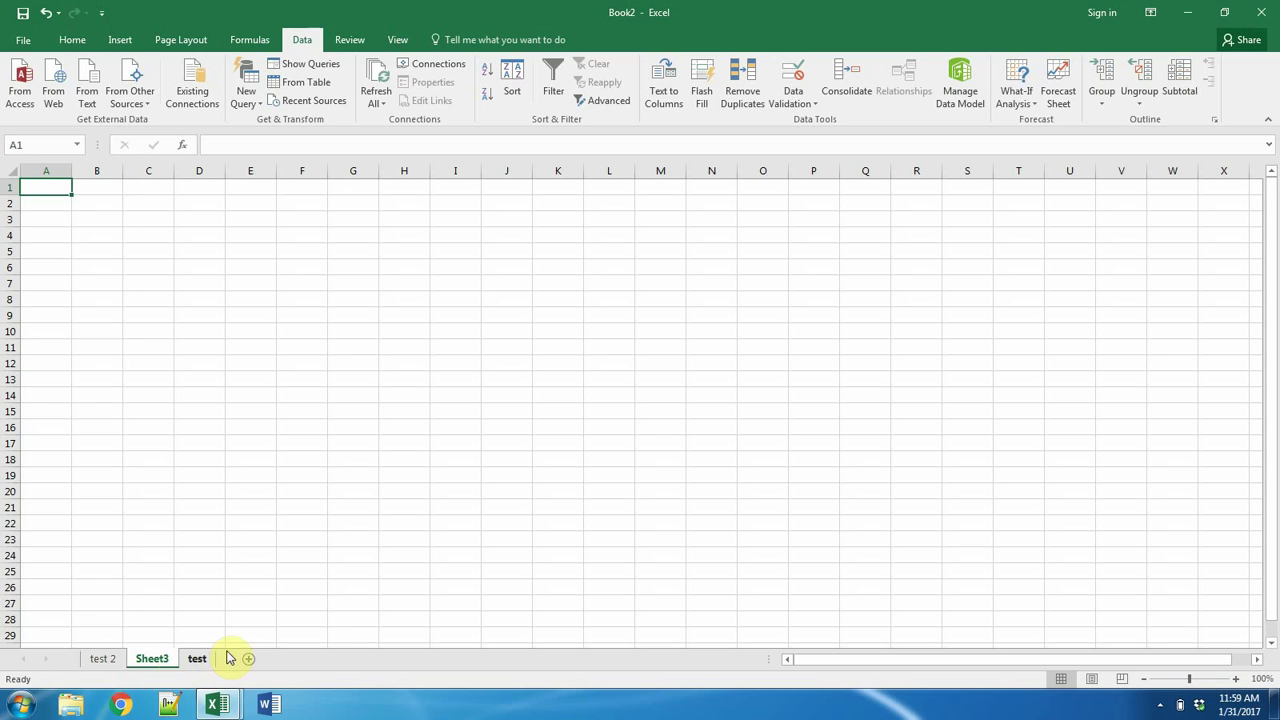
{"action": "left_click_drag", "start_coordinate": [157, 660], "coordinate": [90, 658]}
{"action": "left_click_drag", "start_coordinate": [197, 661], "coordinate": [100, 654]}
{"action": "left_click", "coordinate": [140, 660]}
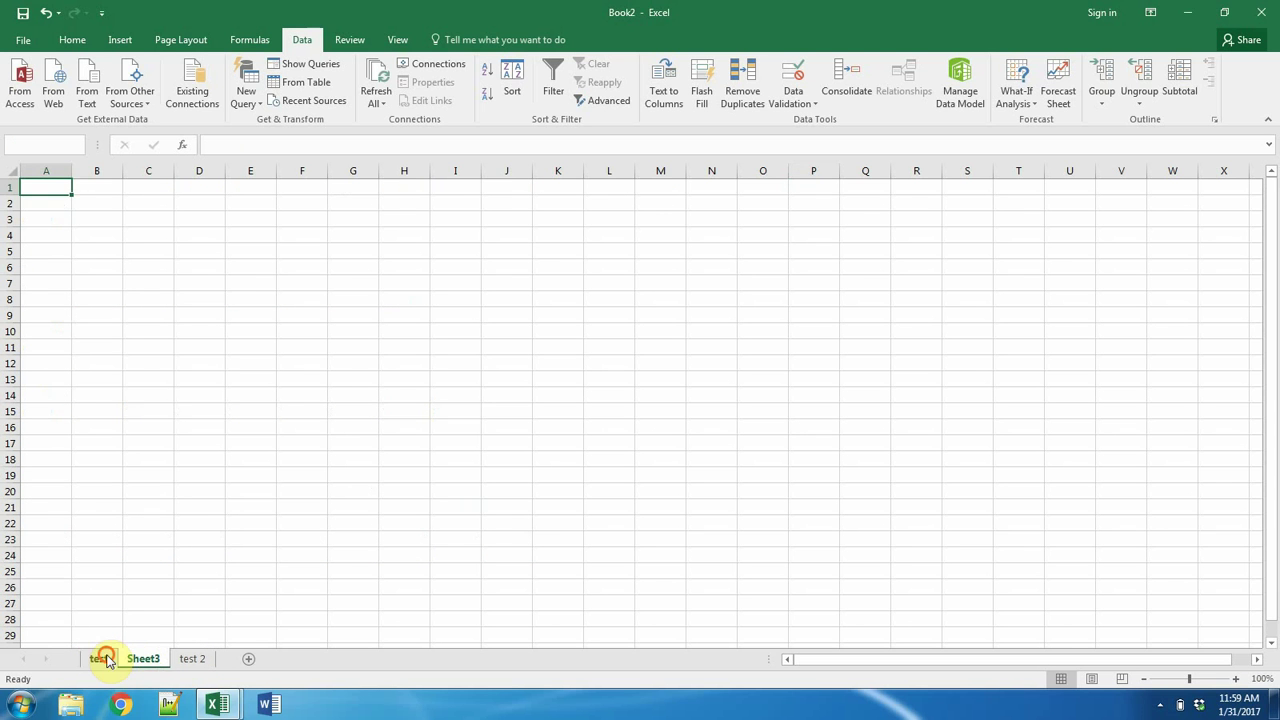
{"action": "left_click", "coordinate": [101, 656]}
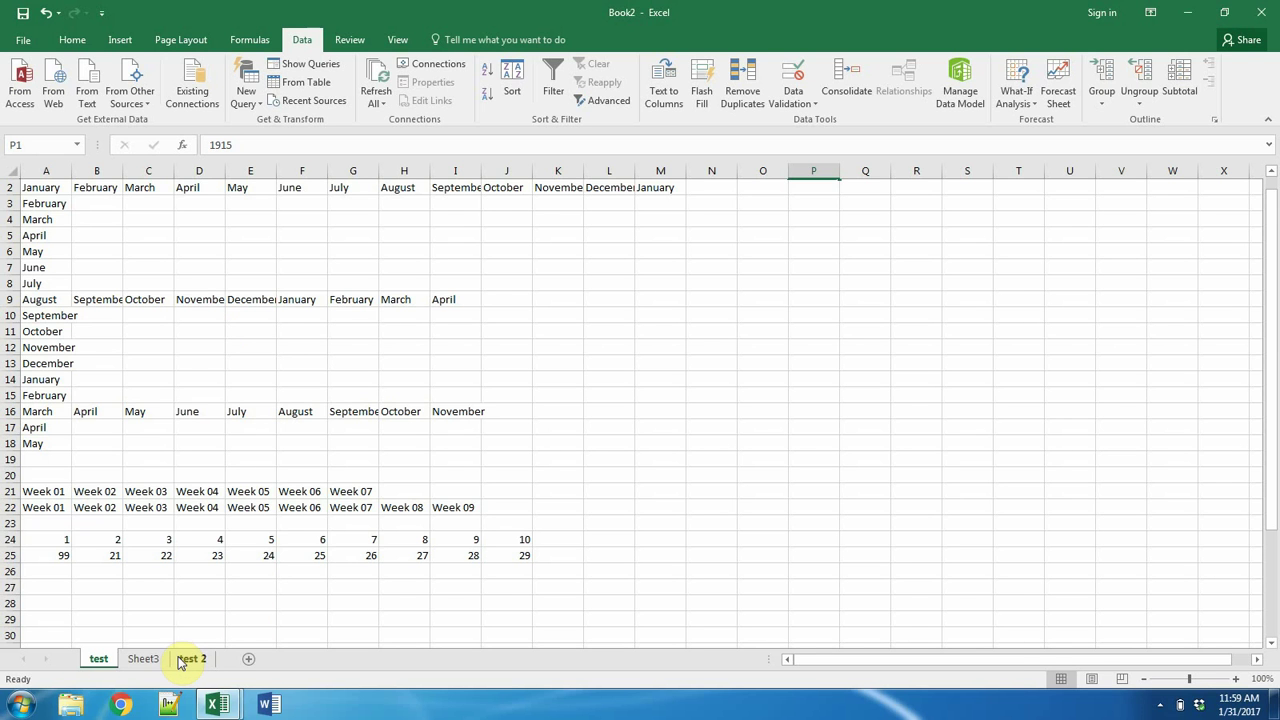
Step: On Sheet3, enter 100 in A1 and B1 and add them in C1 with =SUM(A1:B1)
{"action": "left_click", "coordinate": [141, 659]}
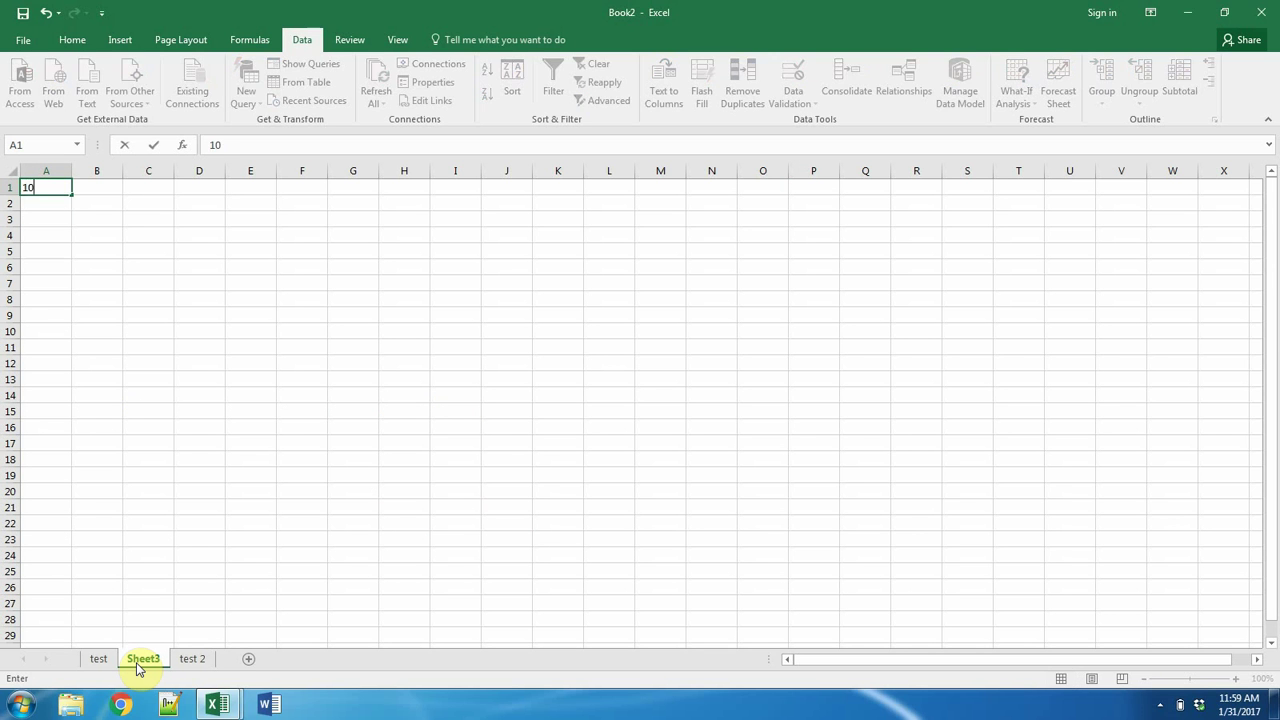
{"action": "type", "text": "100"}
{"action": "key", "text": "Tab"}
{"action": "type", "text": "0"}
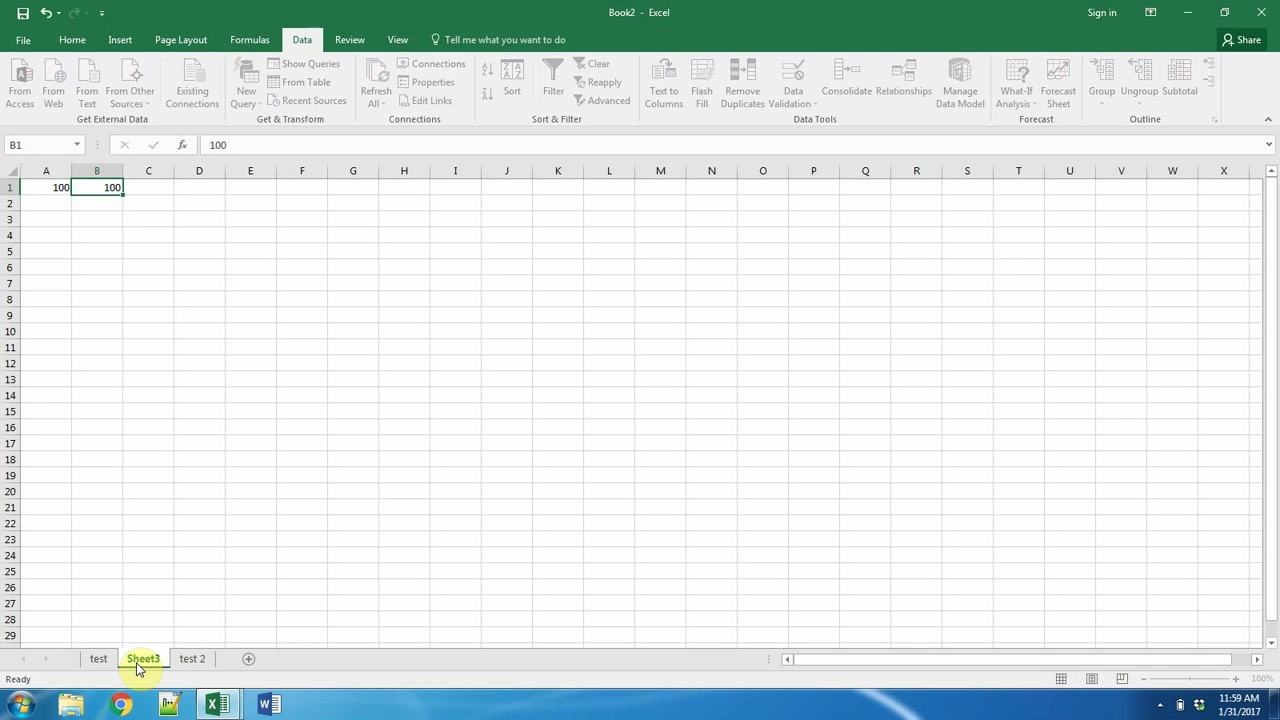
{"action": "key", "text": "Tab"}
{"action": "type", "text": "=sum("}
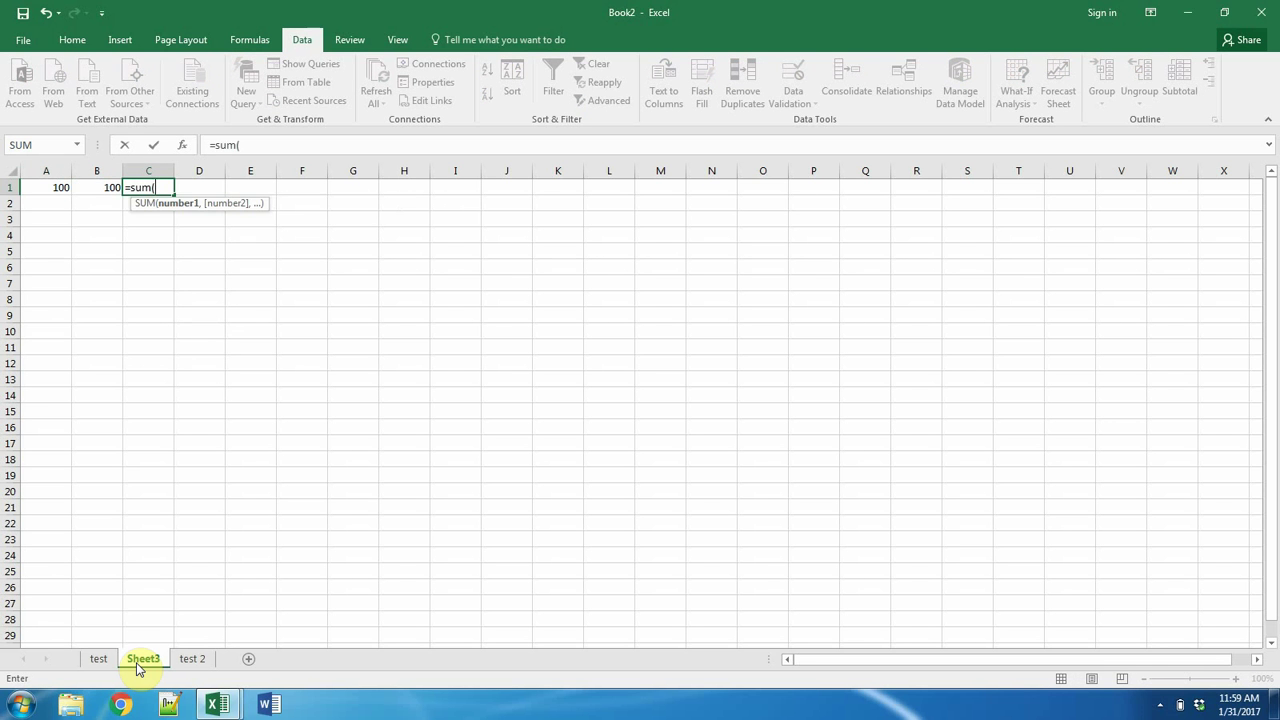
{"action": "key", "text": "Left"}
{"action": "key", "text": "shift+Left"}
{"action": "key", "text": "Return"}
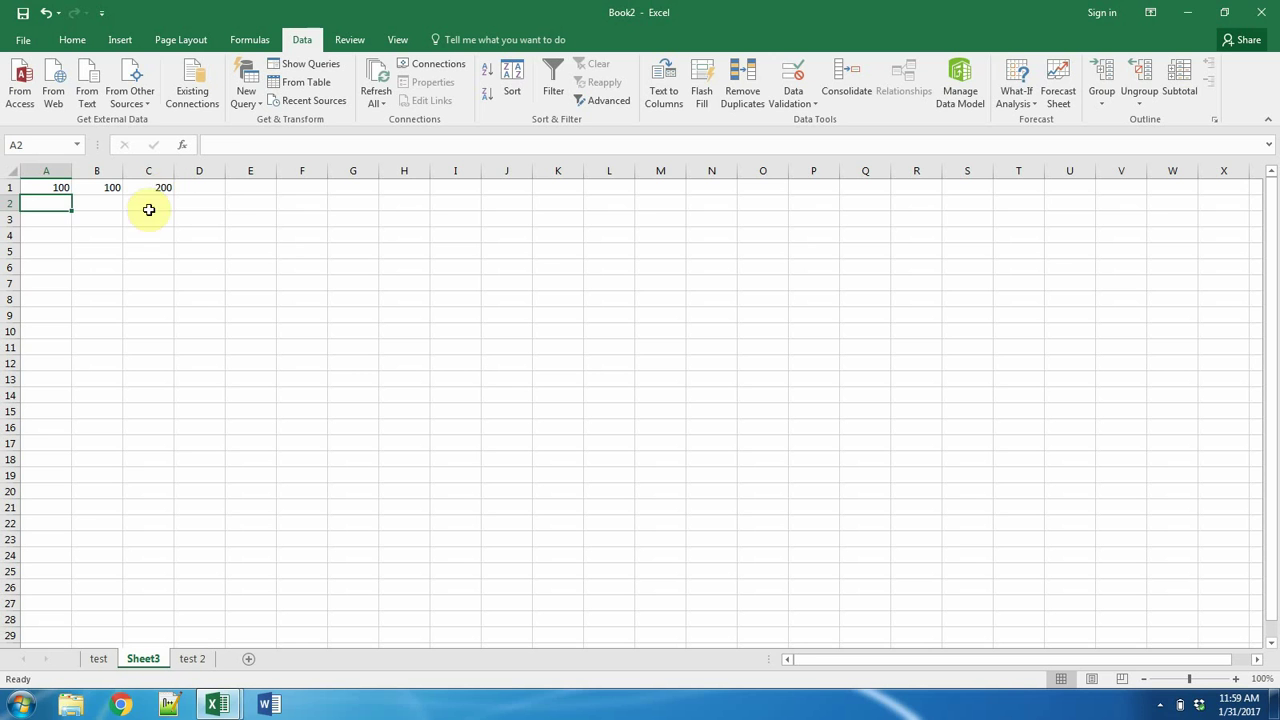
Step: Inspect the formula in C1 and the two cells it adds, A1:B1
{"action": "left_click", "coordinate": [157, 188]}
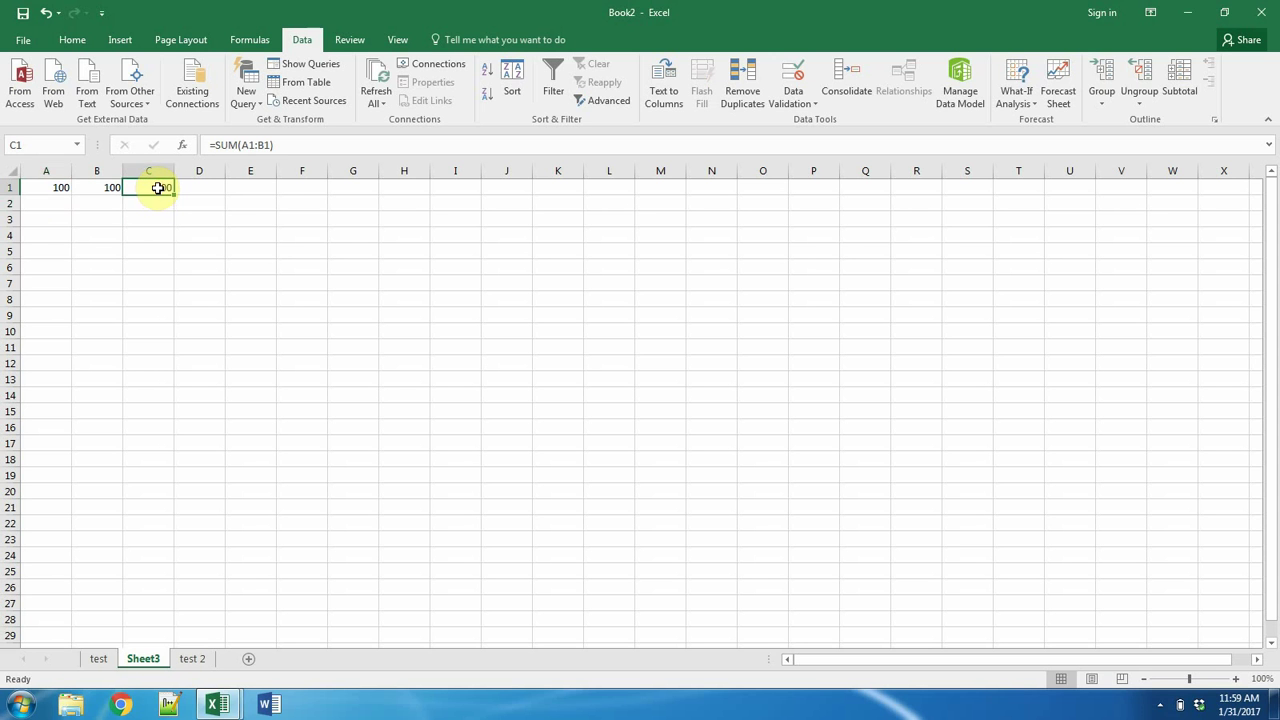
{"action": "left_click", "coordinate": [48, 188]}
{"action": "left_click_drag", "start_coordinate": [90, 186], "coordinate": [106, 186]}
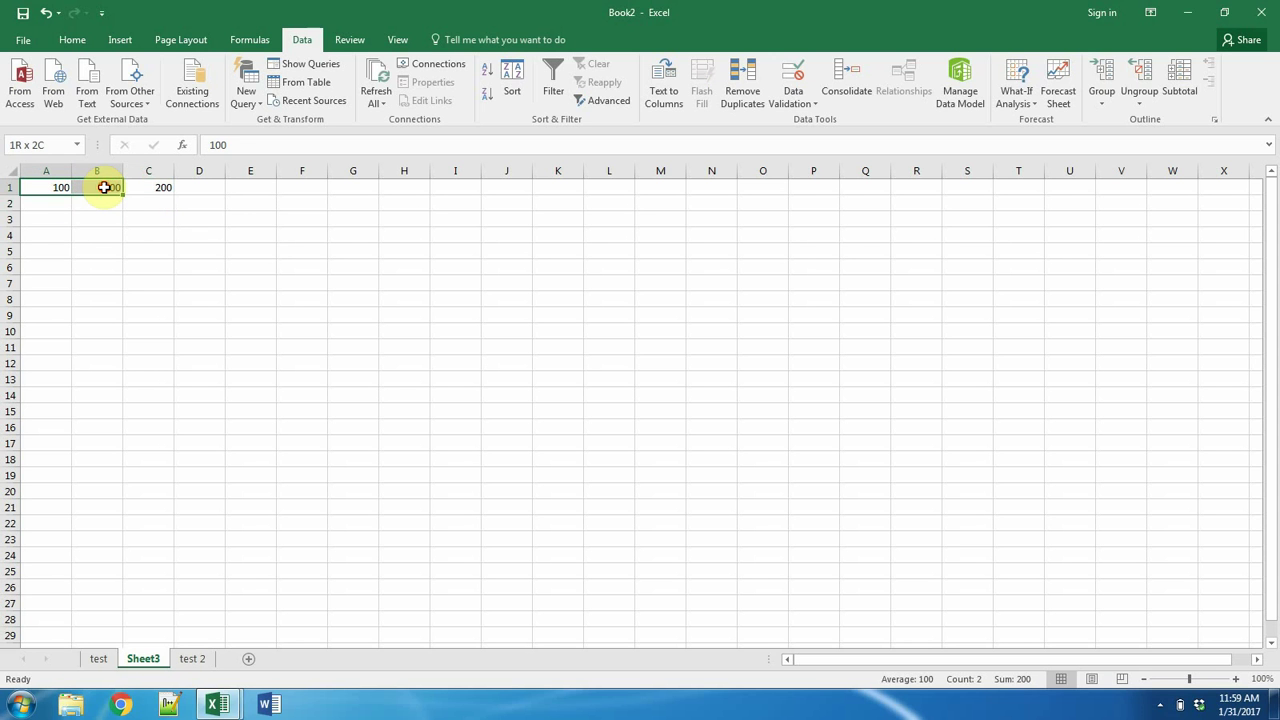
Step: Enter the hard-coded formula =100+100 in C2 for comparison with the cell-reference sum
{"action": "left_click", "coordinate": [155, 204]}
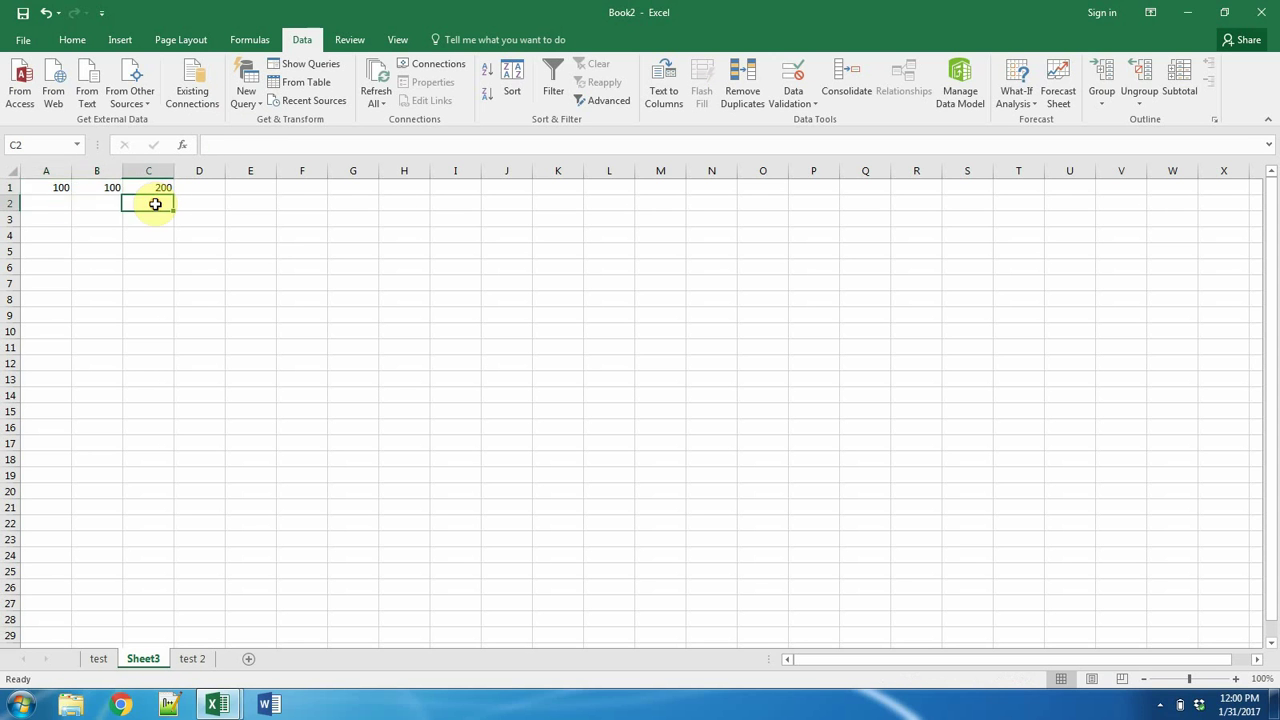
{"action": "type", "text": "="}
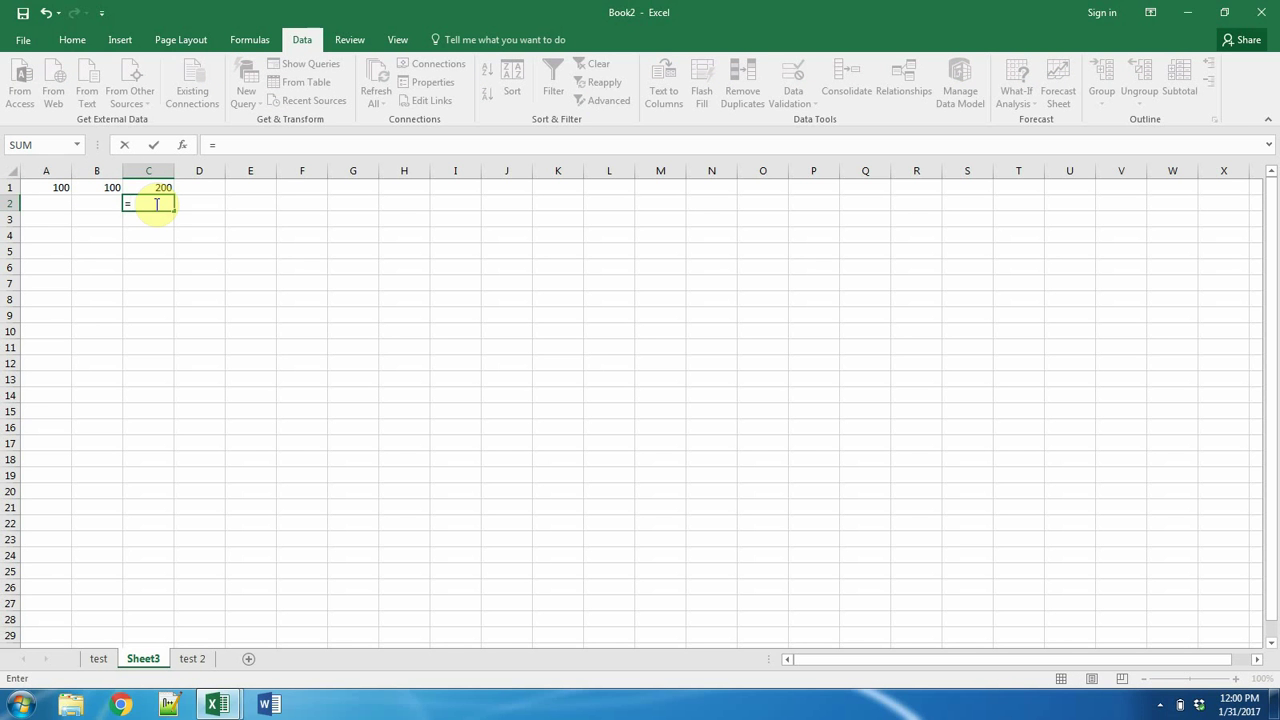
{"action": "type", "text": "100+100"}
{"action": "key", "text": "Return"}
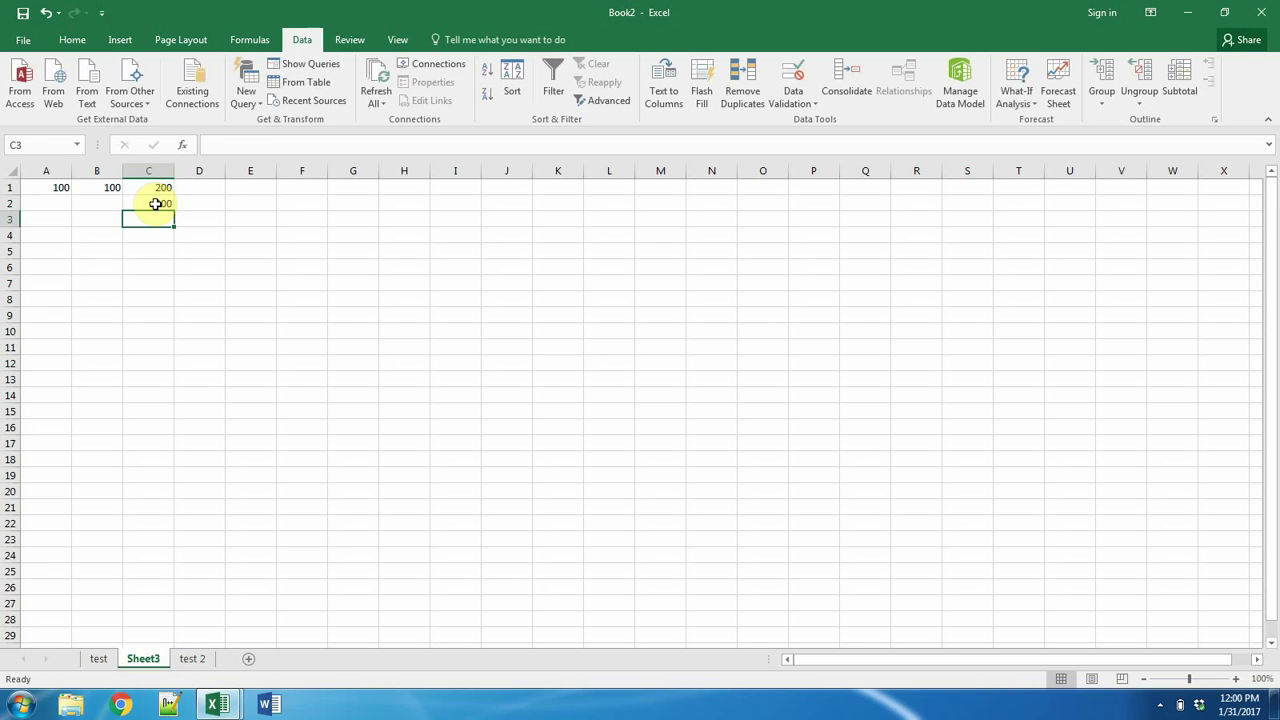
Step: Set A1 to 150 and check how the SUM formula in C1 responds
{"action": "left_click", "coordinate": [65, 187]}
{"action": "type", "text": "15"}
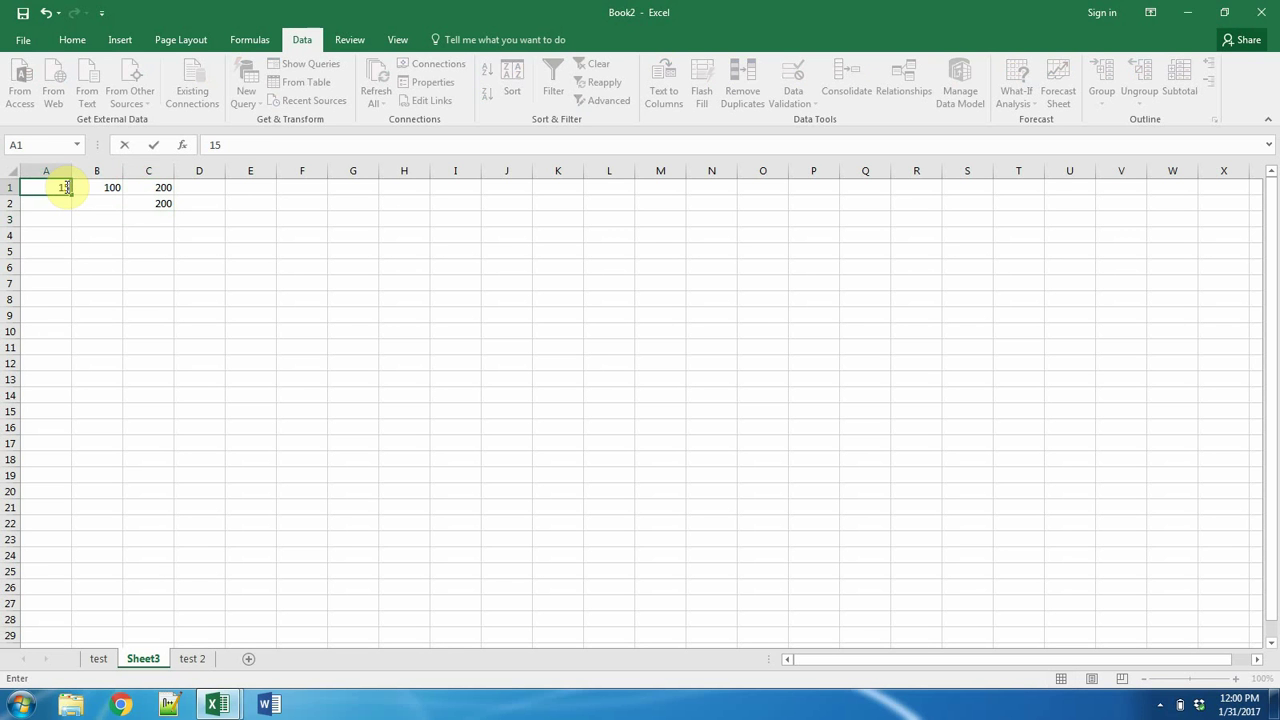
{"action": "type", "text": "0"}
{"action": "key", "text": "ctrl+Return"}
{"action": "left_click", "coordinate": [120, 188]}
{"action": "left_click", "coordinate": [160, 189]}
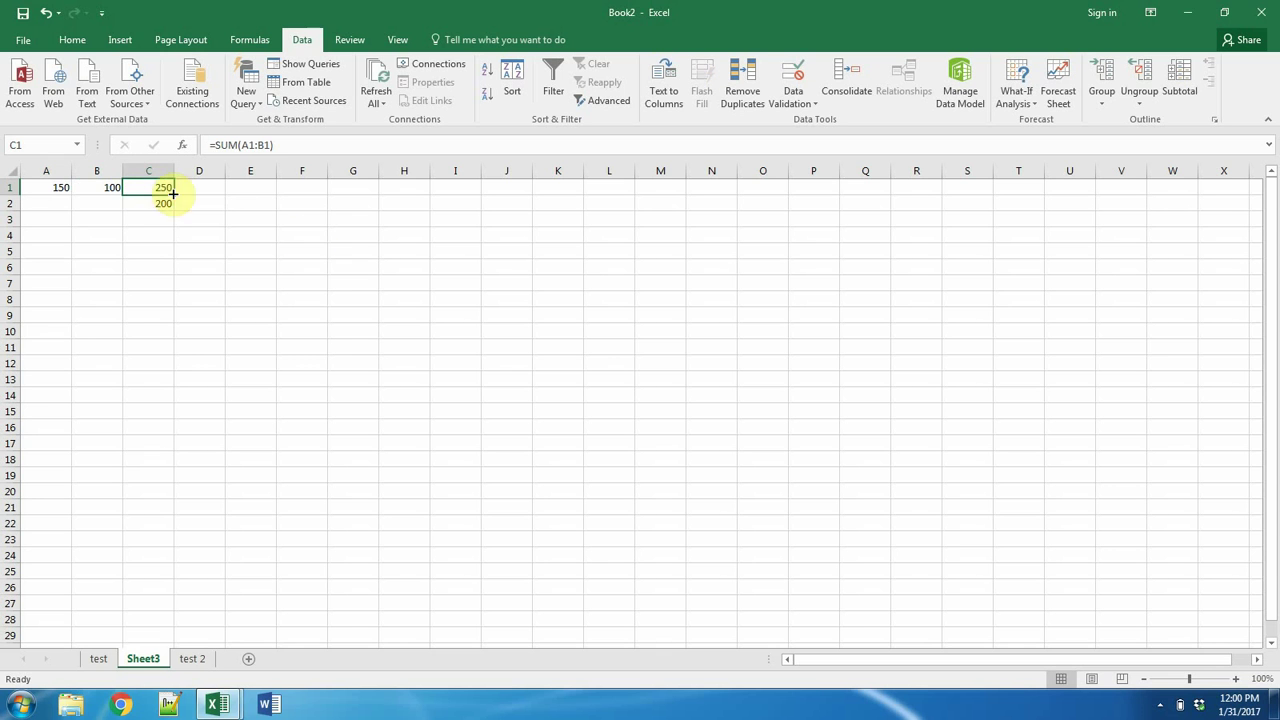
Step: AutoFill the value in A1 down the column through A18
{"action": "left_click", "coordinate": [55, 200]}
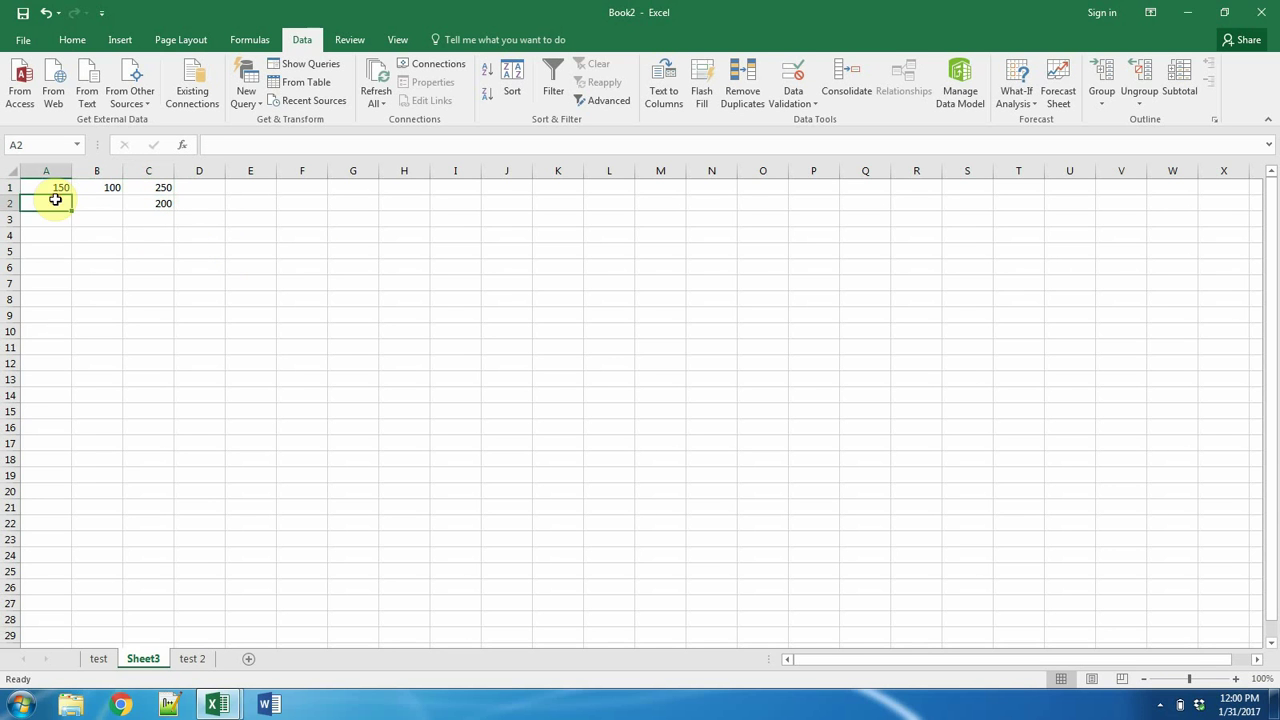
{"action": "left_click", "coordinate": [63, 188]}
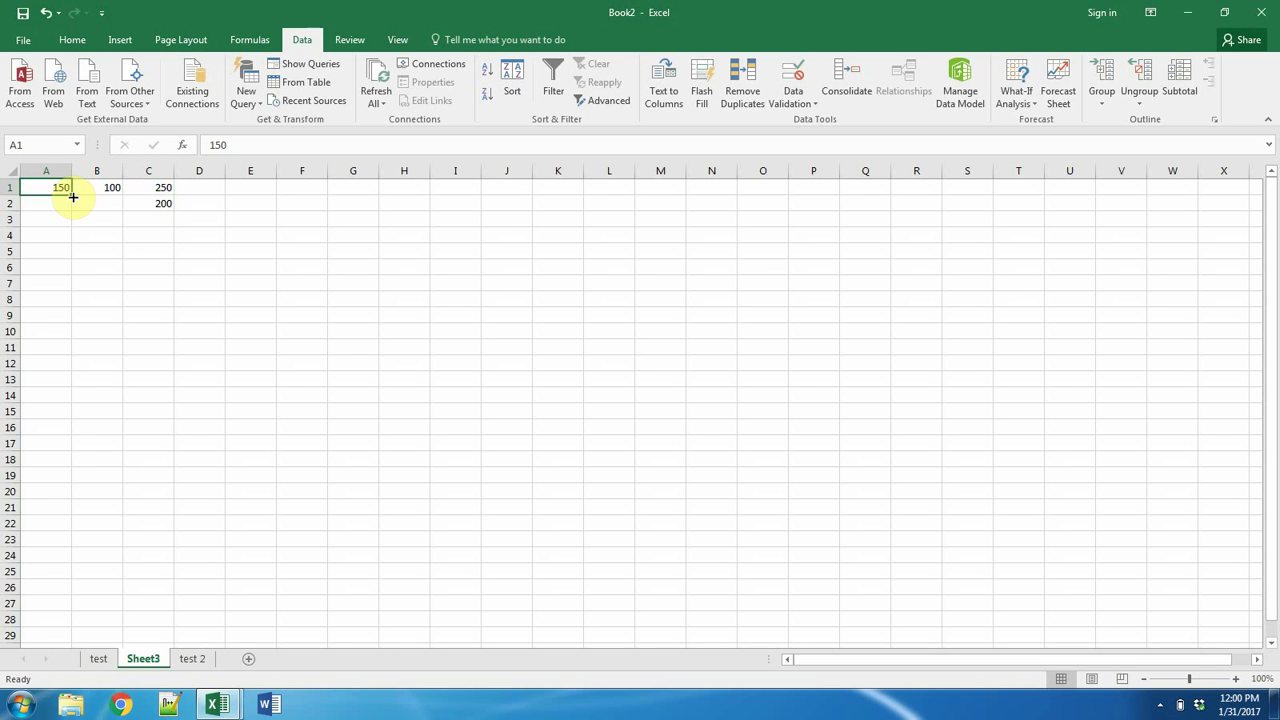
{"action": "left_click_drag", "start_coordinate": [73, 197], "coordinate": [63, 473]}
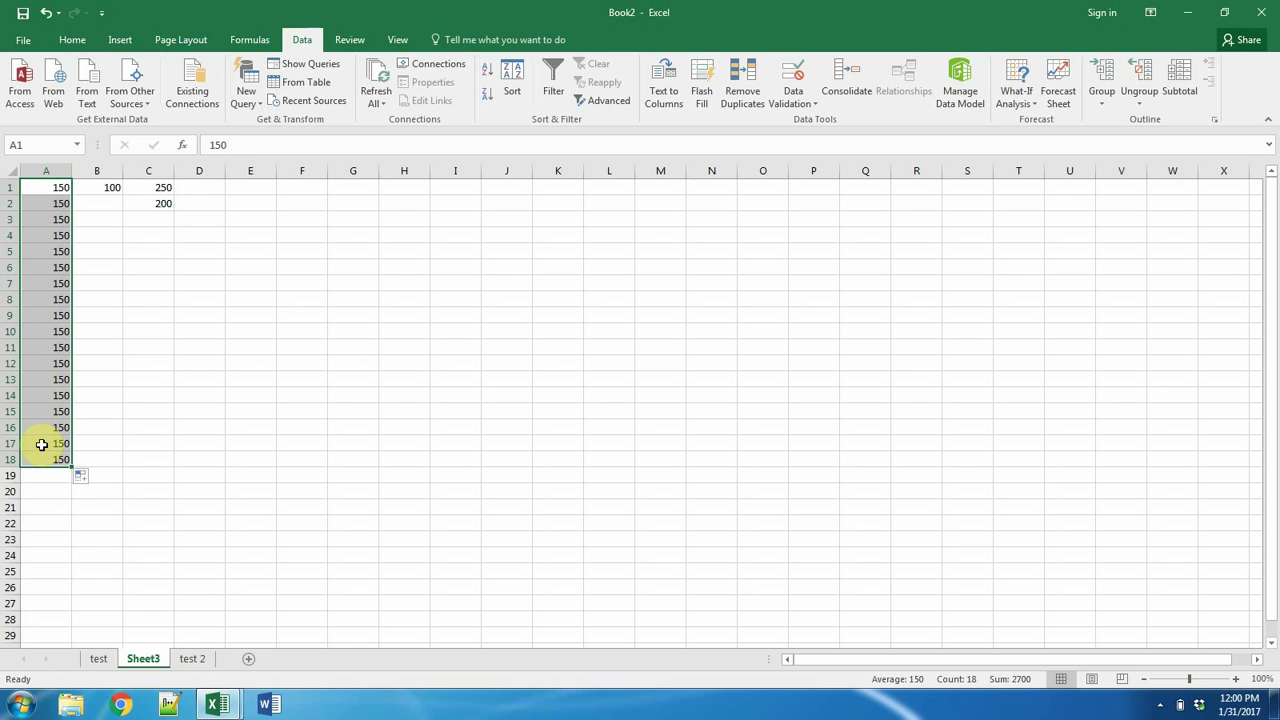
Step: Total the filled column in A19 with =SUM(A1:A18)
{"action": "left_click", "coordinate": [47, 475]}
{"action": "type", "text": "=sum("}
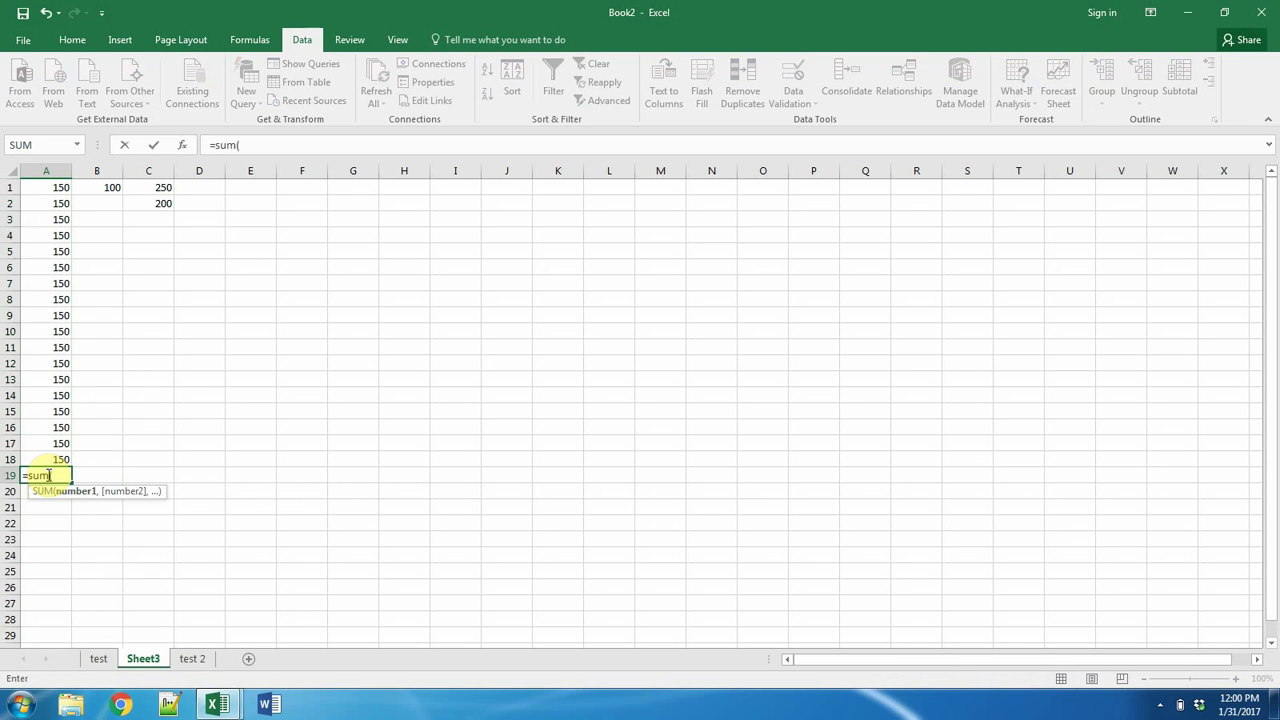
{"action": "key", "text": "Up"}
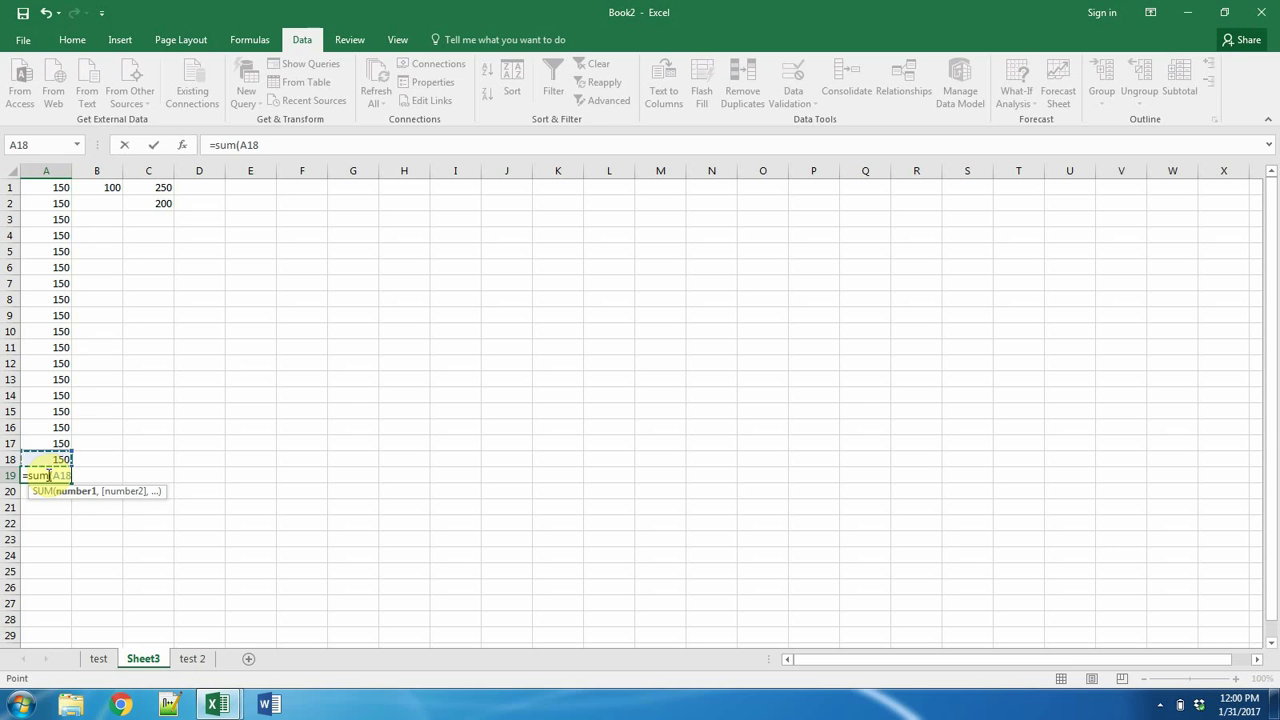
{"action": "key", "text": "shift+Up"}
{"action": "key", "text": "shift+Up"}
{"action": "key", "text": "shift+Up"}
{"action": "key", "text": "shift+Up"}
{"action": "key", "text": "shift+Up"}
{"action": "key", "text": "shift+Up"}
{"action": "key", "text": "shift+Up"}
{"action": "key", "text": "shift+Up"}
{"action": "key", "text": "shift+Up"}
{"action": "key", "text": "shift+Up"}
{"action": "key", "text": "shift+Up"}
{"action": "key", "text": "shift+Up"}
{"action": "key", "text": "shift+Up"}
{"action": "key", "text": "shift+Up"}
{"action": "key", "text": "shift+Up"}
{"action": "key", "text": "shift+Up"}
{"action": "key", "text": "shift+Up"}
{"action": "type", "text": ")"}
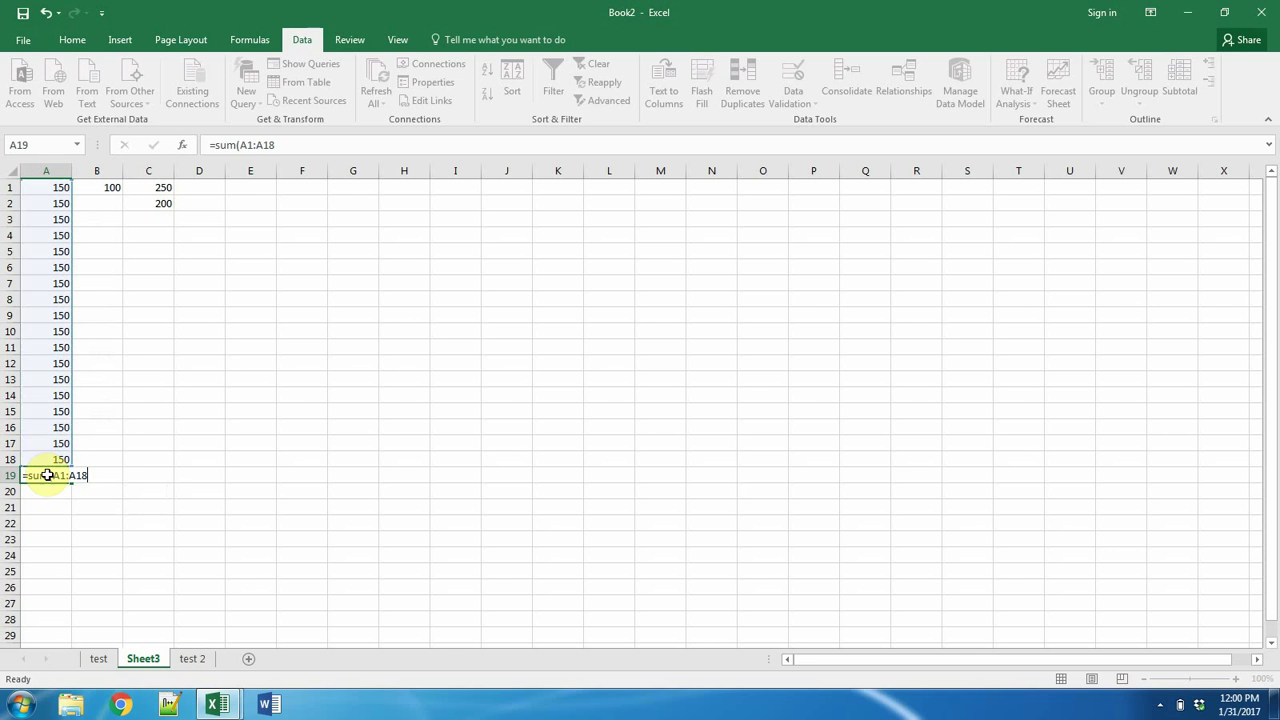
{"action": "key", "text": "Return"}
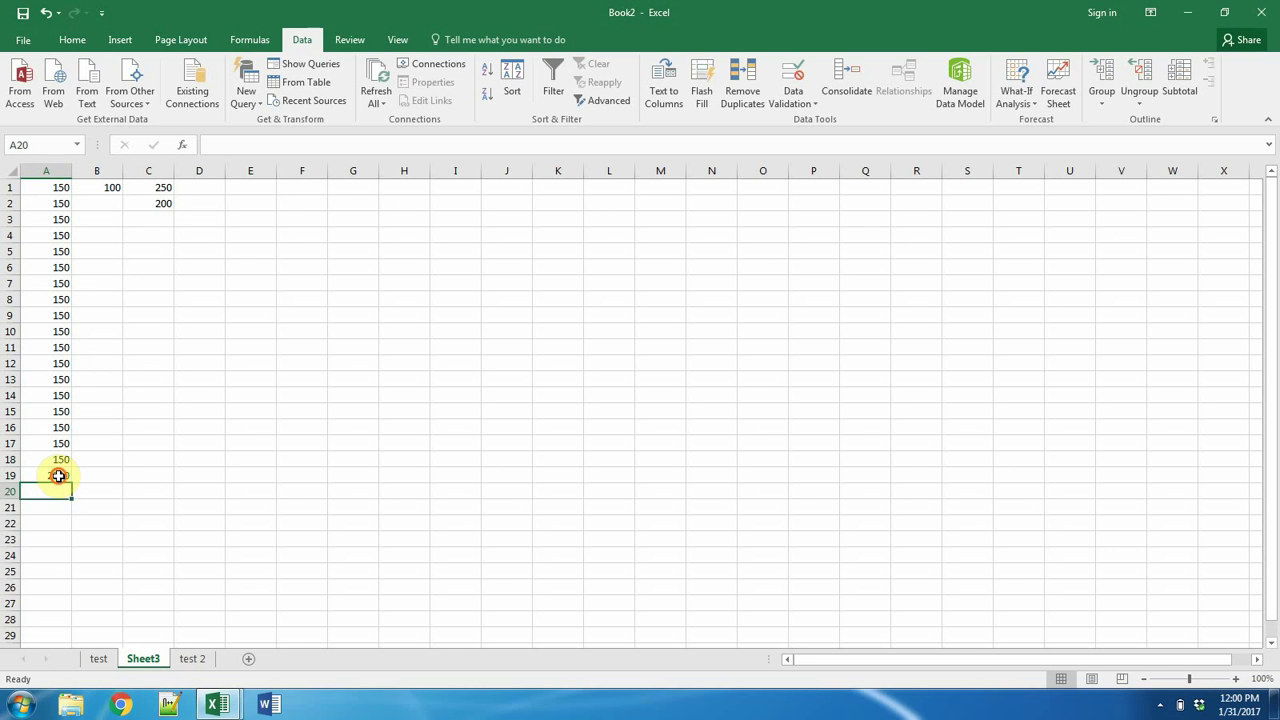
Step: Check the A19 total and select A1:A18 to read the range's average, count and sum in the status bar
{"action": "left_click", "coordinate": [57, 475]}
{"action": "left_click", "coordinate": [58, 458]}
{"action": "left_click_drag", "start_coordinate": [58, 458], "coordinate": [45, 186]}
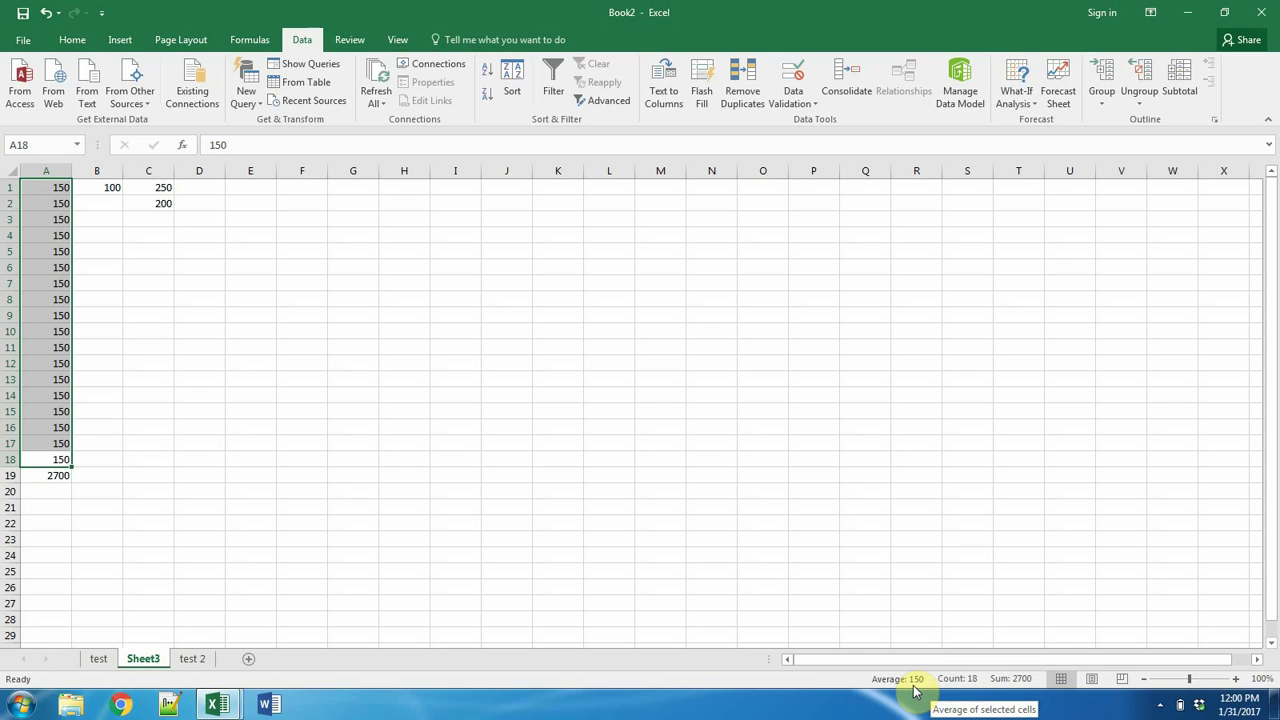
Step: Review the status bar customization options without changing them, then clear the range selection and return to A1
{"action": "right_click", "coordinate": [1011, 679]}
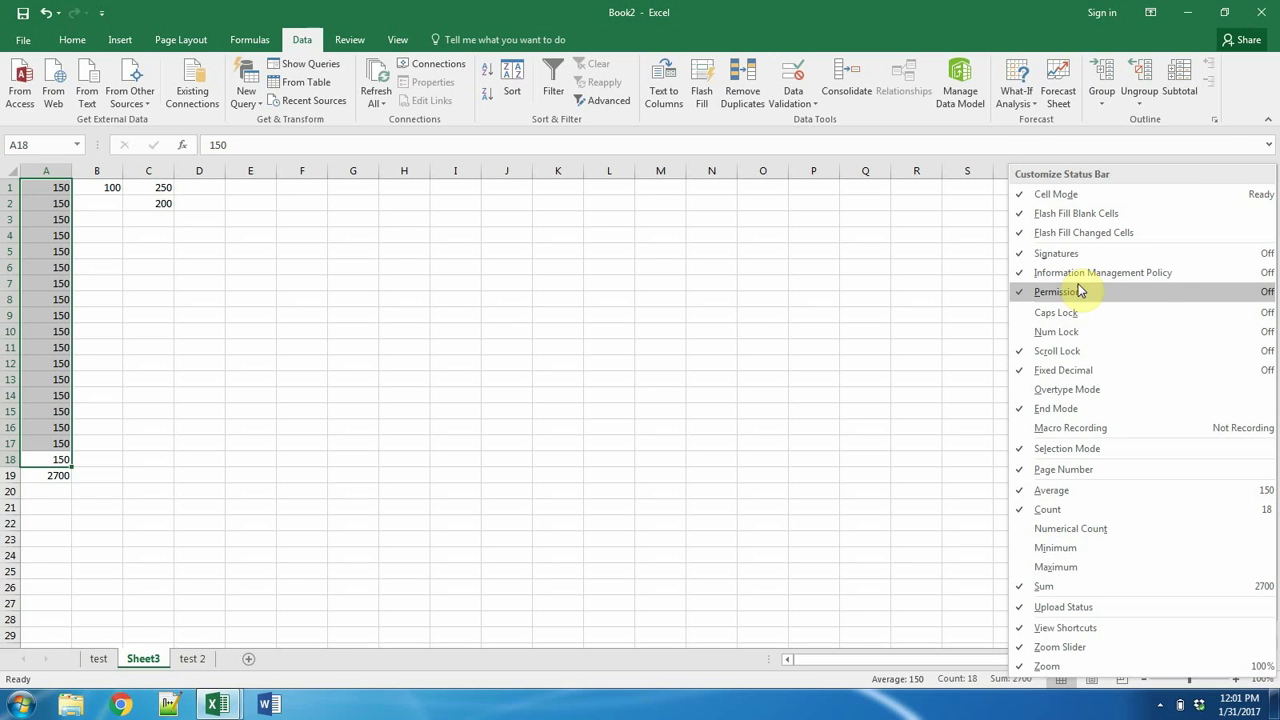
{"action": "left_click", "coordinate": [965, 683]}
{"action": "right_click", "coordinate": [965, 683]}
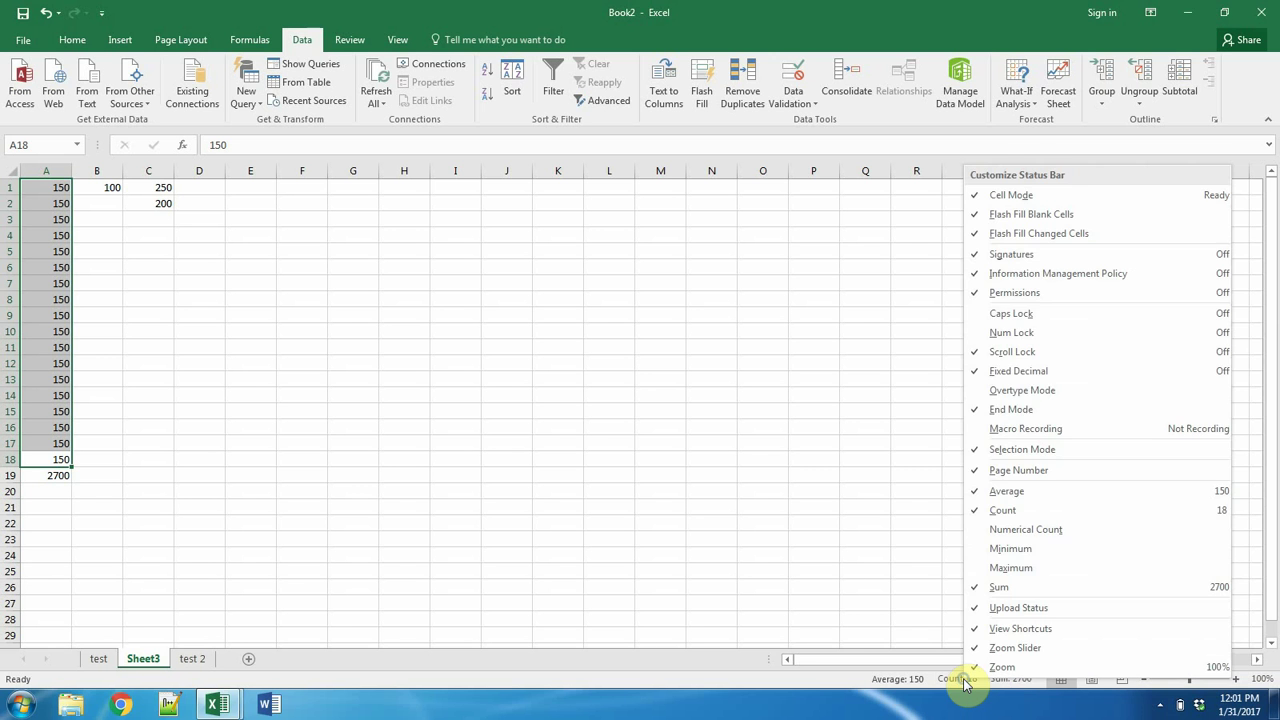
{"action": "left_click", "coordinate": [906, 680]}
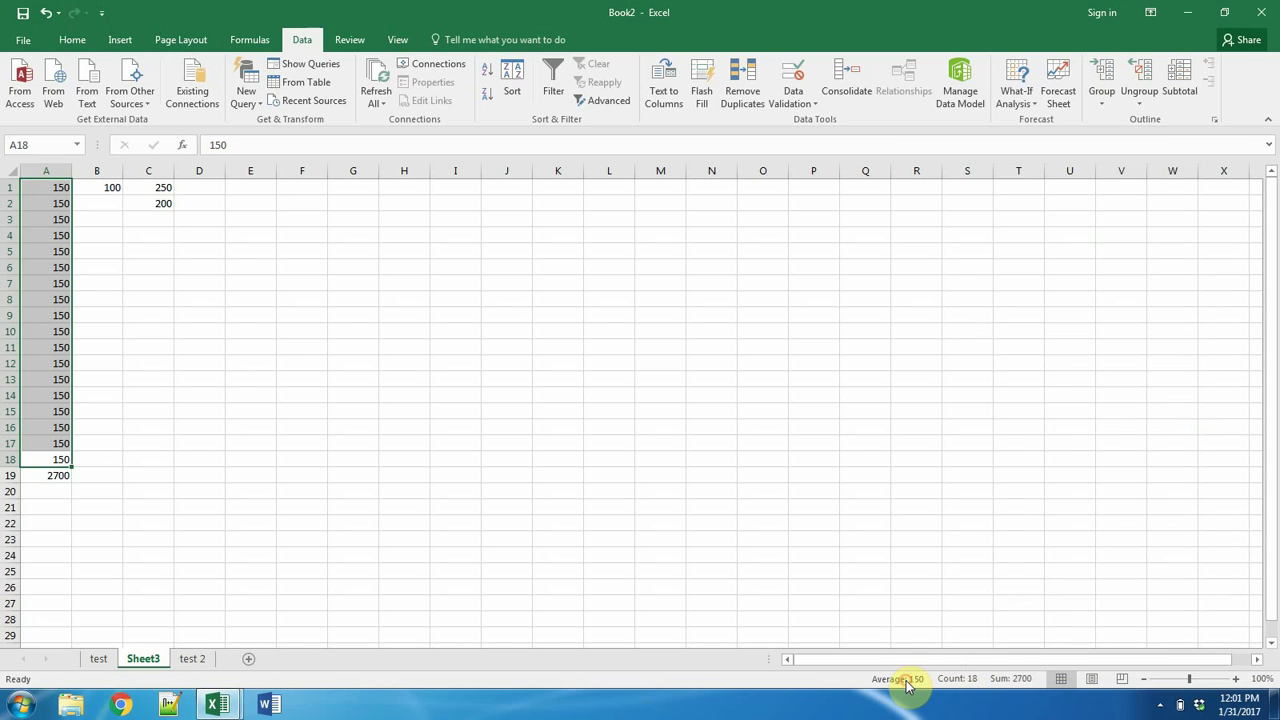
{"action": "right_click", "coordinate": [907, 683]}
{"action": "left_click", "coordinate": [840, 680]}
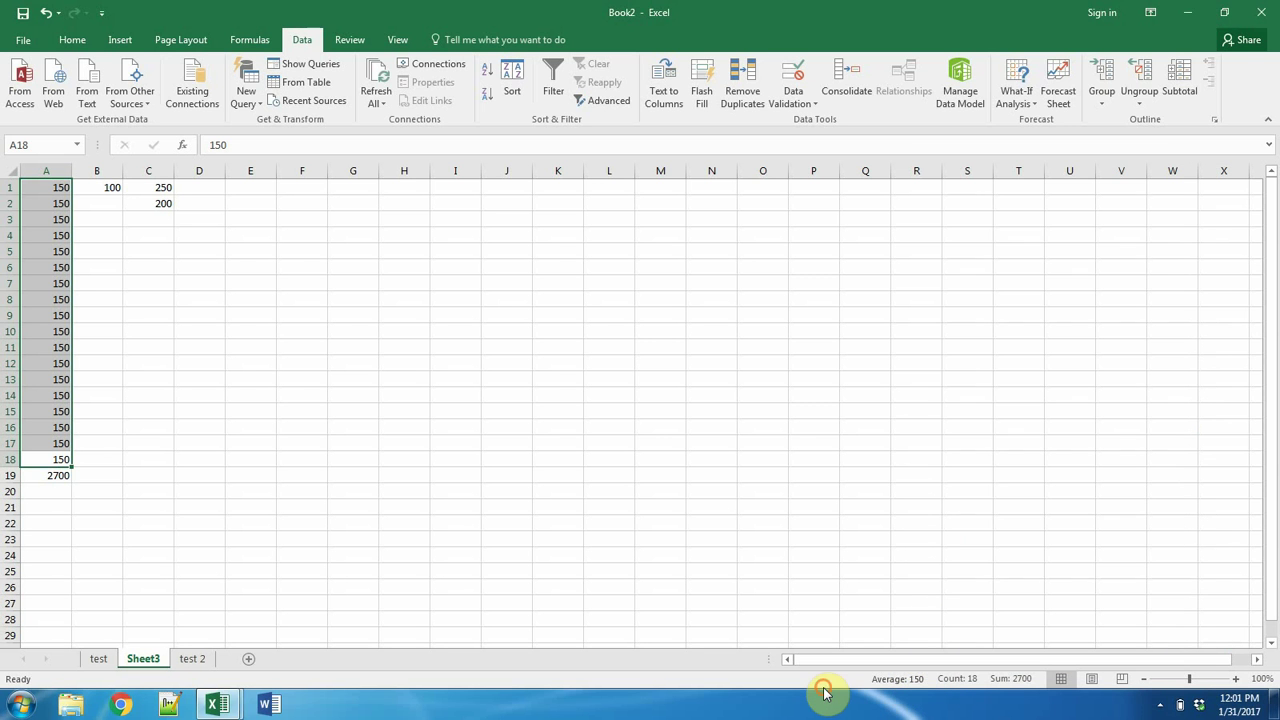
{"action": "left_click", "coordinate": [145, 360]}
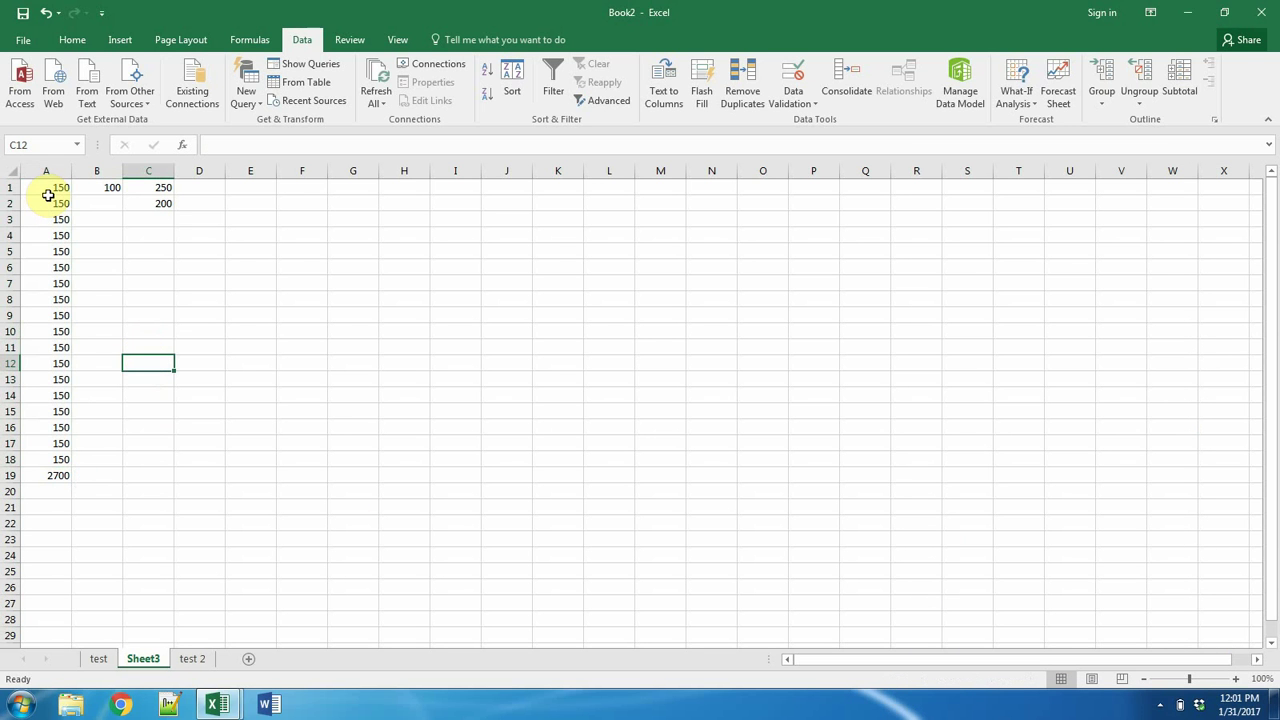
{"action": "left_click", "coordinate": [47, 191]}
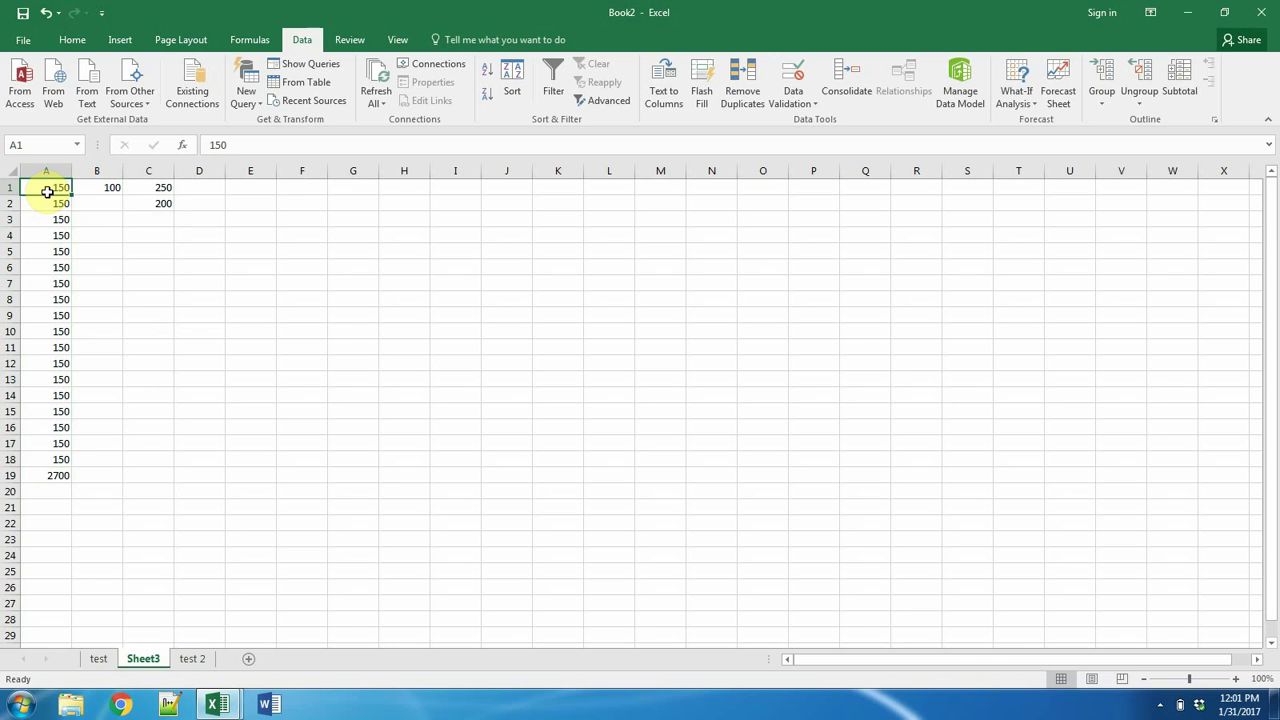
Step: Read the status bar statistics for A1:A4, and for a non-adjacent selection of C5, A4, A7:A9, A13, A16 and A18
{"action": "left_click_drag", "start_coordinate": [46, 188], "coordinate": [44, 235]}
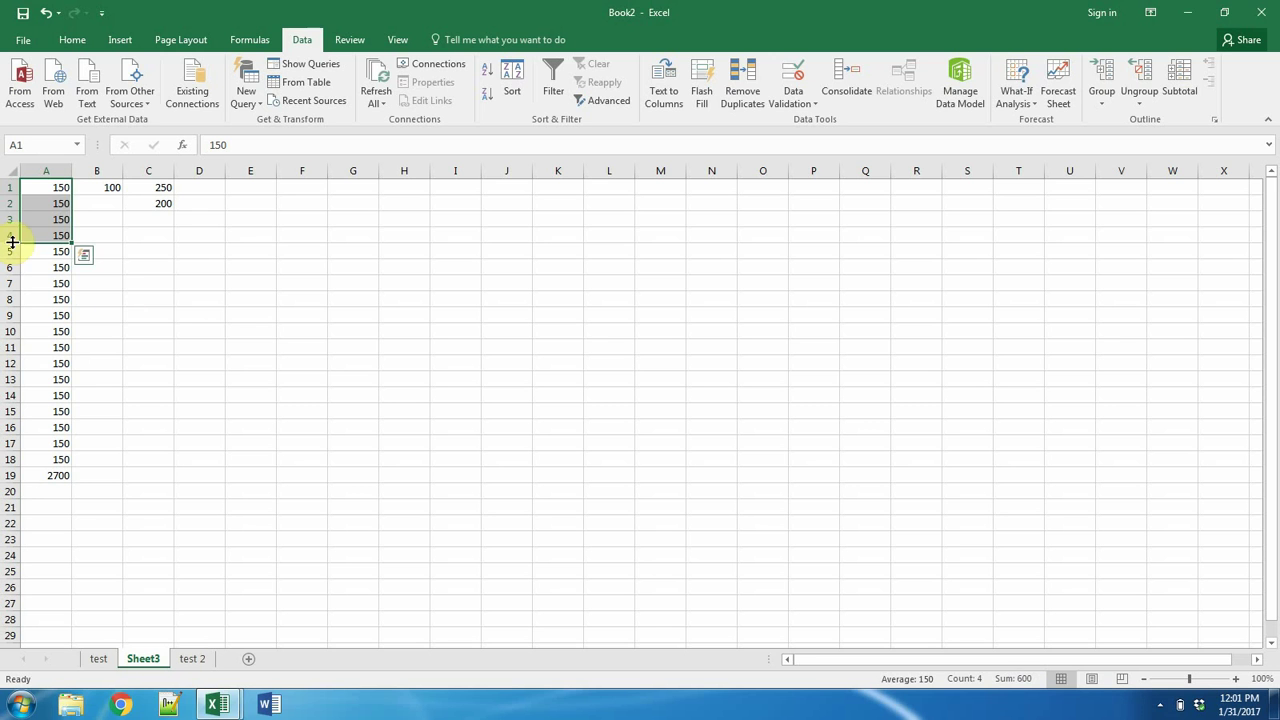
{"action": "left_click", "coordinate": [130, 251]}
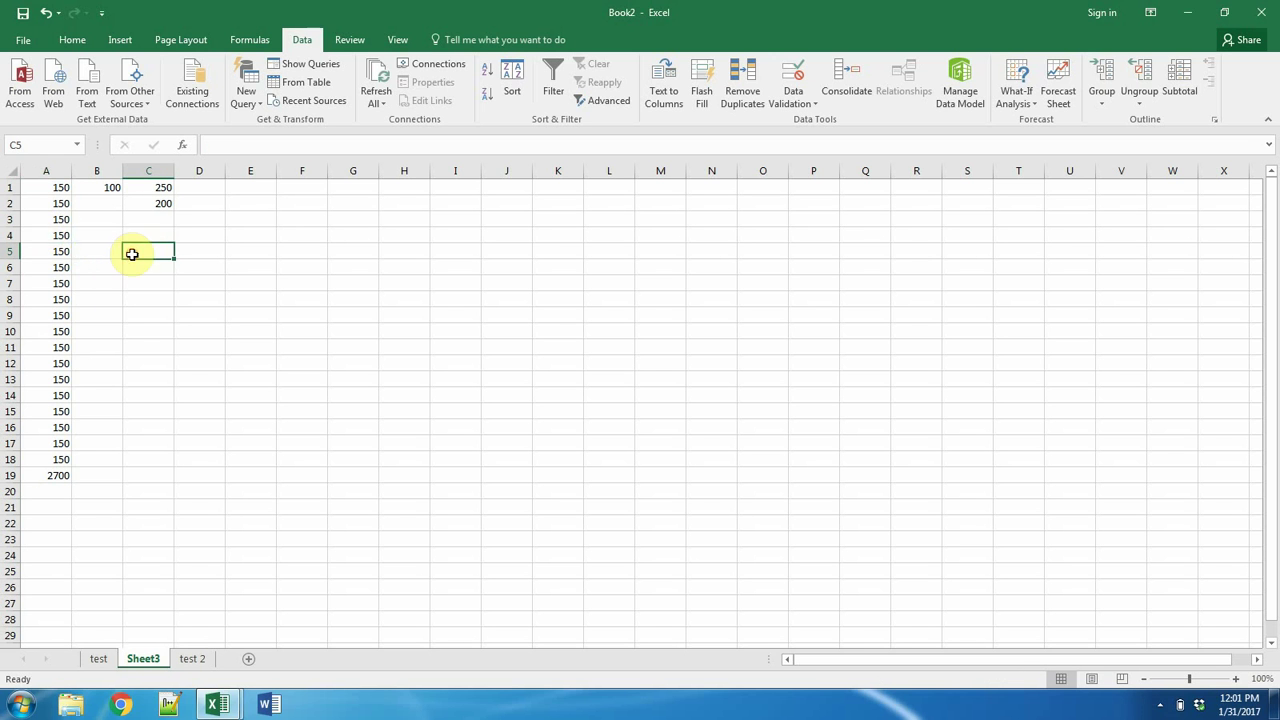
{"action": "left_click", "coordinate": [52, 235], "text": "ctrl"}
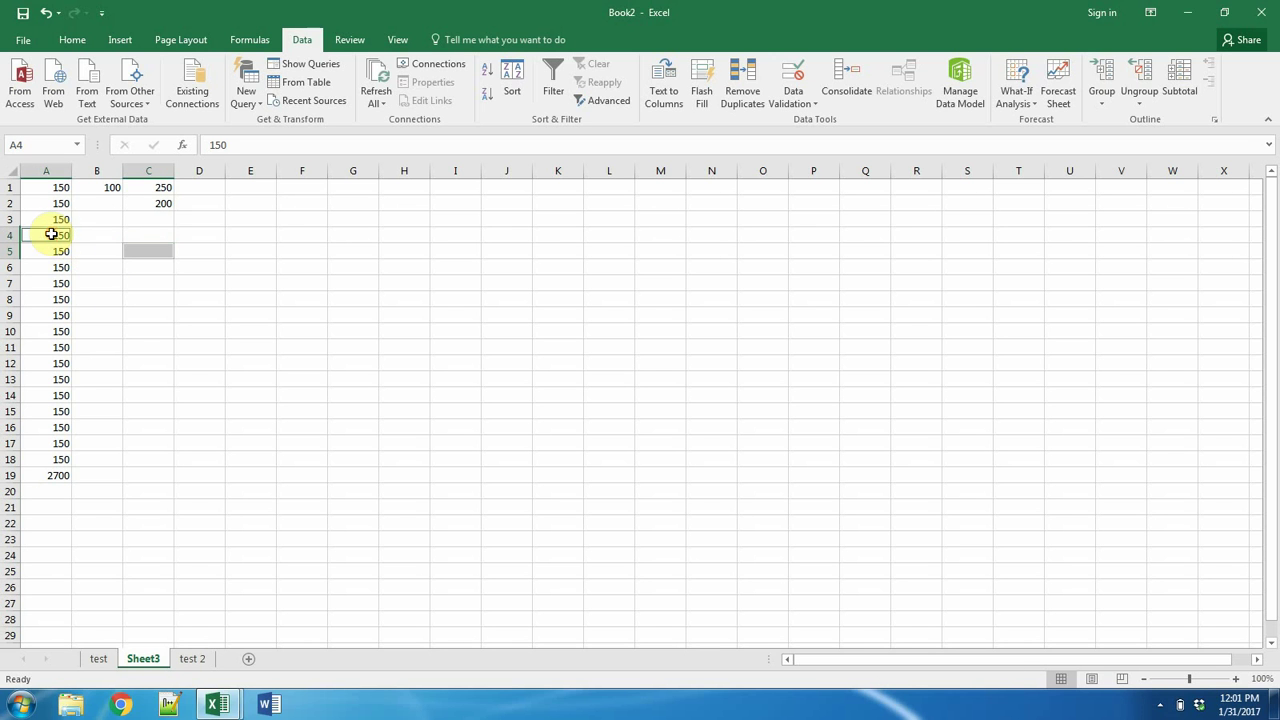
{"action": "left_click", "coordinate": [55, 284], "text": "ctrl"}
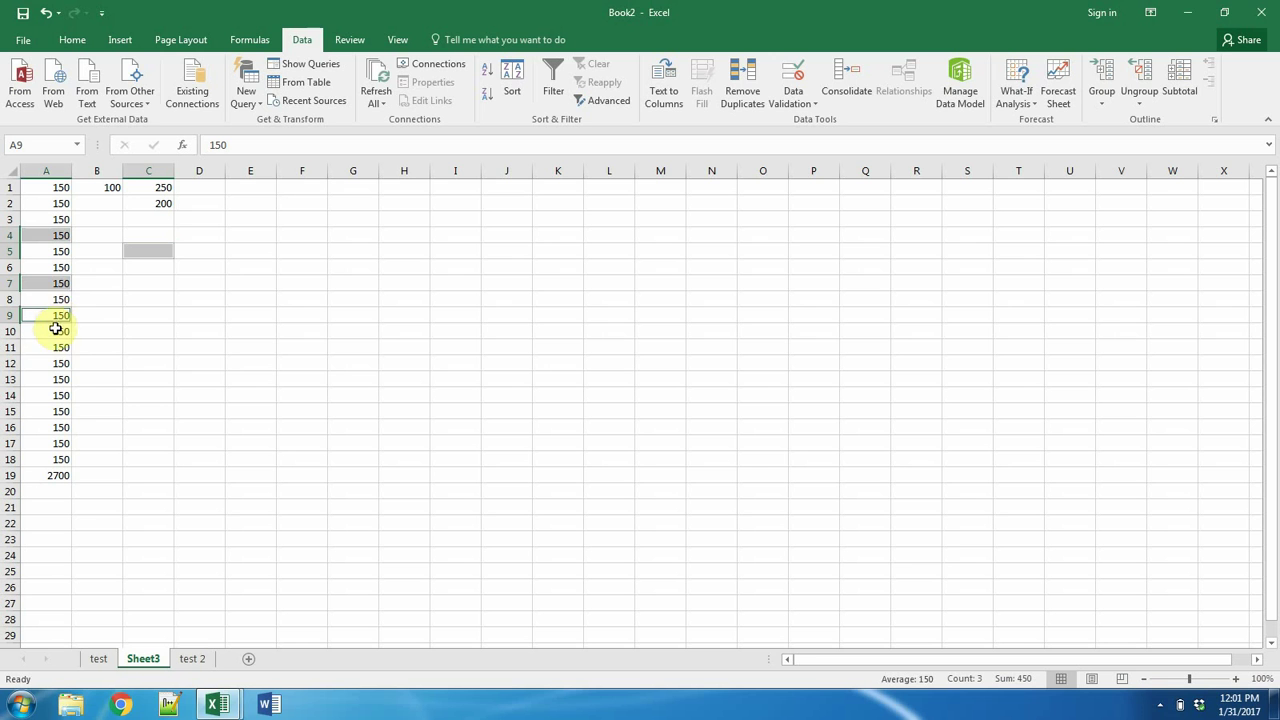
{"action": "left_click_drag", "start_coordinate": [55, 299], "coordinate": [55, 315]}
{"action": "left_click", "coordinate": [50, 380], "text": "ctrl"}
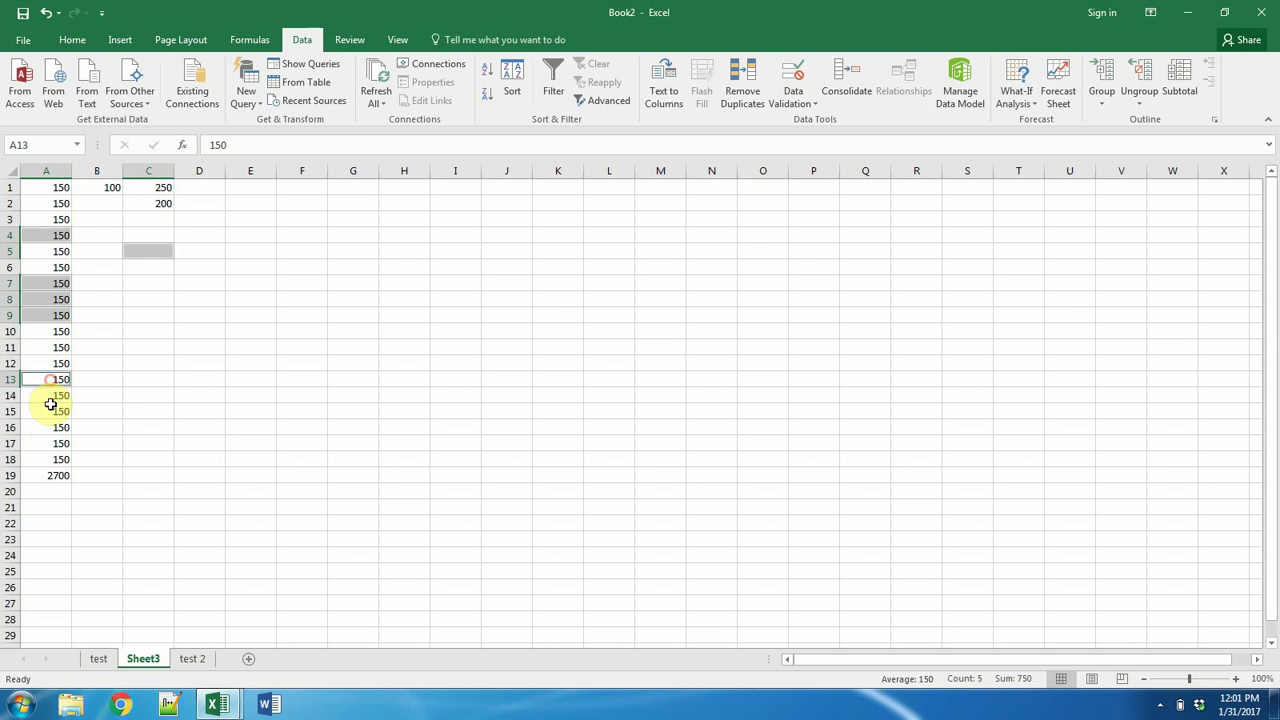
{"action": "left_click", "coordinate": [52, 427], "text": "ctrl"}
{"action": "left_click", "coordinate": [54, 455], "text": "ctrl"}
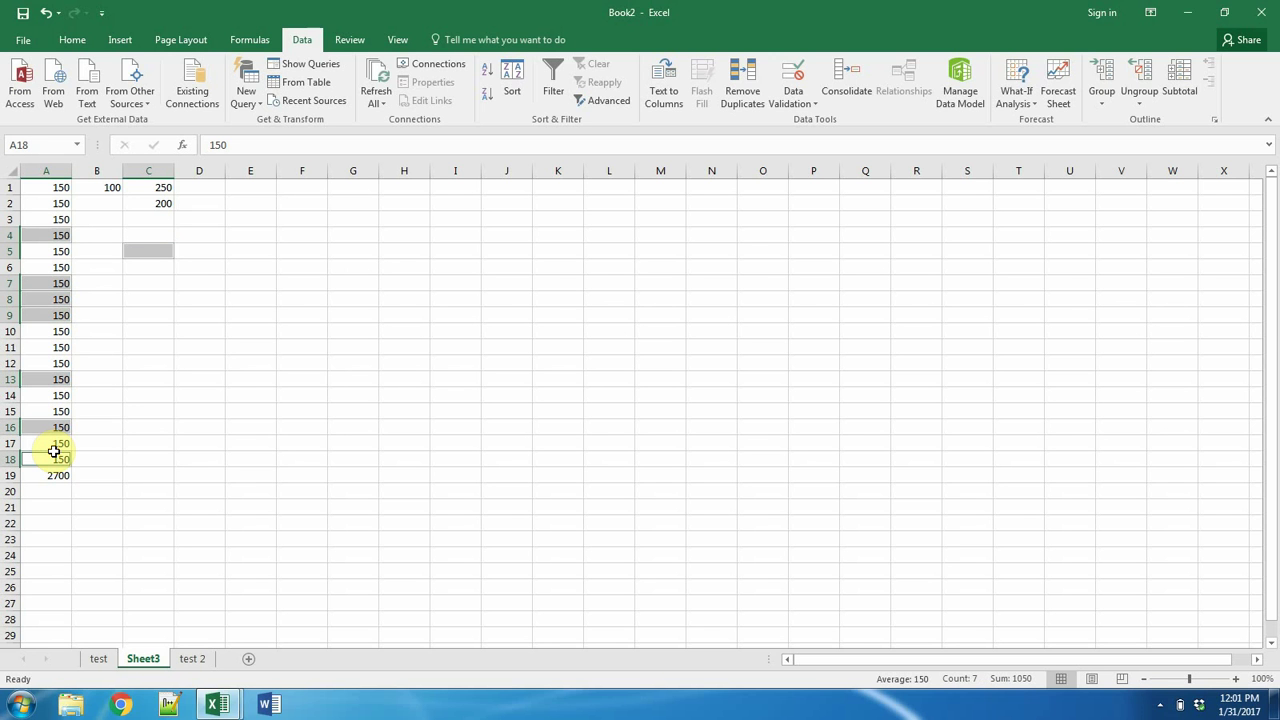
Step: Add C1 and C2 to the non-adjacent selection to read the combined average, count and sum, and clear the selection
{"action": "left_click", "coordinate": [161, 189], "text": "ctrl"}
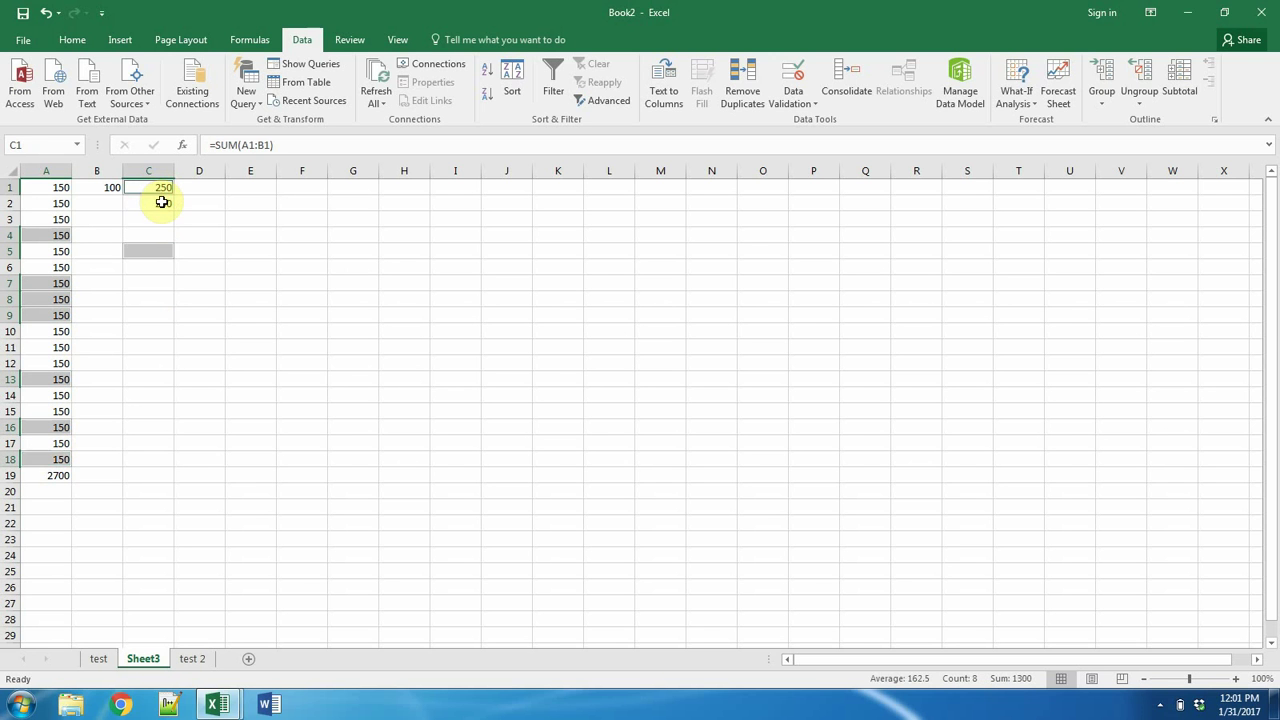
{"action": "left_click", "coordinate": [165, 201], "text": "ctrl"}
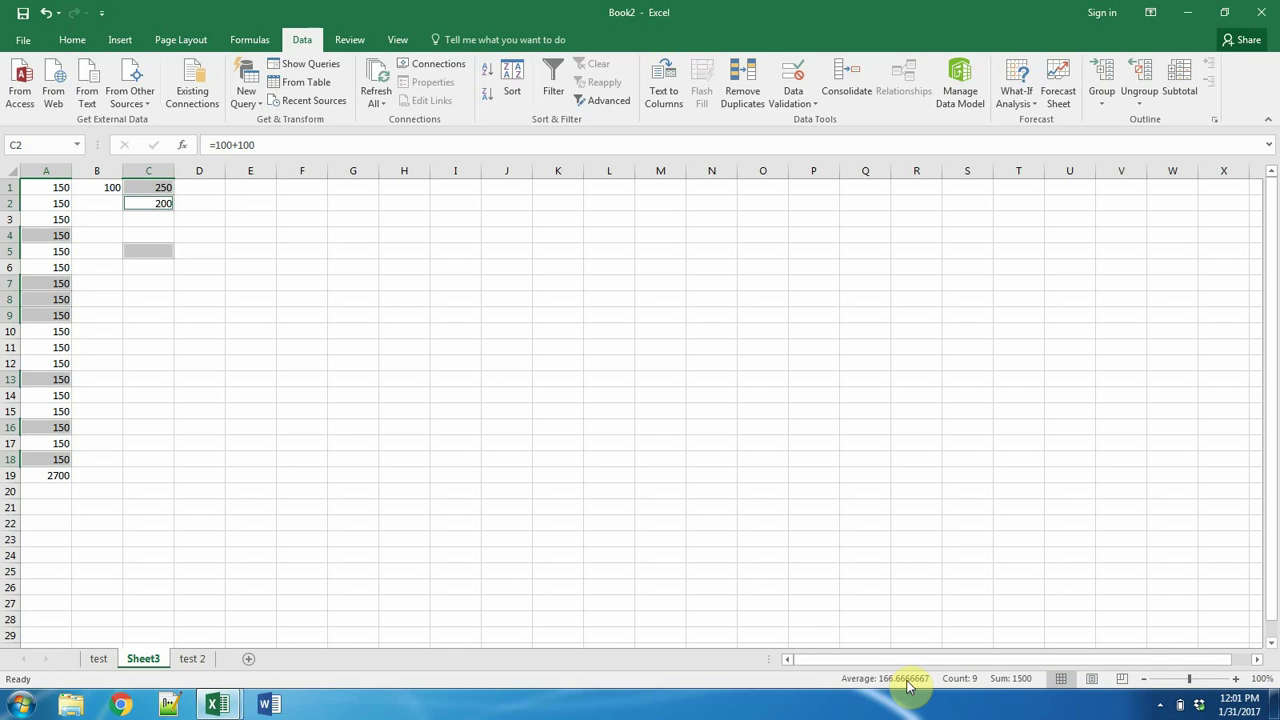
{"action": "left_click", "coordinate": [316, 427]}
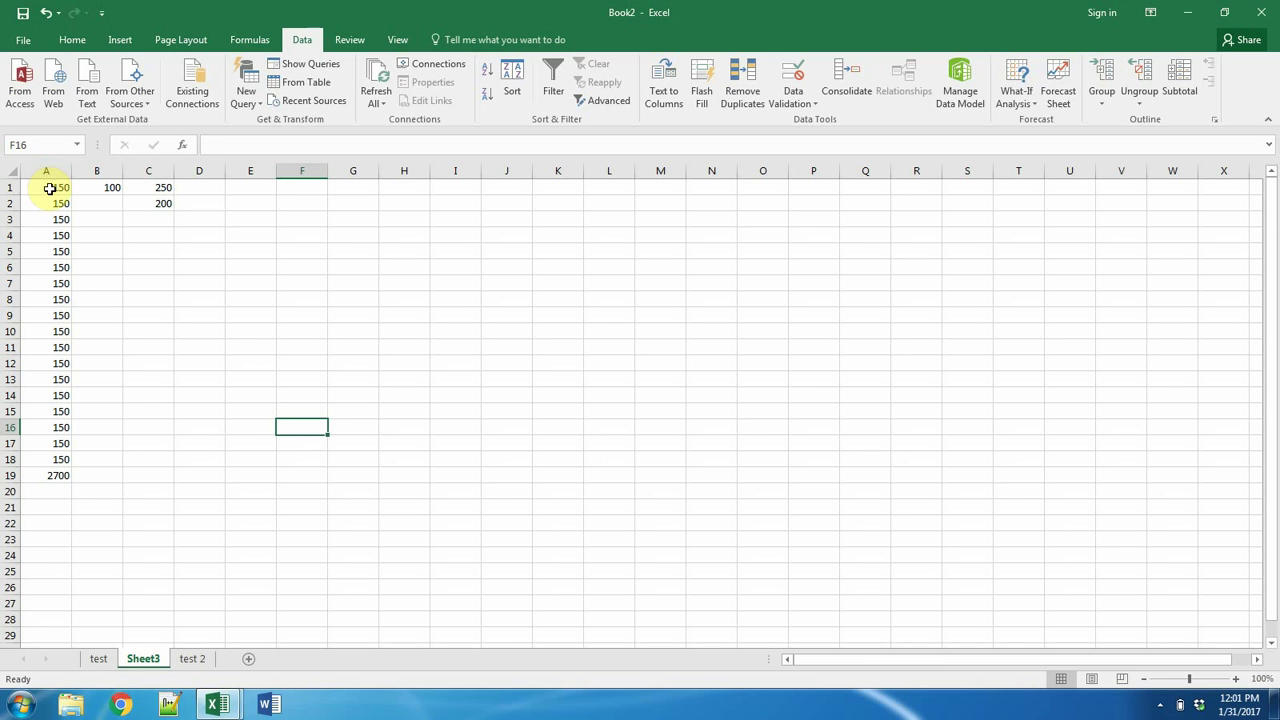
Step: Select A1:A19 on Sheet3 to read its statistics, and look through the workbook's sheets, ending on the test sheet
{"action": "left_click_drag", "start_coordinate": [51, 189], "coordinate": [60, 476]}
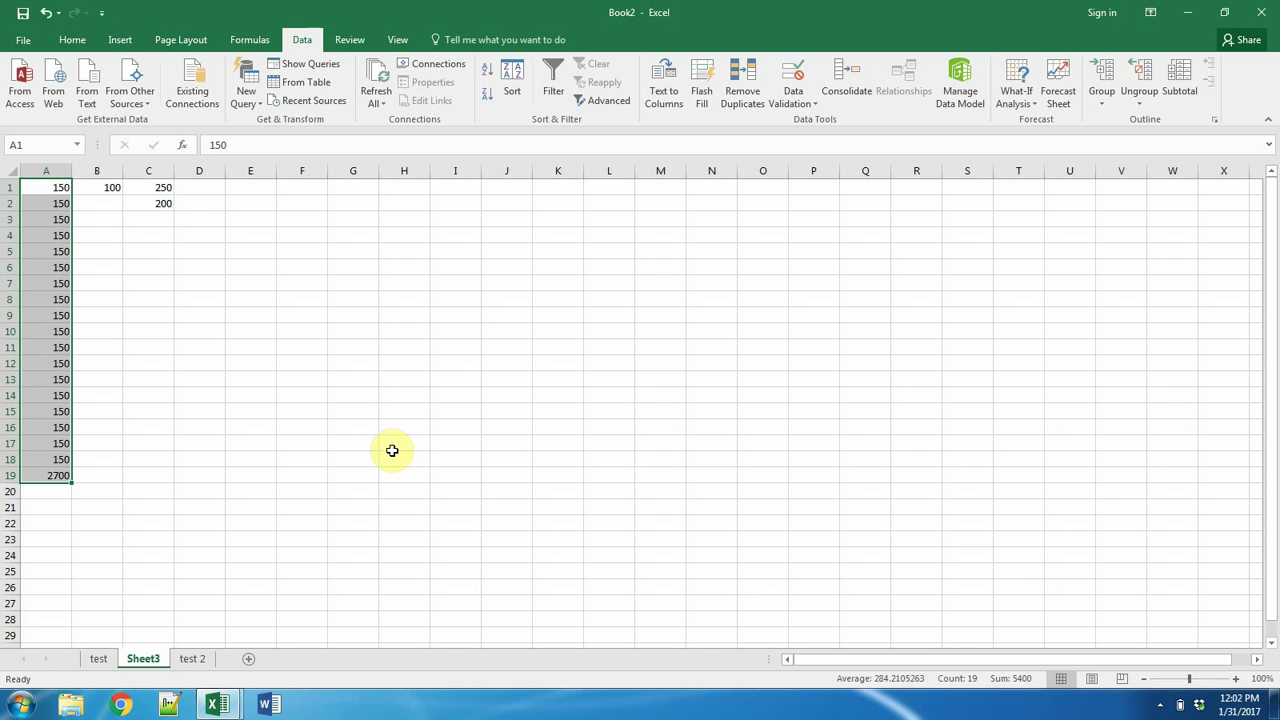
{"action": "left_click", "coordinate": [96, 660]}
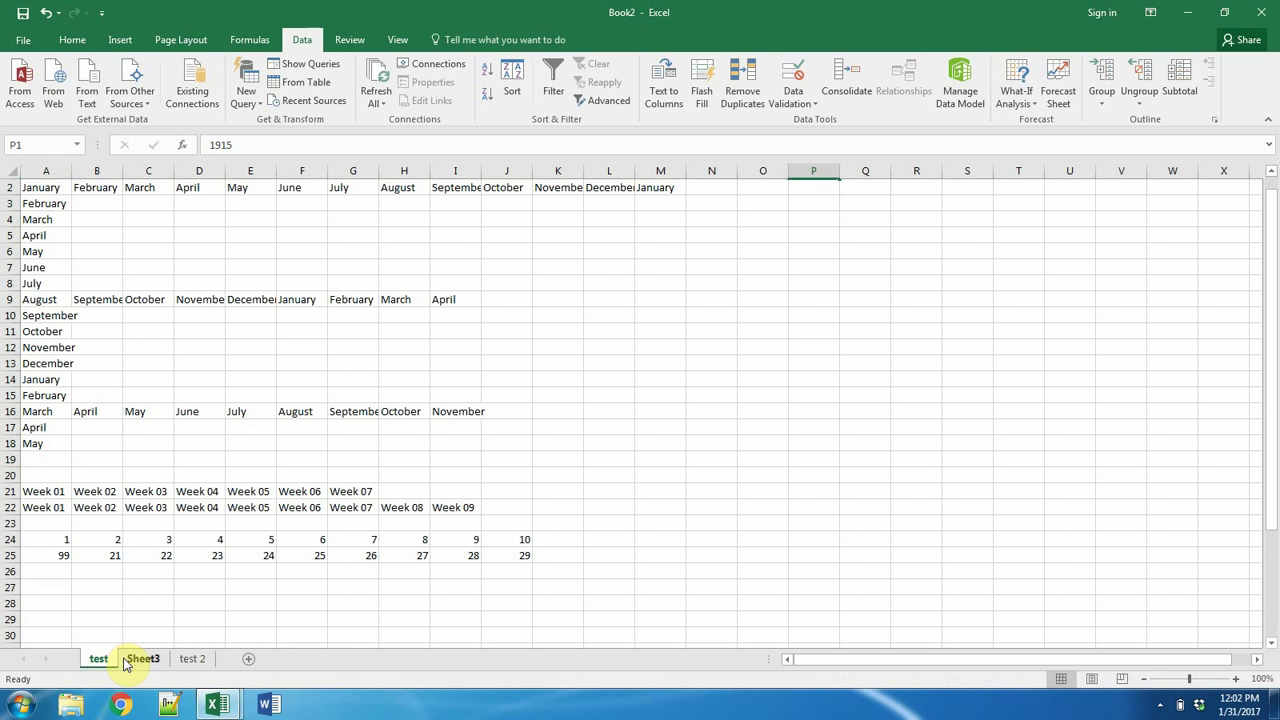
{"action": "left_click", "coordinate": [190, 659]}
{"action": "left_click", "coordinate": [143, 659]}
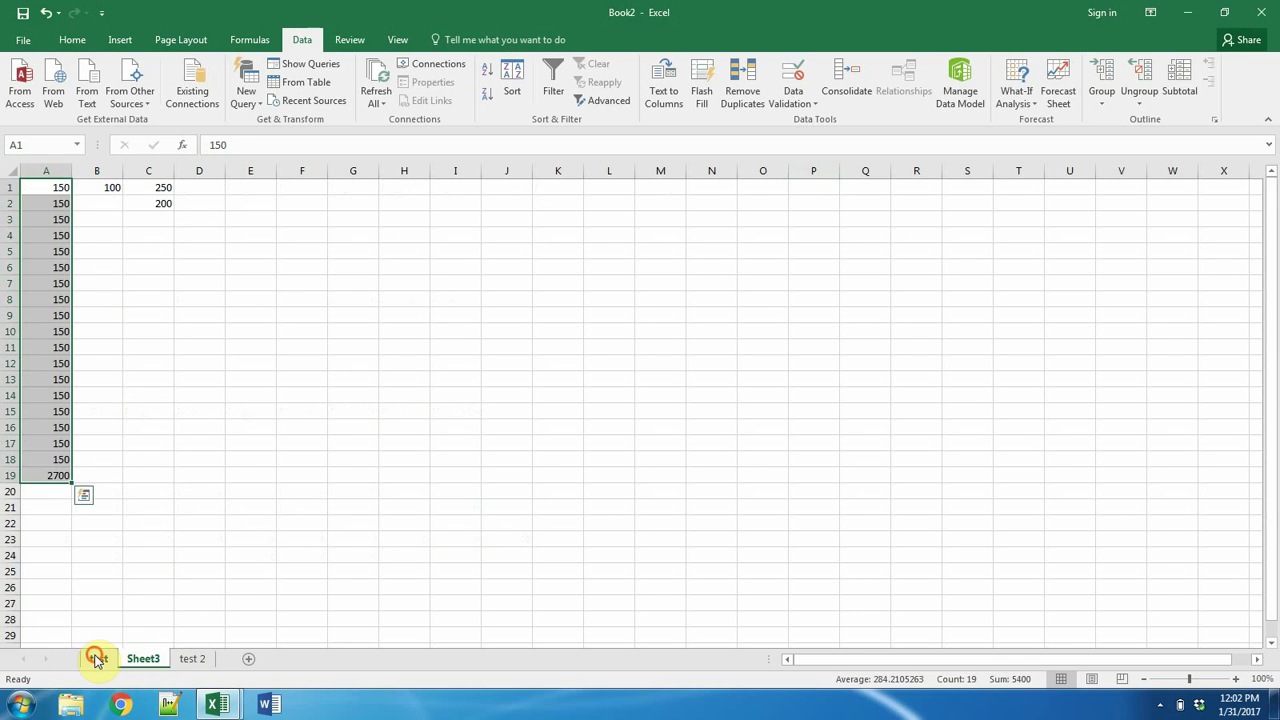
{"action": "left_click", "coordinate": [96, 659]}
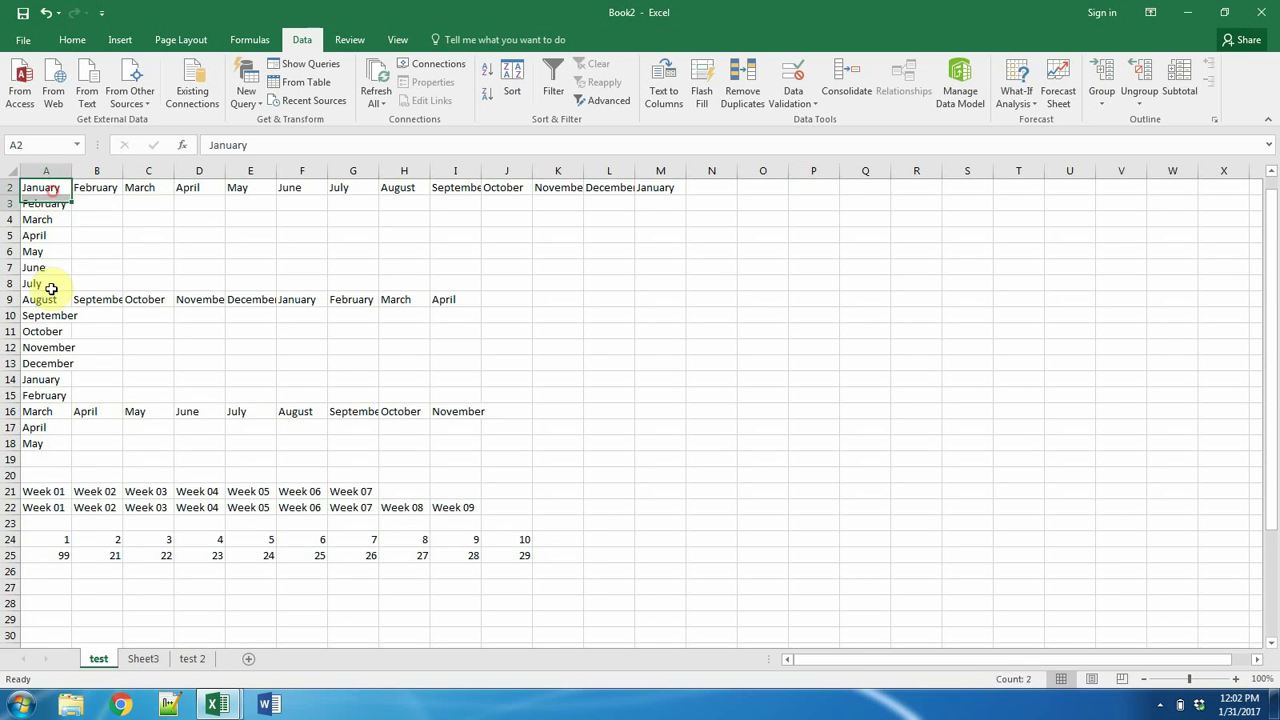